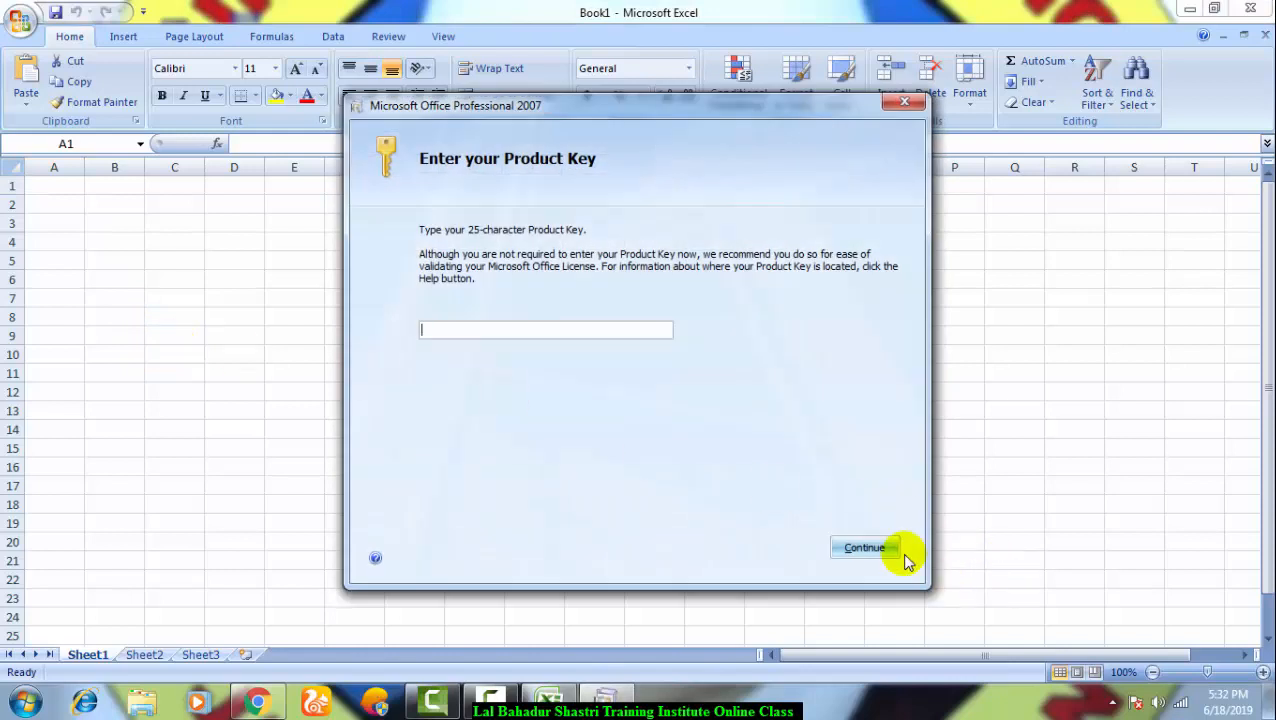
Step: Skip the product key prompt and cancel Office setup to reach the blank Book1 workbook
left_click(874, 552)
left_click(720, 428)
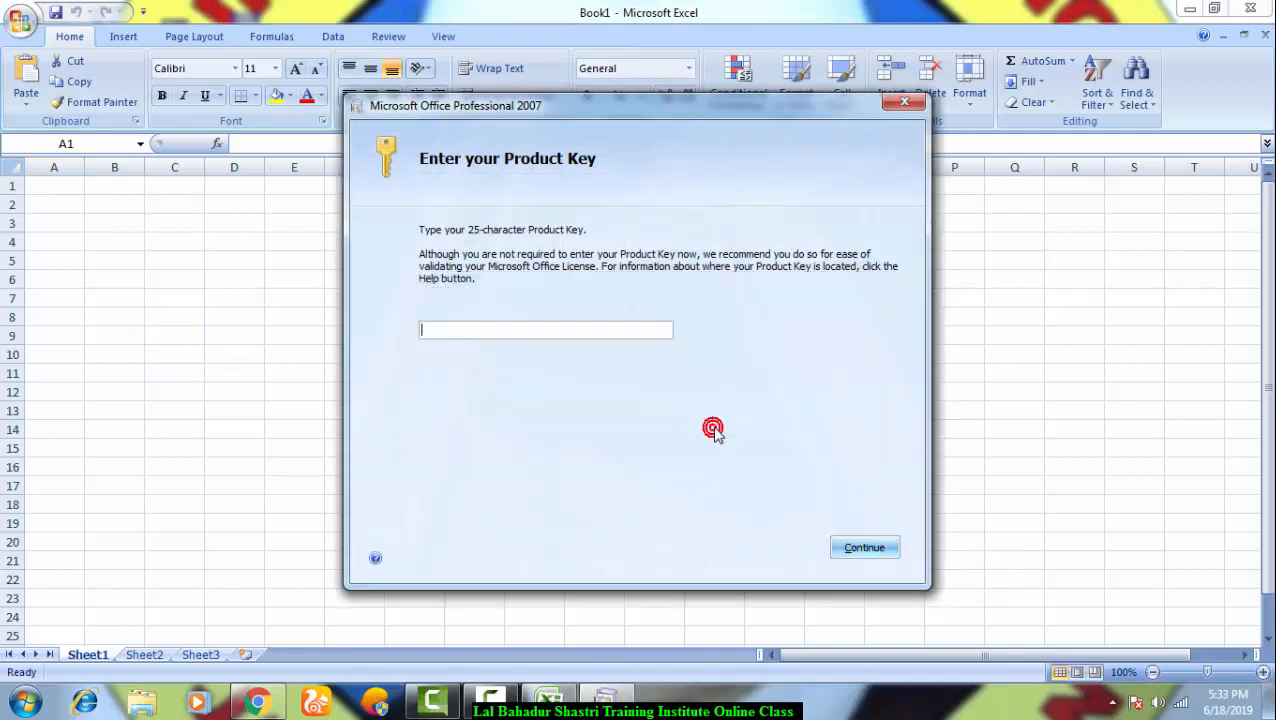
left_click(905, 106)
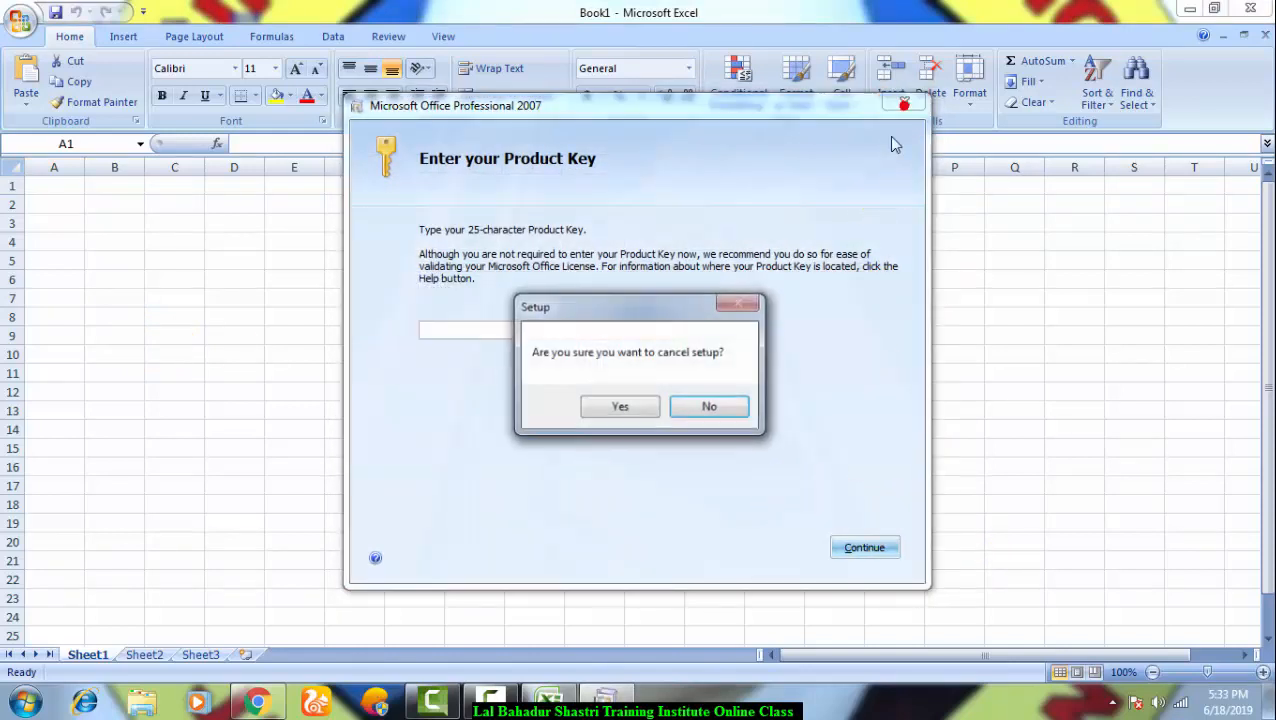
left_click(621, 407)
left_click(637, 402)
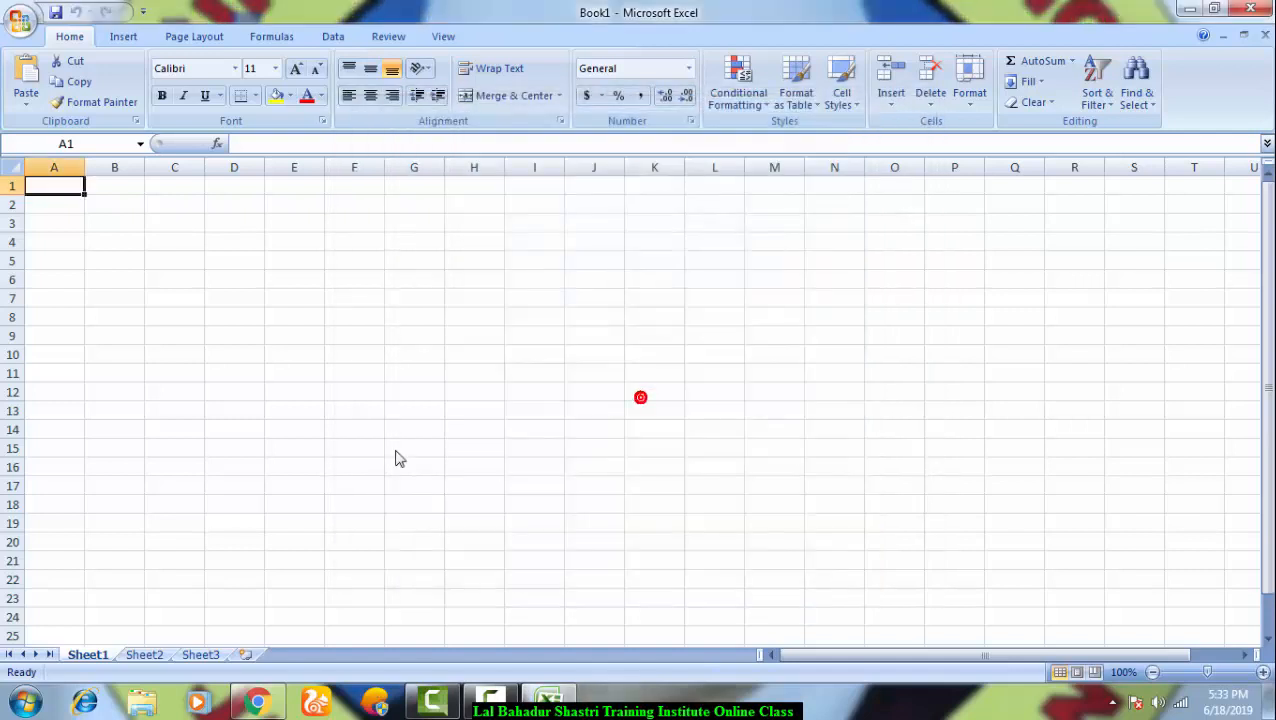
Step: Enter headings S.No, Name, Class and Roll No across row 6 starting at A6
left_click(101, 303)
key("Up")
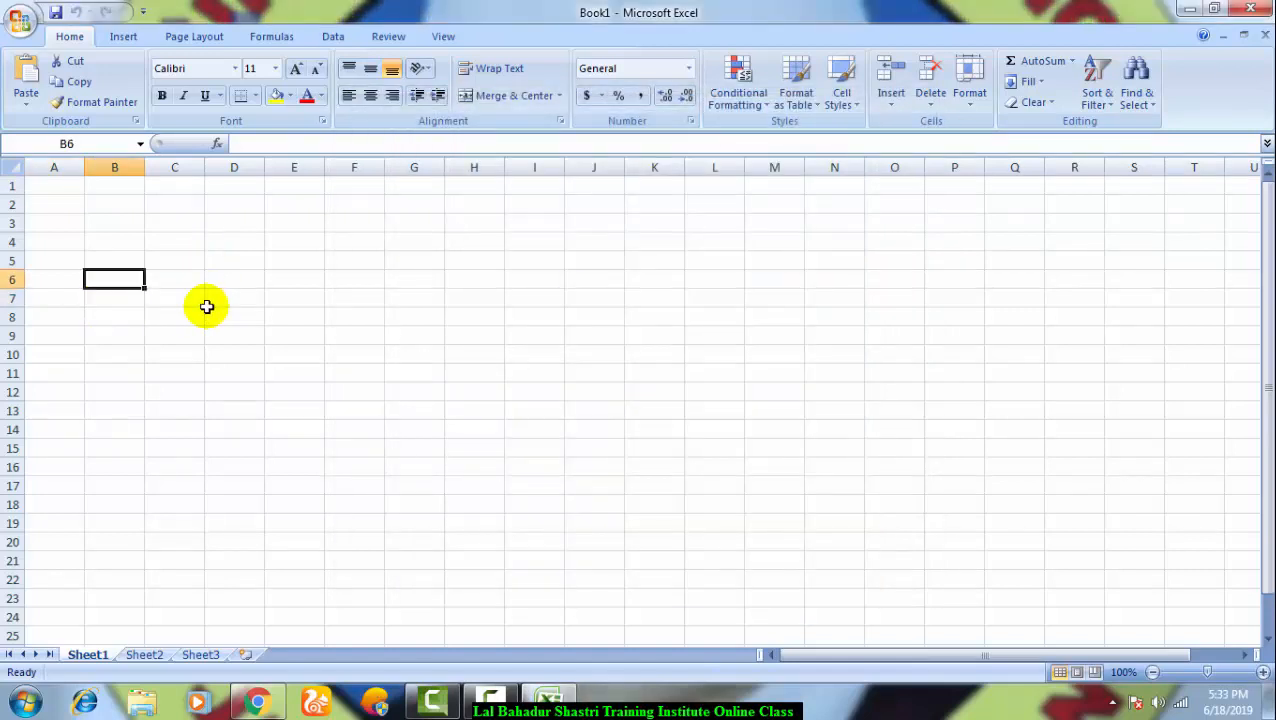
key("Left")
type("S")
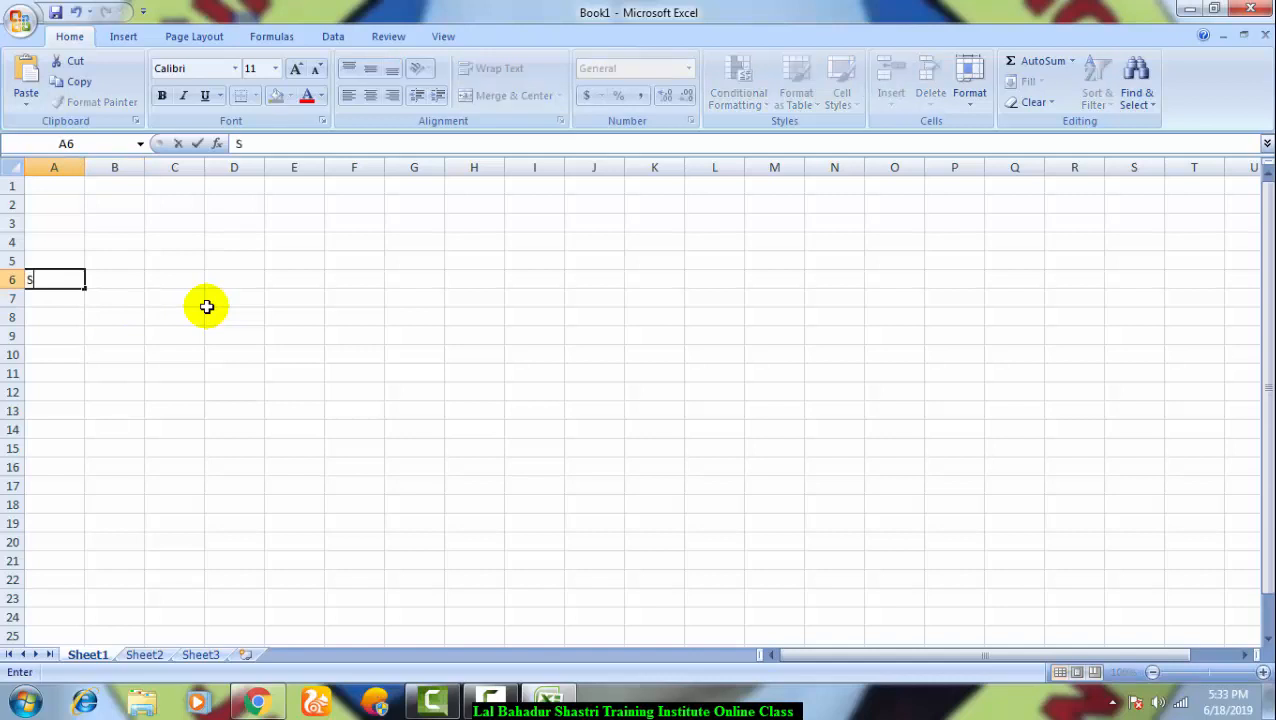
type(".No")
key("Tab")
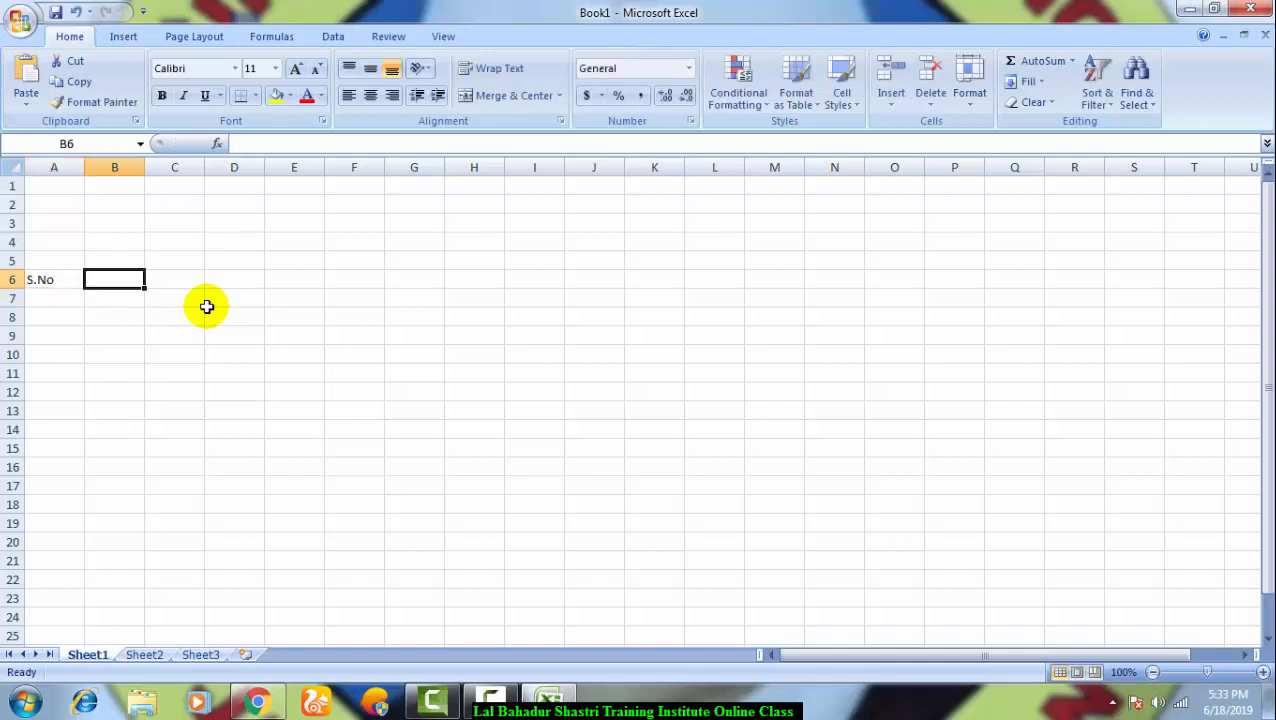
type("Name")
key("Tab")
type("C")
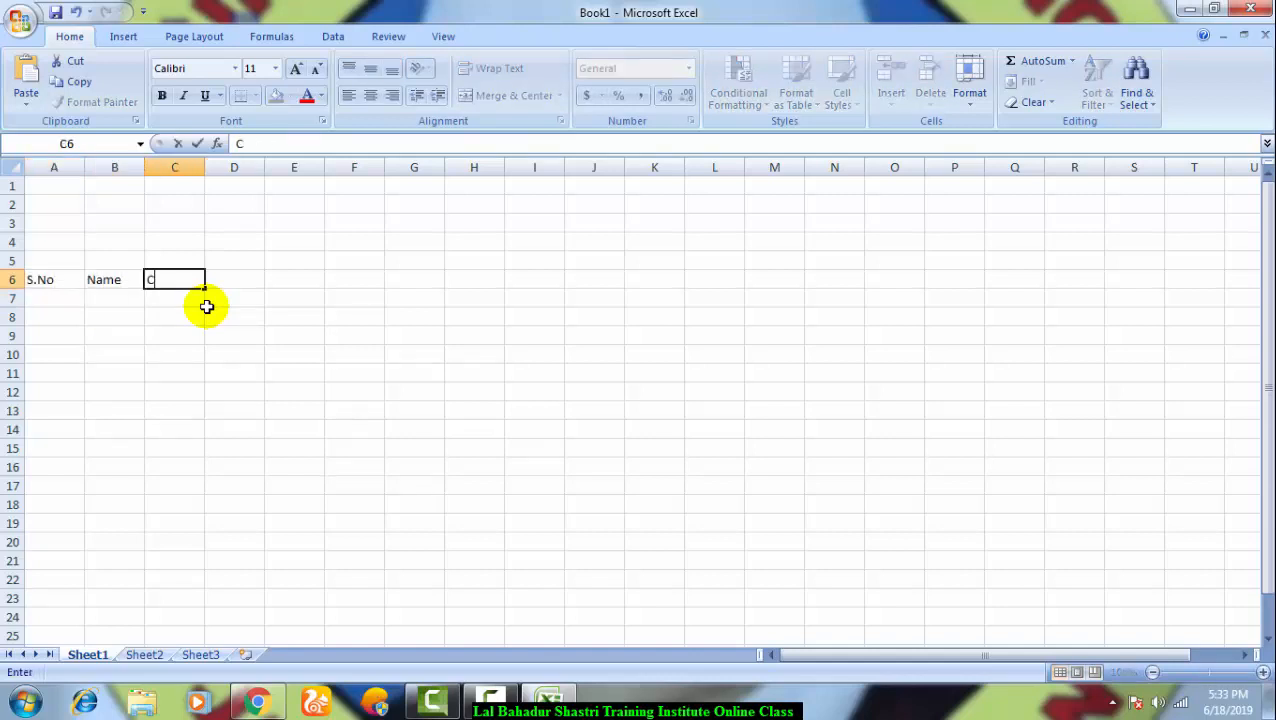
type("lass")
key("Tab")
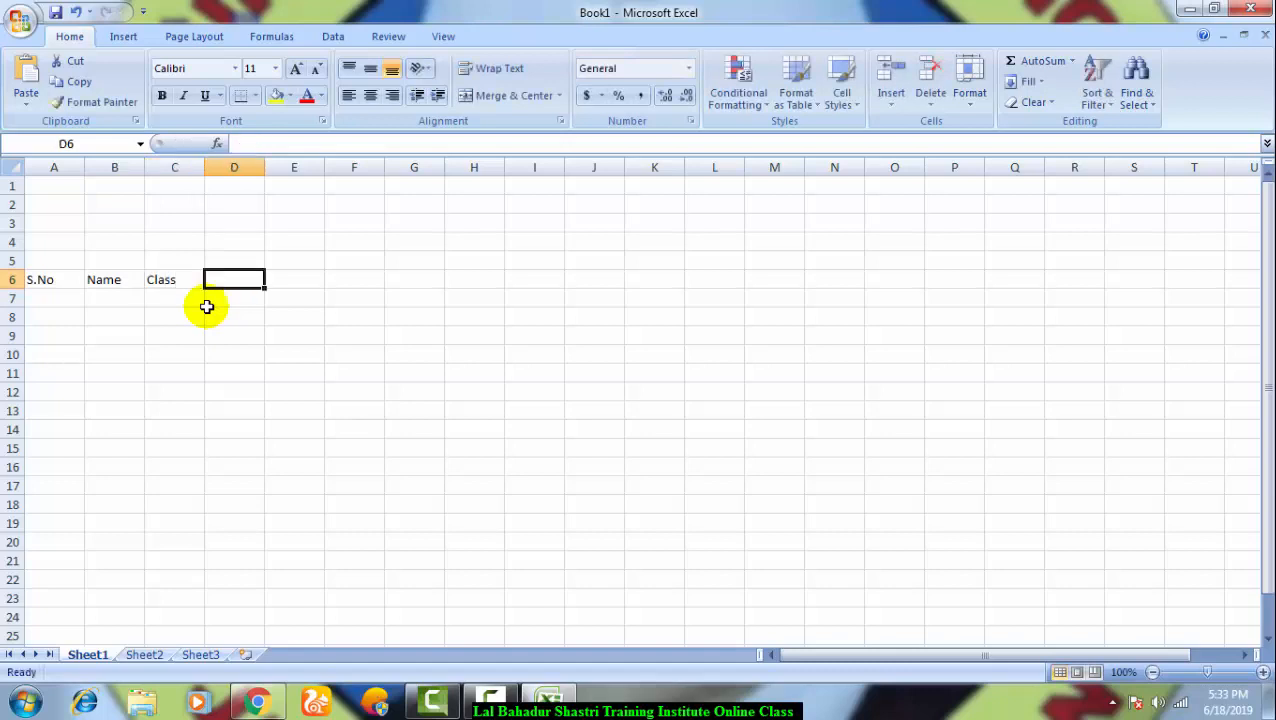
type("Roll")
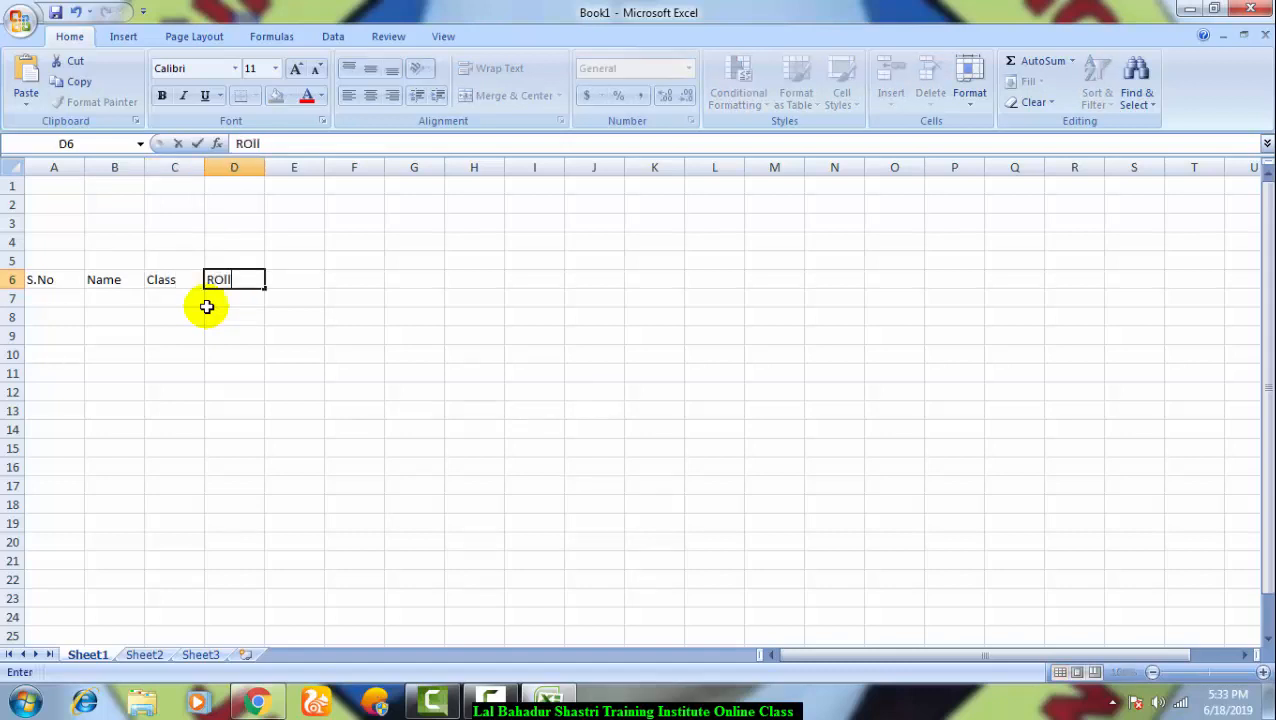
key("BackSpace")
key("BackSpace")
key("BackSpace")
type("oll No")
key("Tab")
Step: Add subject headings Maths, Science, English, Hindi, followed by Total
type("Ma")
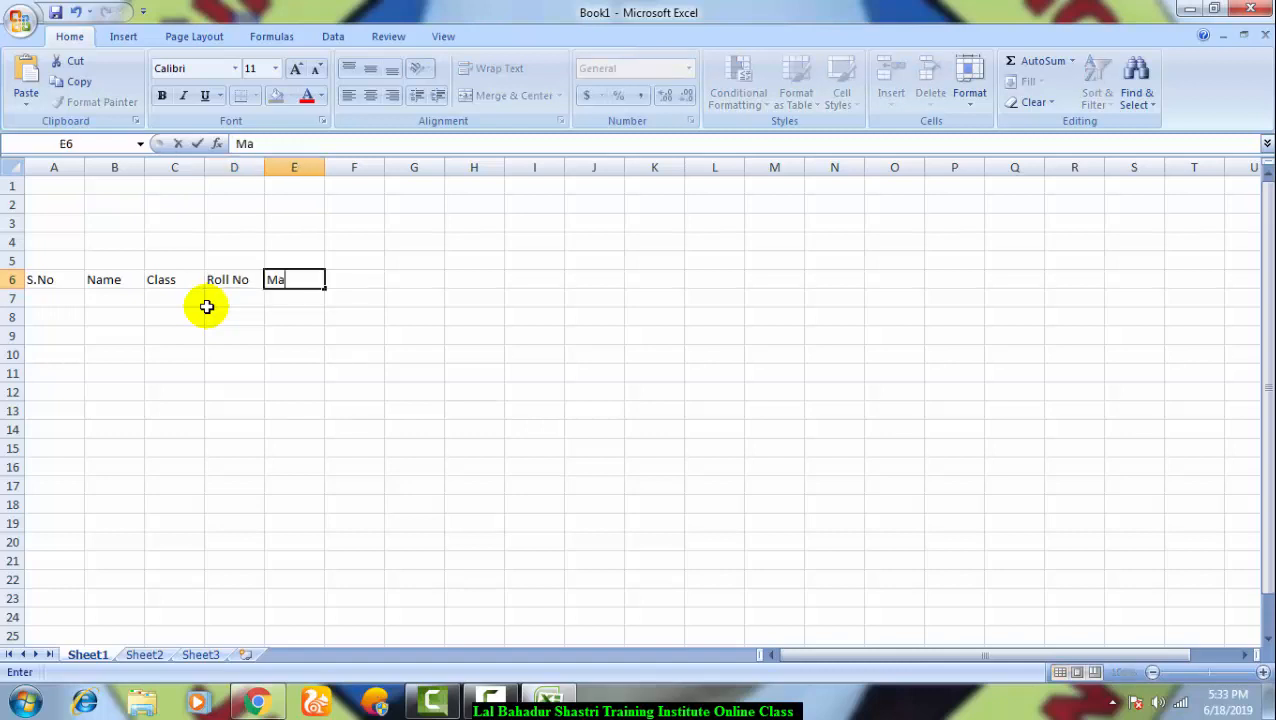
type("ths")
key("Tab")
type("Sc")
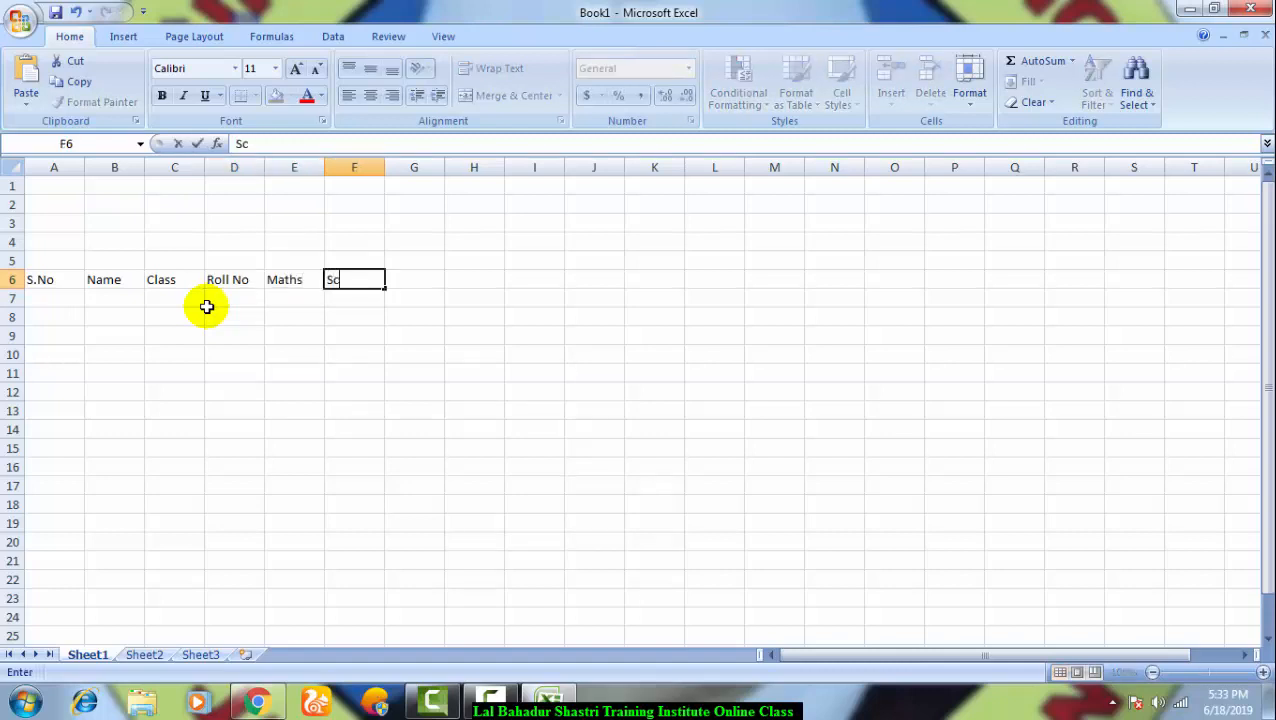
type("ience")
key("Tab")
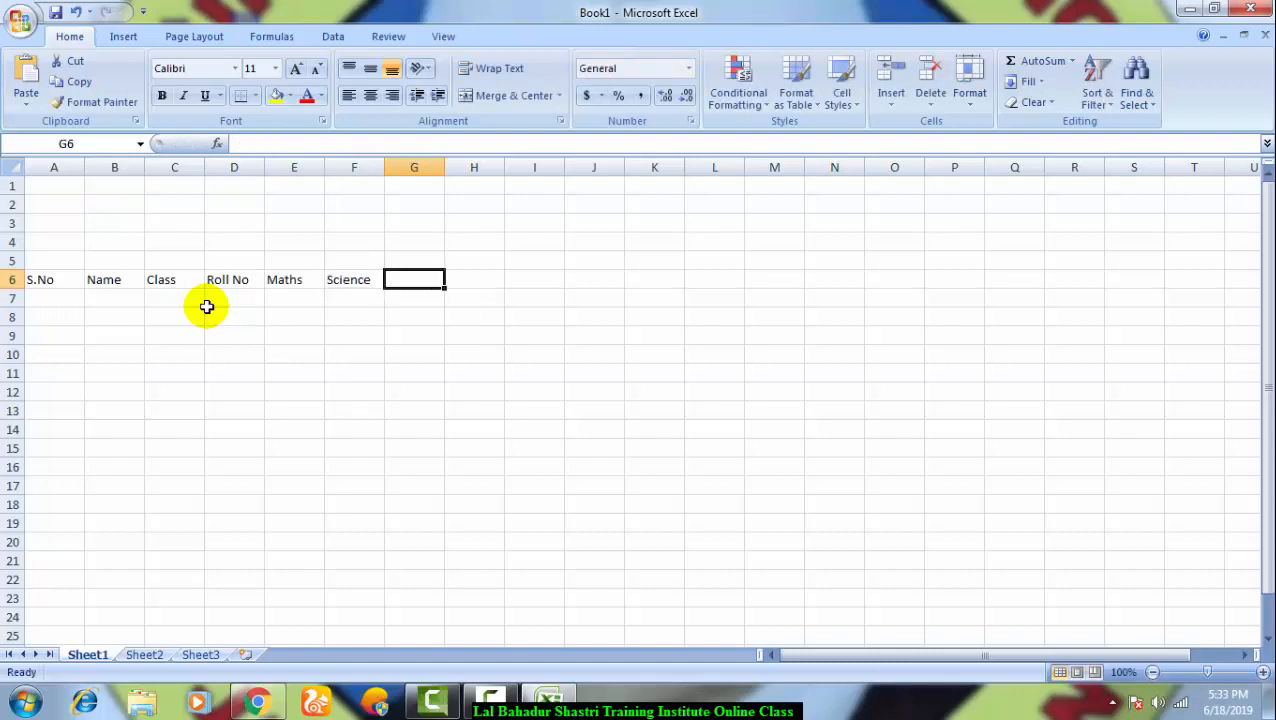
type("English")
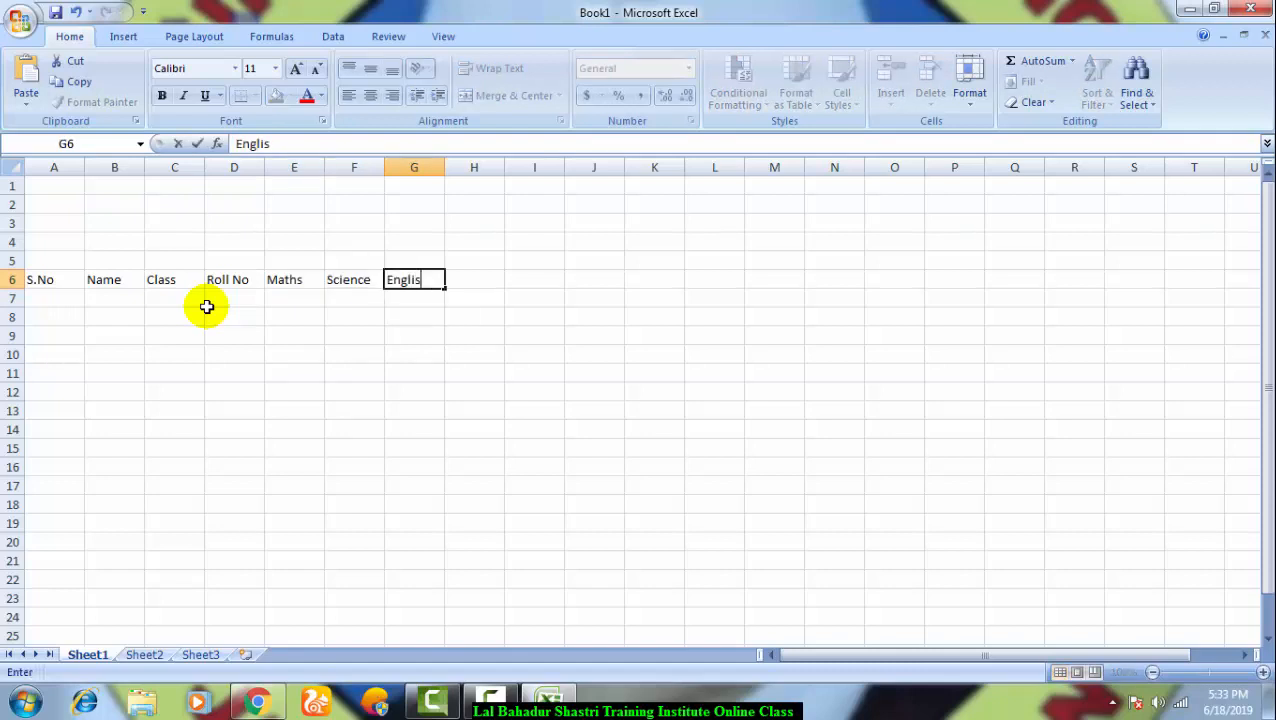
key("Tab")
type("Hindi")
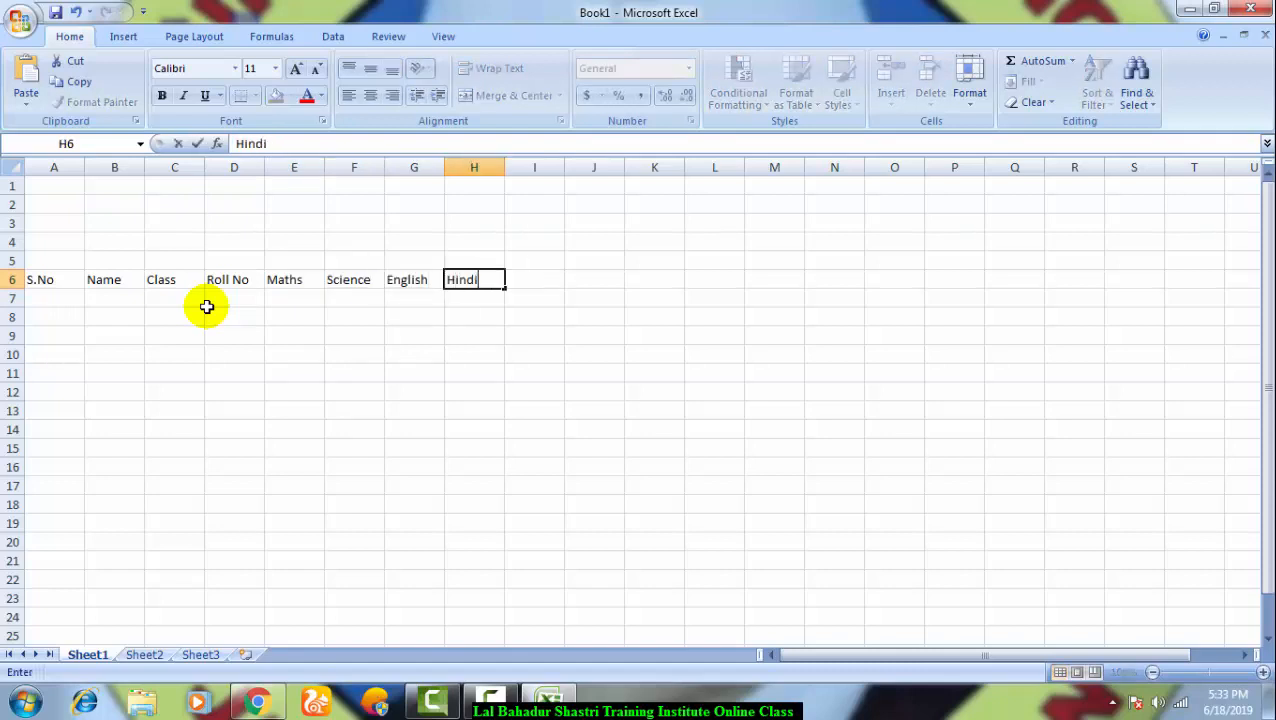
key("Tab")
type("Total")
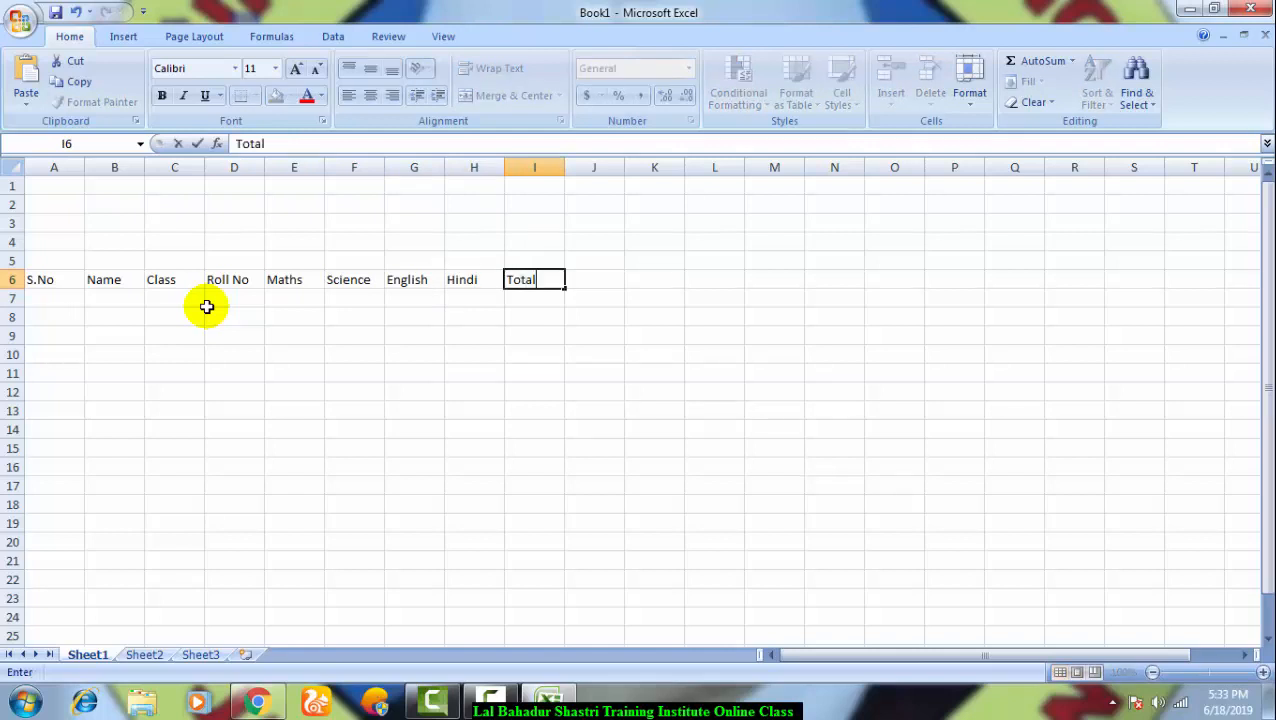
key("Tab")
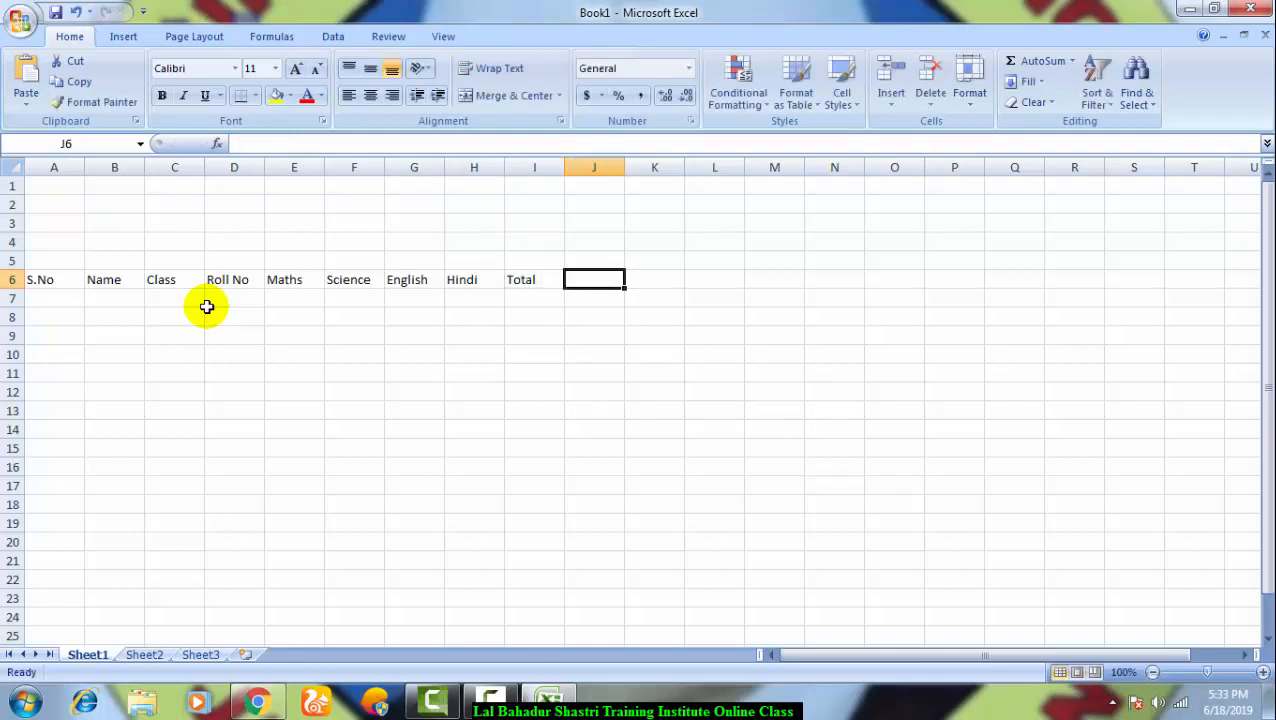
Step: Add headings Minimum, Maximum, Average and Result to row 6
type("A")
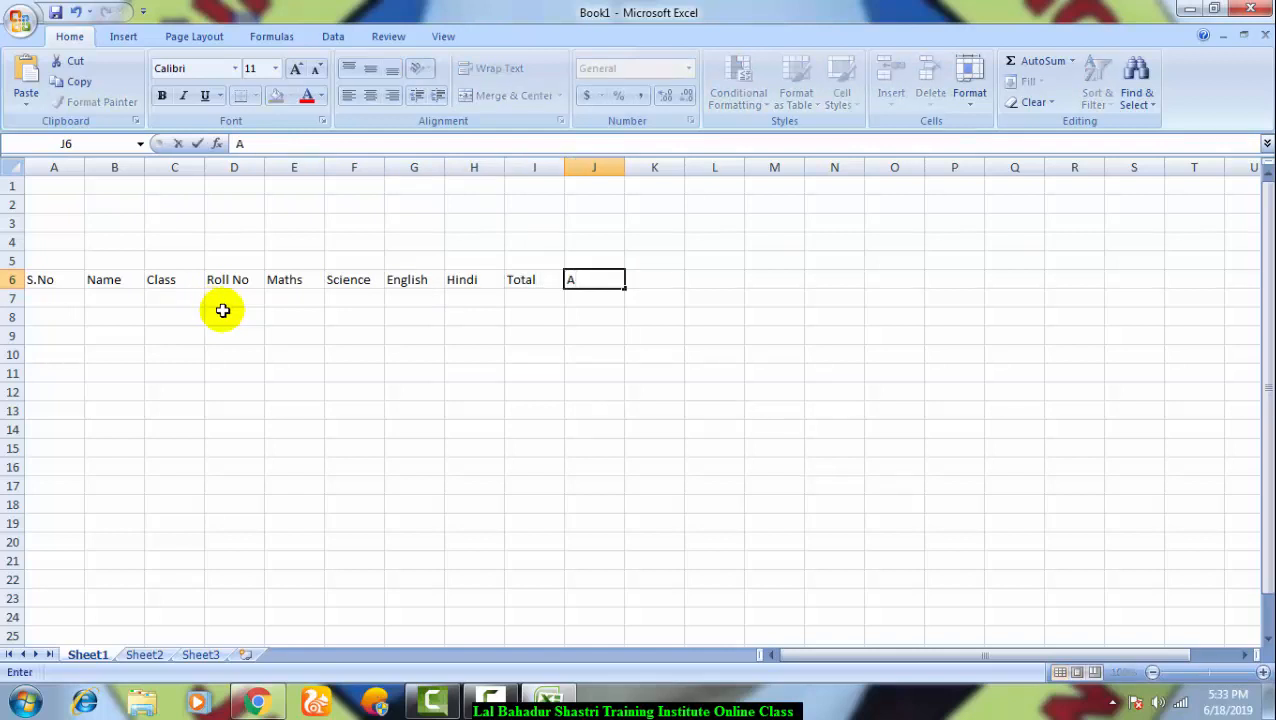
key("BackSpace")
type("Minimum")
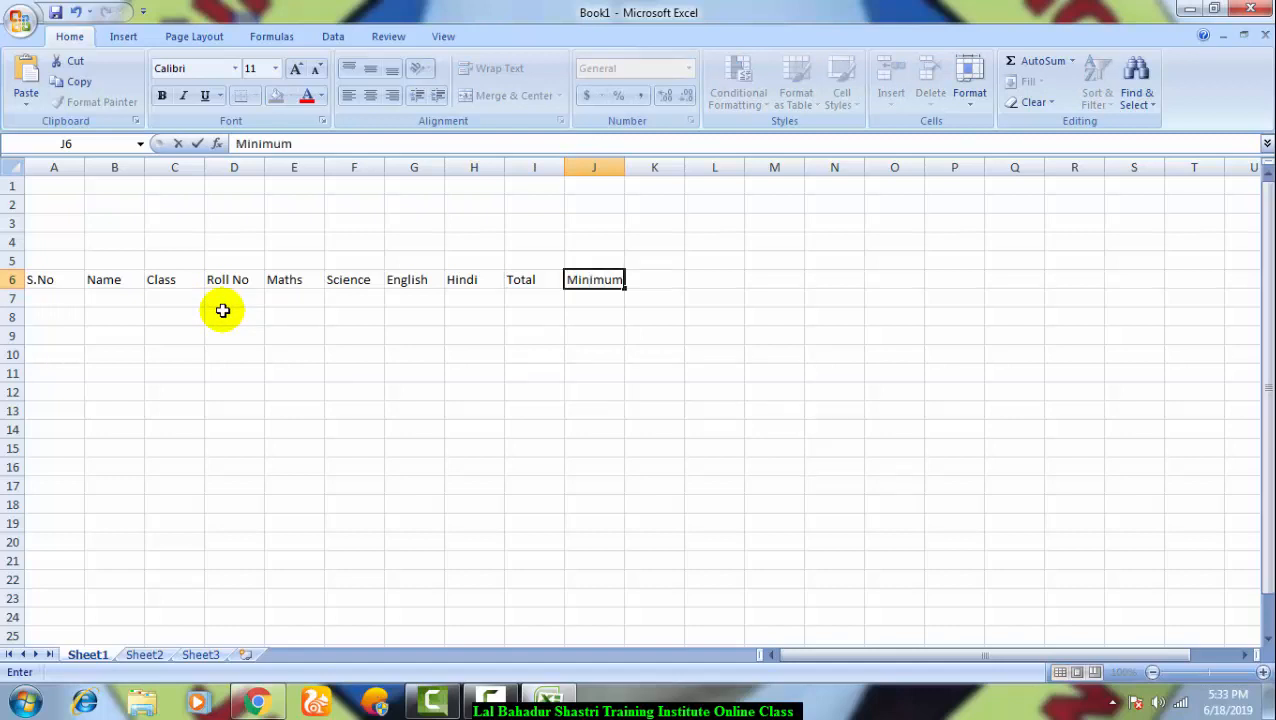
key("Tab")
type("Ma")
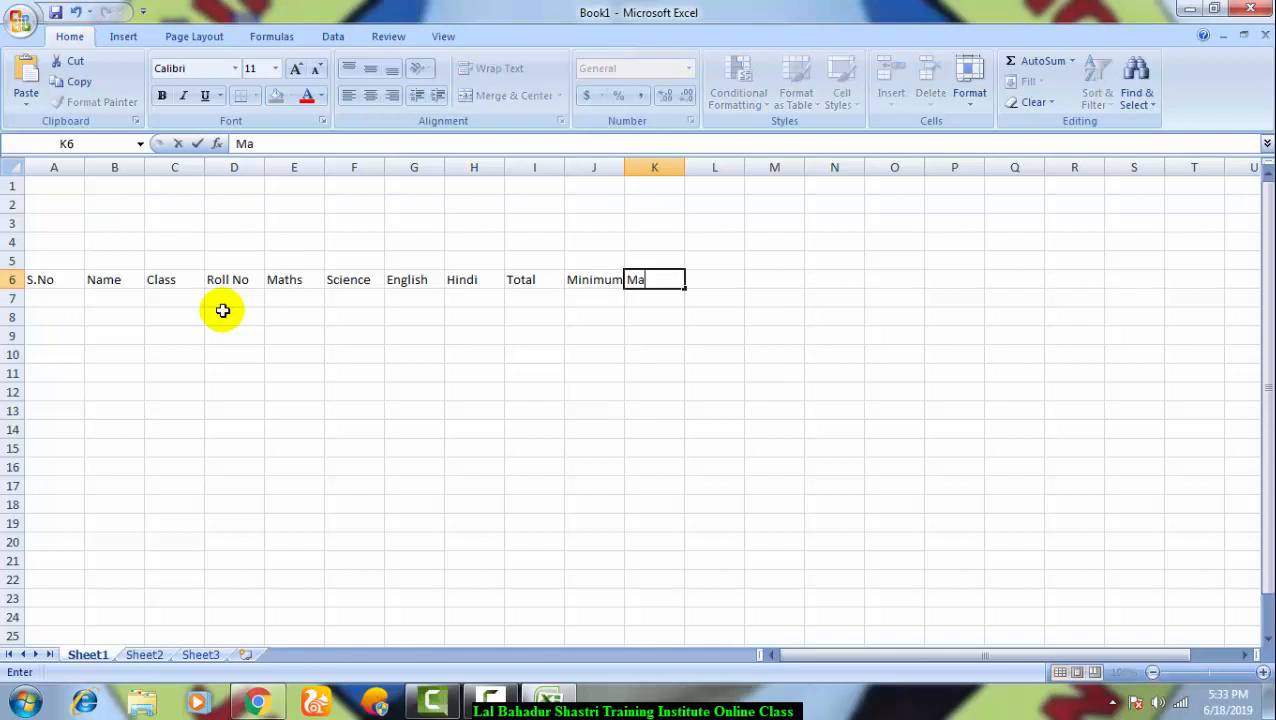
type("ximum")
key("Tab")
type("Average")
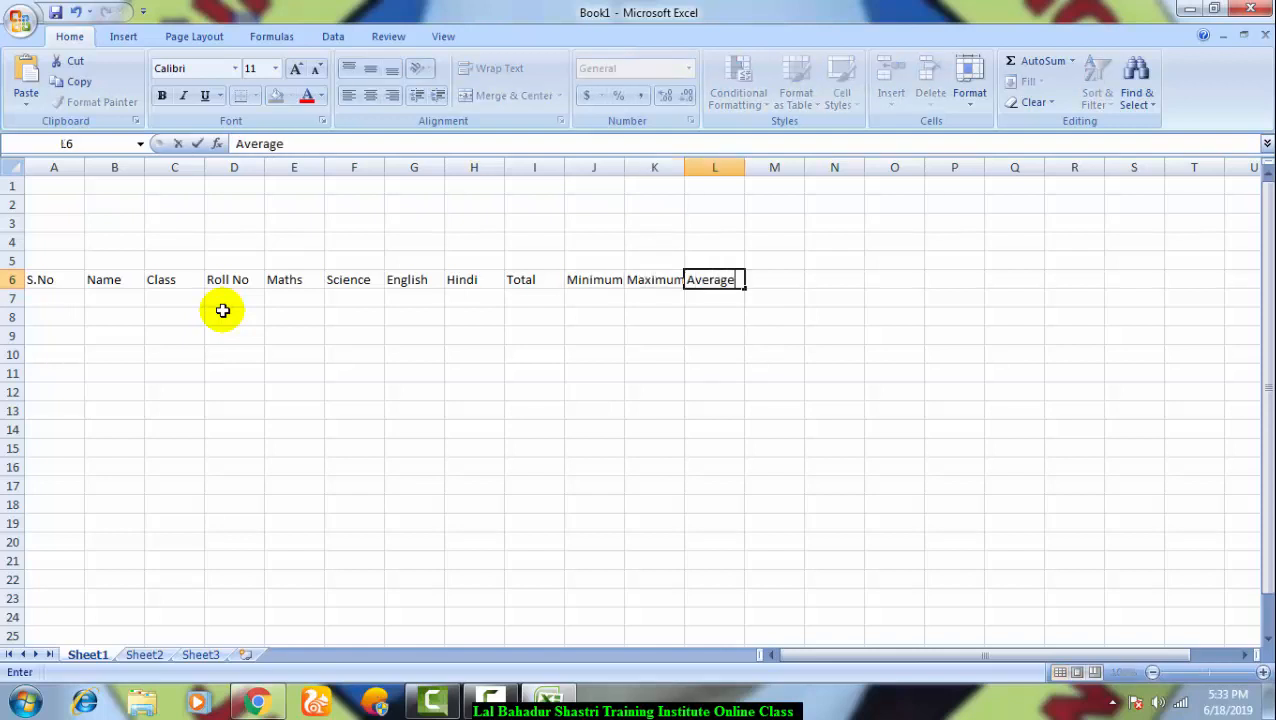
key("Tab")
type("Res")
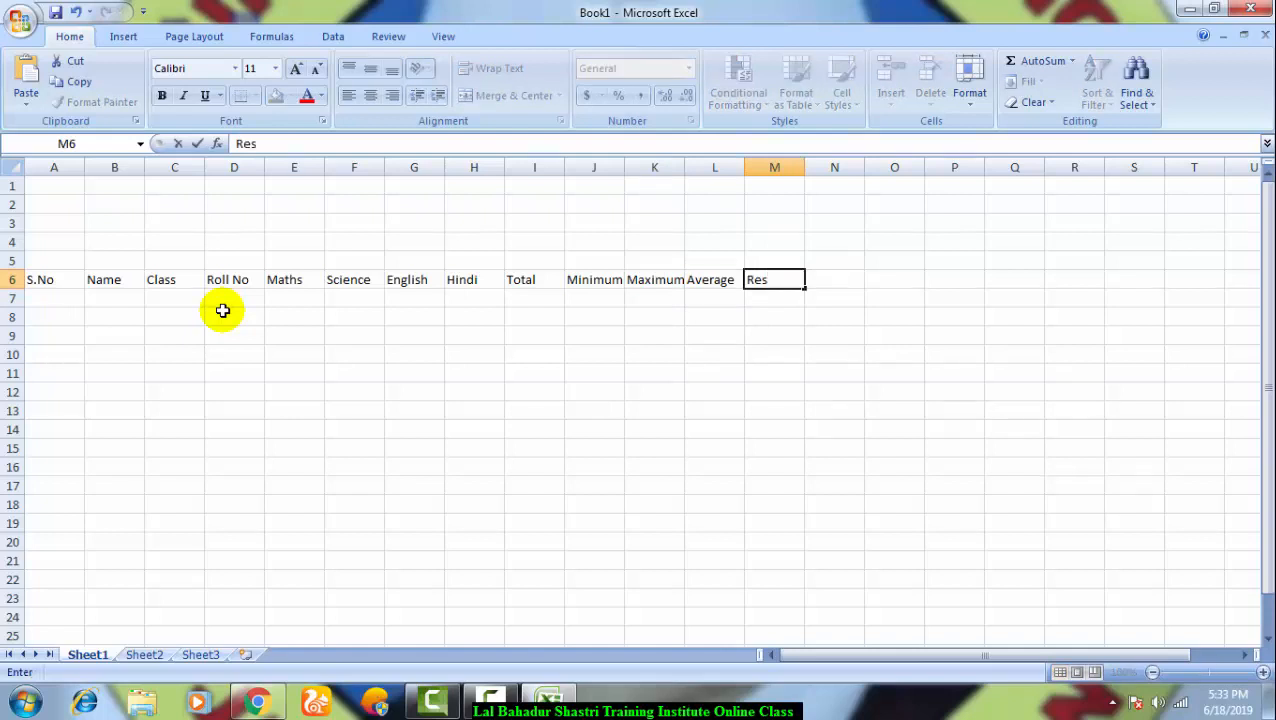
type("ult")
key("Tab")
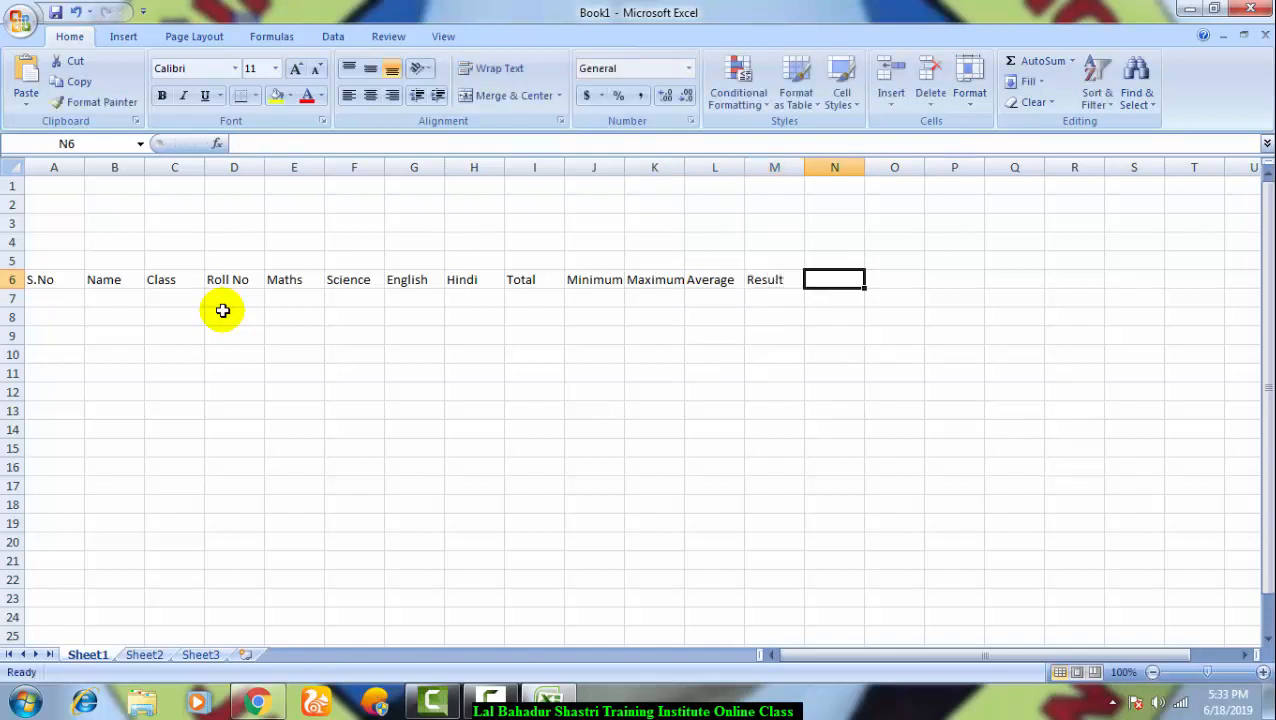
Step: Finish row 6 with headings Grade, Division, Count and Result
type("Grade")
key("Tab")
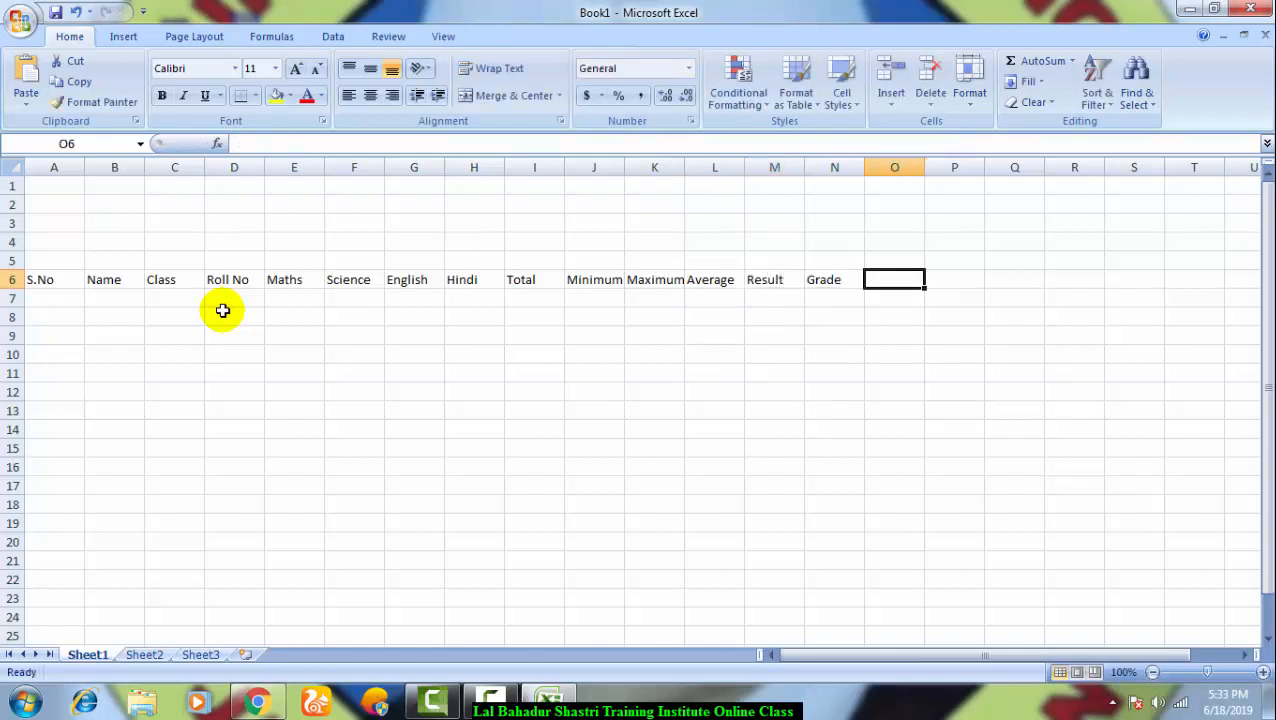
type("Divisi")
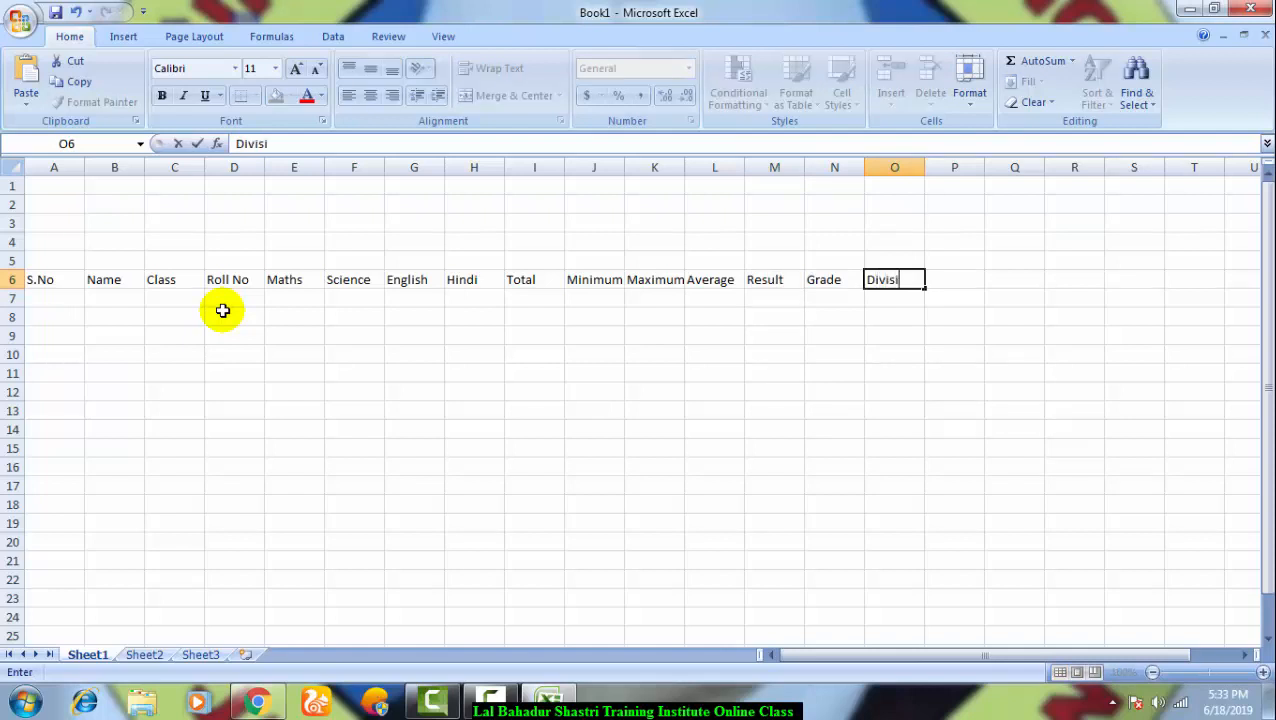
type("on")
key("Tab")
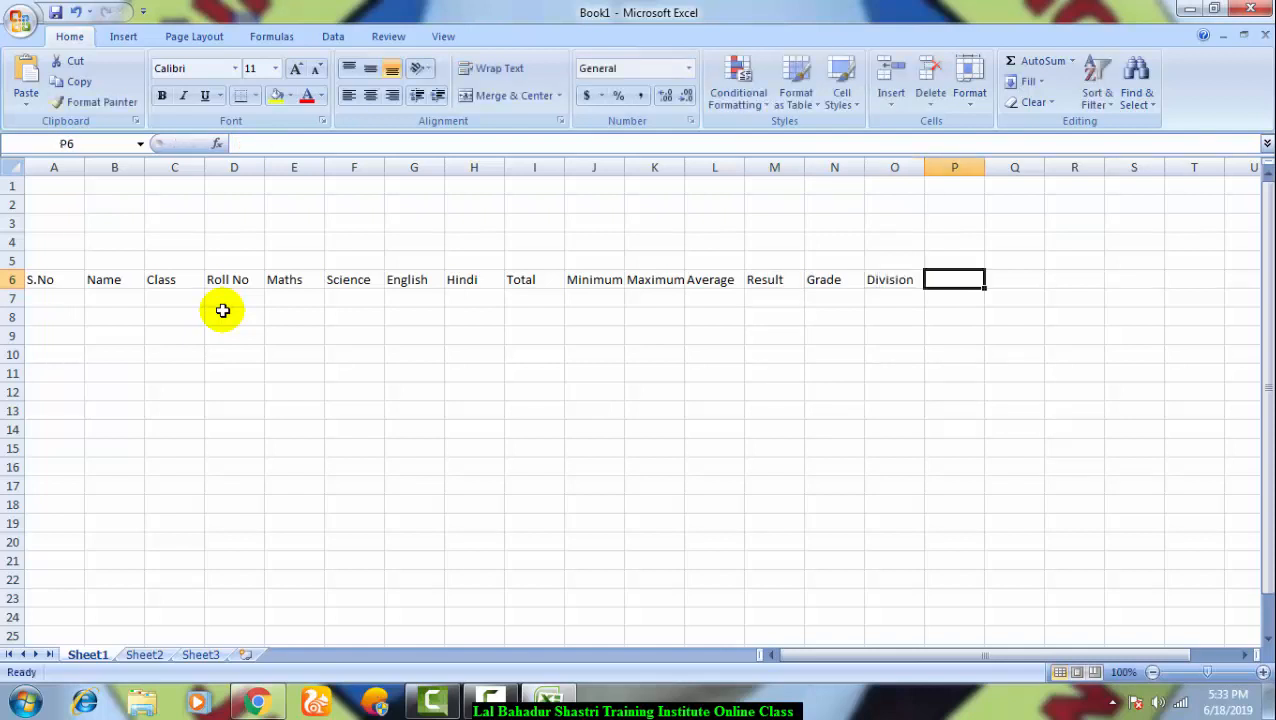
type("Count")
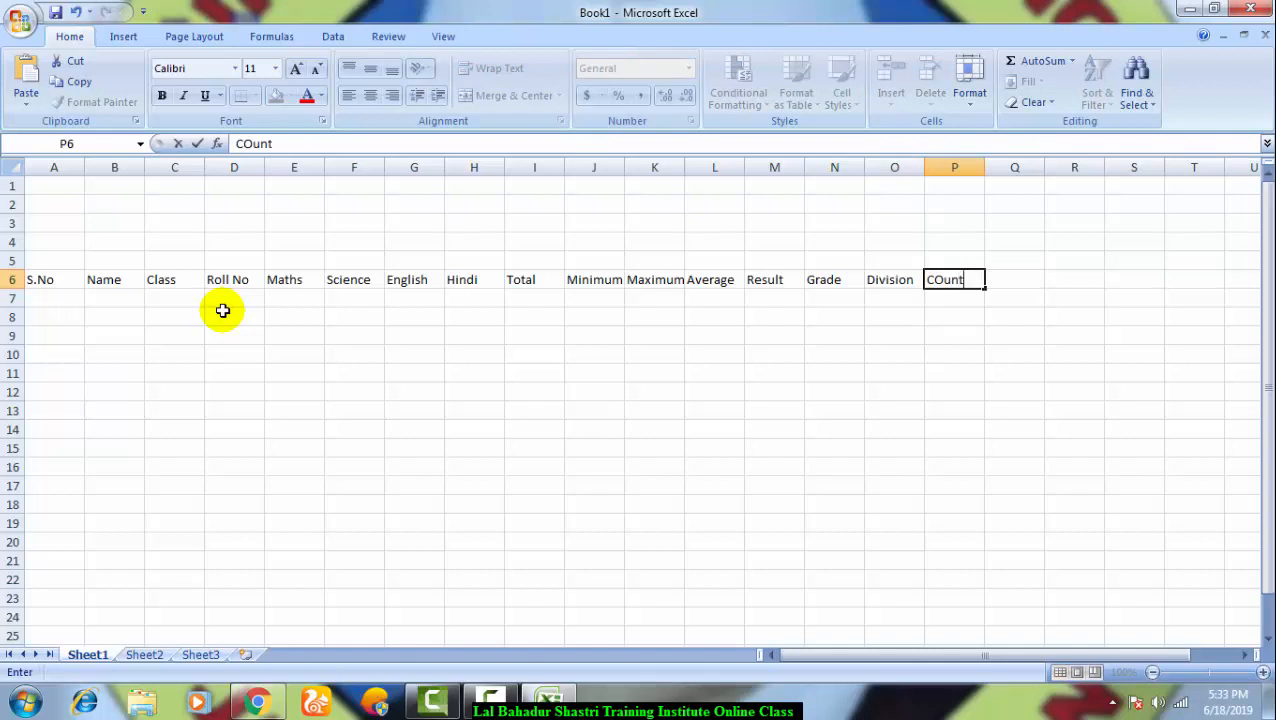
key("Tab")
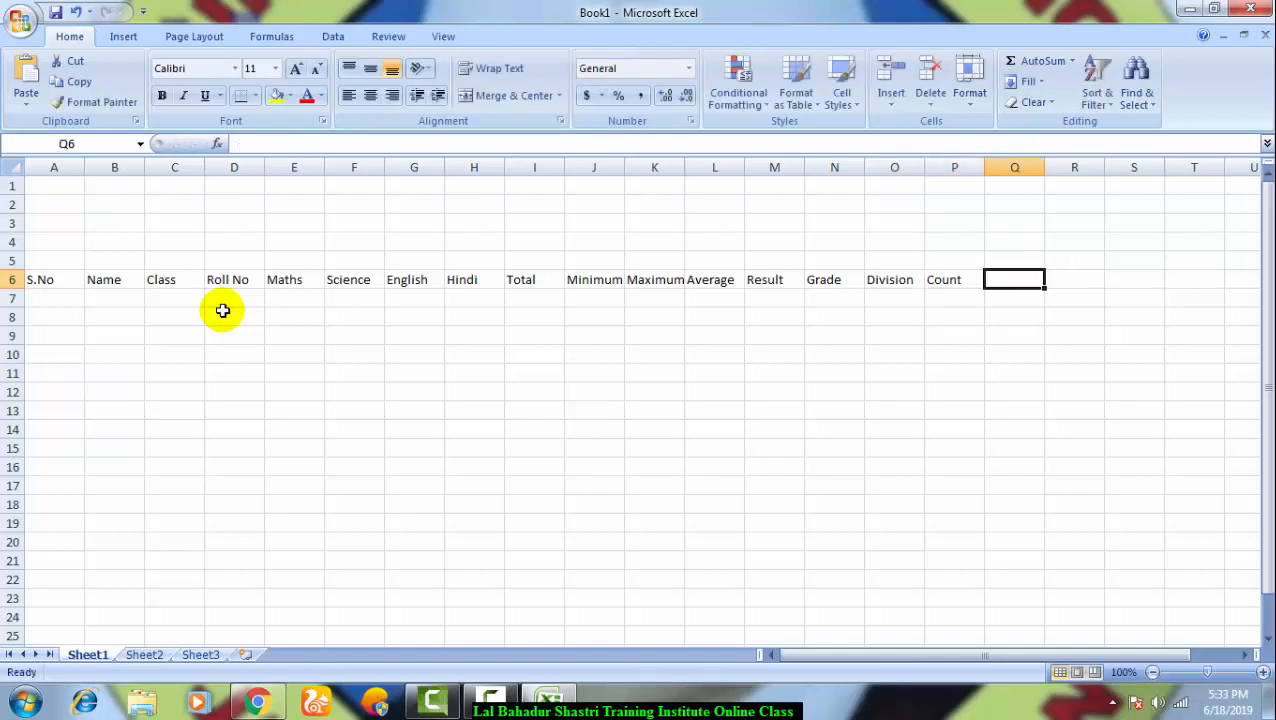
type("Res")
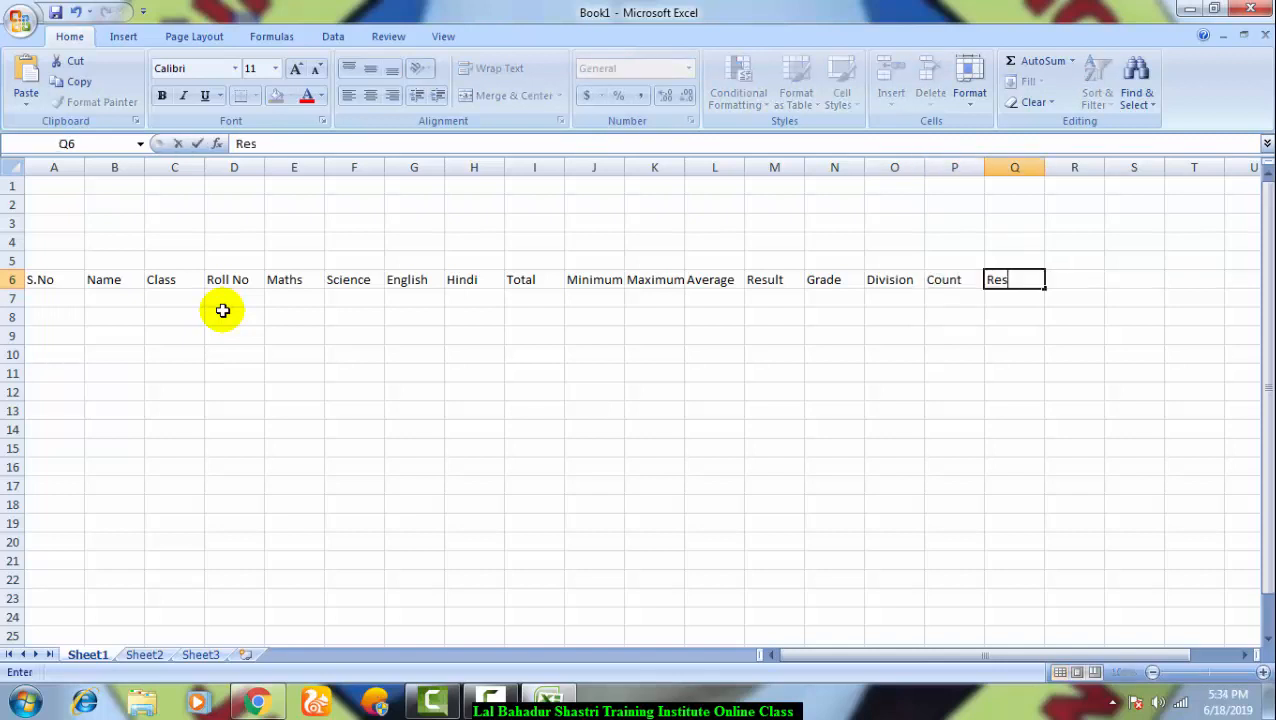
type("ult")
left_click(176, 296)
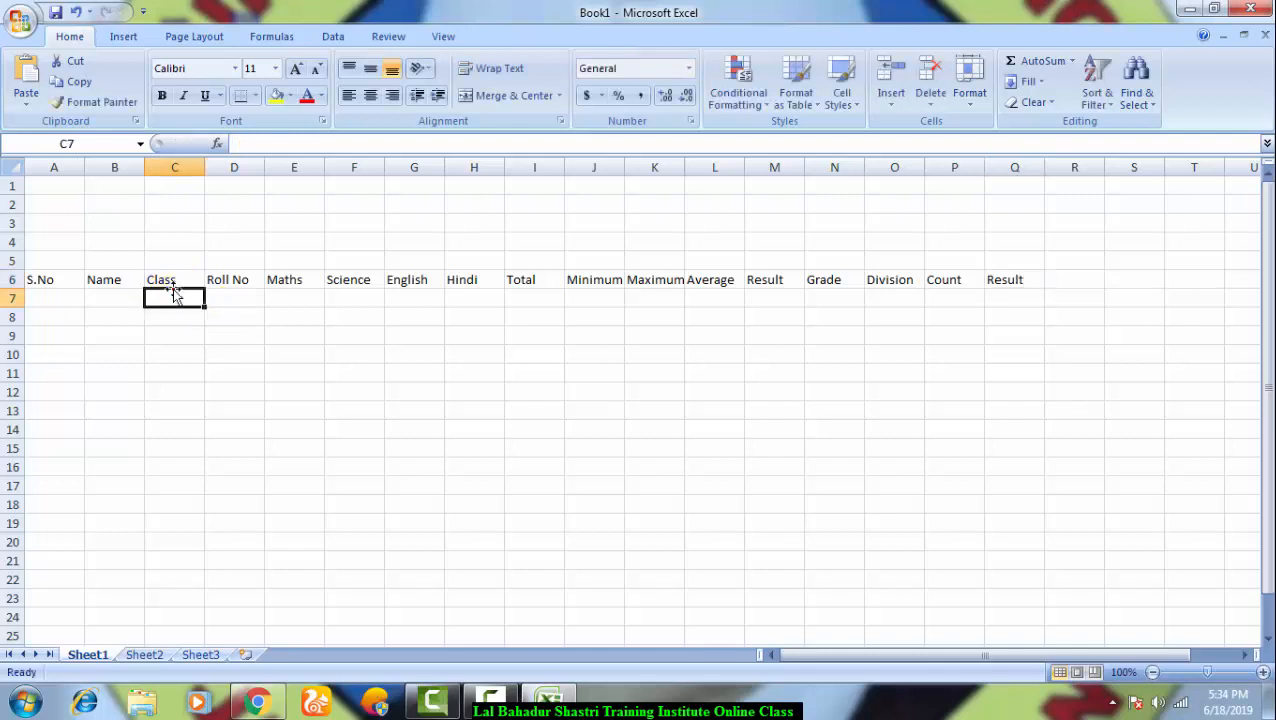
Step: Enter serial '1 in A7 and the student's full name in B7, widen column B, type 10th in C7
left_click(46, 296)
type("'")
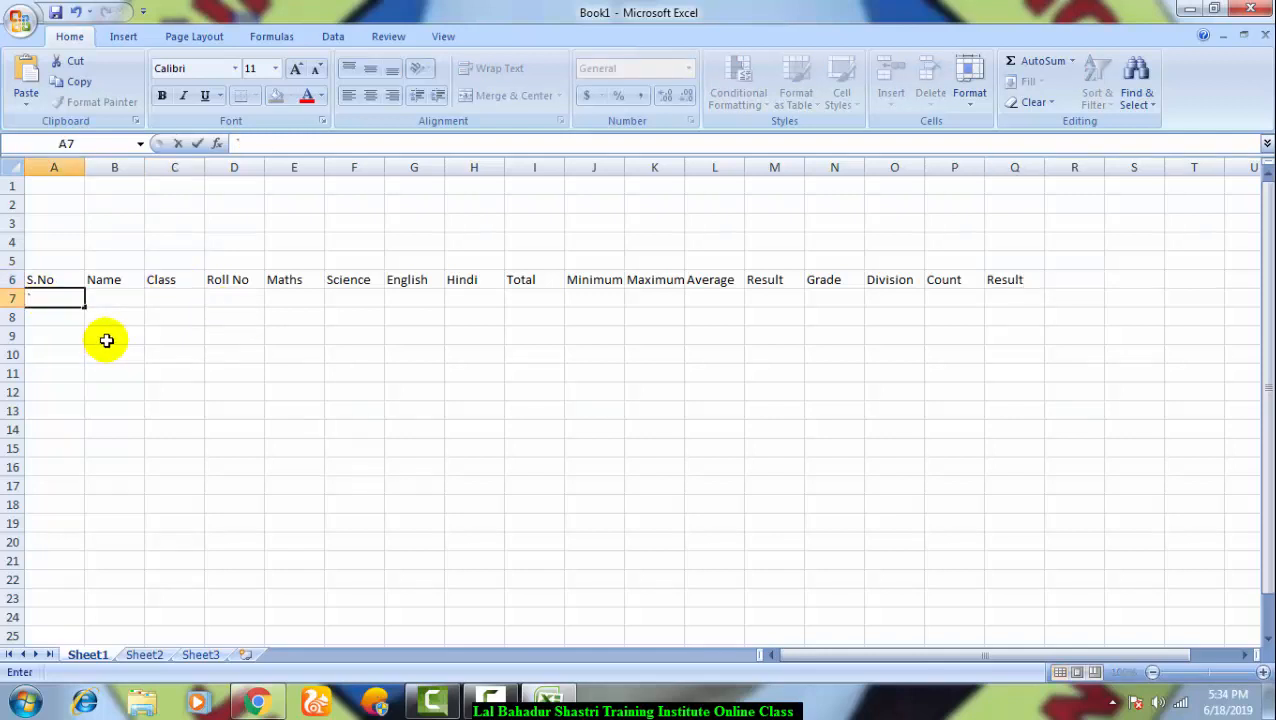
type("1")
key("Tab")
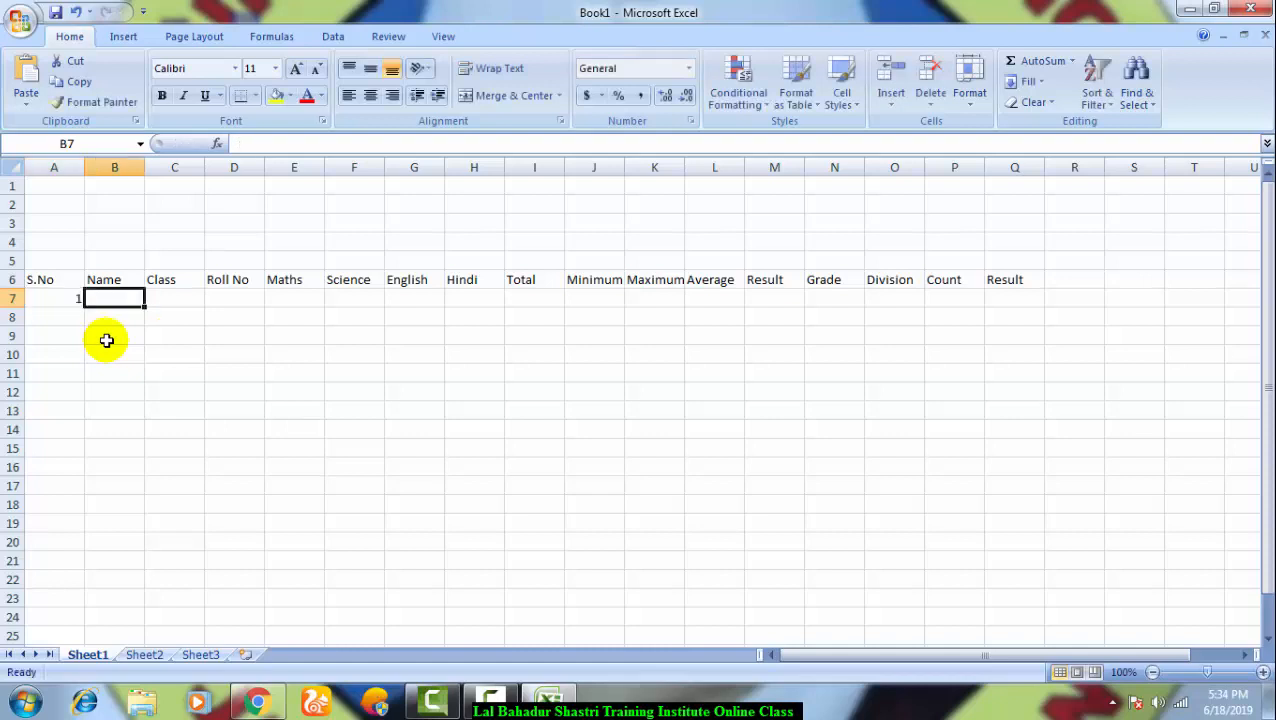
type("Amit")
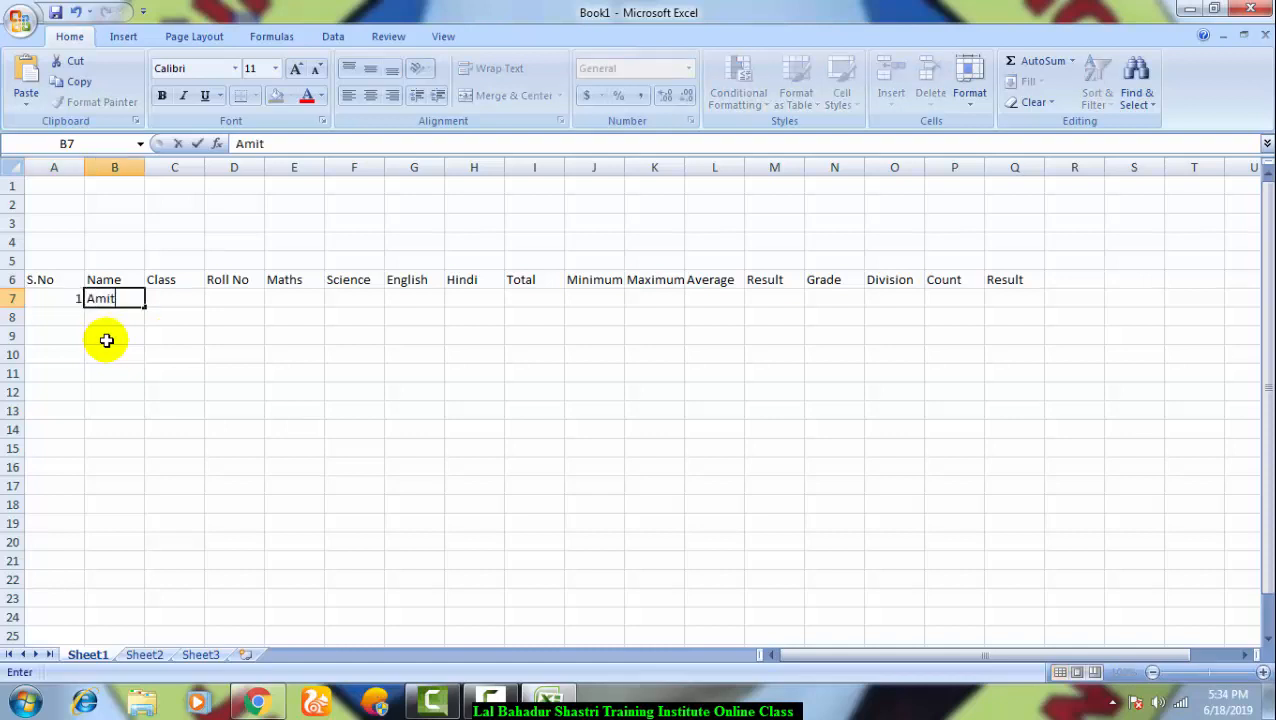
type(" Kumar Sha")
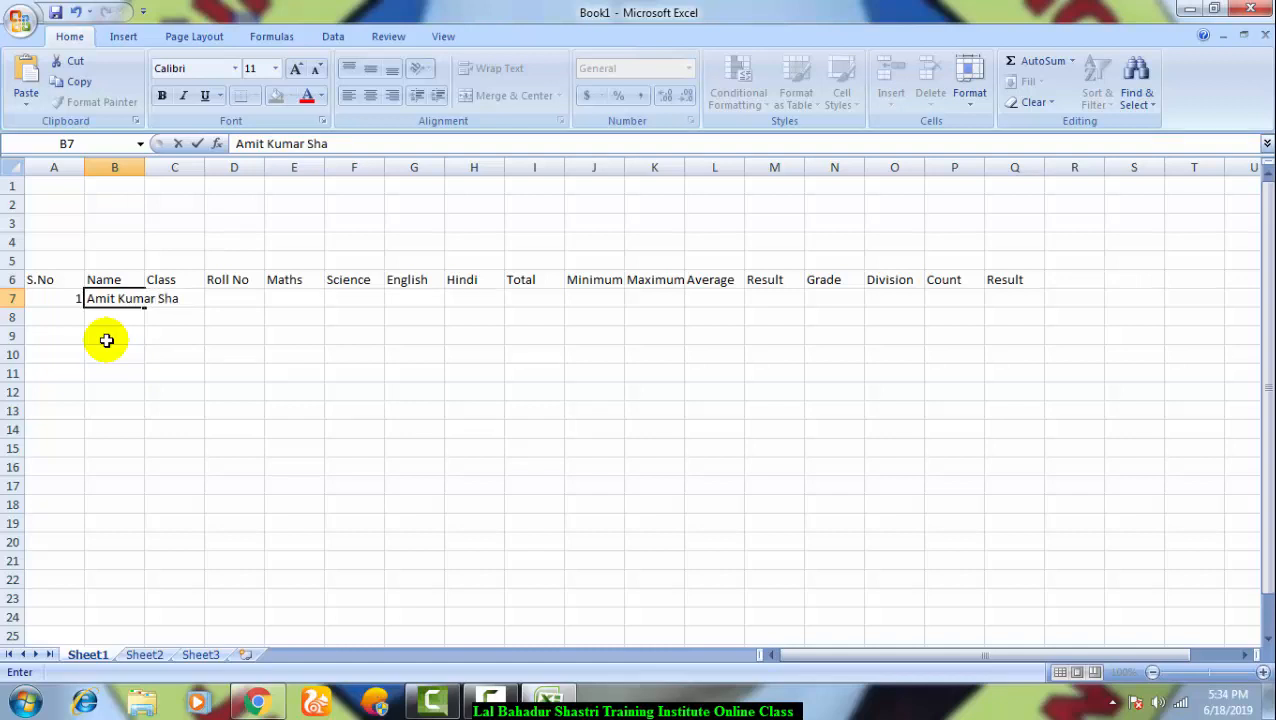
type("rma")
key("Tab")
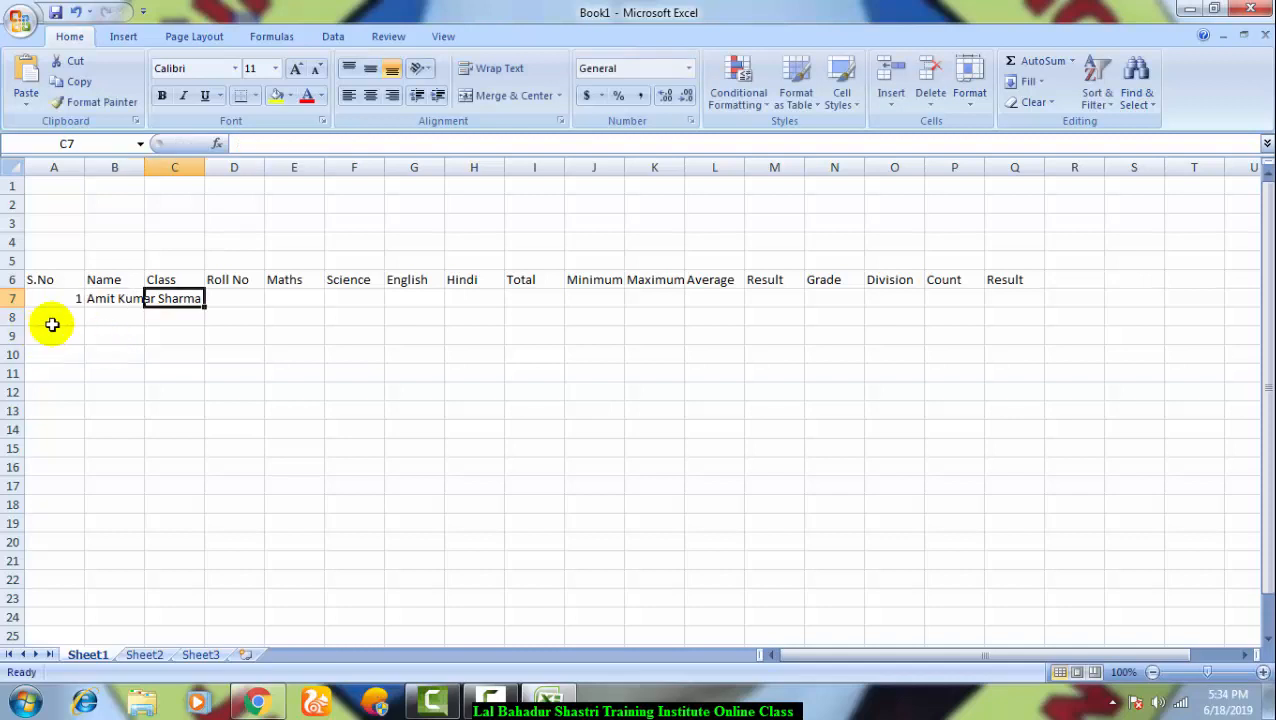
left_click_drag(144, 168, 206, 170)
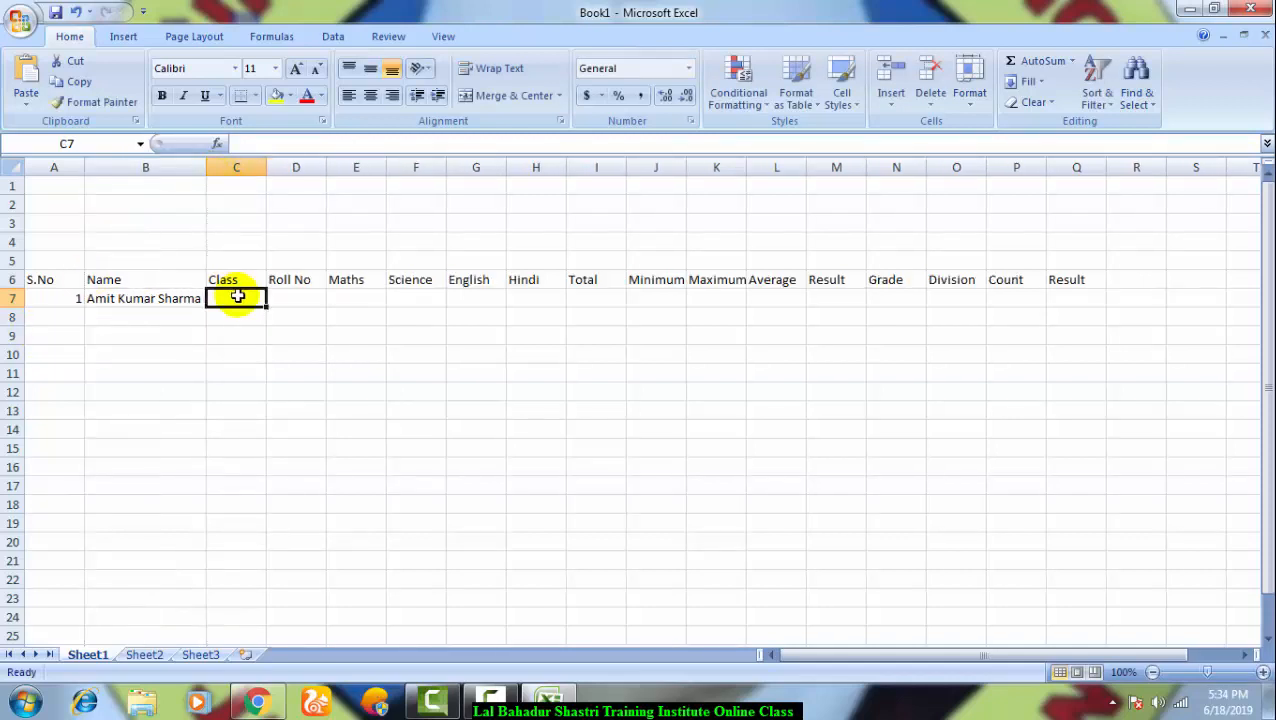
type("10")
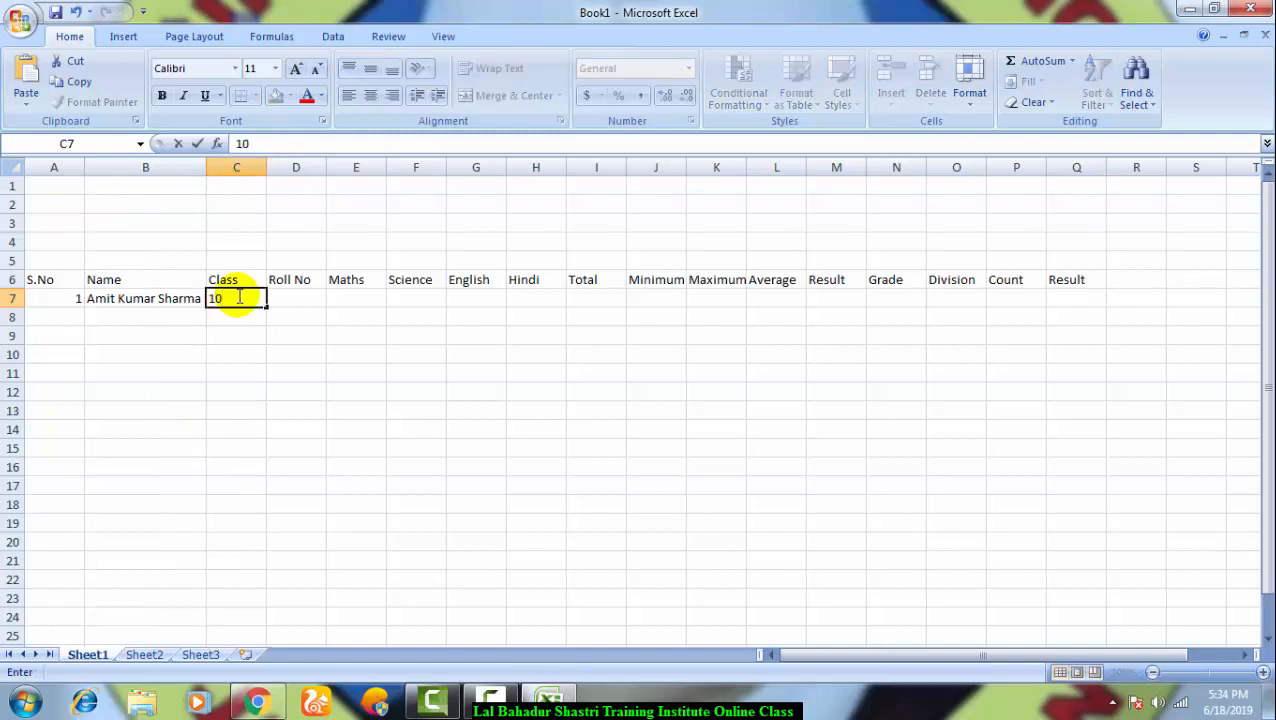
type("th")
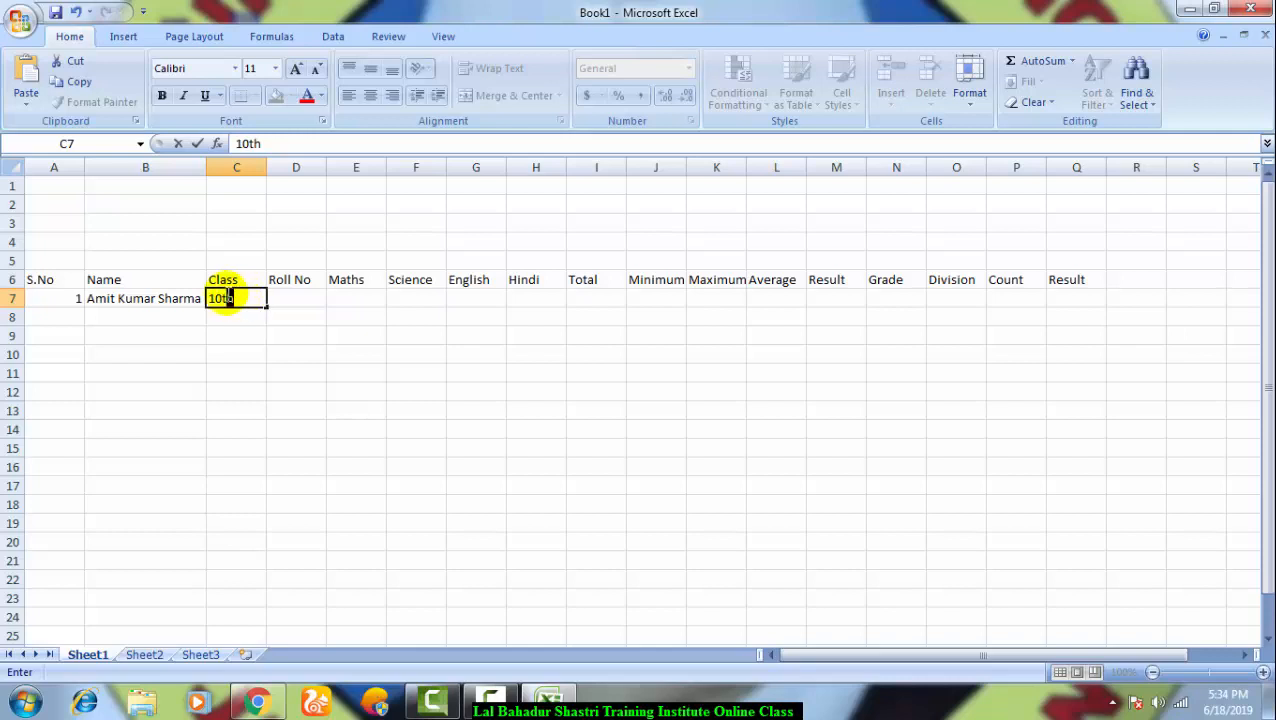
Step: Format the 'th' of 10th in C7 as superscript, correcting an initial subscript choice
left_click_drag(230, 298, 221, 298)
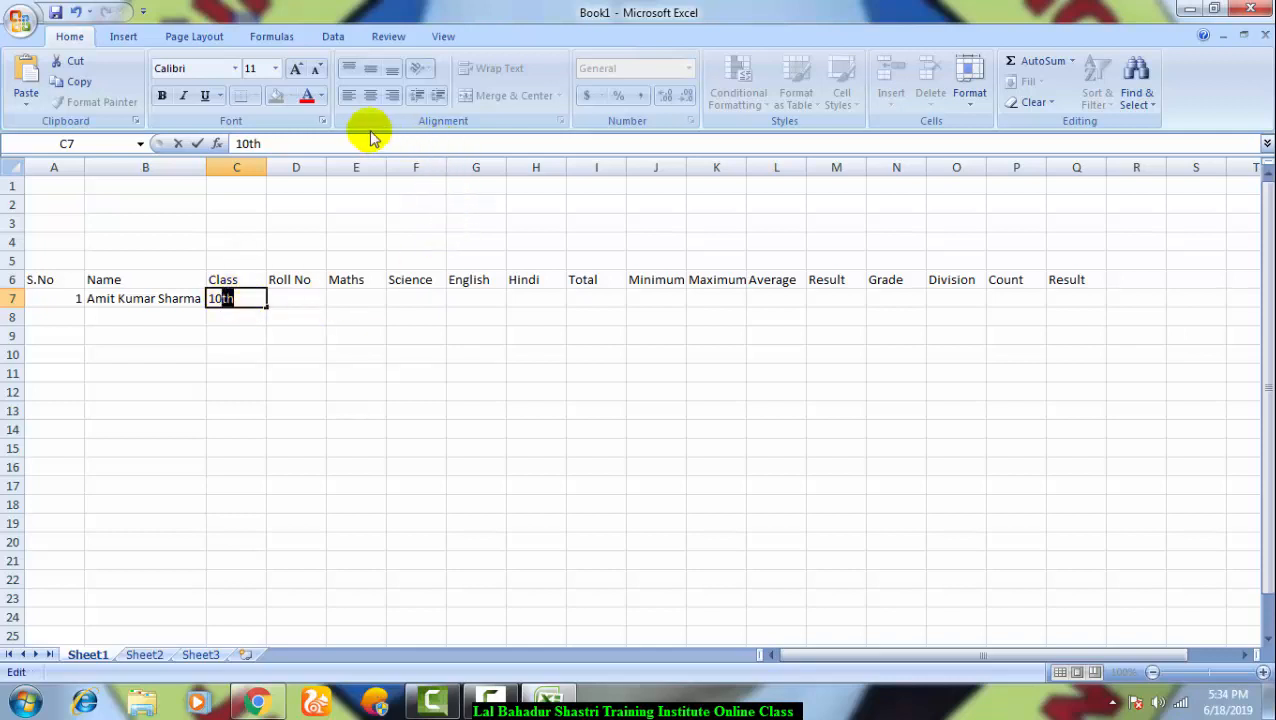
left_click(321, 122)
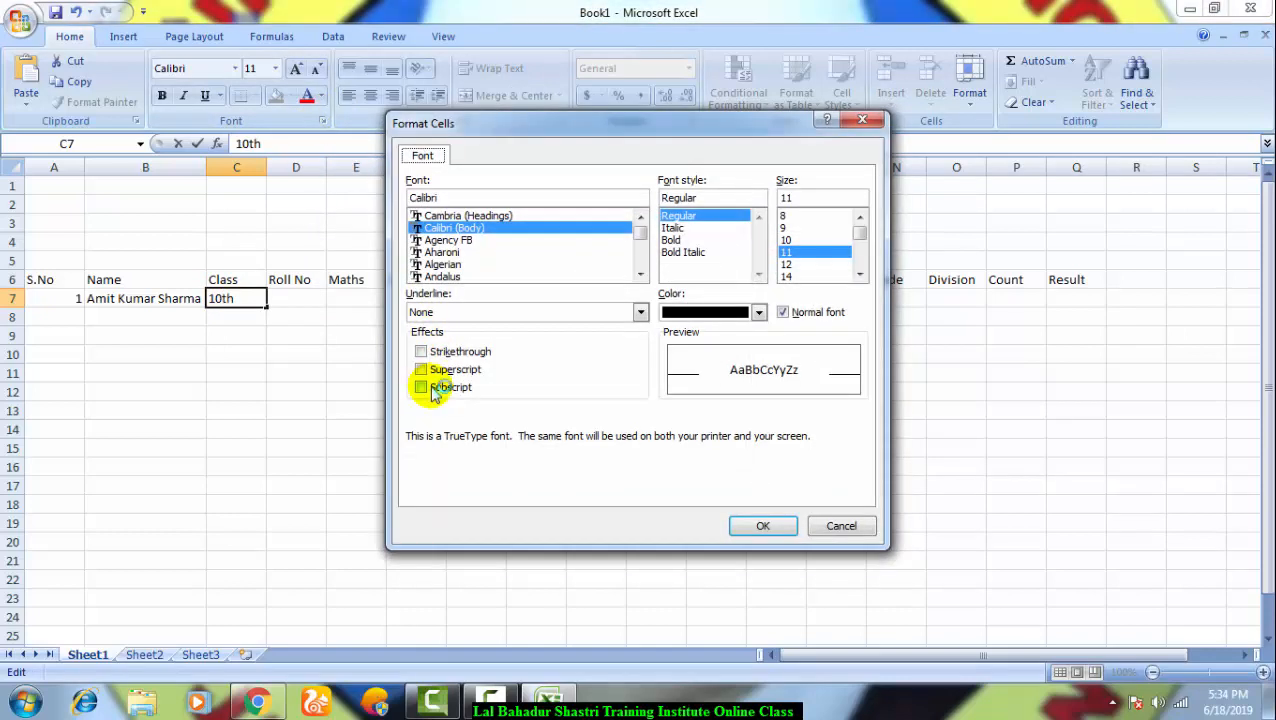
left_click(421, 387)
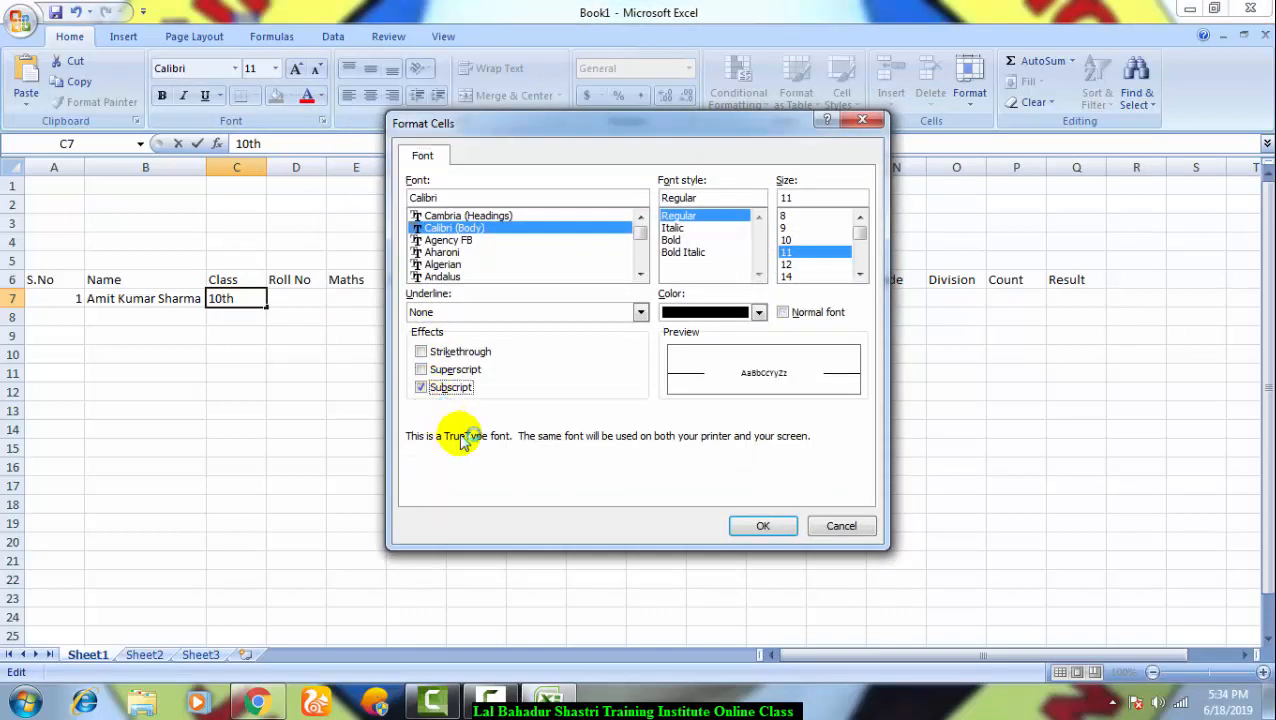
left_click(752, 526)
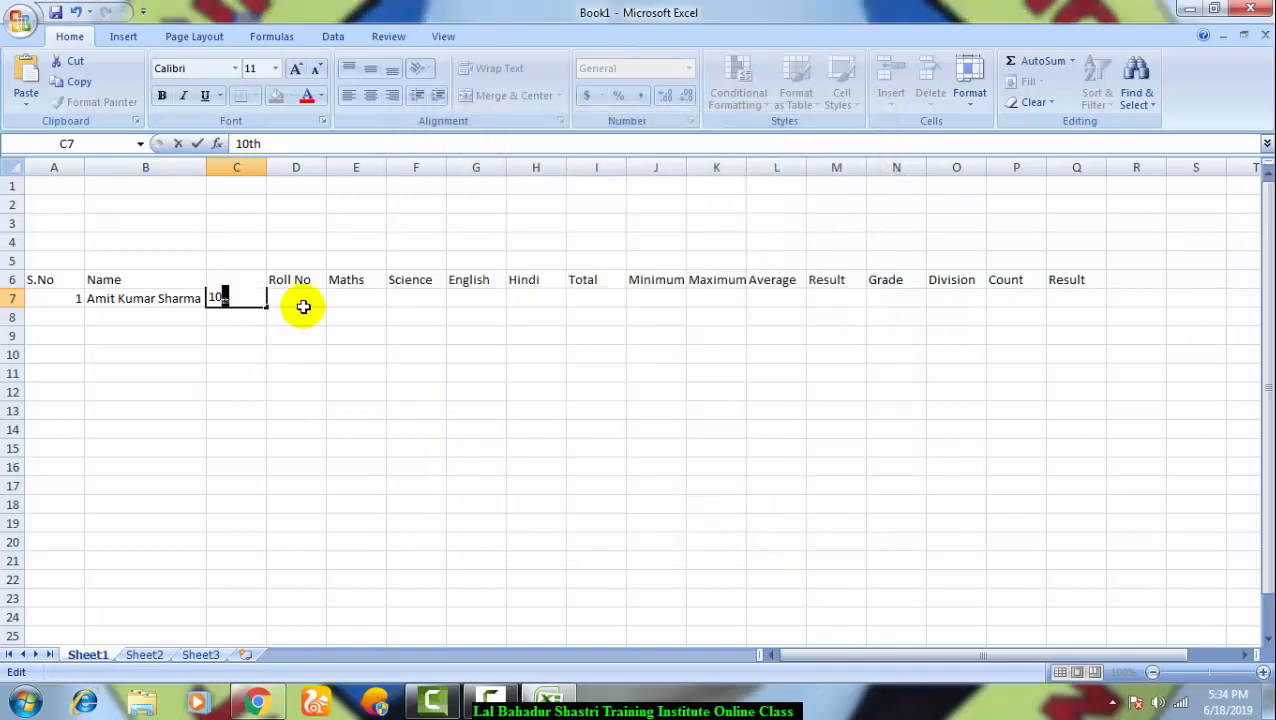
left_click(322, 120)
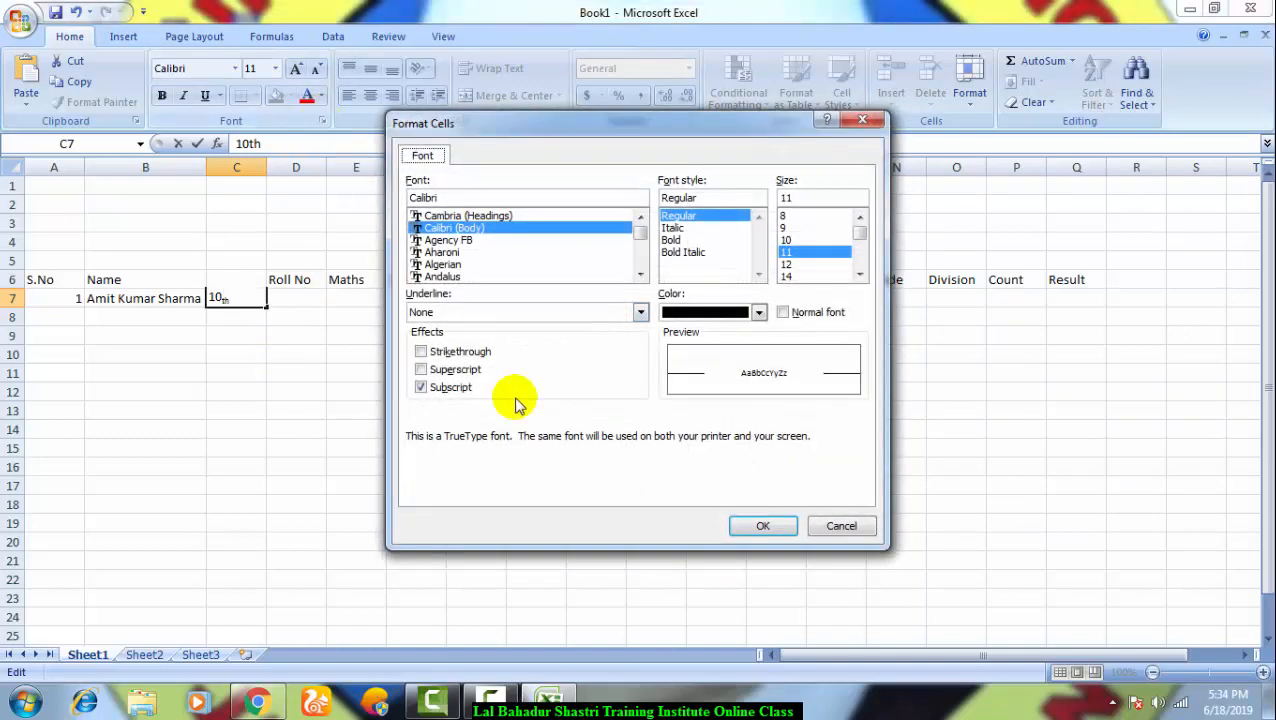
left_click(433, 387)
left_click(438, 370)
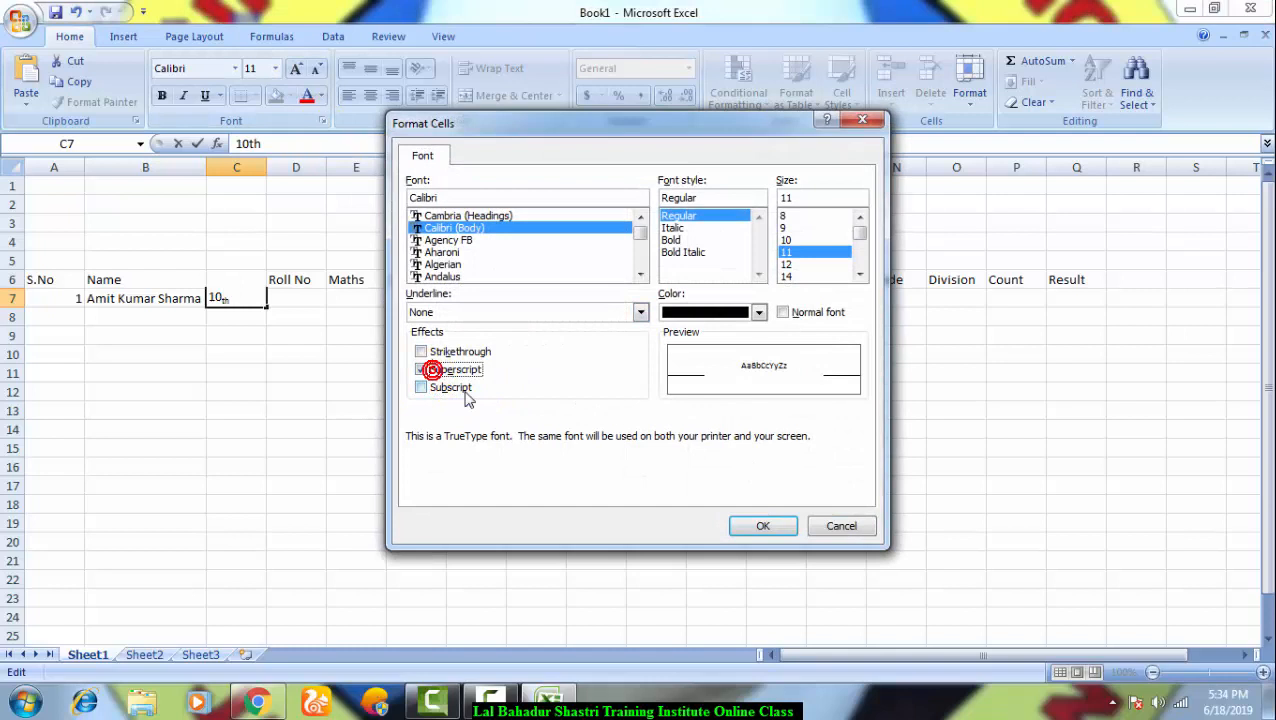
left_click(750, 525)
left_click(305, 300)
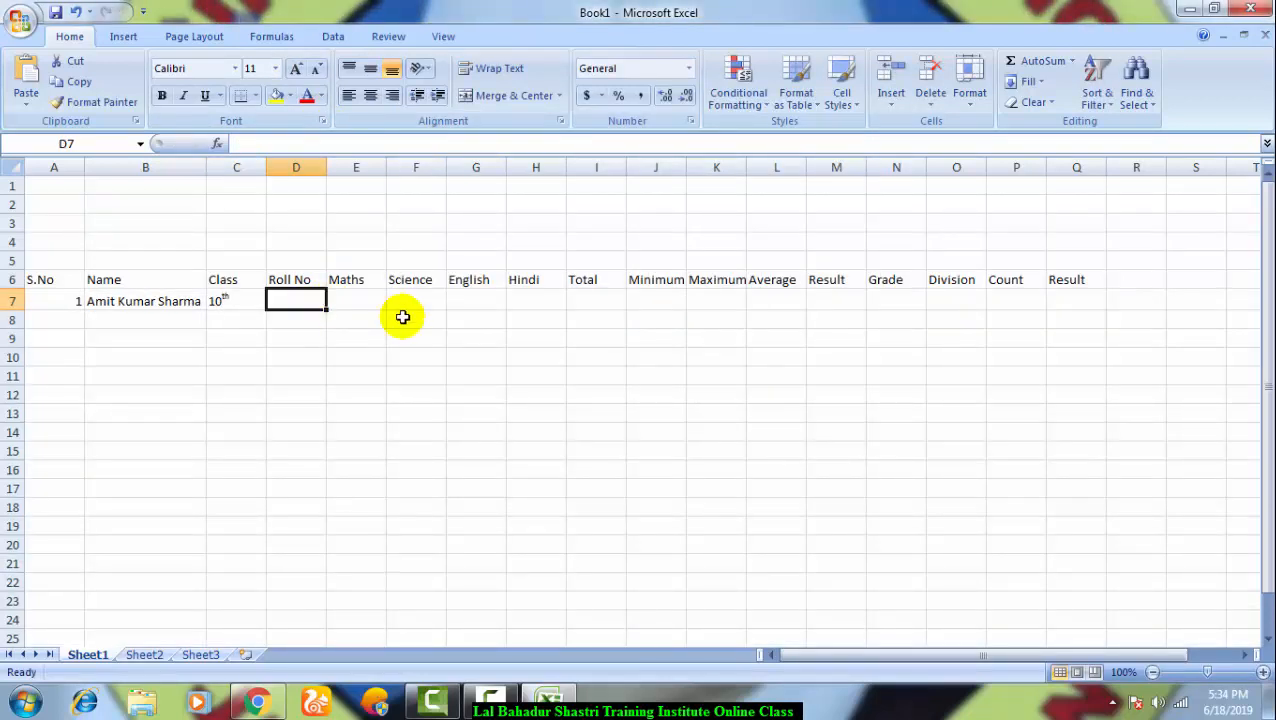
Step: Enter the roll number in D7 and widen column D to display it
type("105")
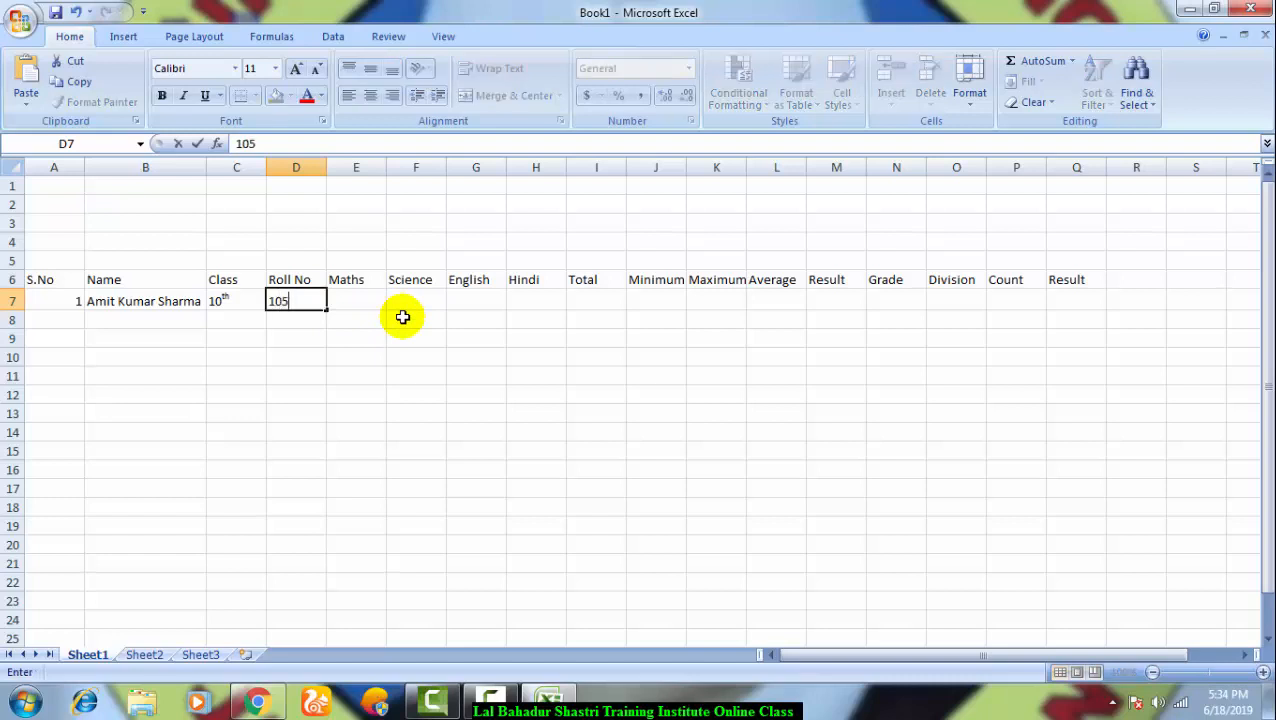
type("4262201")
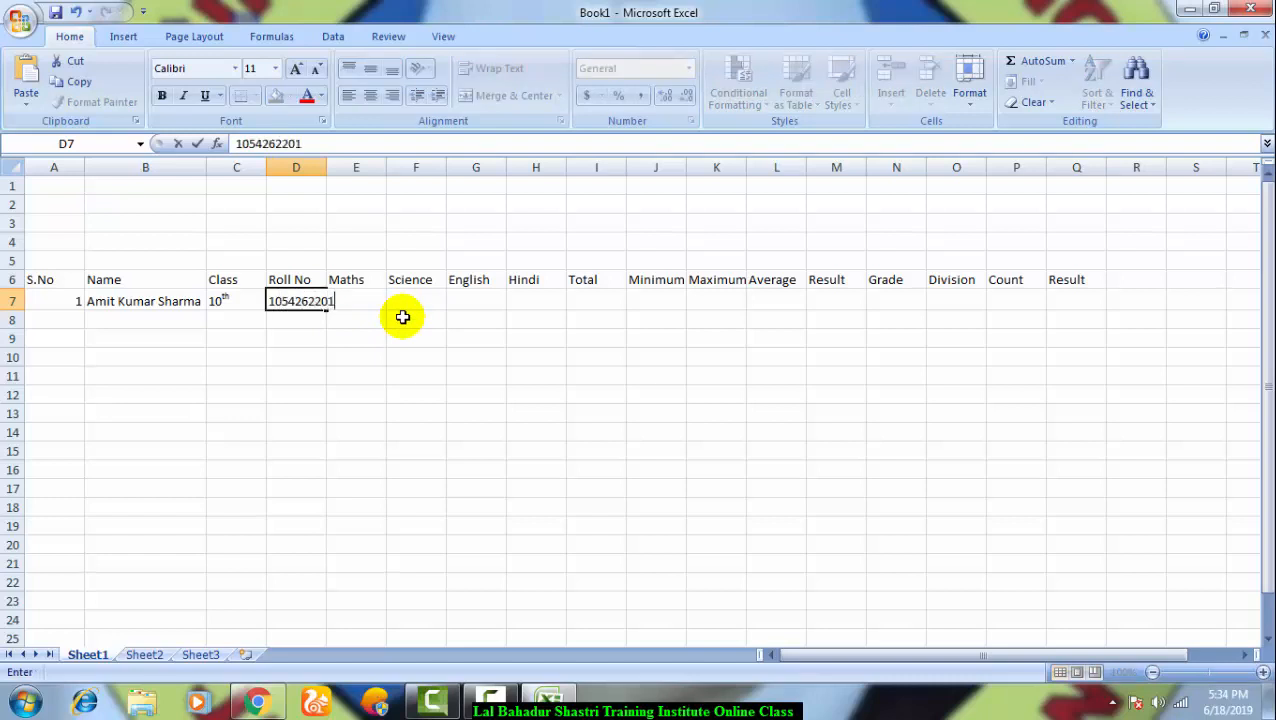
key("BackSpace")
key("BackSpace")
key("BackSpace")
key("BackSpace")
key("BackSpace")
key("BackSpace")
key("BackSpace")
key("BackSpace")
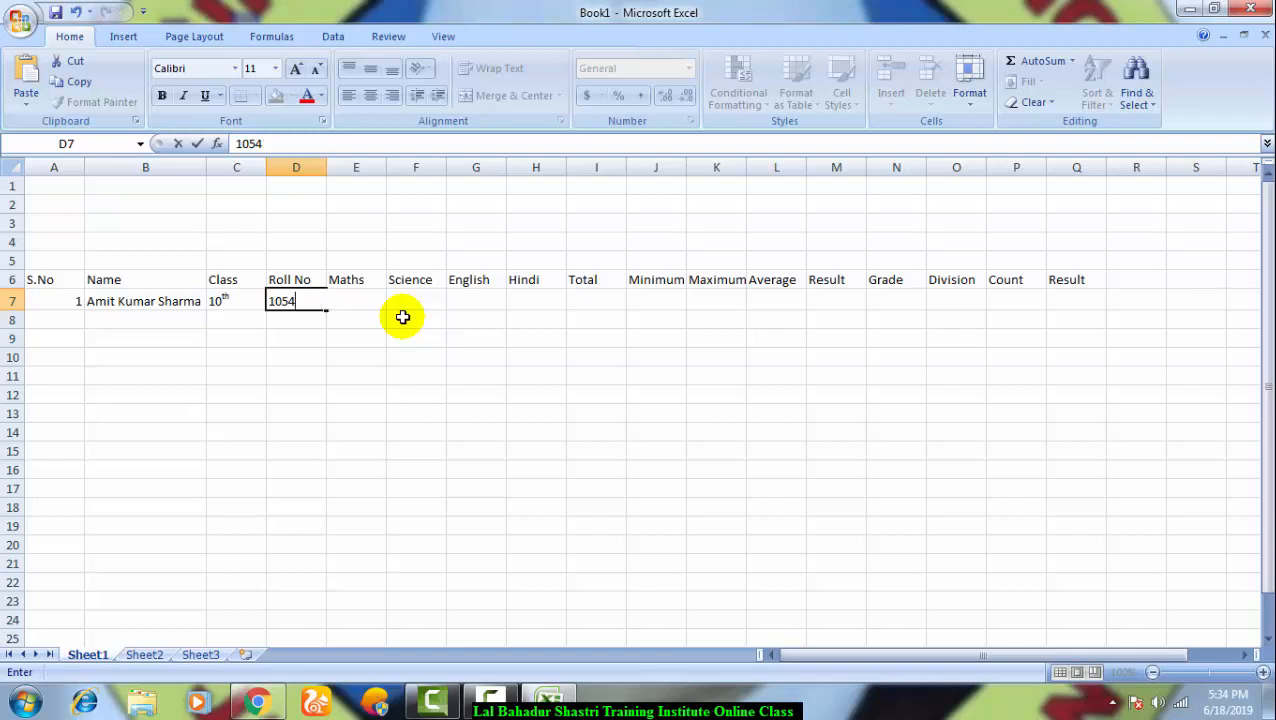
type("48576")
key("Tab")
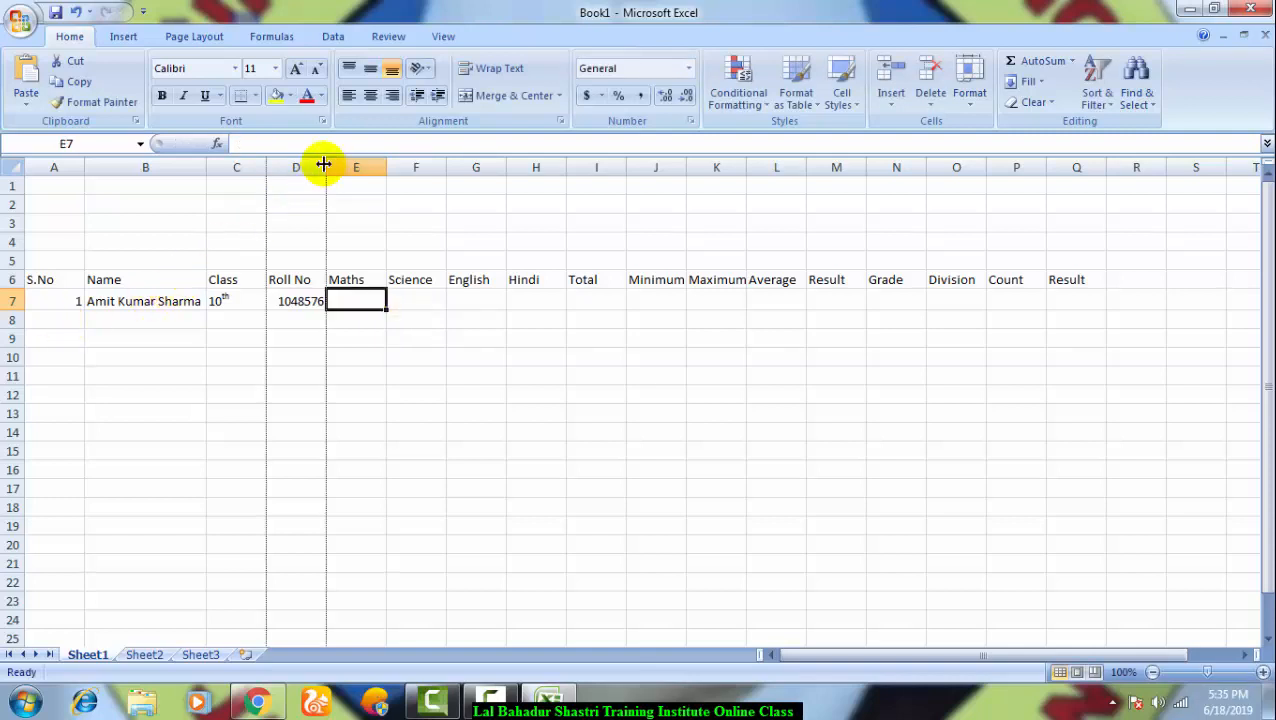
left_click_drag(323, 163, 332, 165)
Step: Enter marks 85, 95, 68 and 75 for Maths, Science, English and Hindi
type("85")
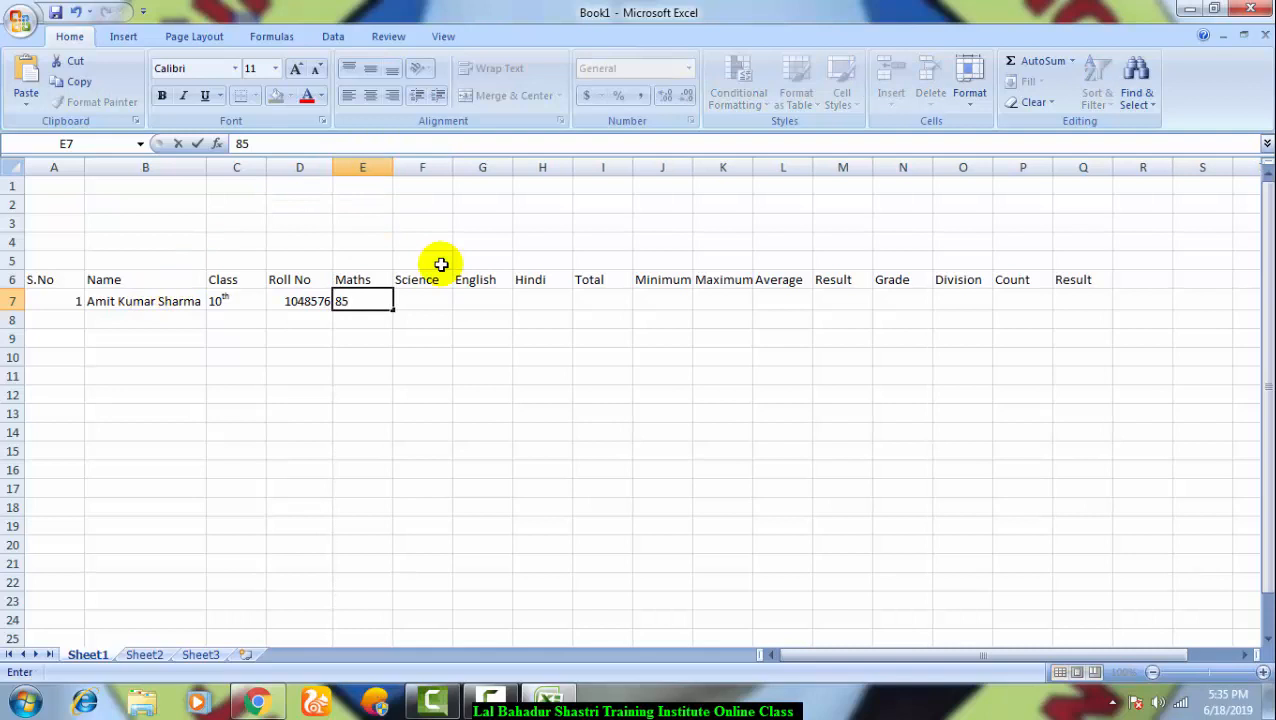
key("Tab")
type("95")
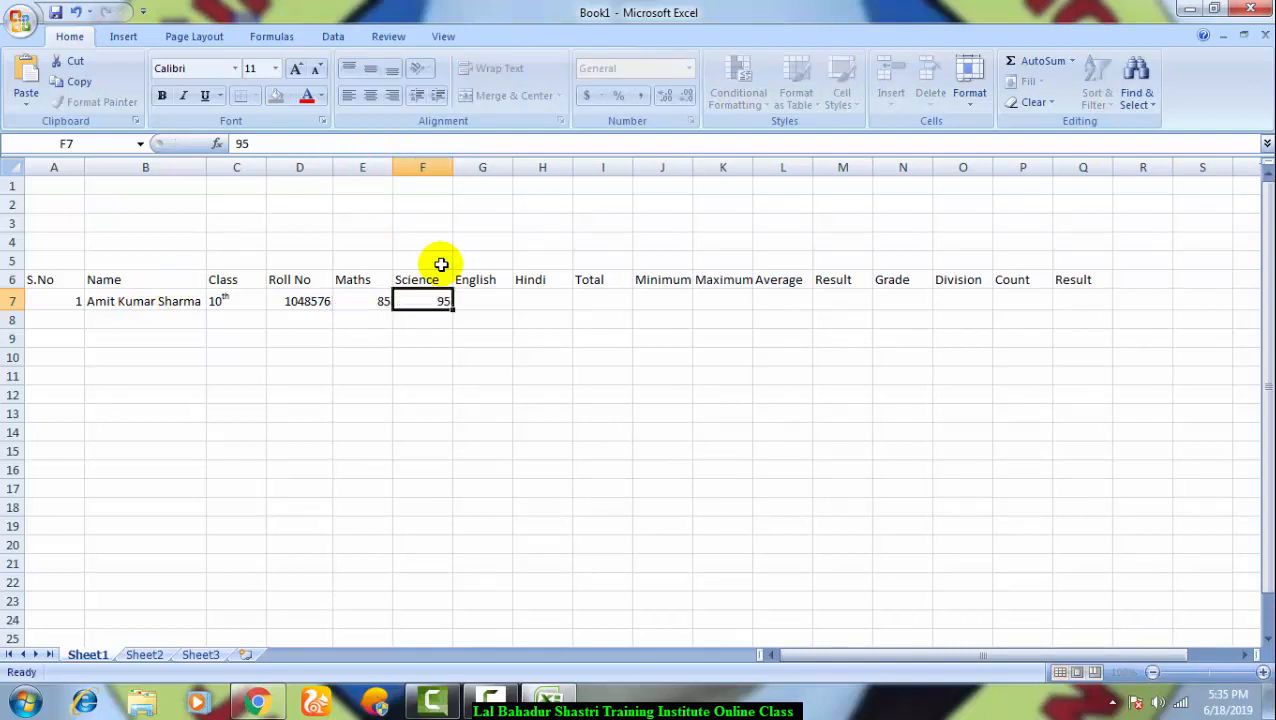
key("Tab")
type("68")
key("Tab")
type("75")
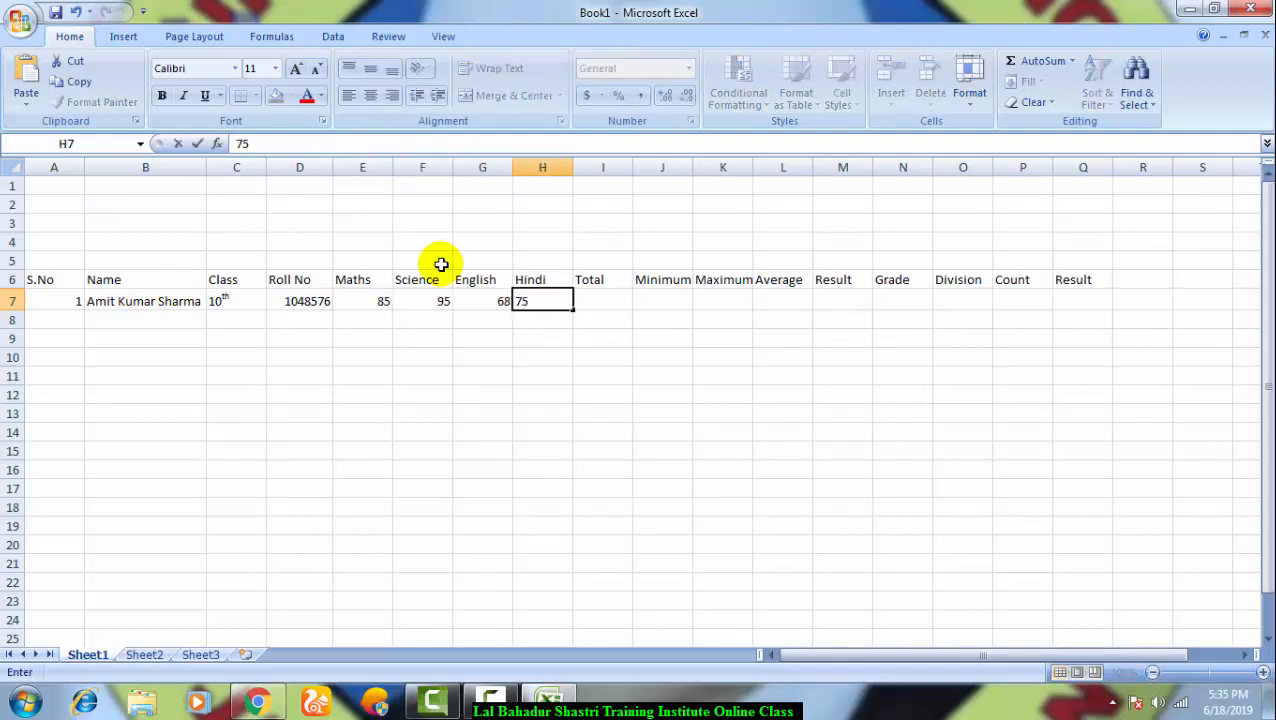
key("Tab")
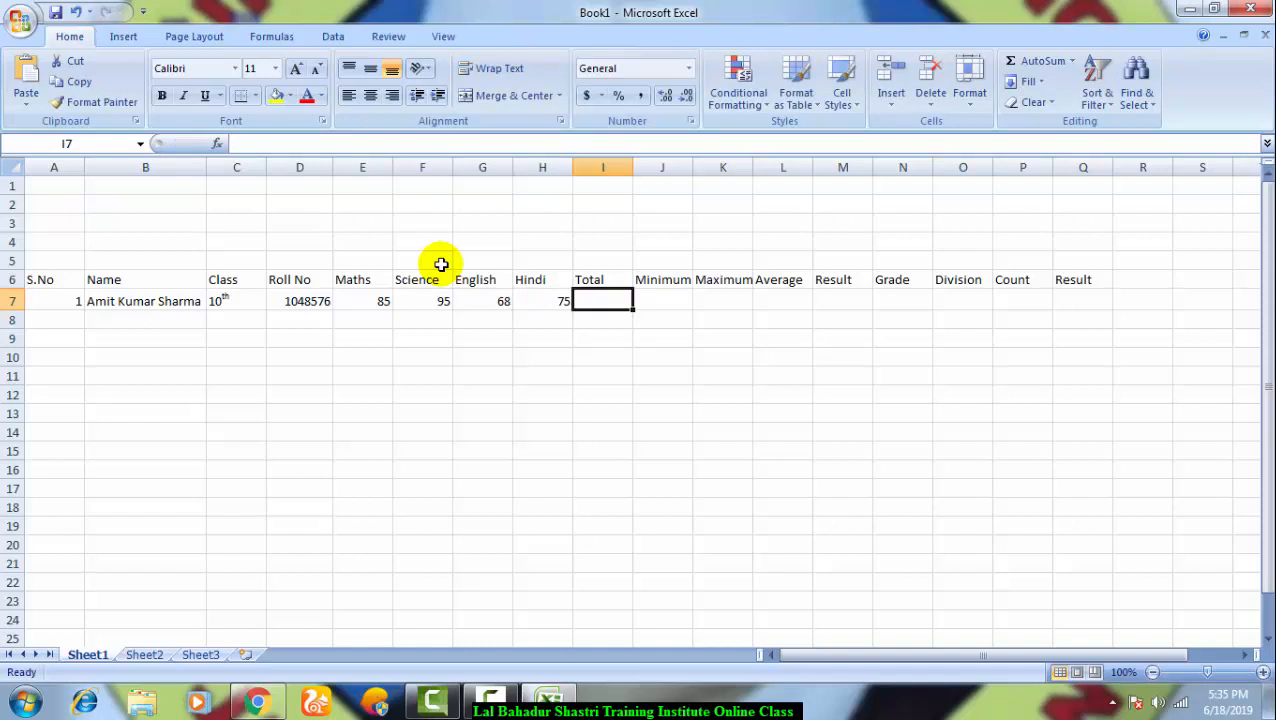
type("=sum")
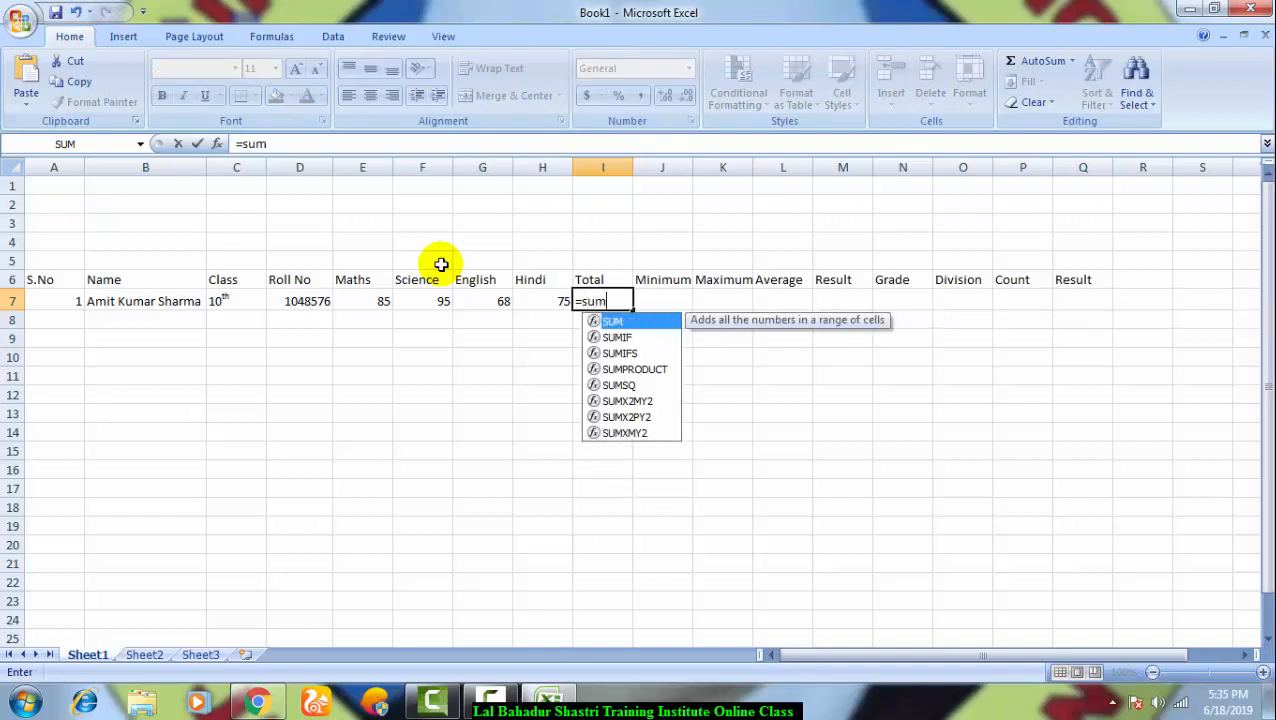
type("(")
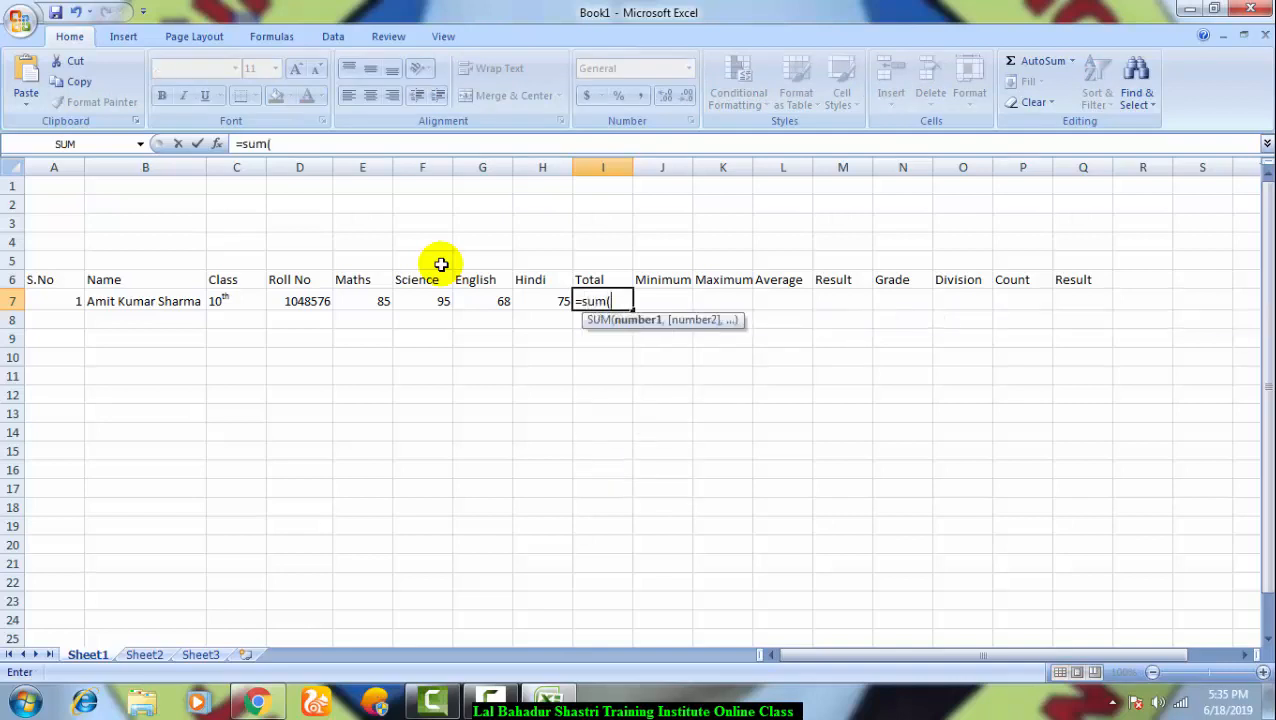
Step: Complete =sum(E7:H7) in I7 so the Total shows 323
left_click(352, 300)
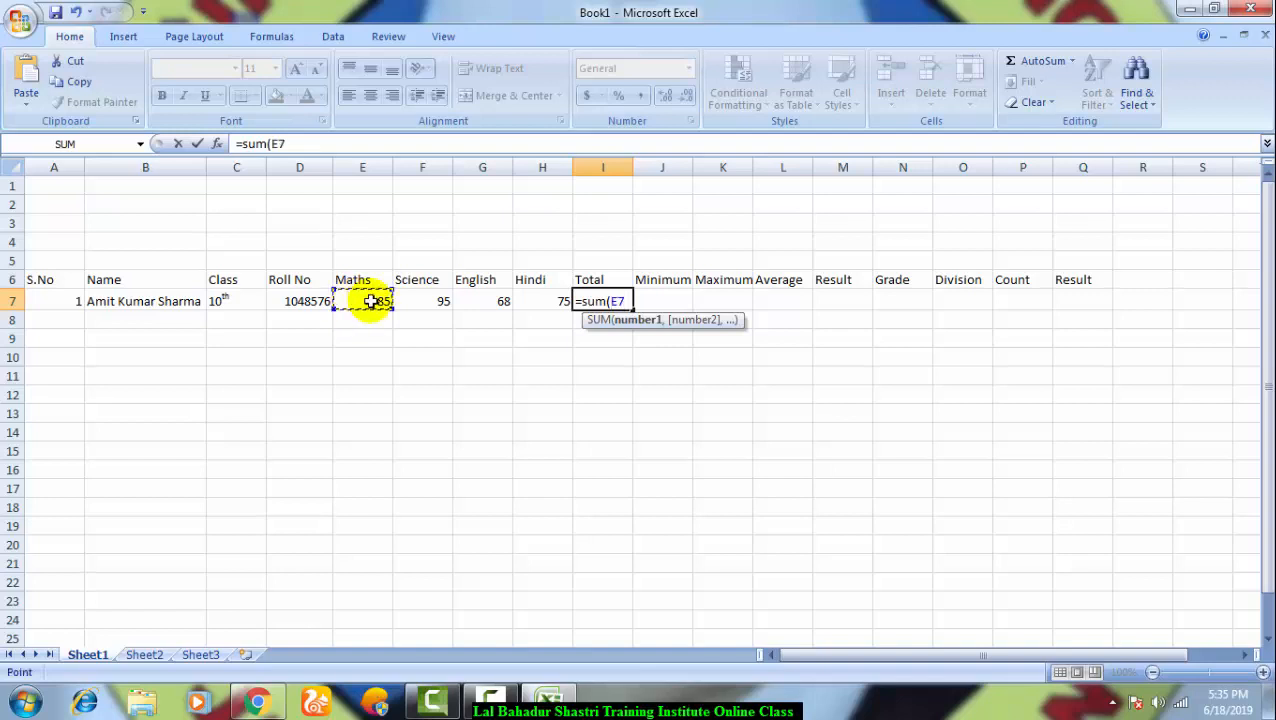
left_click_drag(370, 301, 530, 300)
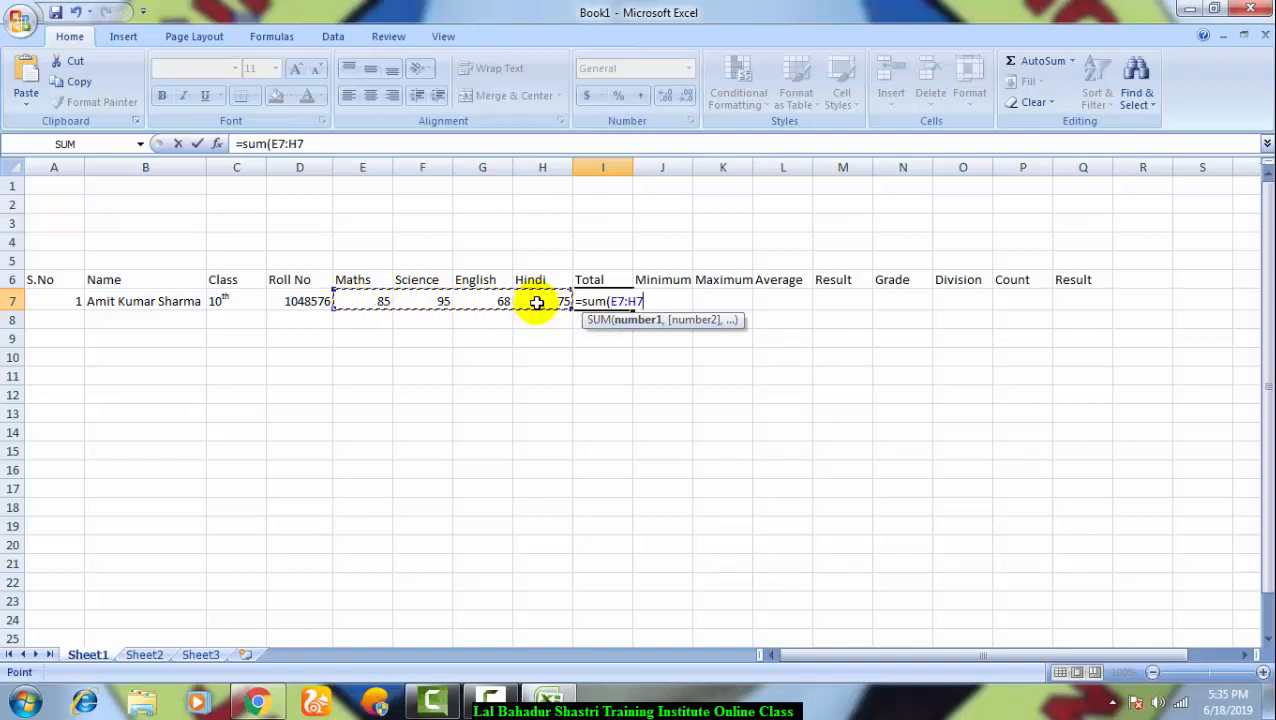
type(")")
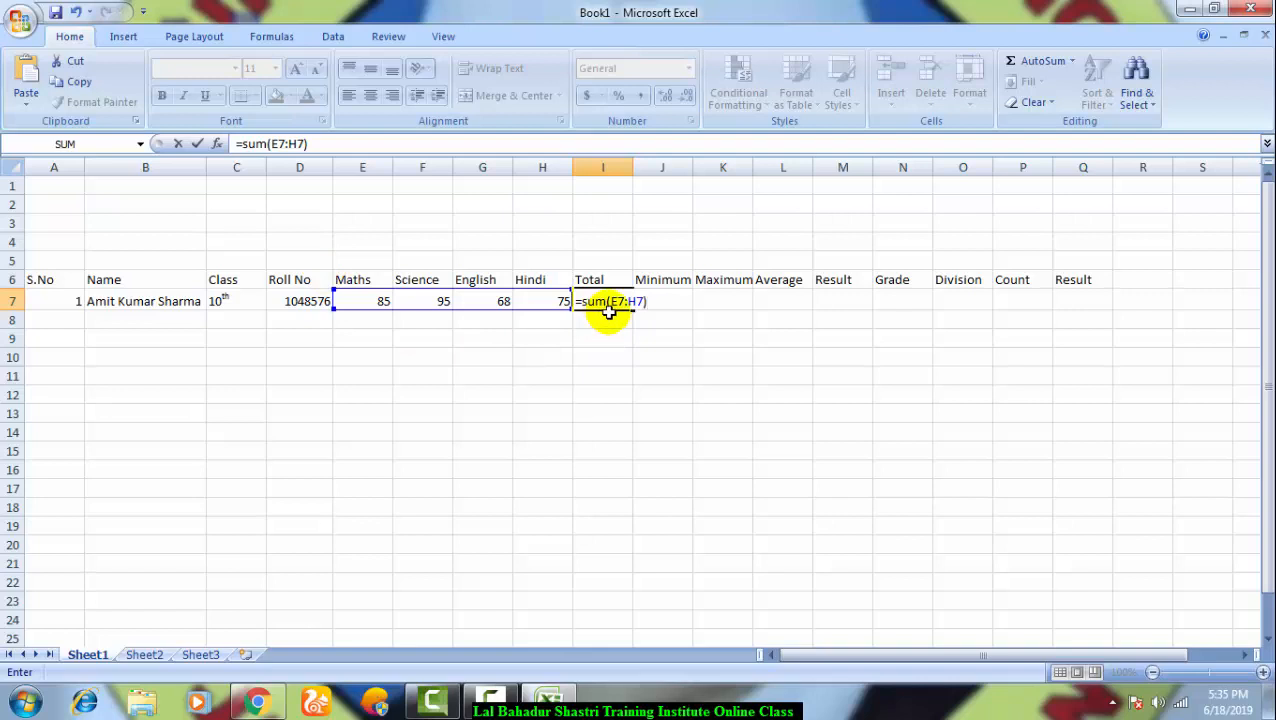
key("Return")
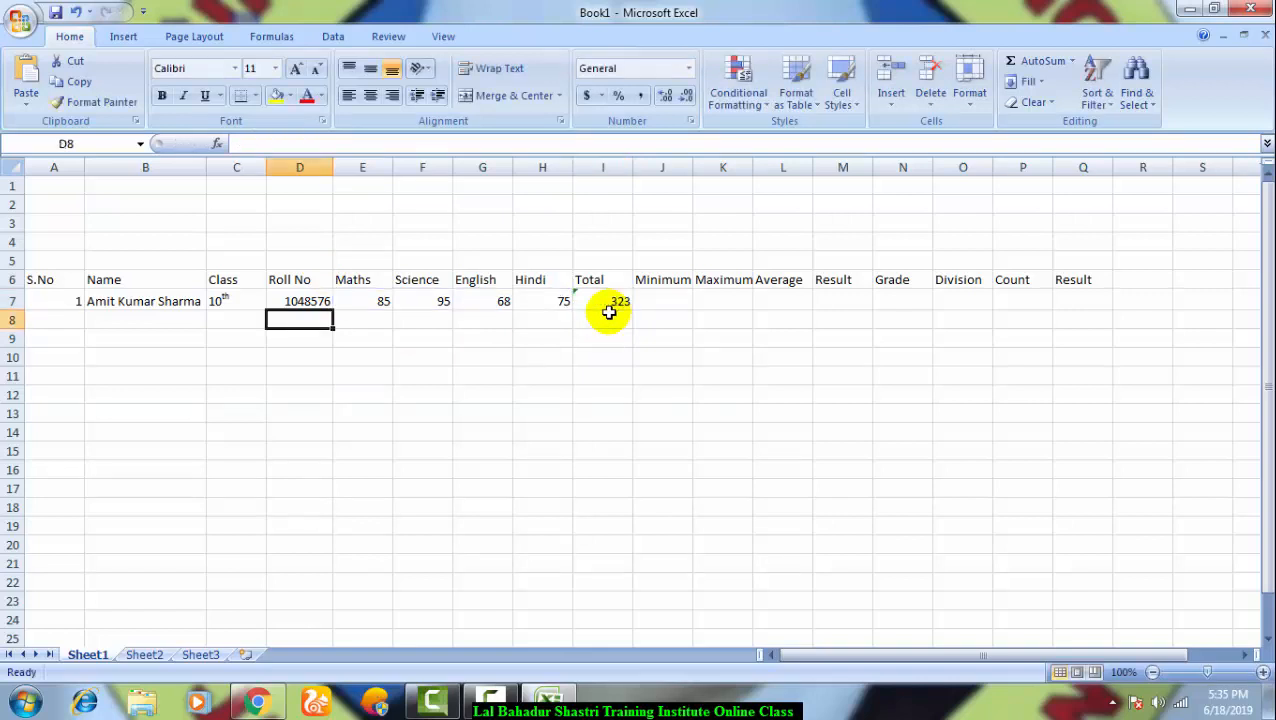
key("Up")
key("Right")
key("Right")
key("Right")
key("Right")
key("Right")
key("Right")
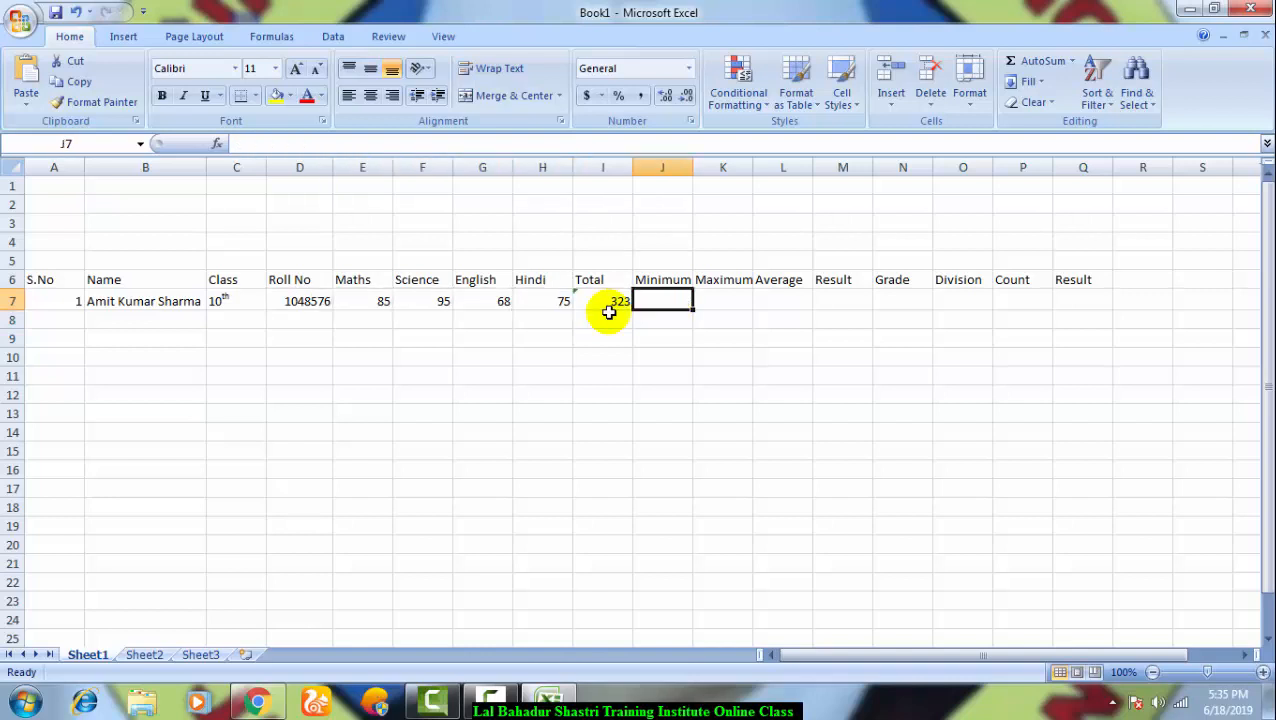
Step: Enter =min(E7:H7) in J7 and =max(E7:H7) in K7, giving 68 and 95
type("=min")
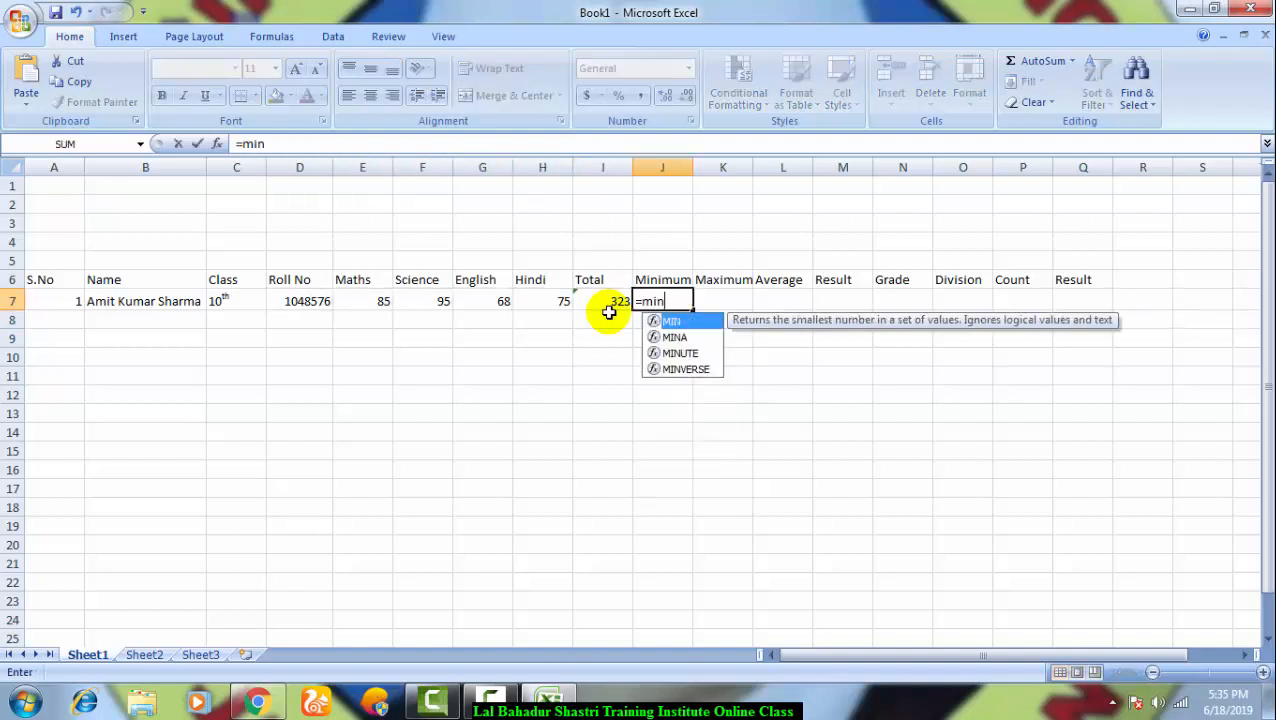
type("(")
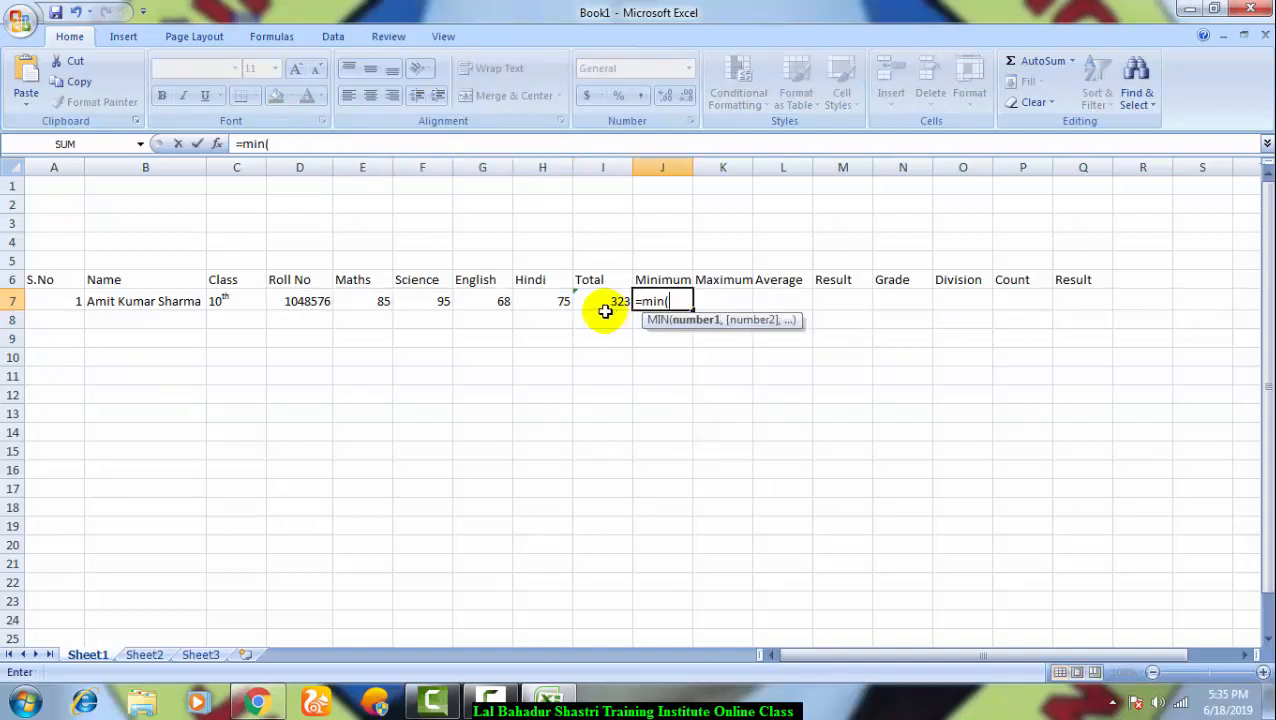
left_click_drag(385, 300, 524, 305)
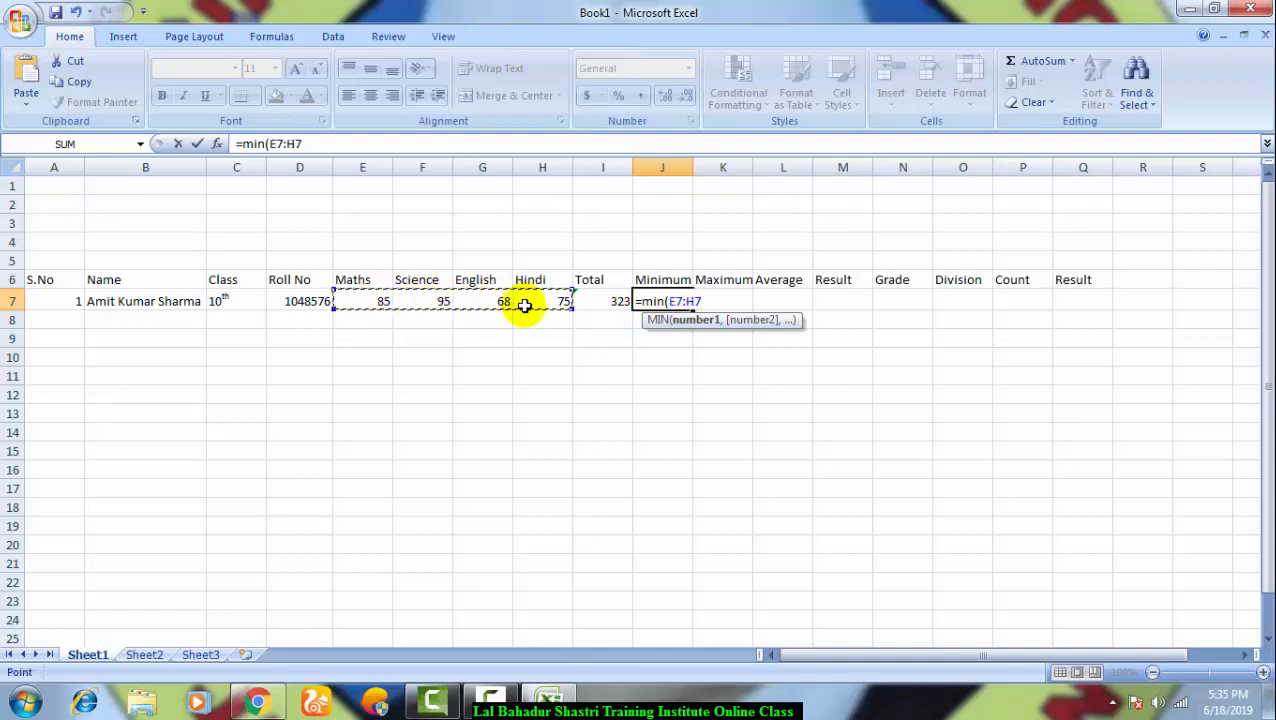
type(")")
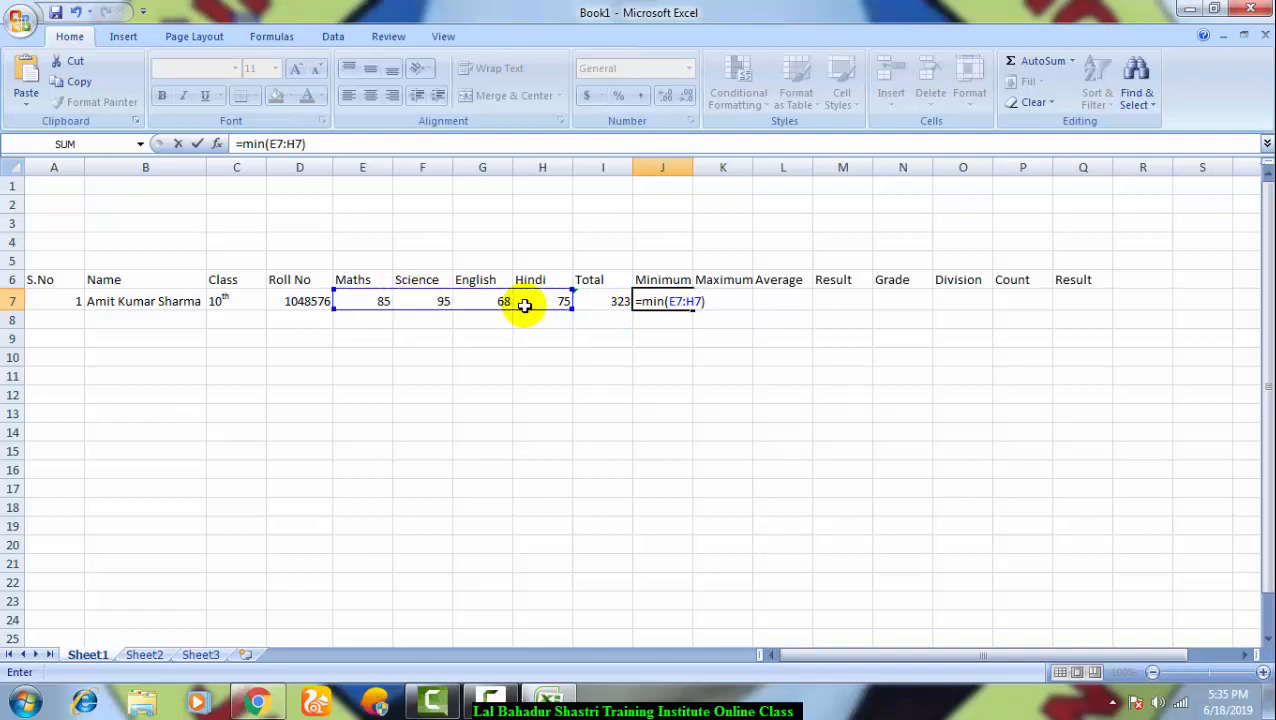
key("Tab")
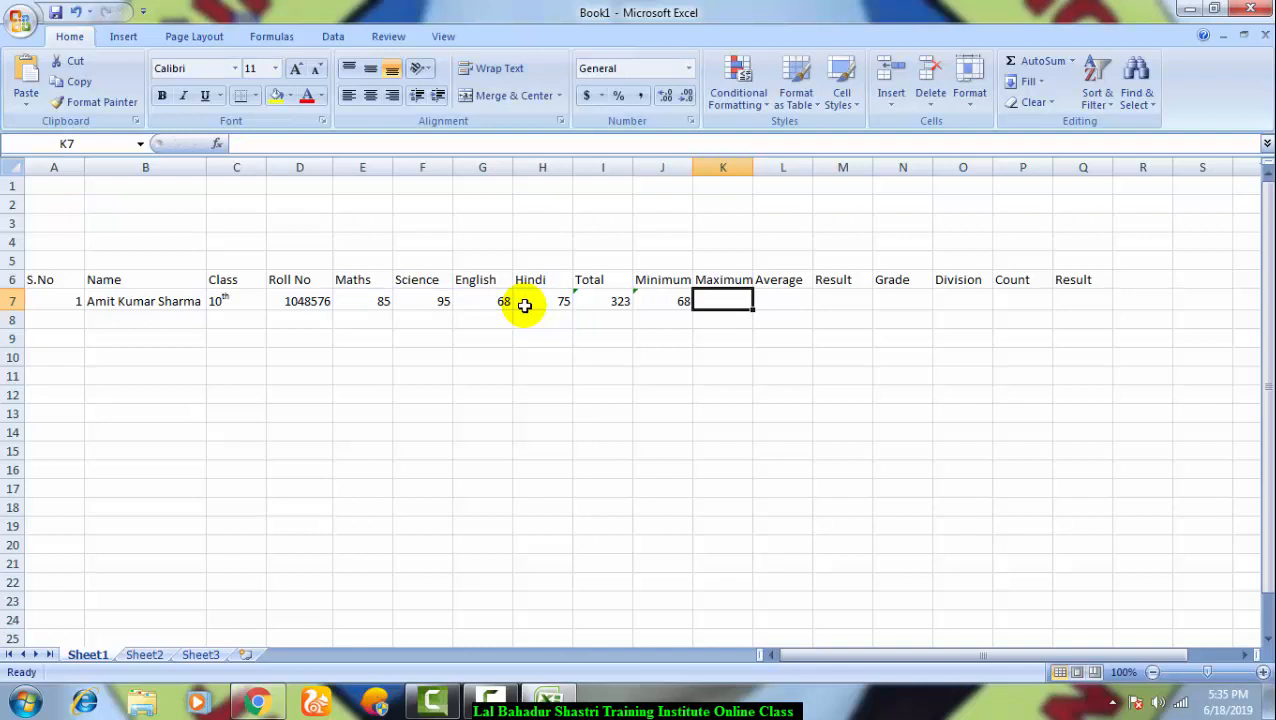
type("=max")
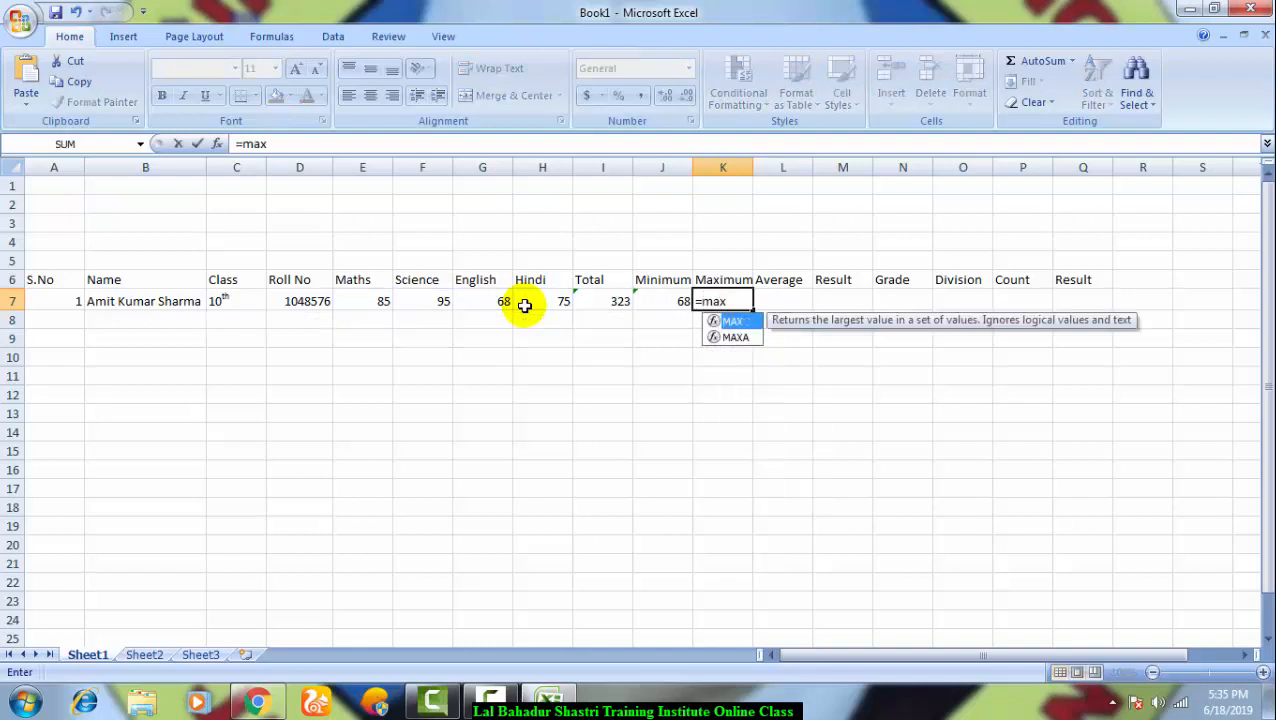
type("(")
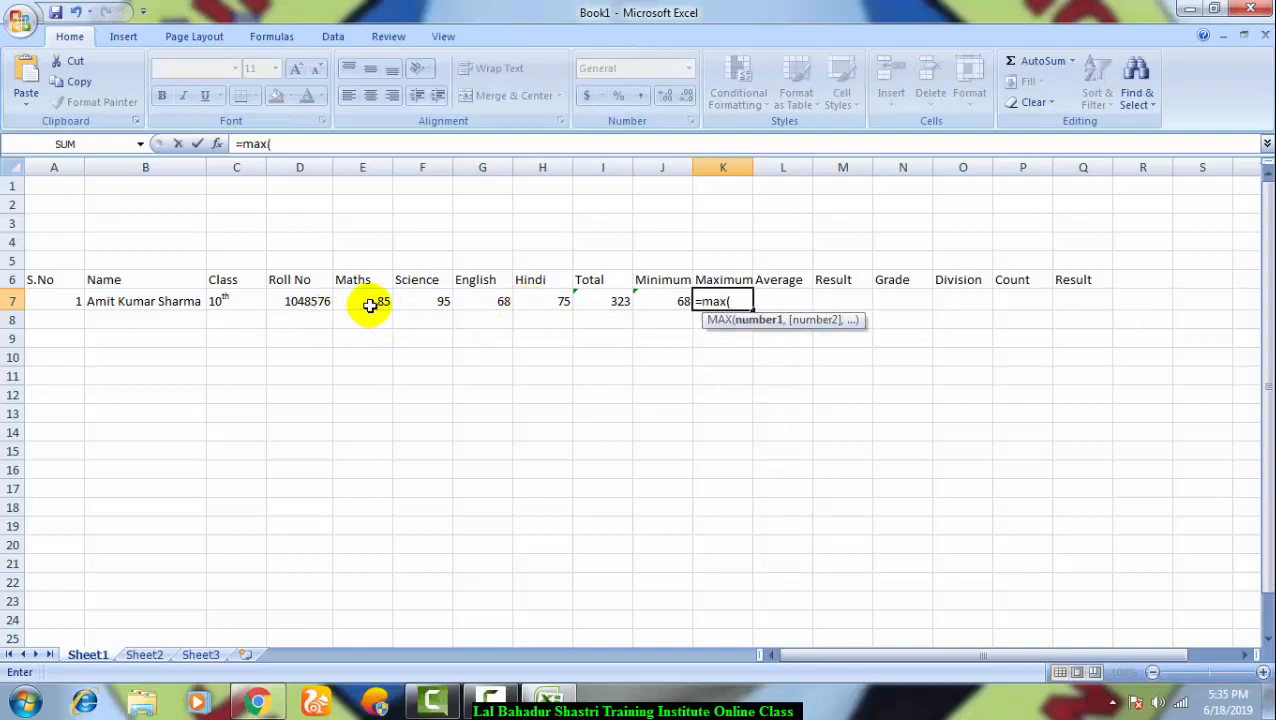
left_click_drag(369, 305, 513, 304)
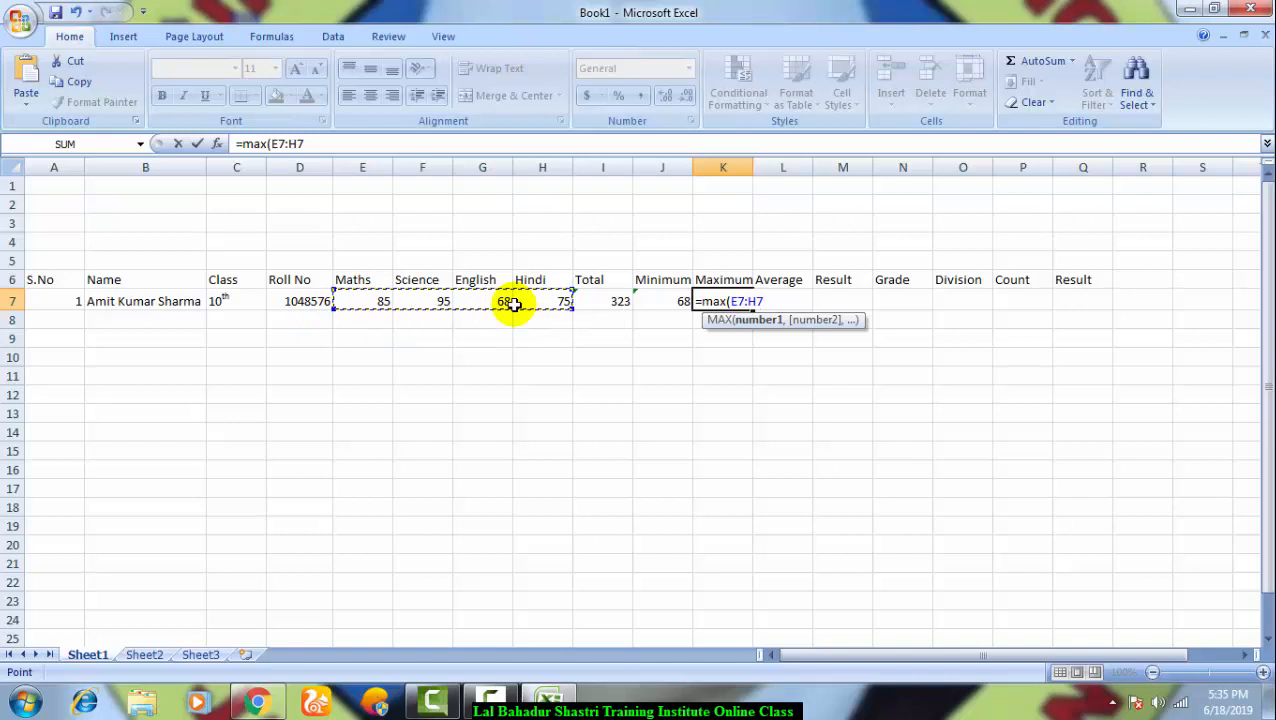
type(")")
key("Tab")
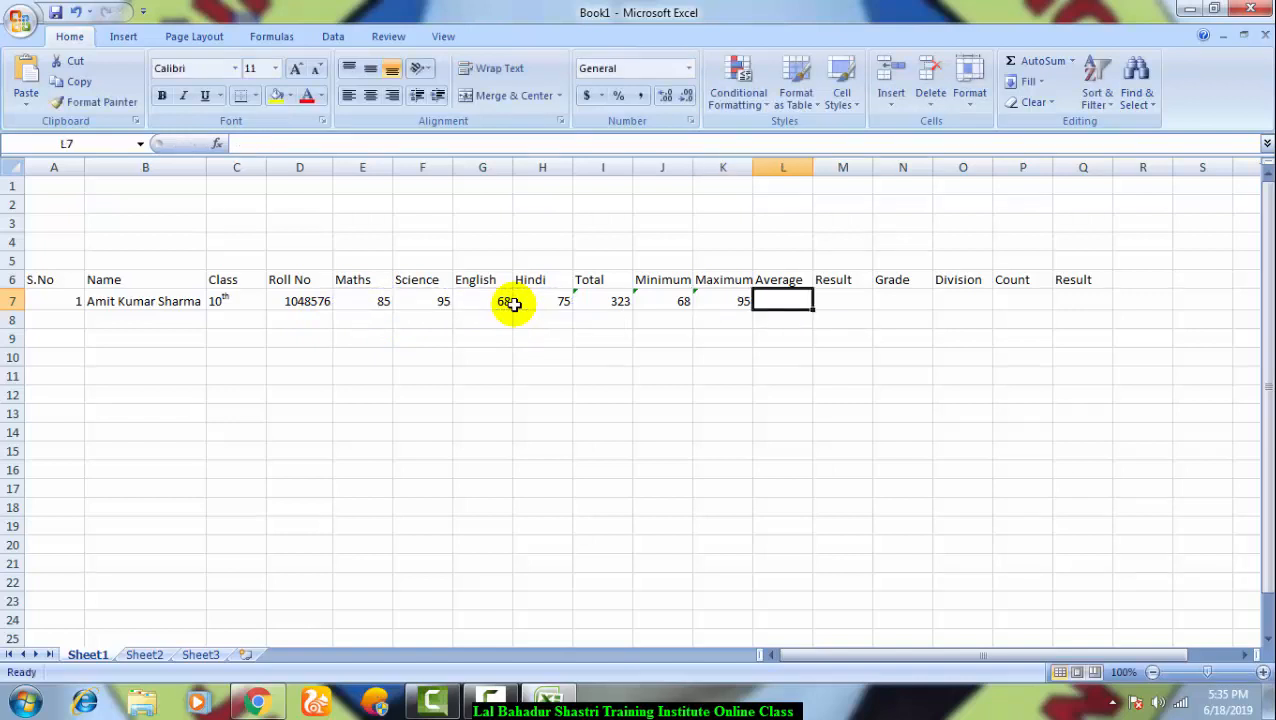
Step: Enter =average(E7:H7) in L7, giving 80.75
type("=avea")
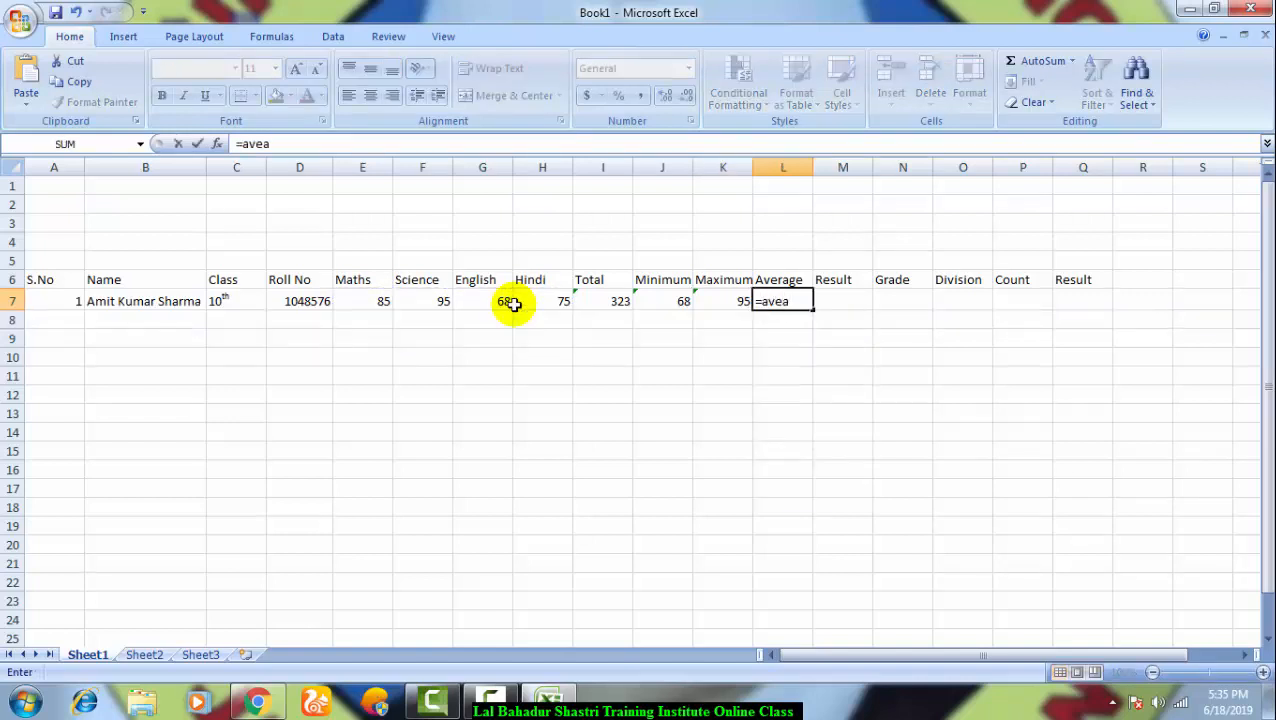
key("BackSpace")
type("rage")
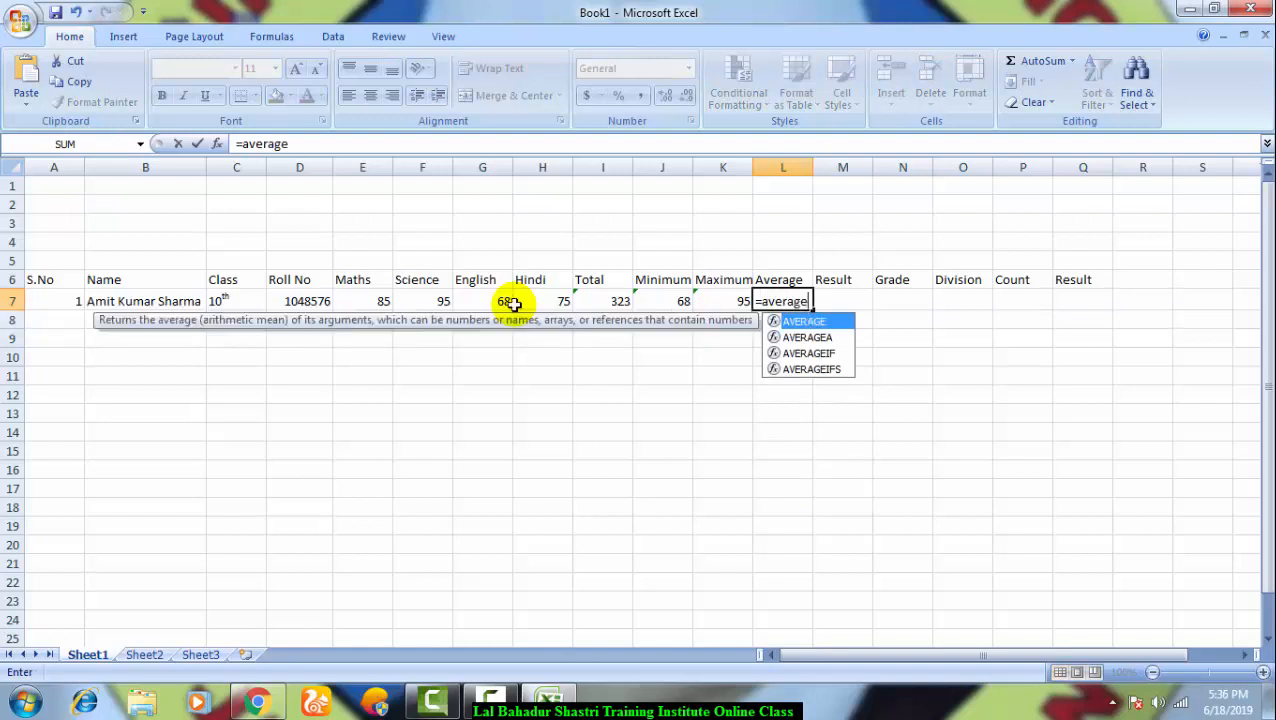
type("(")
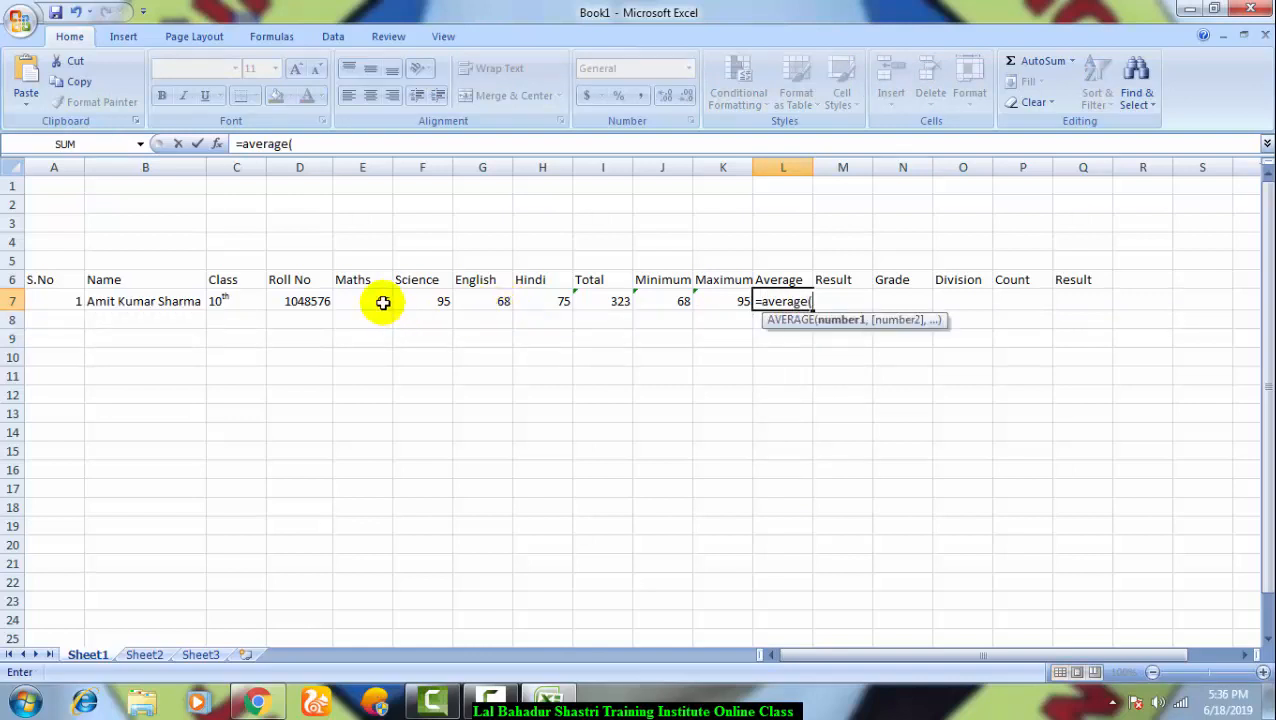
left_click_drag(379, 303, 517, 301)
key("Return")
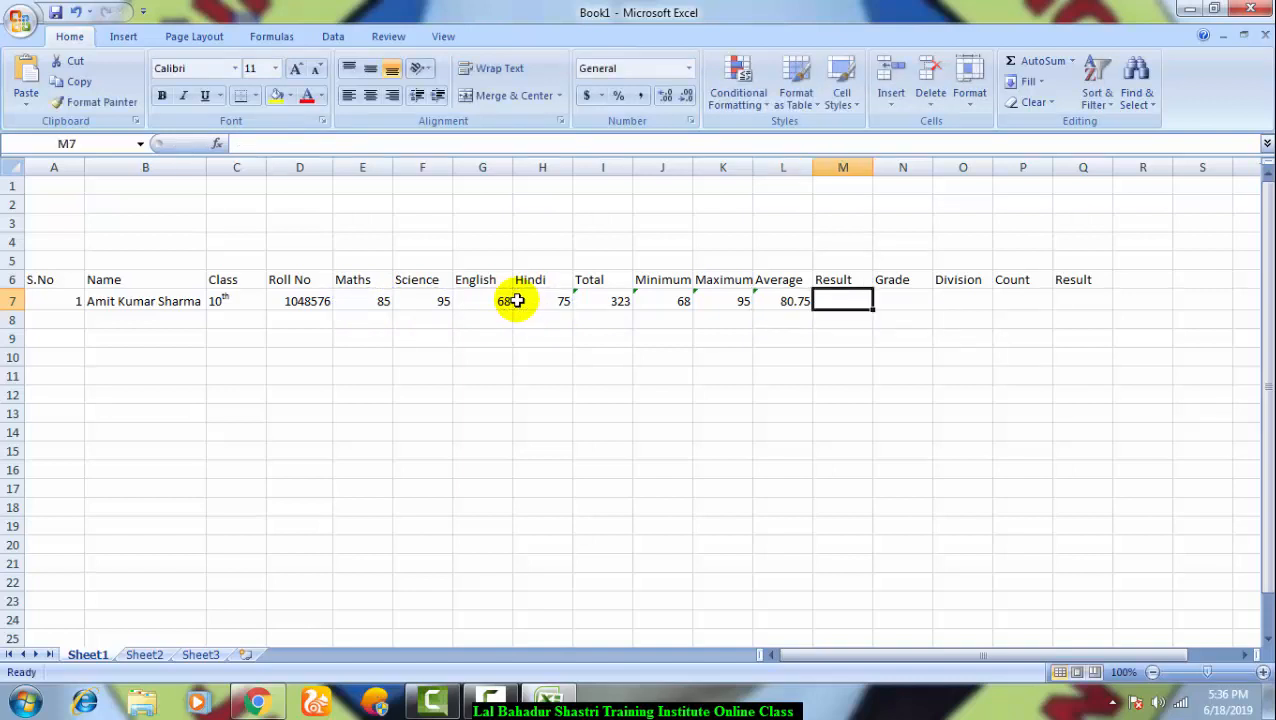
key("Up")
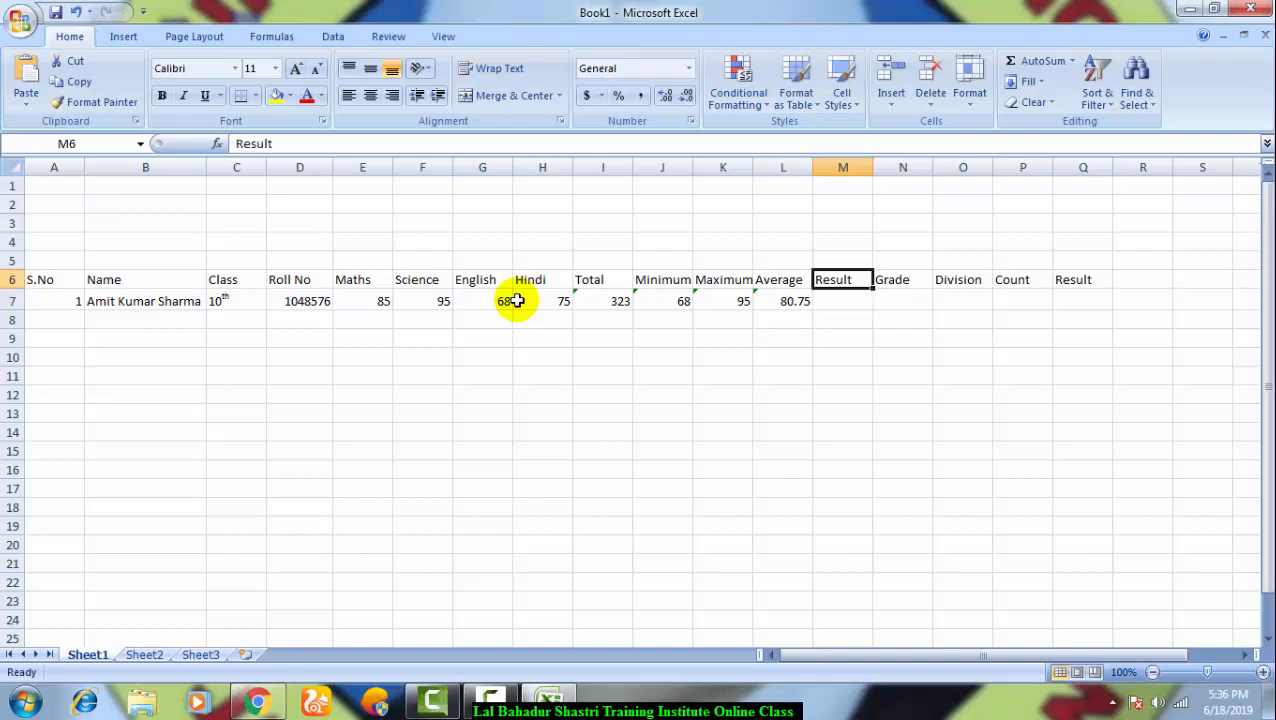
Step: Delete column M, the empty first Result column, so Grade follows Average
left_click(847, 165)
left_click(929, 80)
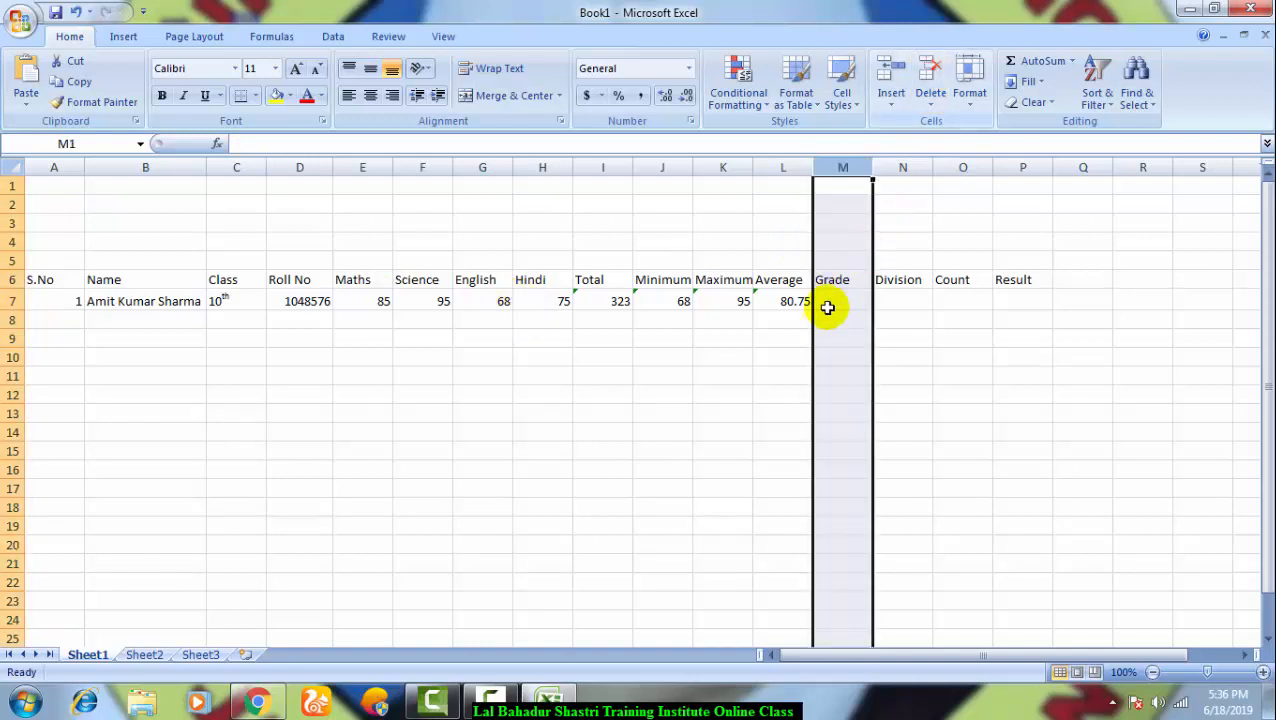
left_click(830, 308)
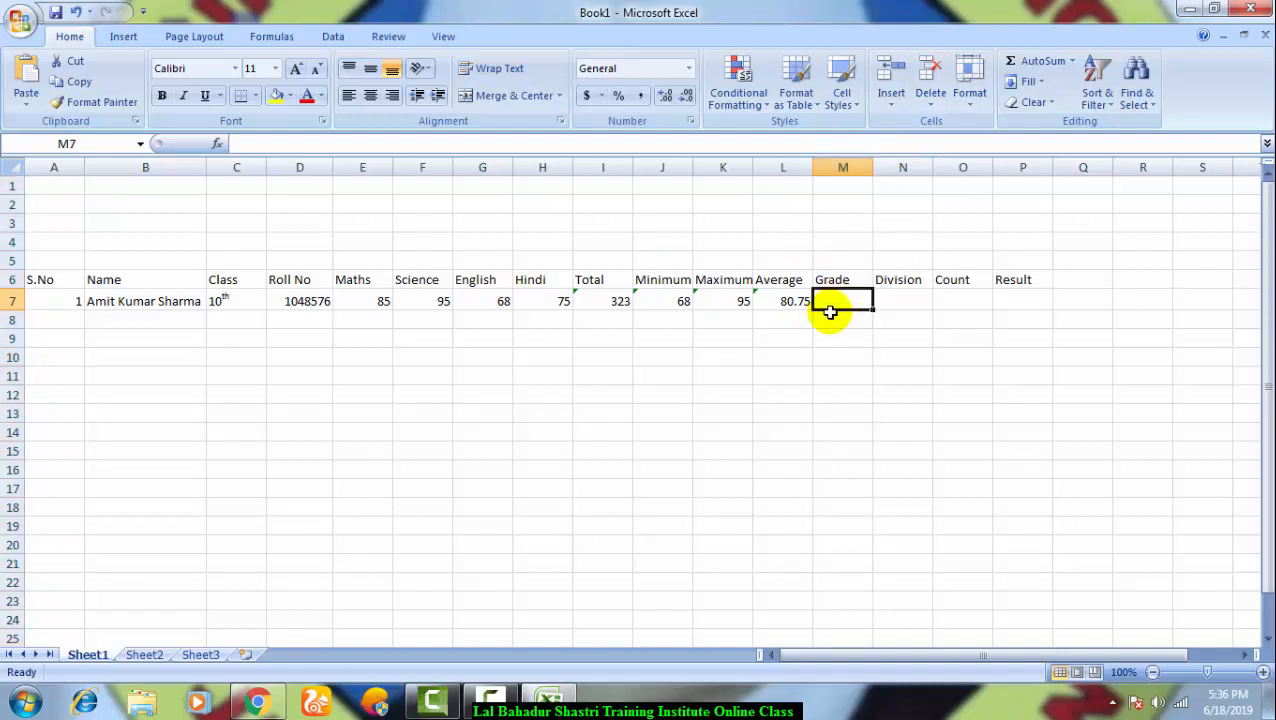
key("Down")
key("Down")
key("Down")
key("Down")
key("Left")
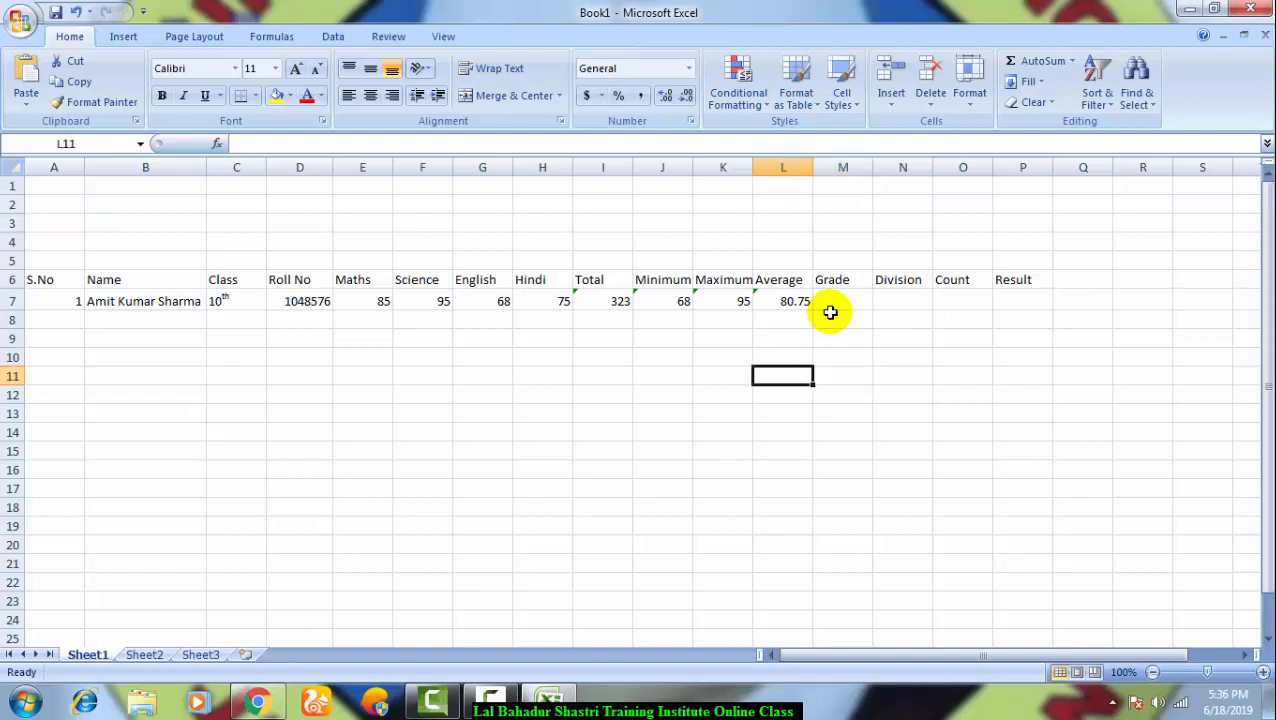
key("Left")
key("Left")
key("Left")
key("Left")
key("Left")
key("Left")
key("Left")
key("Left")
key("Down")
key("Down")
key("Down")
key("Down")
key("Down")
key("Right")
key("Right")
key("Right")
key("Right")
key("Right")
key("Right")
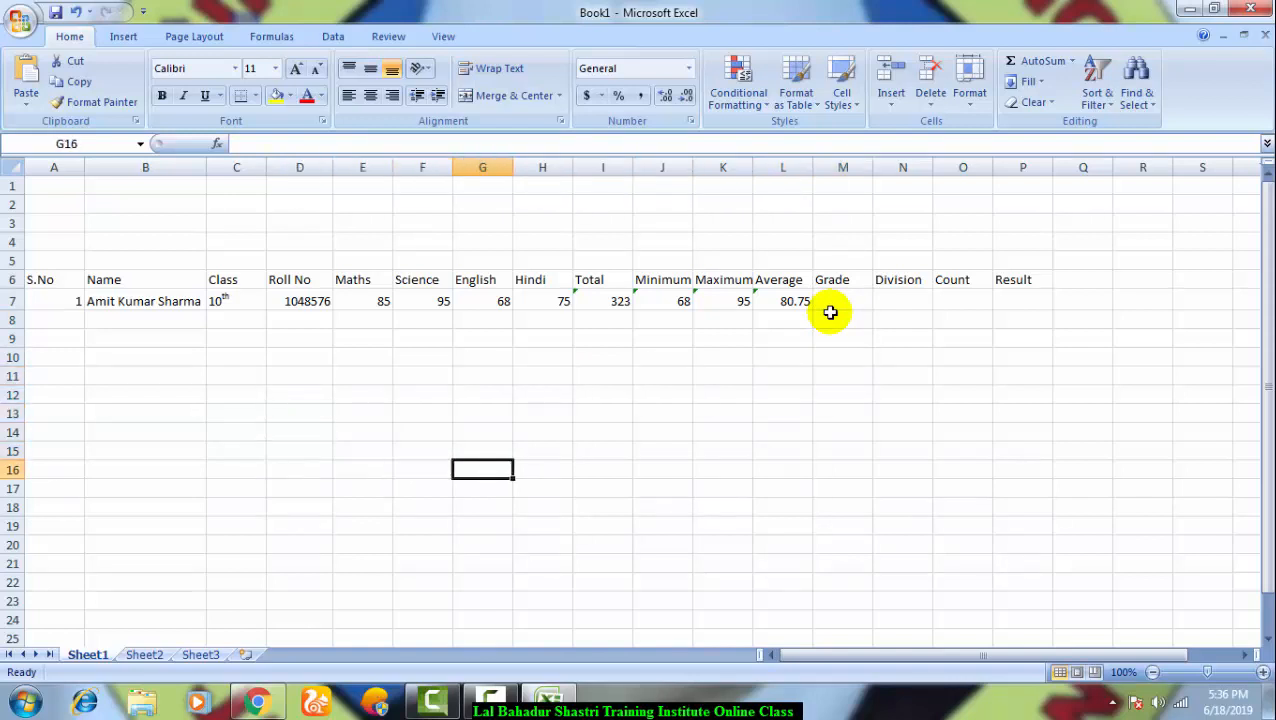
key("Right")
key("Right")
key("Right")
key("Right")
key("Right")
key("Right")
key("Right")
key("Right")
key("Right")
key("Right")
key("Right")
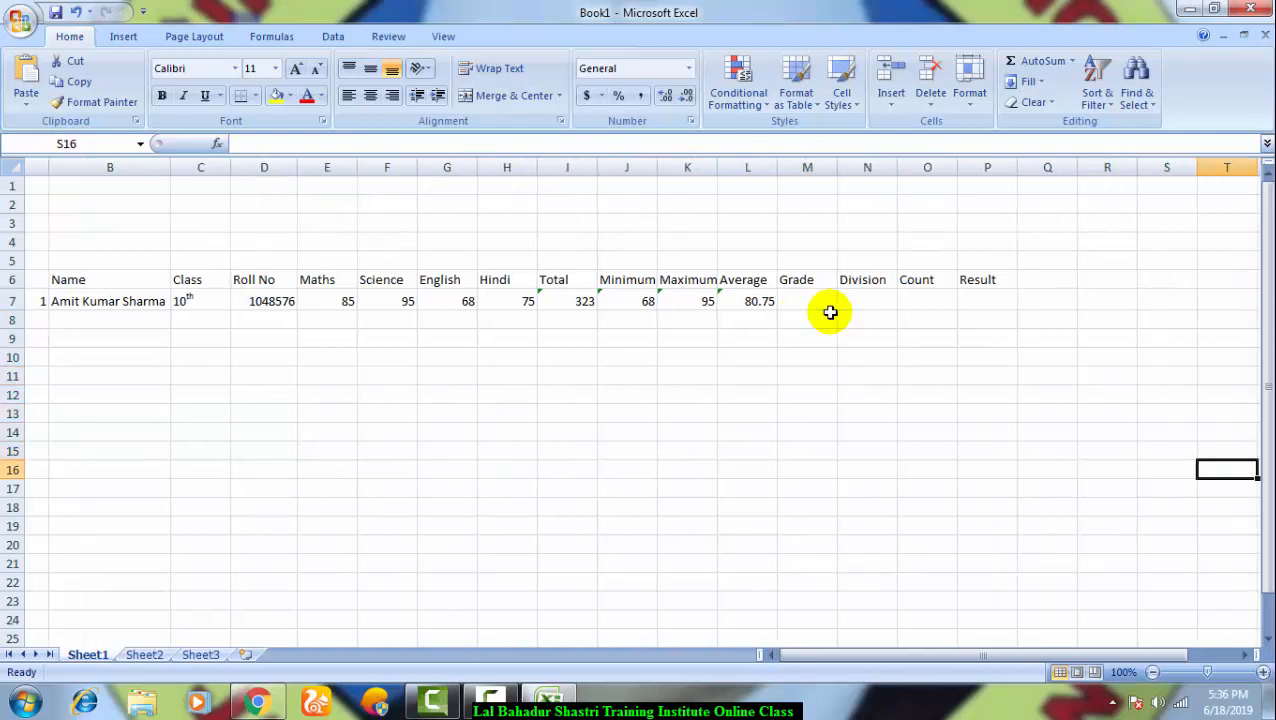
key("Left")
key("Left")
key("Up")
key("Up")
key("Up")
key("Up")
key("Up")
key("Up")
key("Up")
key("Up")
key("Up")
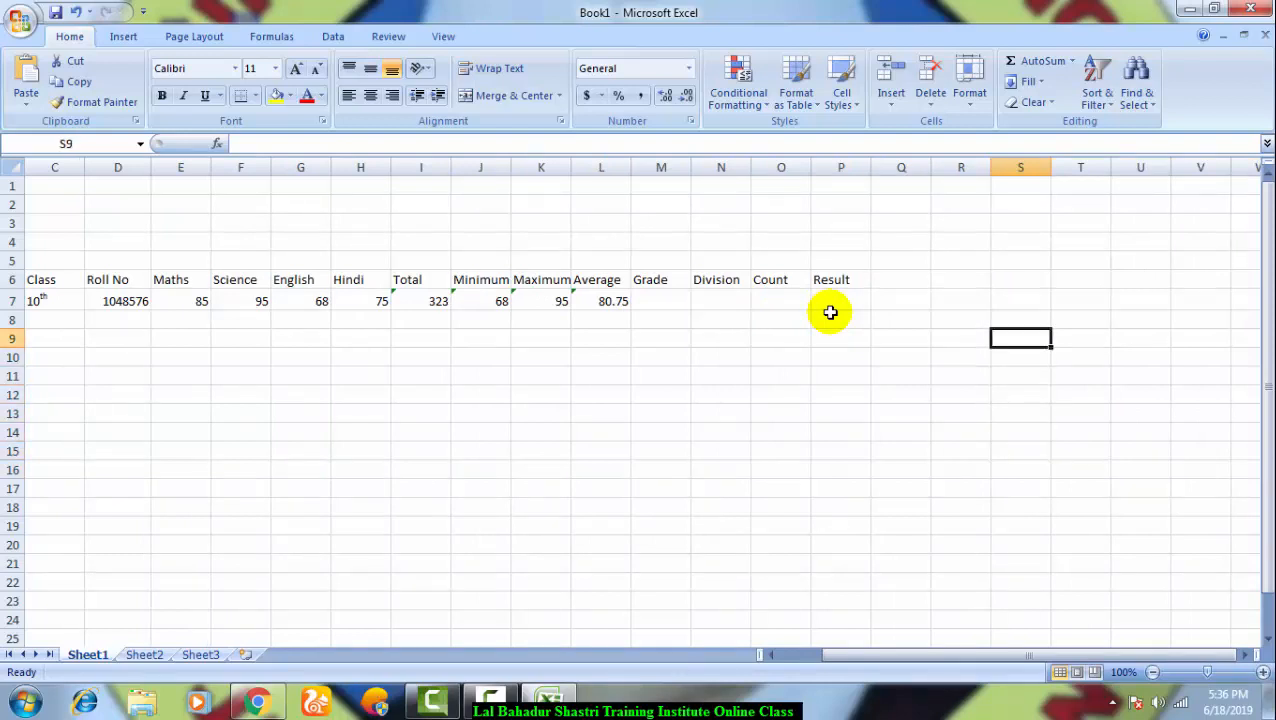
Step: Build a Grade label column in S with entries A, B, C and D
type("Grade")
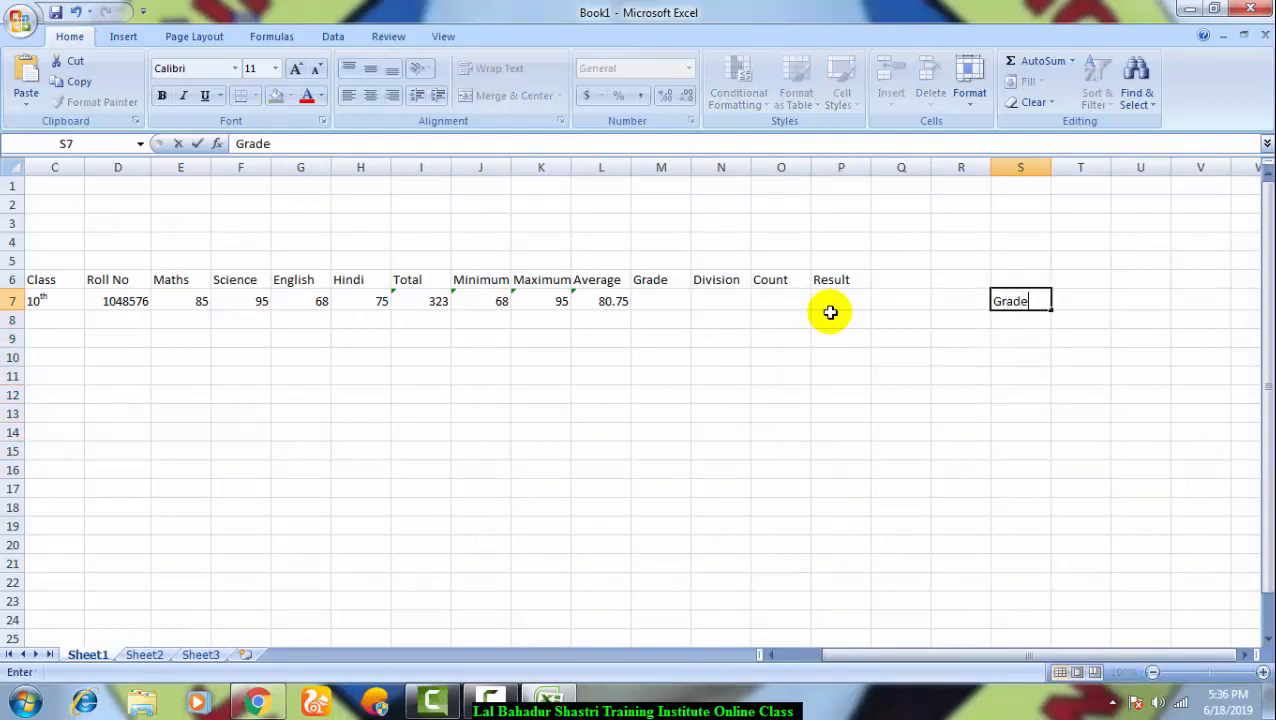
key("ctrl+Return")
key("Down")
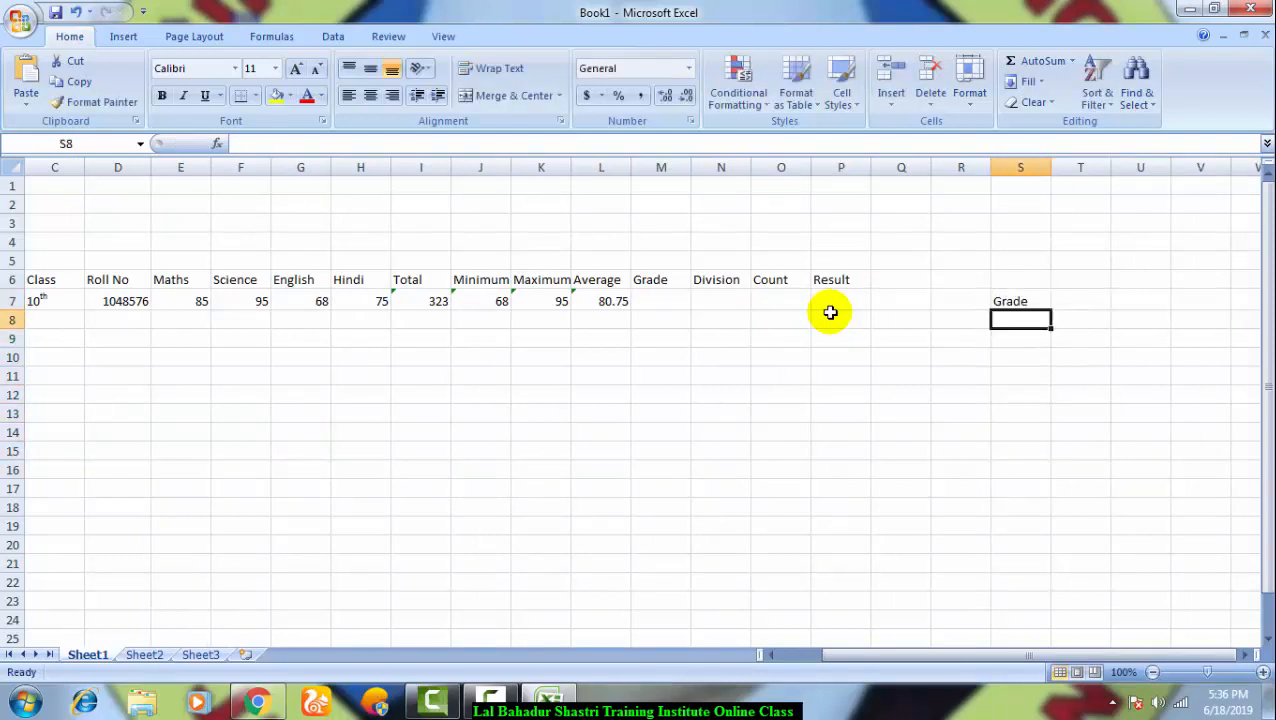
type("A")
key("Return")
type("B")
key("Return")
type("C")
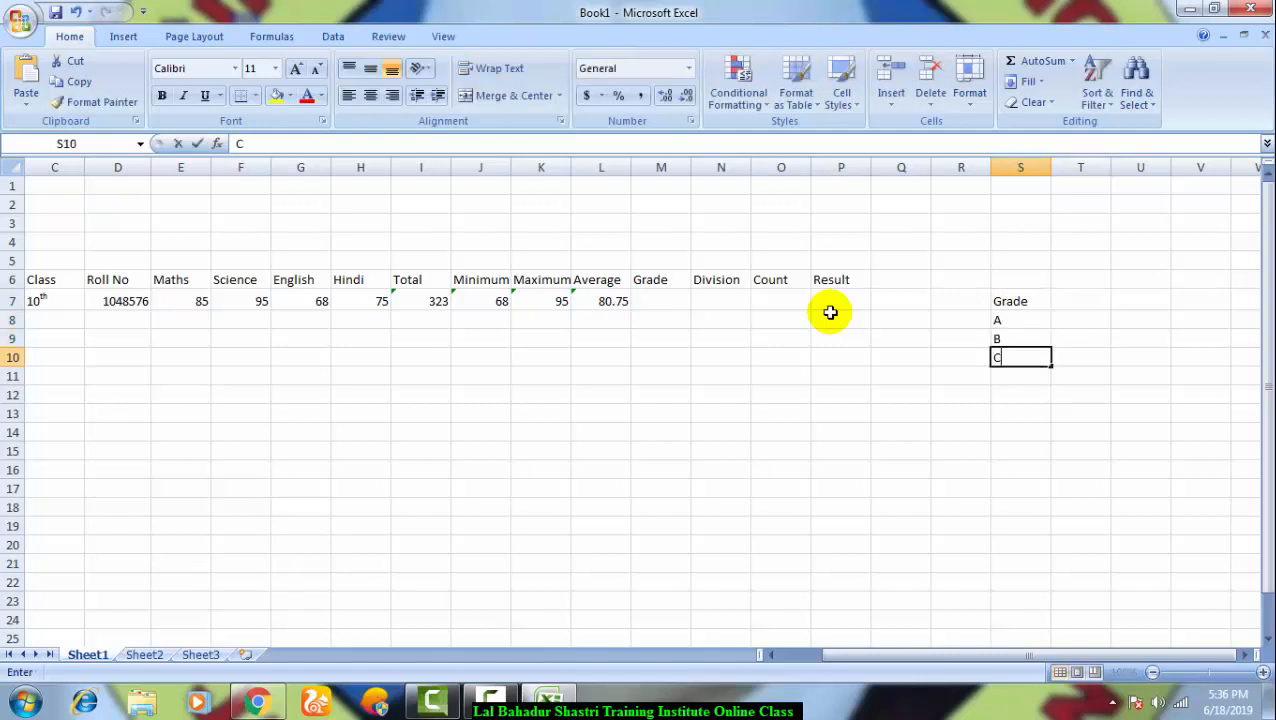
key("Up")
key("Down")
key("Down")
type("D")
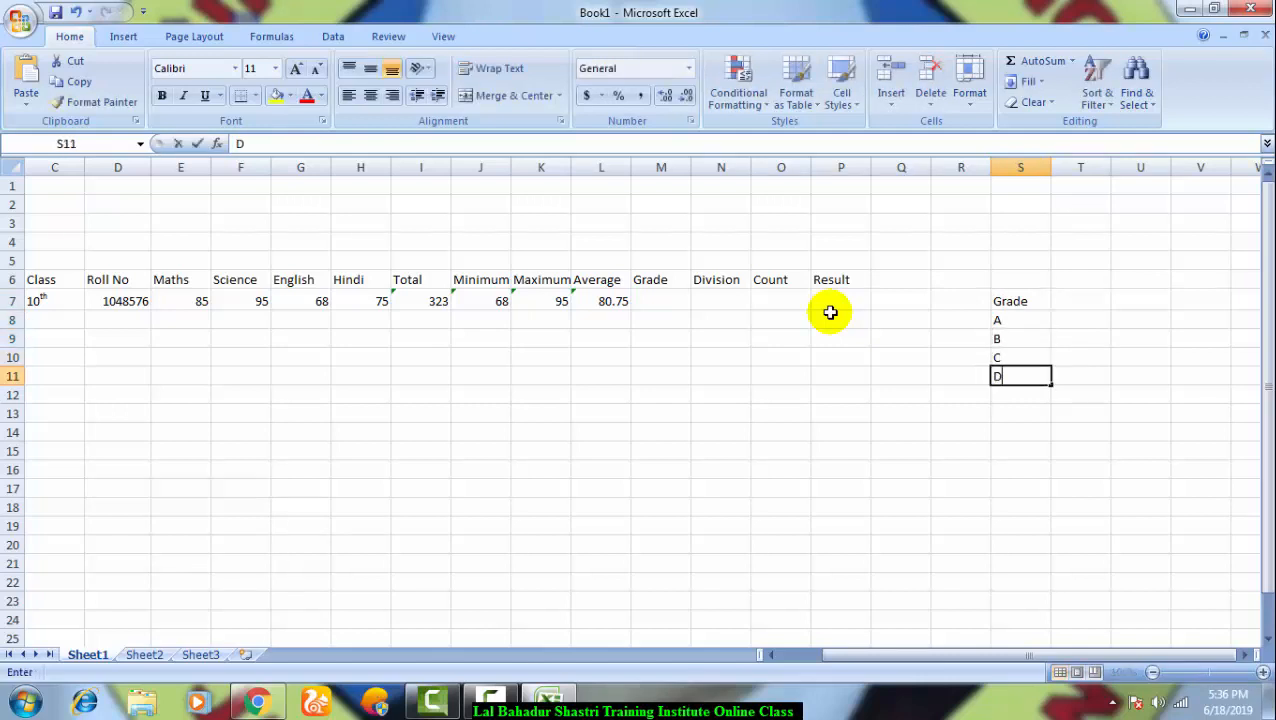
key("Return")
Step: Enter cut-offs >80, >60, >45 and >=33 beside grades A to D
key("Up")
key("Up")
key("Up")
key("Up")
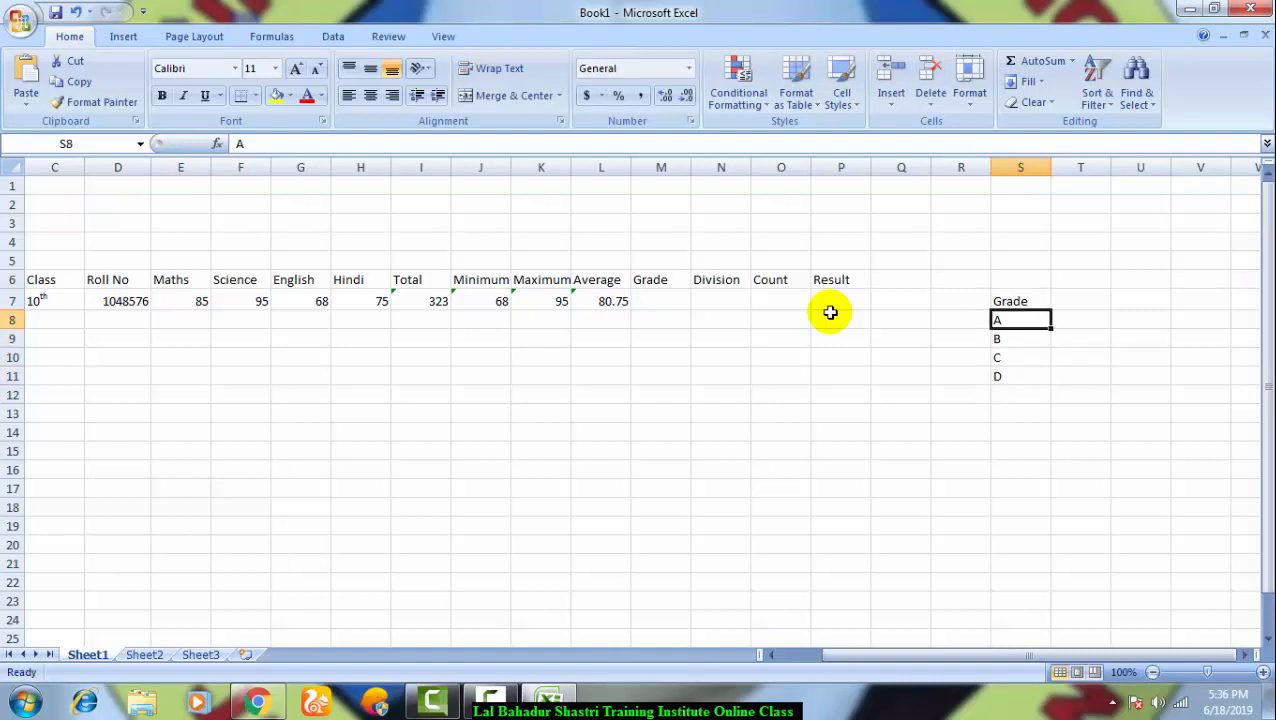
key("Right")
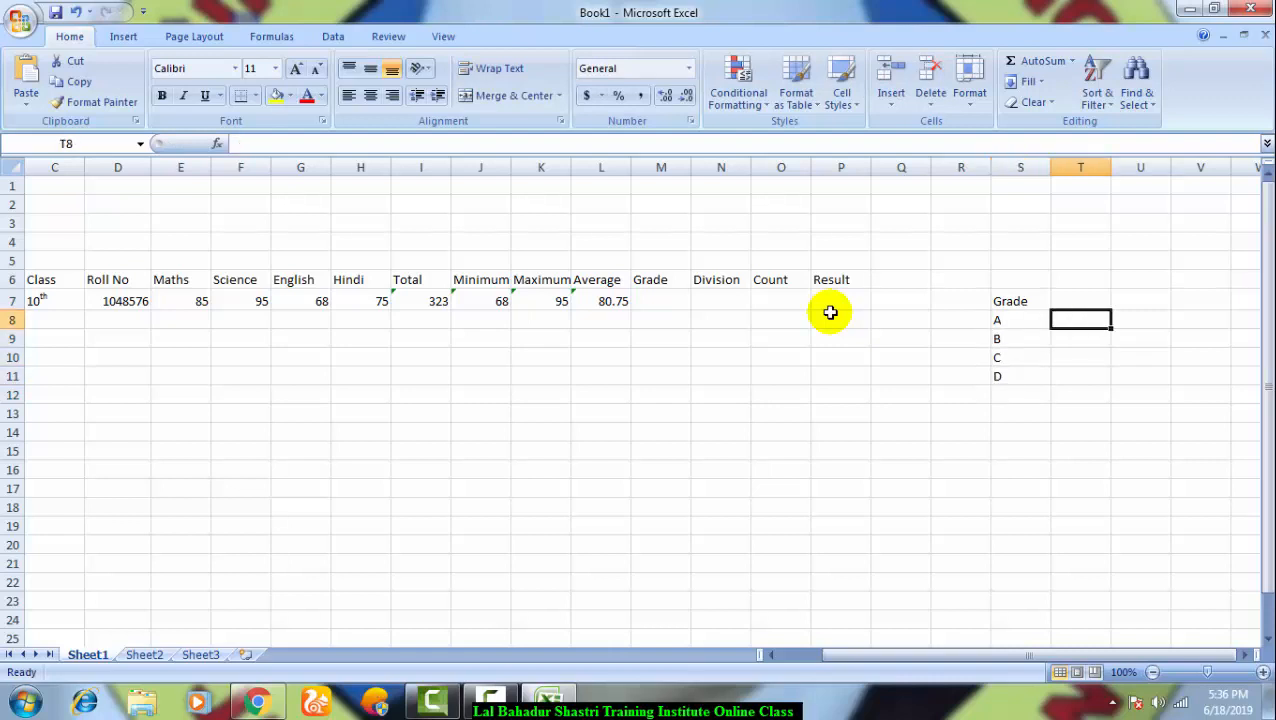
type(">80")
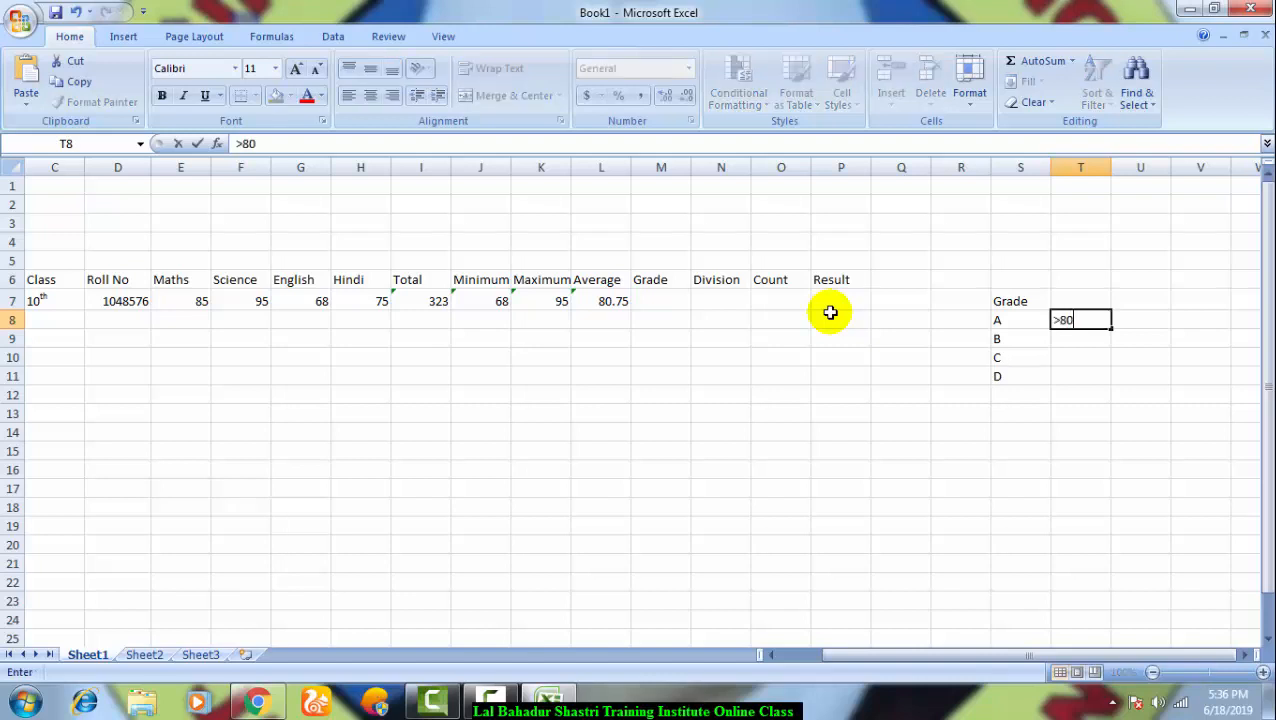
key("Return")
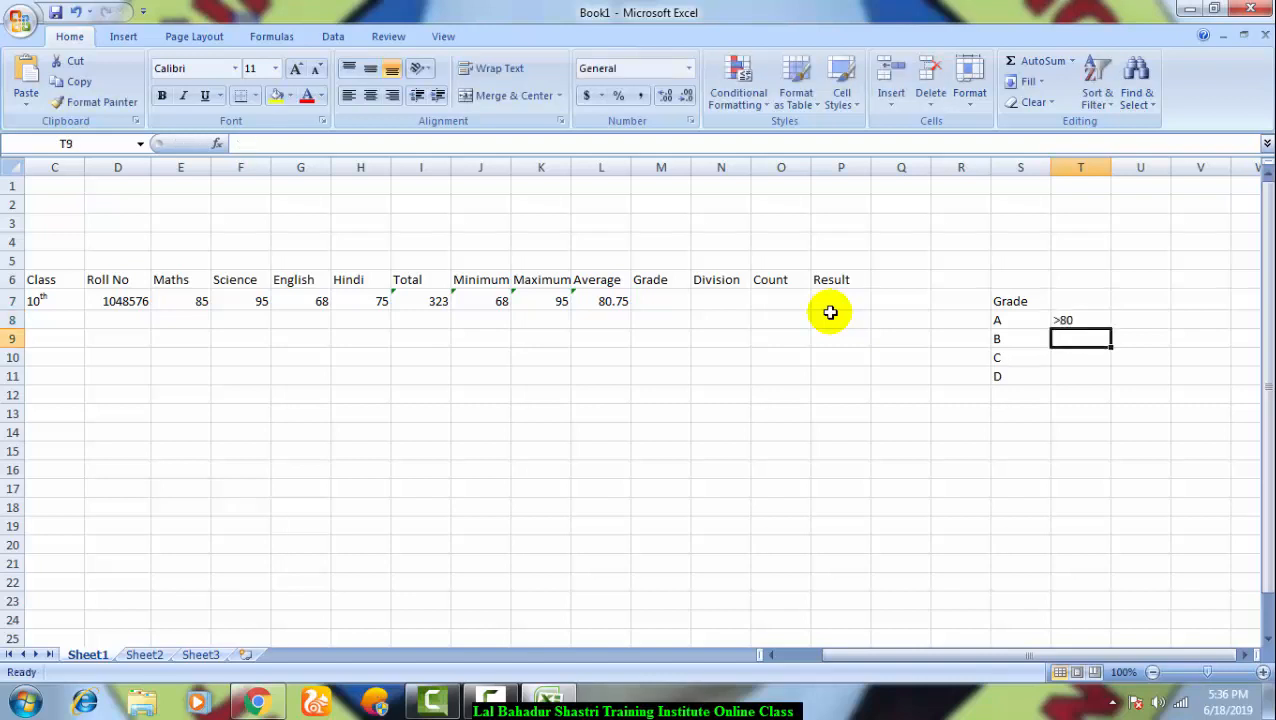
type(">60")
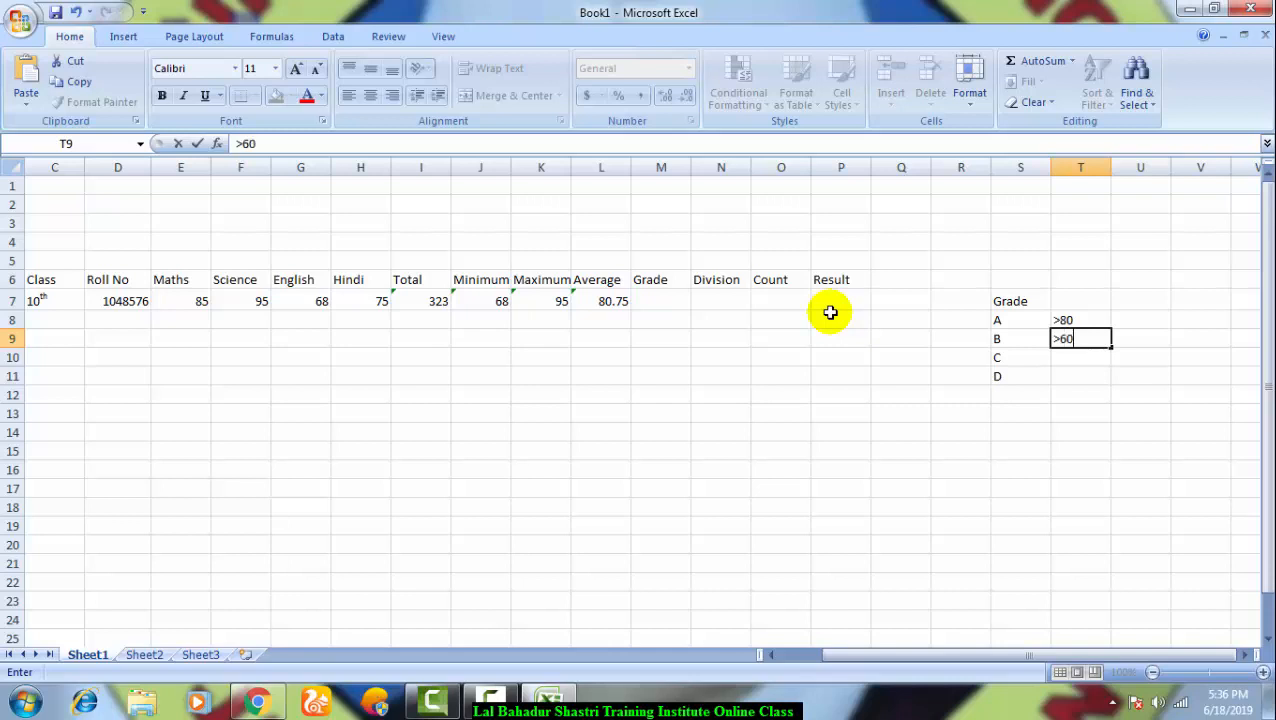
key("Return")
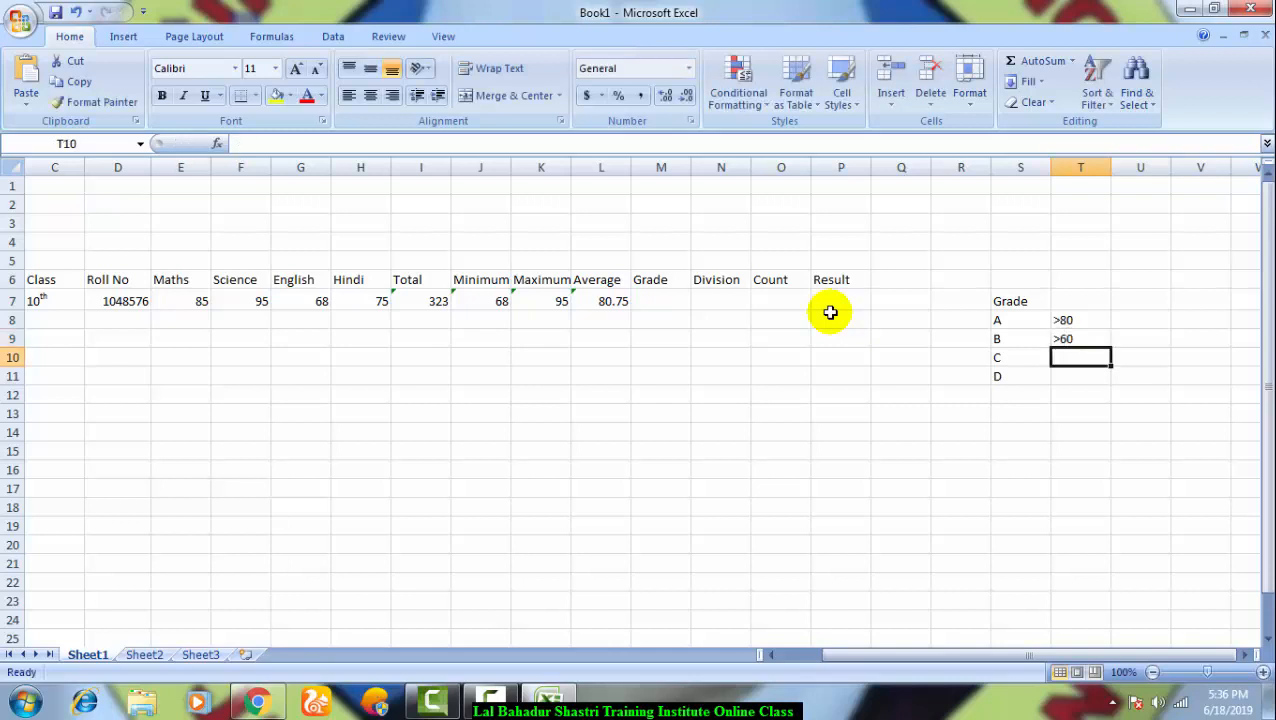
type(">45")
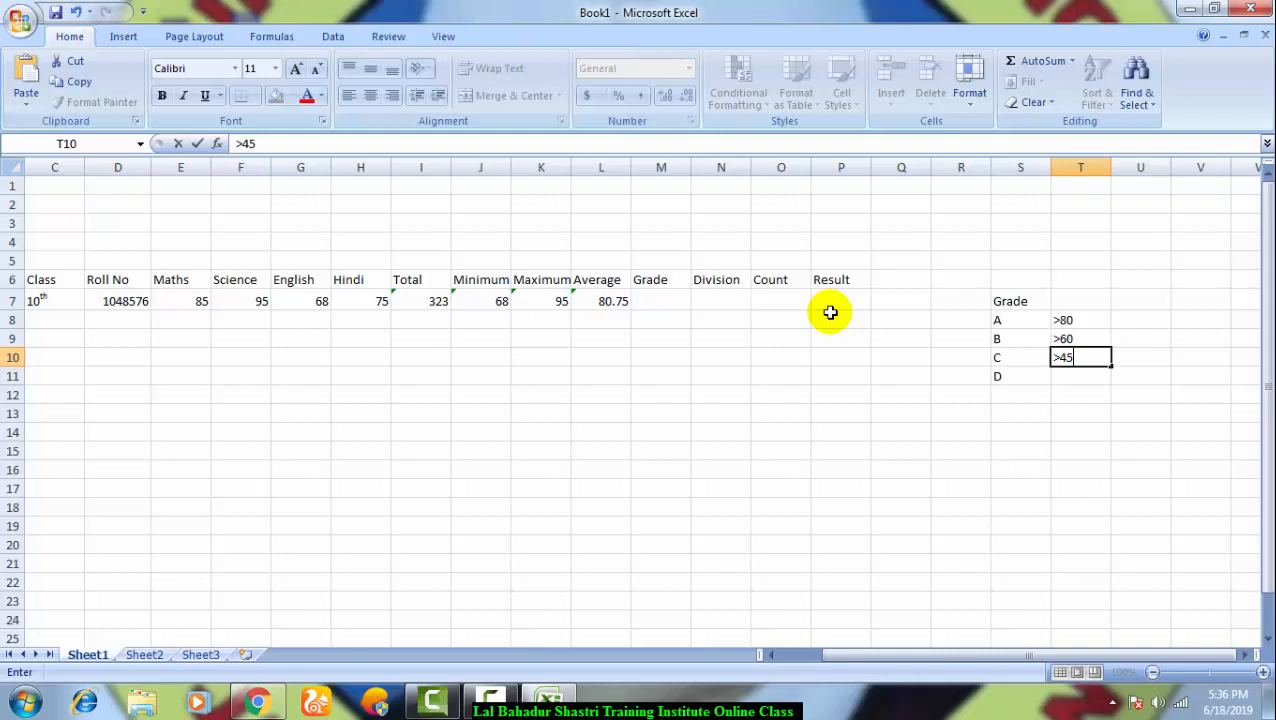
key("Return")
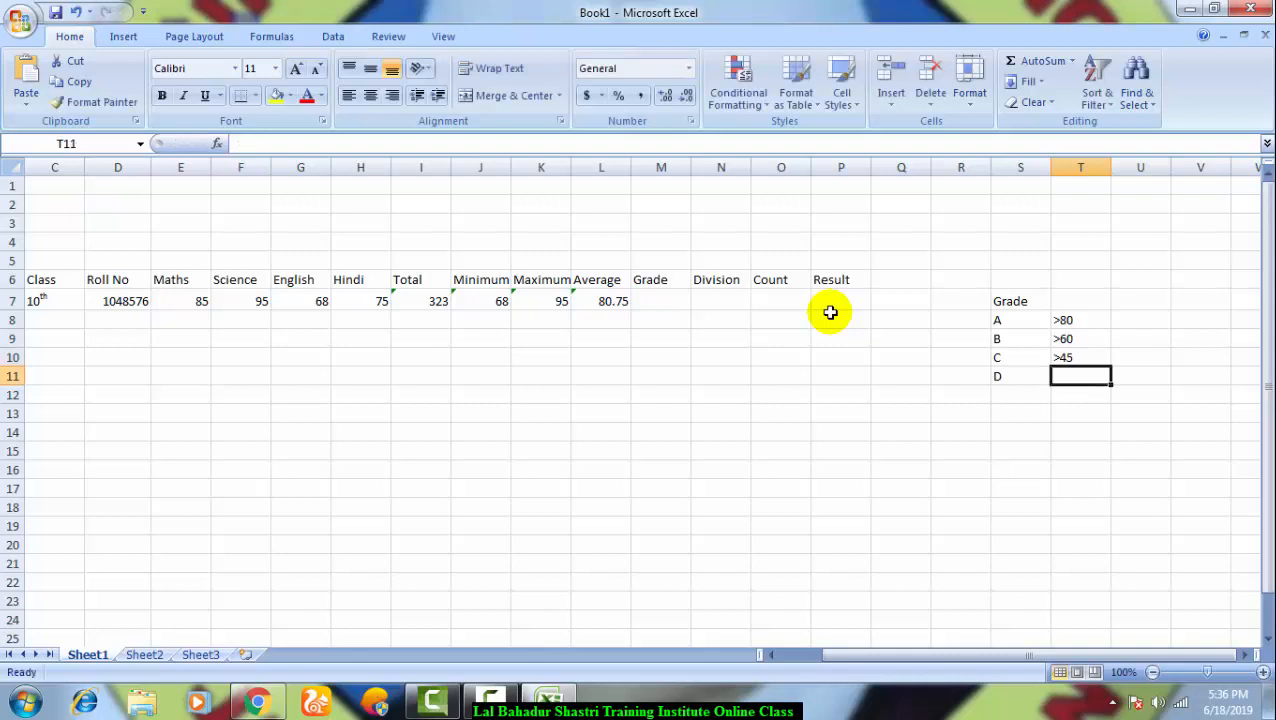
type(">=33")
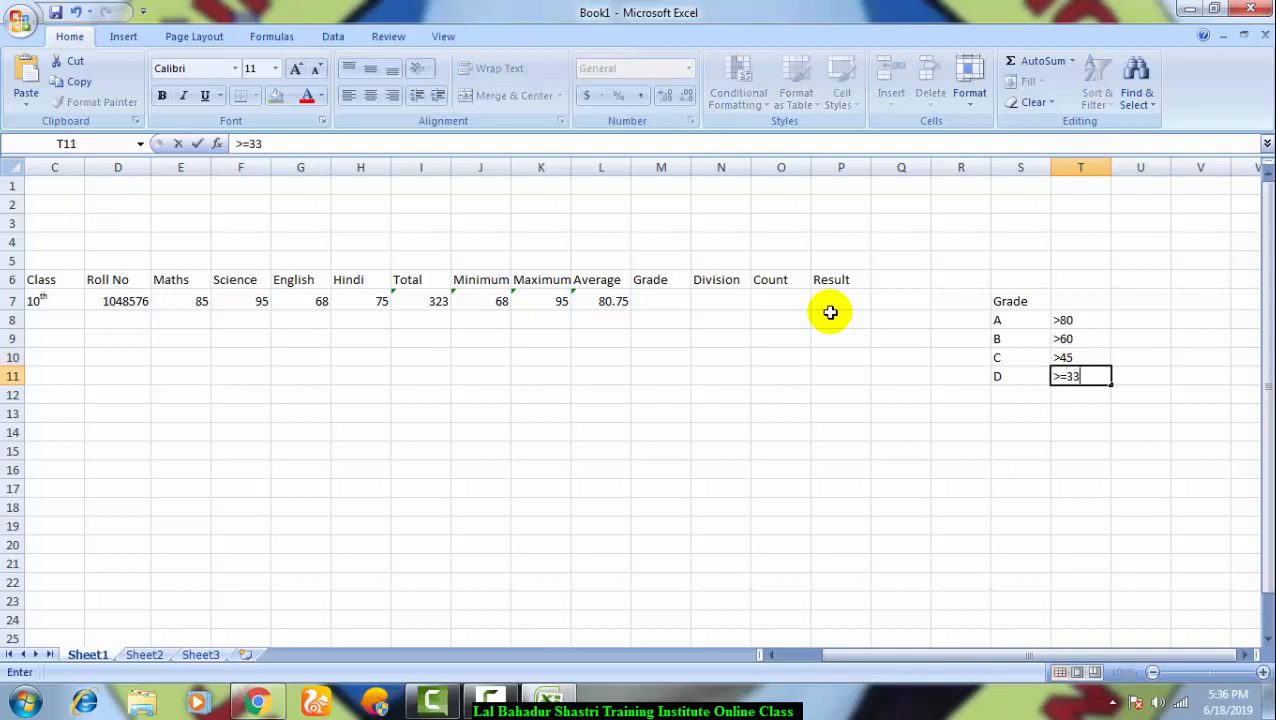
key("Return")
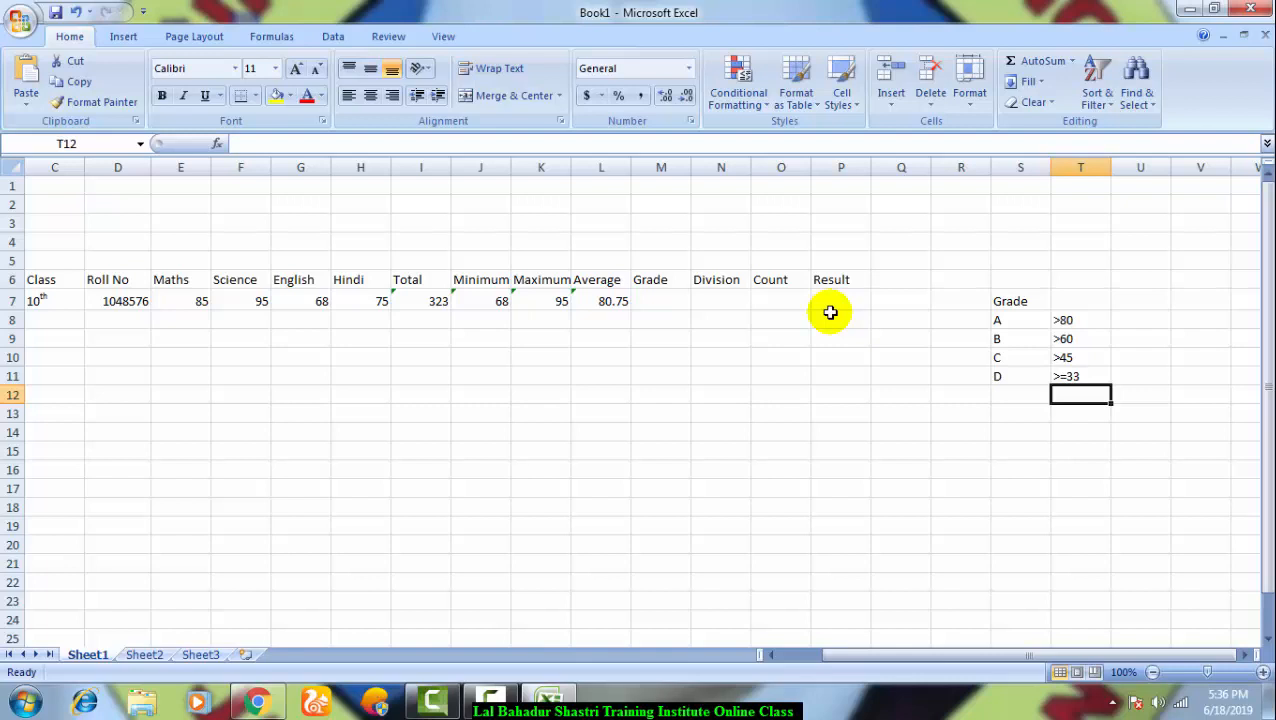
Step: Add grade E with cut-off <33, then return to the Grade cell M7
key("Left")
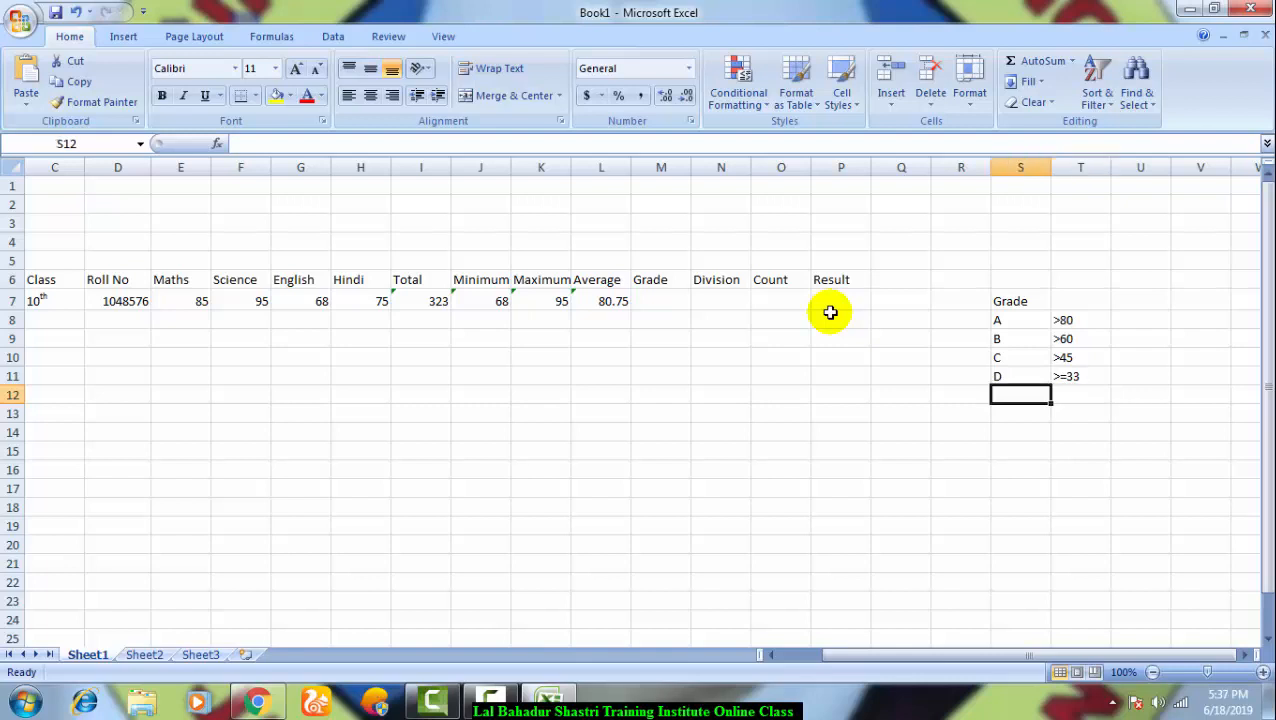
type("E")
key("Tab")
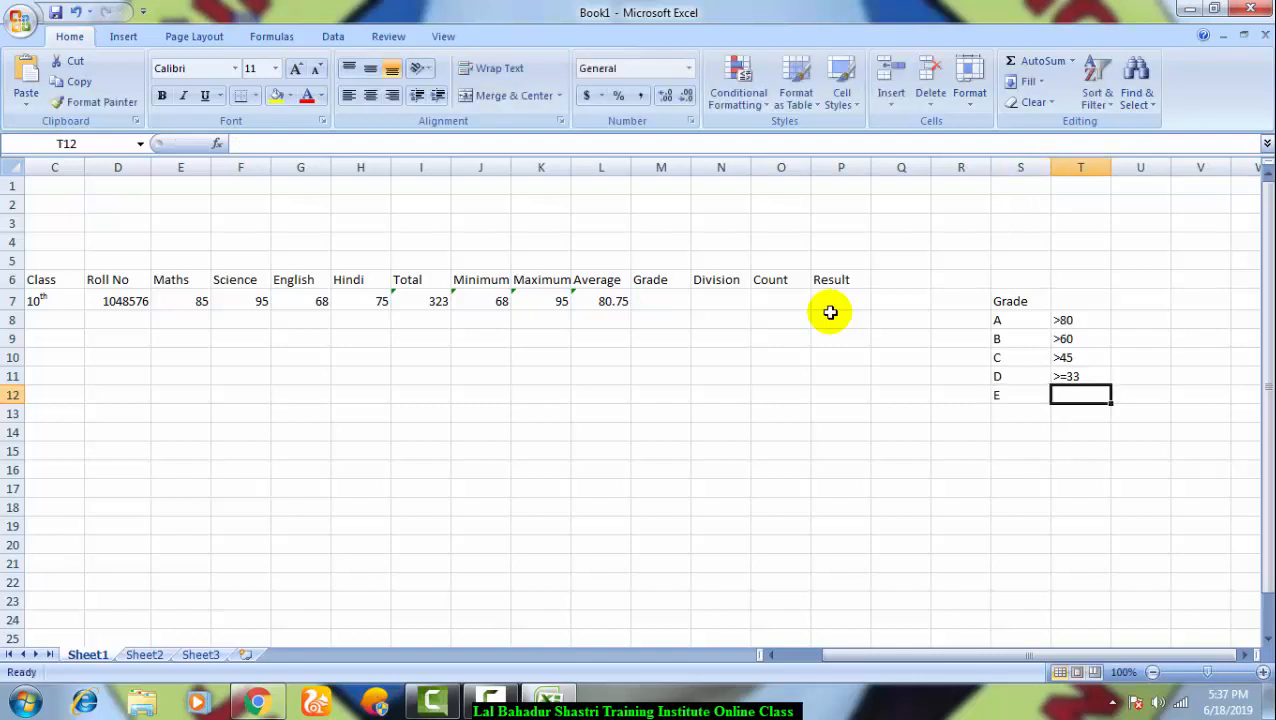
type("<33")
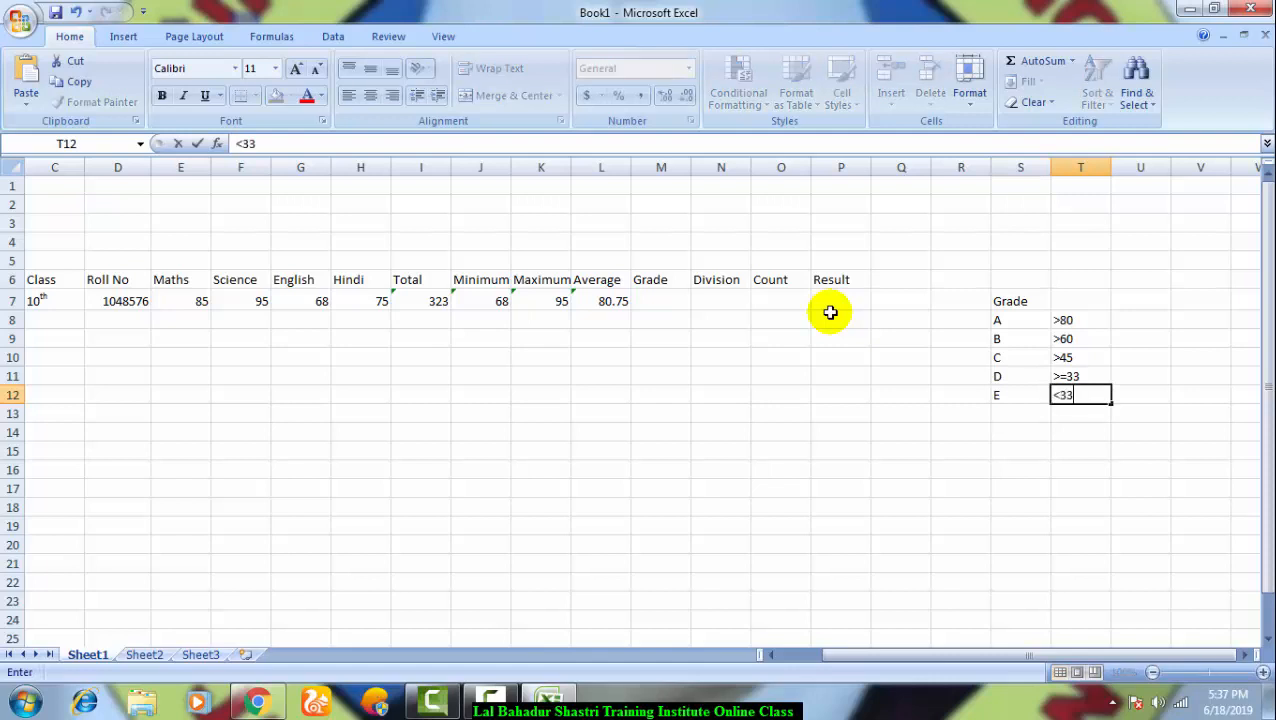
key("Return")
key("Left")
key("Left")
key("Left")
key("Left")
key("Left")
key("Left")
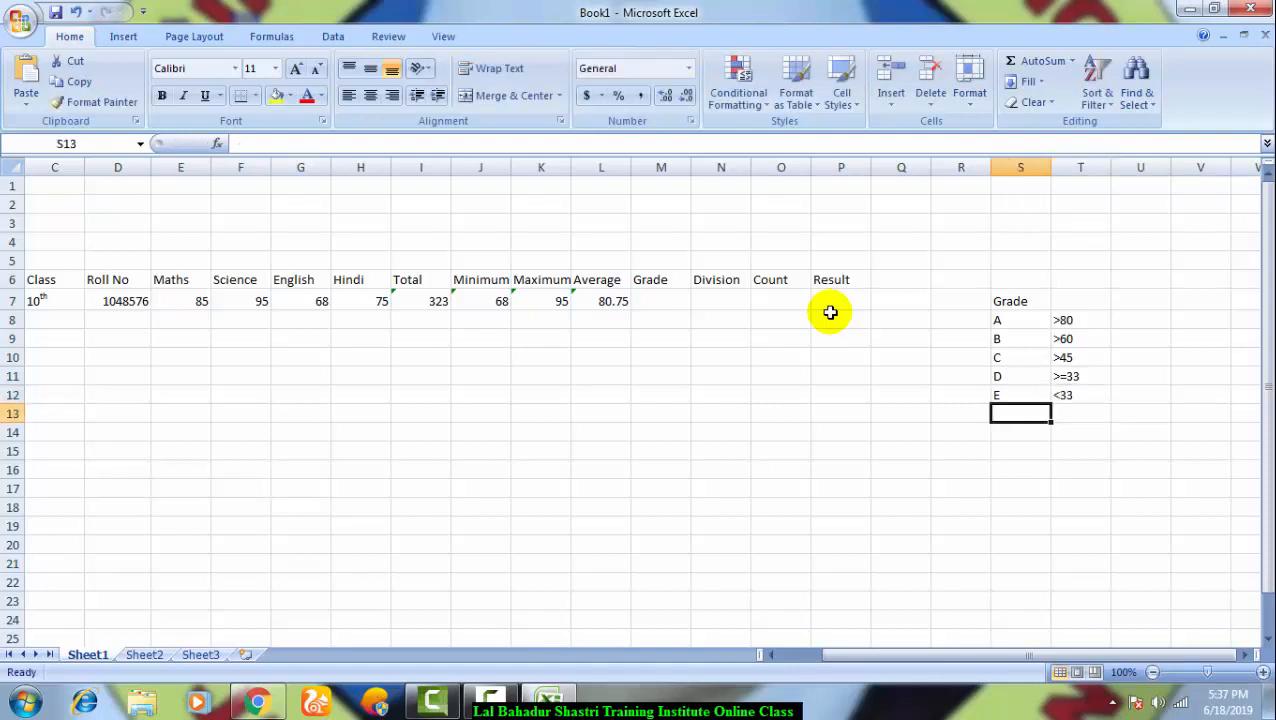
key("Up")
key("Up")
key("Up")
key("Up")
key("Up")
key("Left")
key("Up")
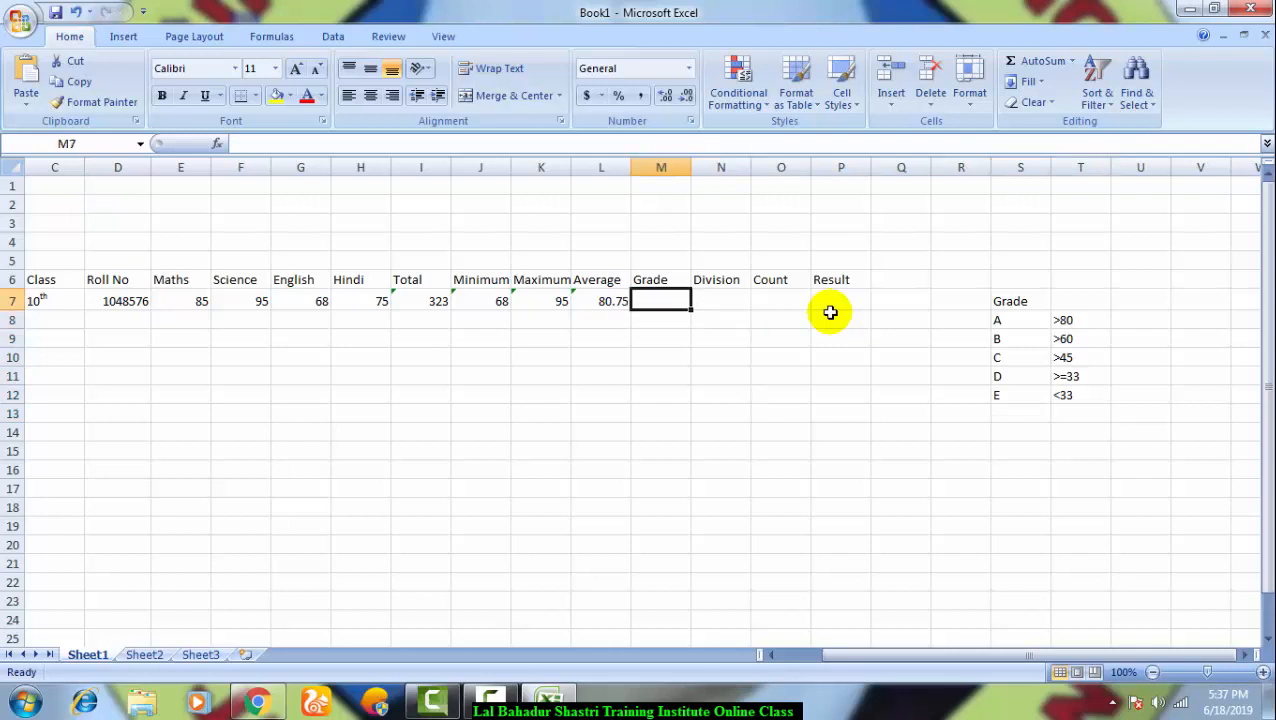
Step: Begin M7's nested IF on the L7 average: grade A above 80, B above 60
type("=")
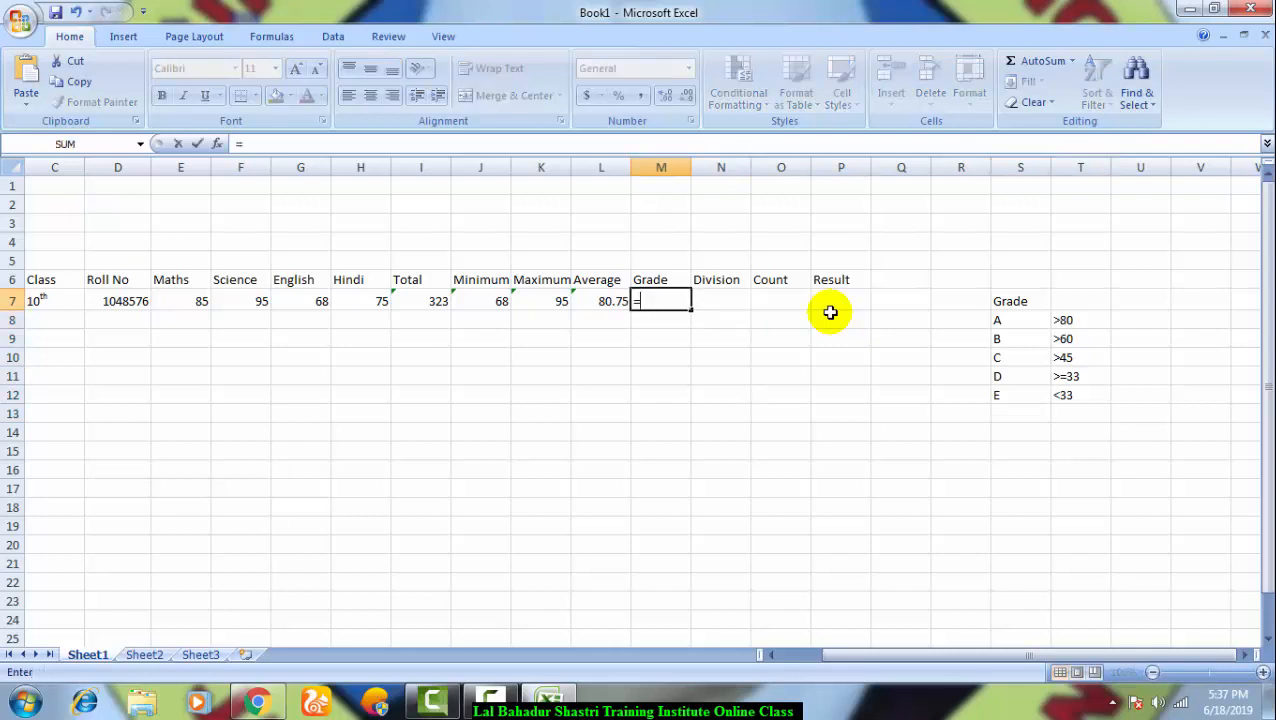
type("if")
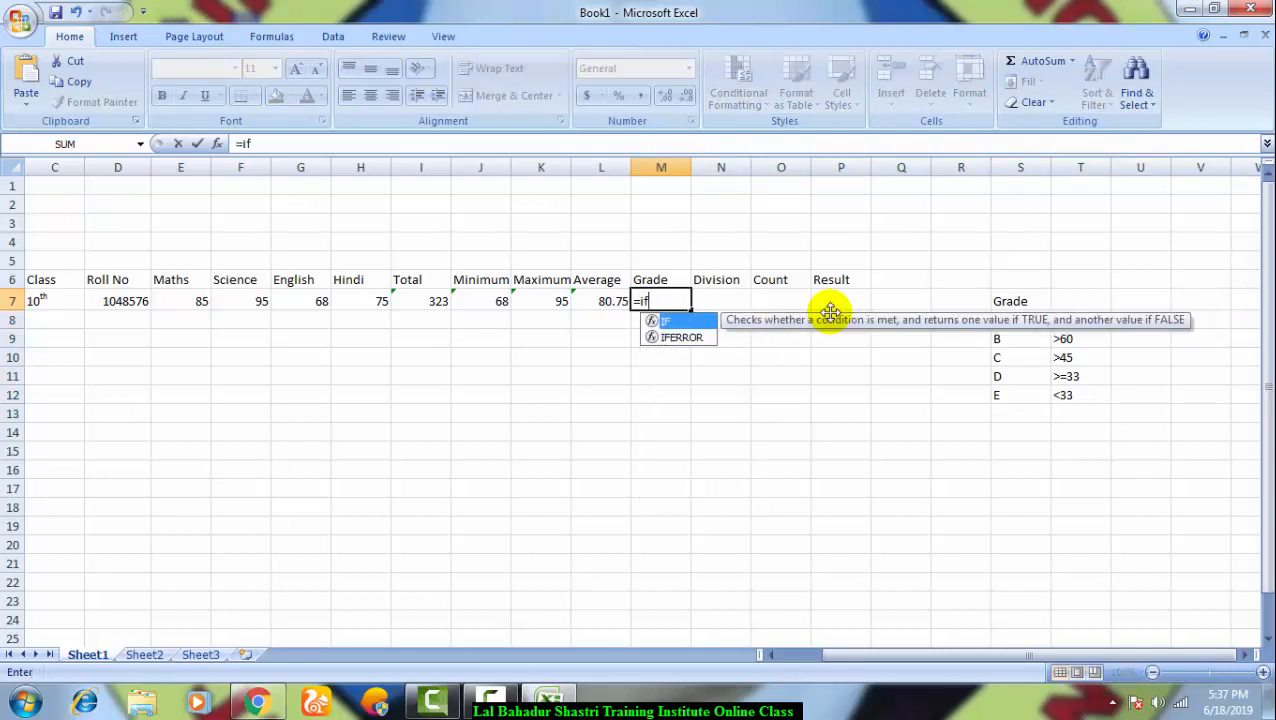
type("(")
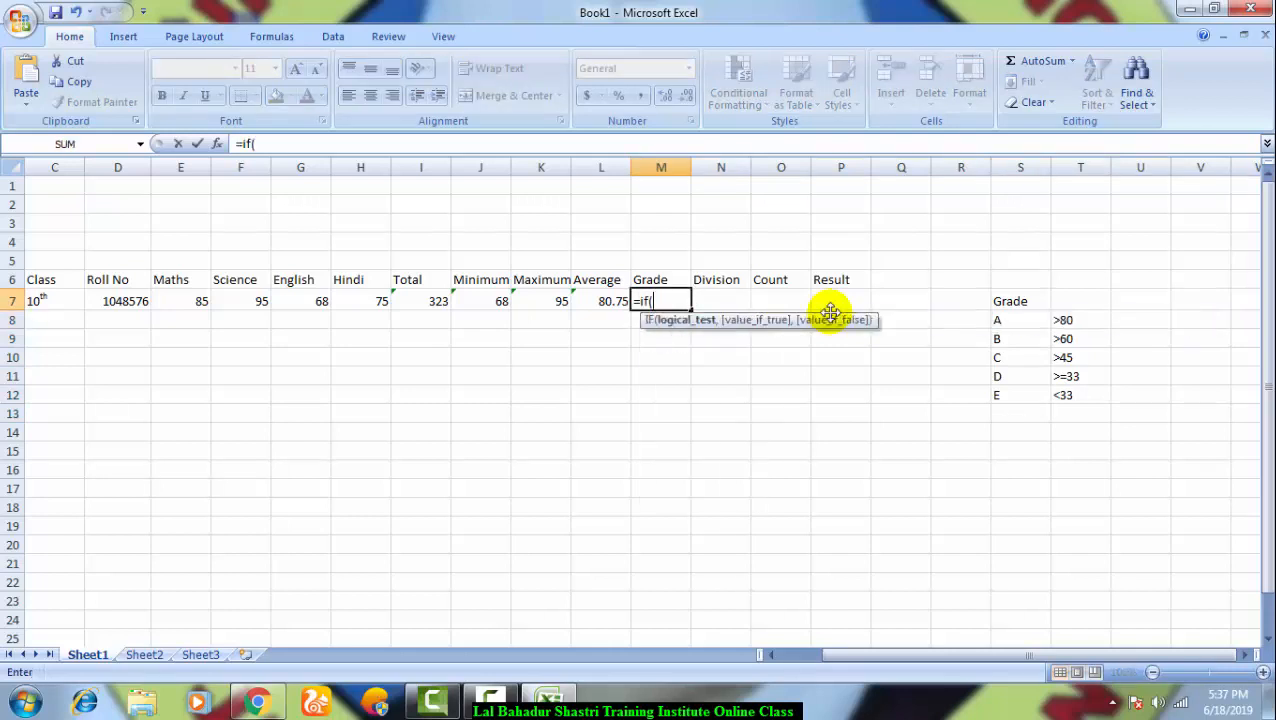
left_click(596, 301)
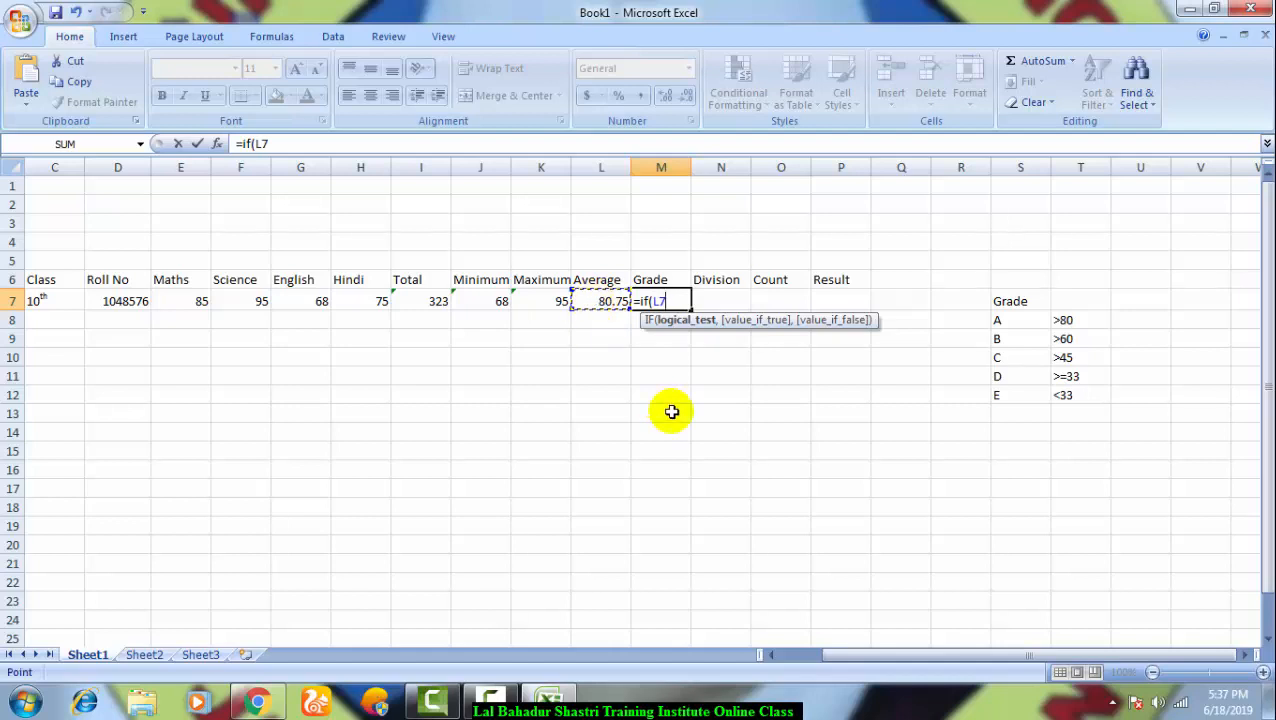
type(">80,")
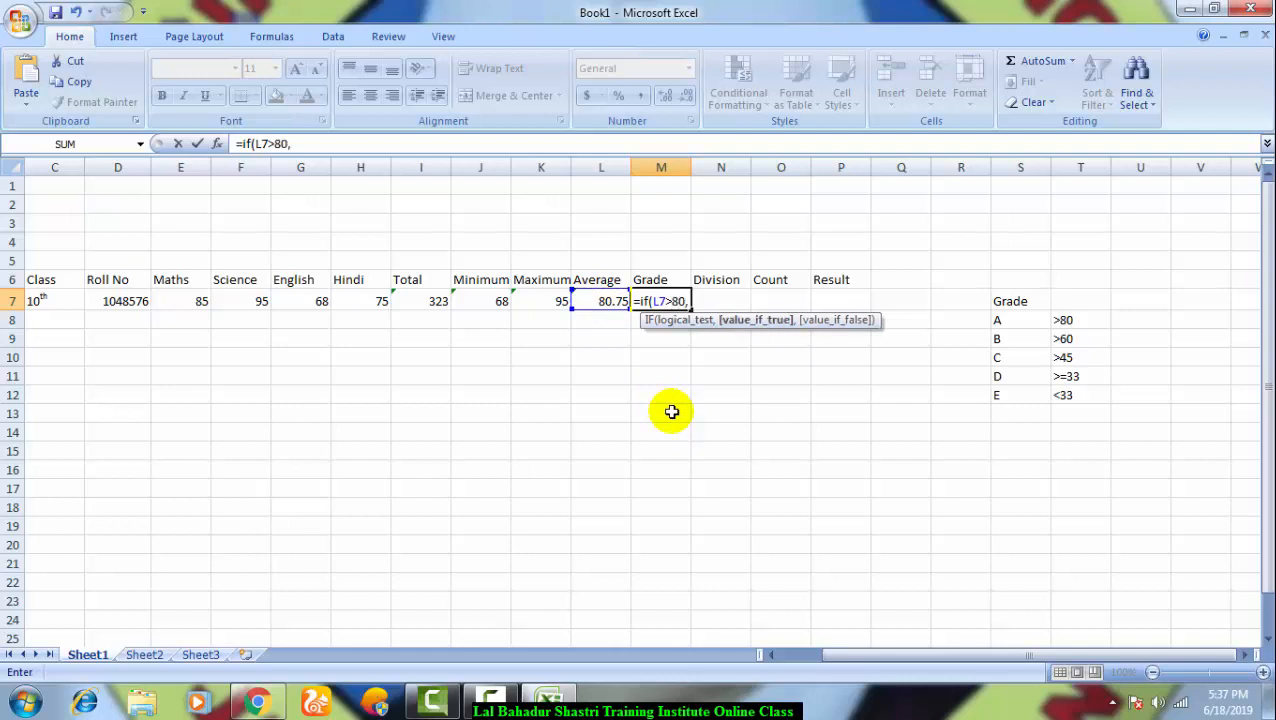
type("\"A\",IF(")
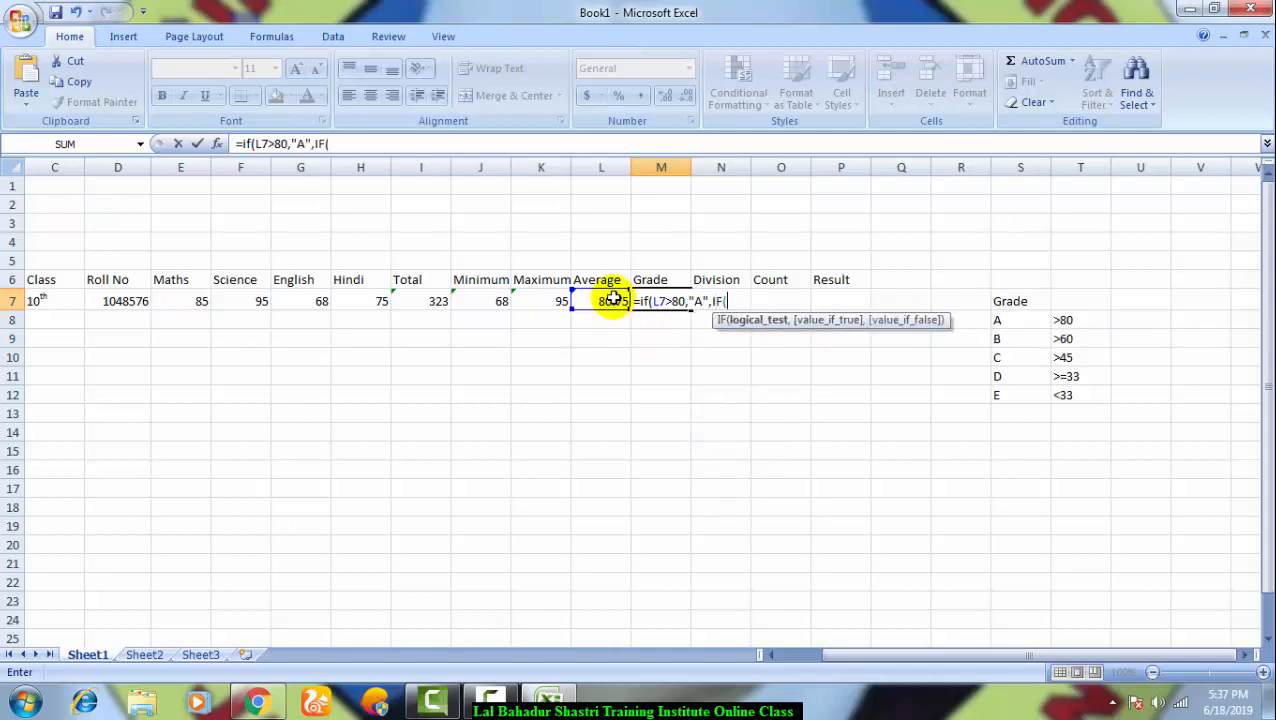
left_click(610, 298)
type(">60,\"B\",")
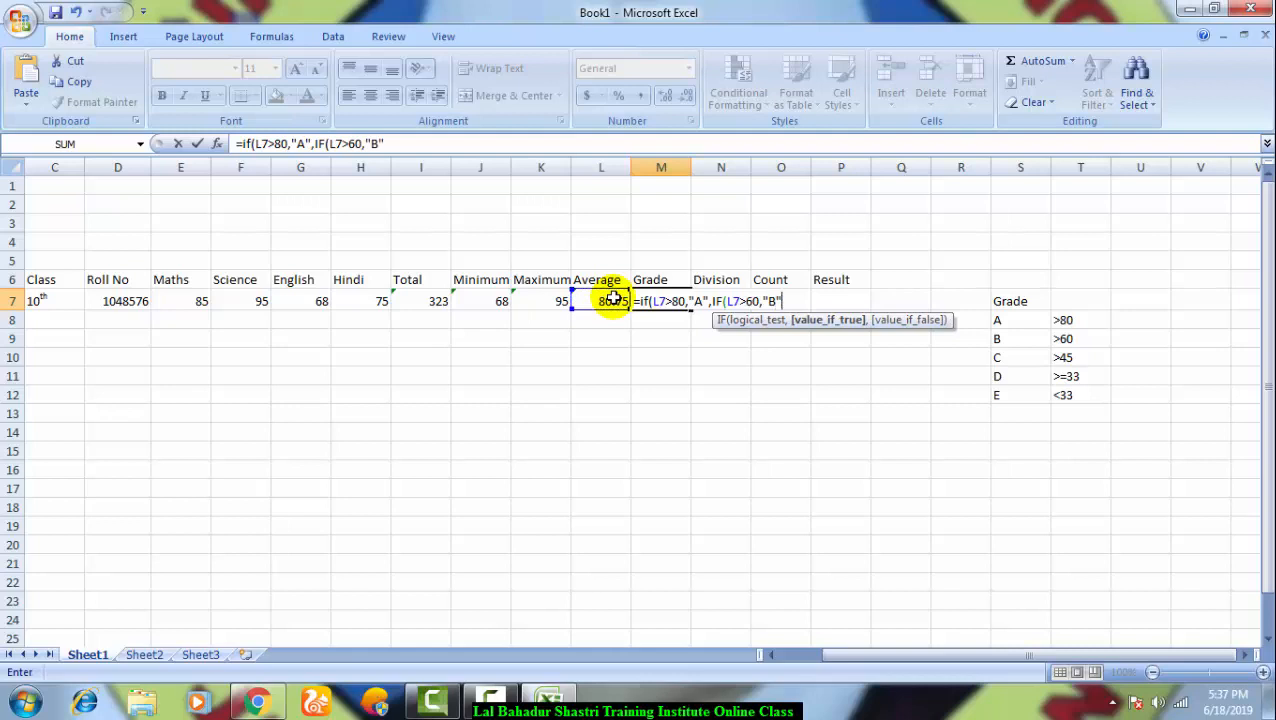
type("IF(")
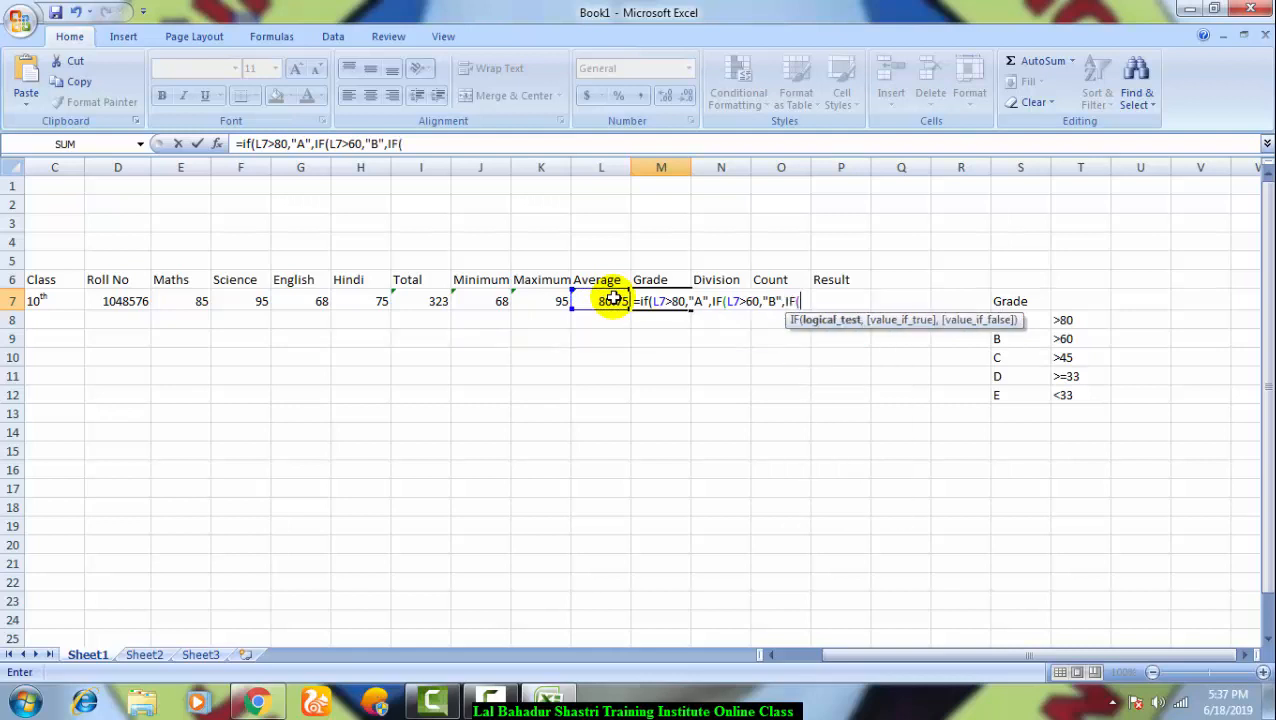
type("L7>")
type("45")
type("\"C")
Step: Finish the grade formula with C above 45, D at 33 or more, else E, returning A
key("BackSpace")
key("BackSpace")
type("\"C\",")
key("BackSpace")
key("BackSpace")
key("BackSpace")
key("BackSpace")
type(",\"C")
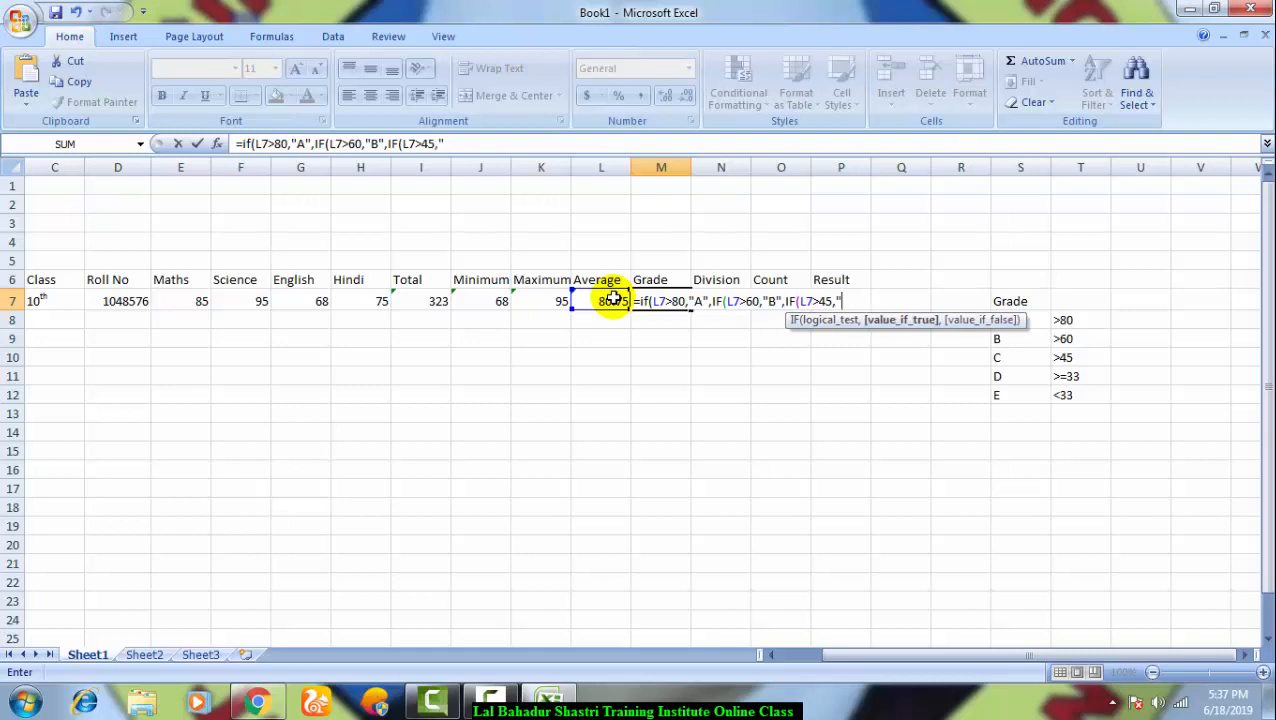
type("\"IF")
key("BackSpace")
key("BackSpace")
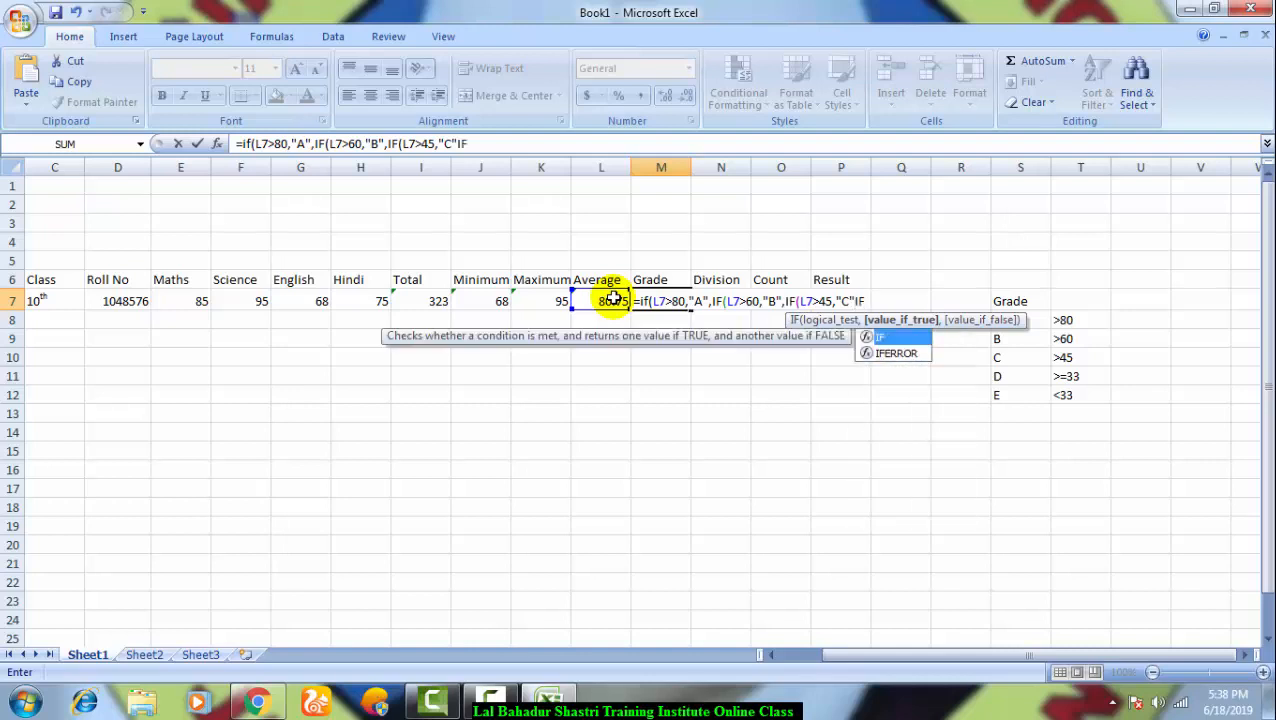
type(",IF(")
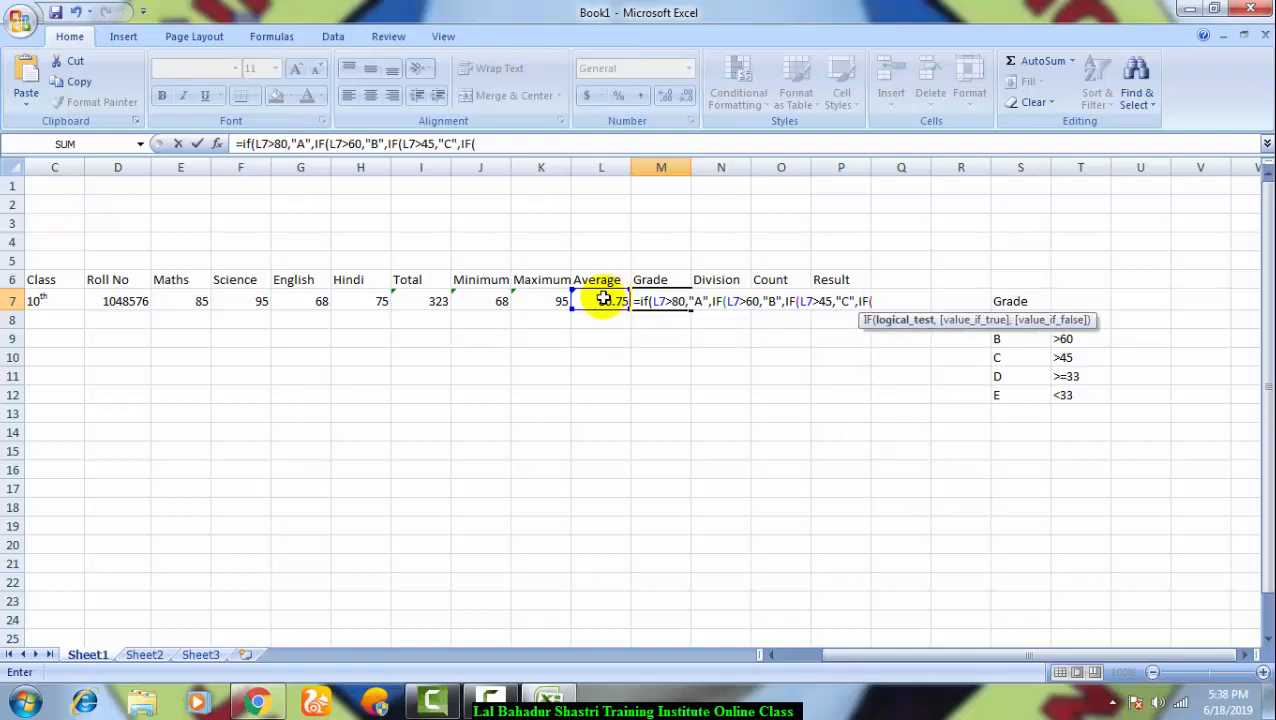
left_click(606, 299)
type(">=33,\"")
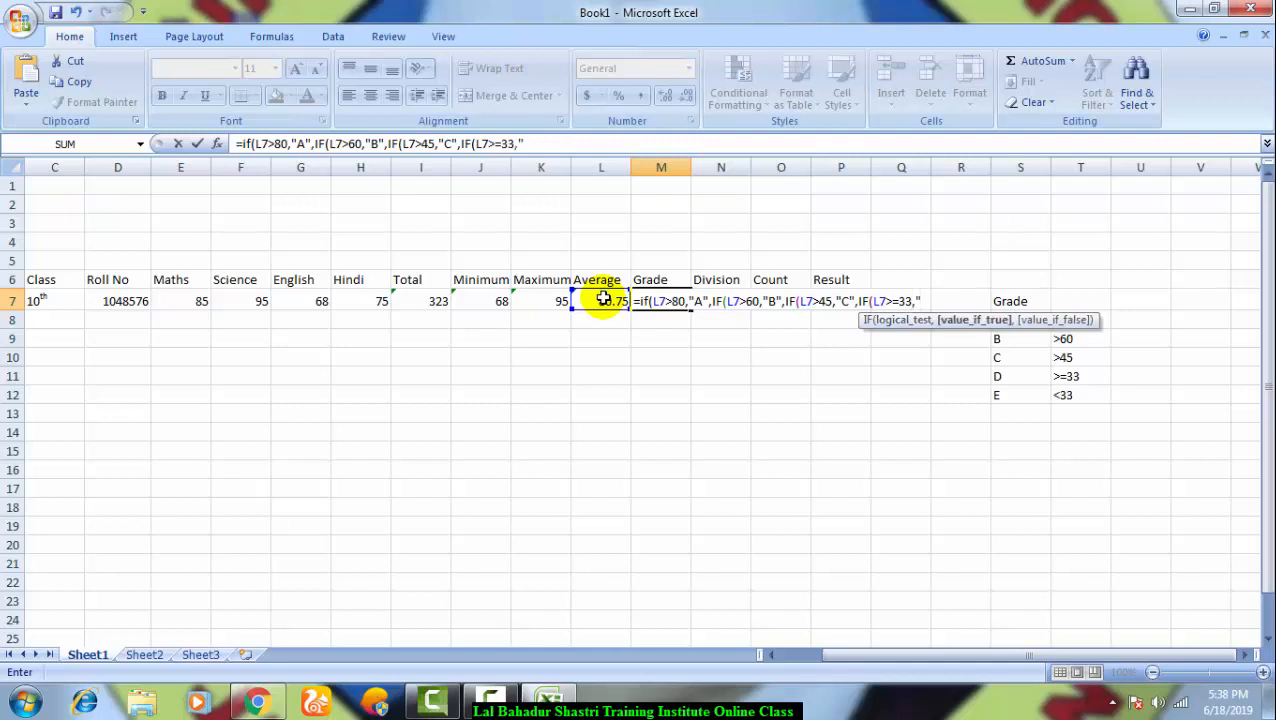
type("D")
key("BackSpace")
type("D\",I")
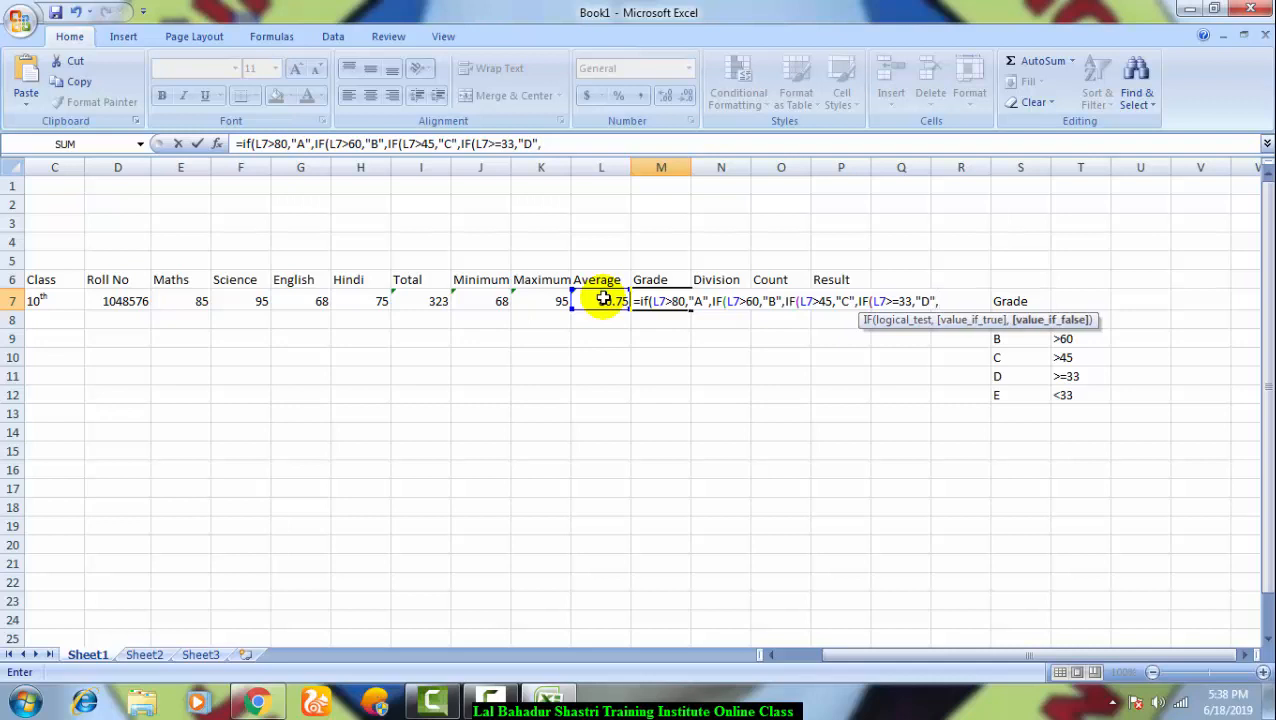
type("F")
key("BackSpace")
key("BackSpace")
type("\"E\"))")
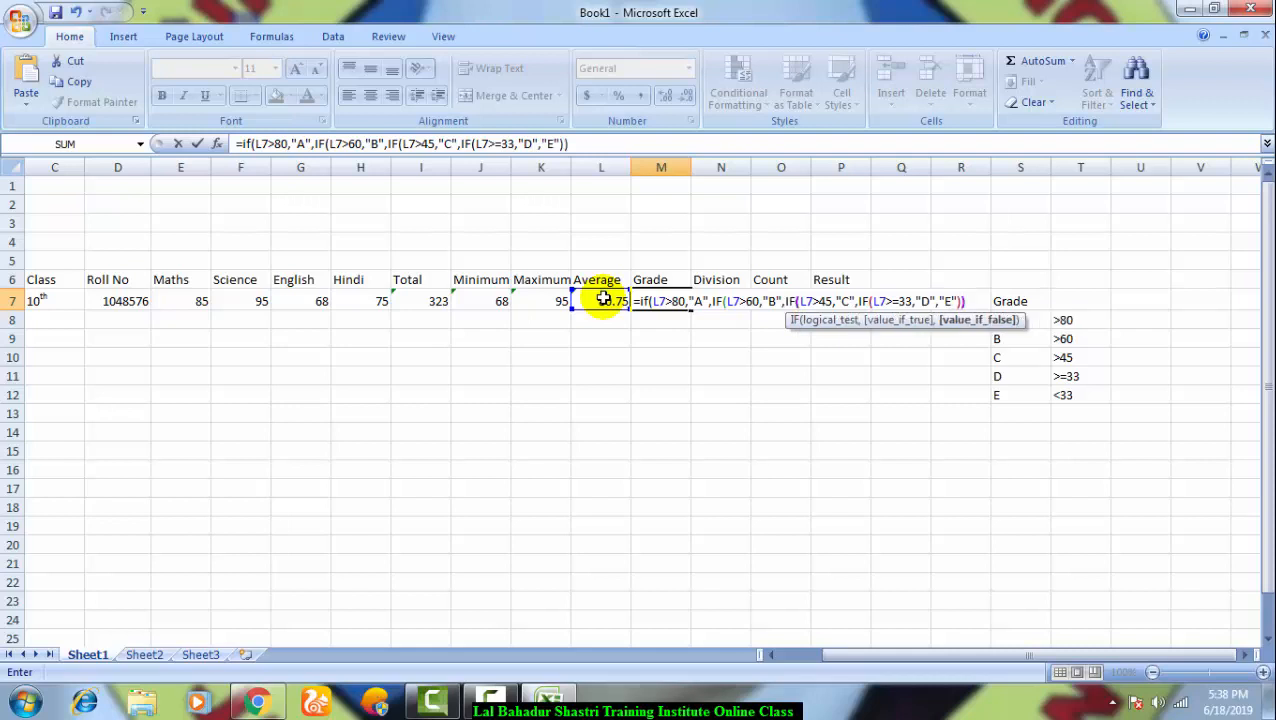
type(")")
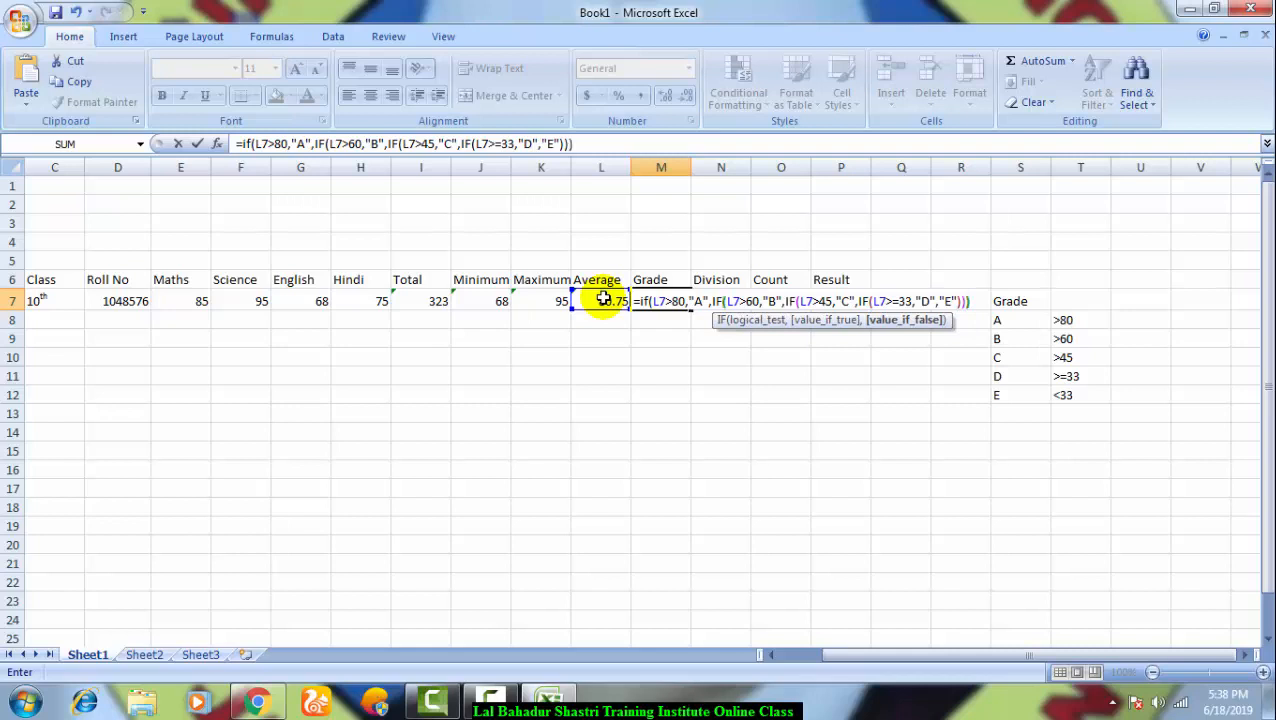
type(")")
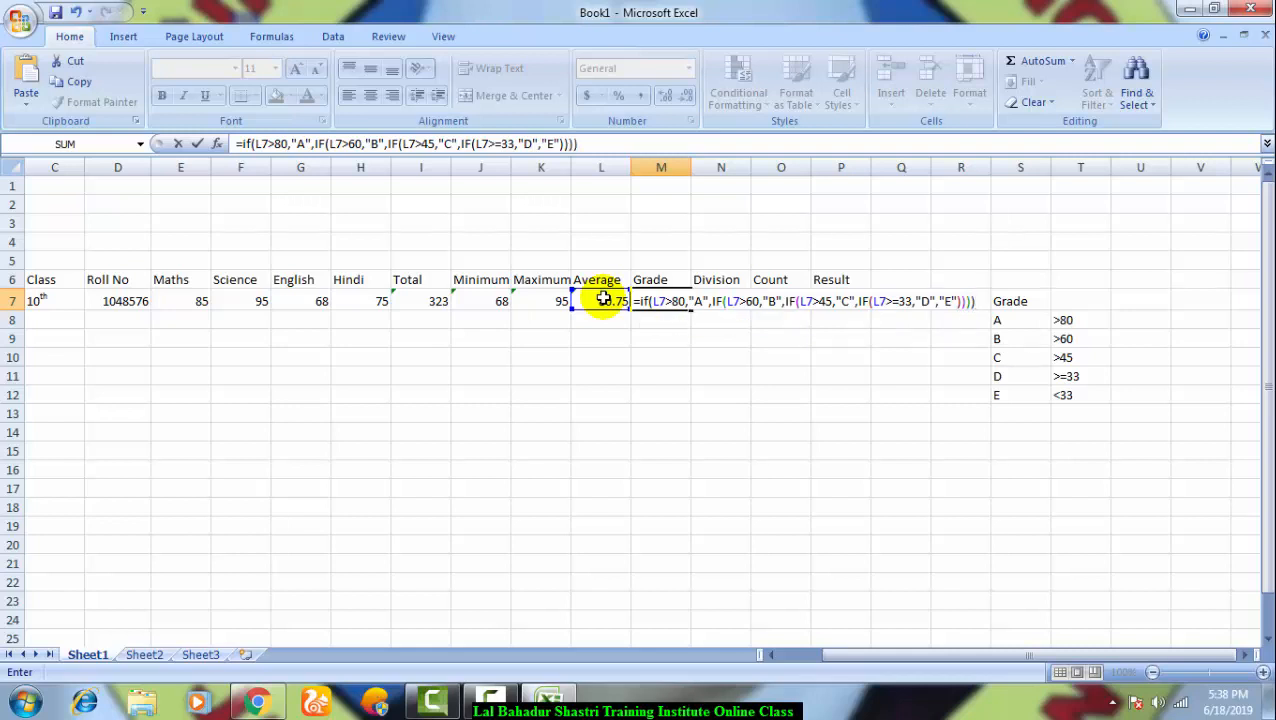
key("Return")
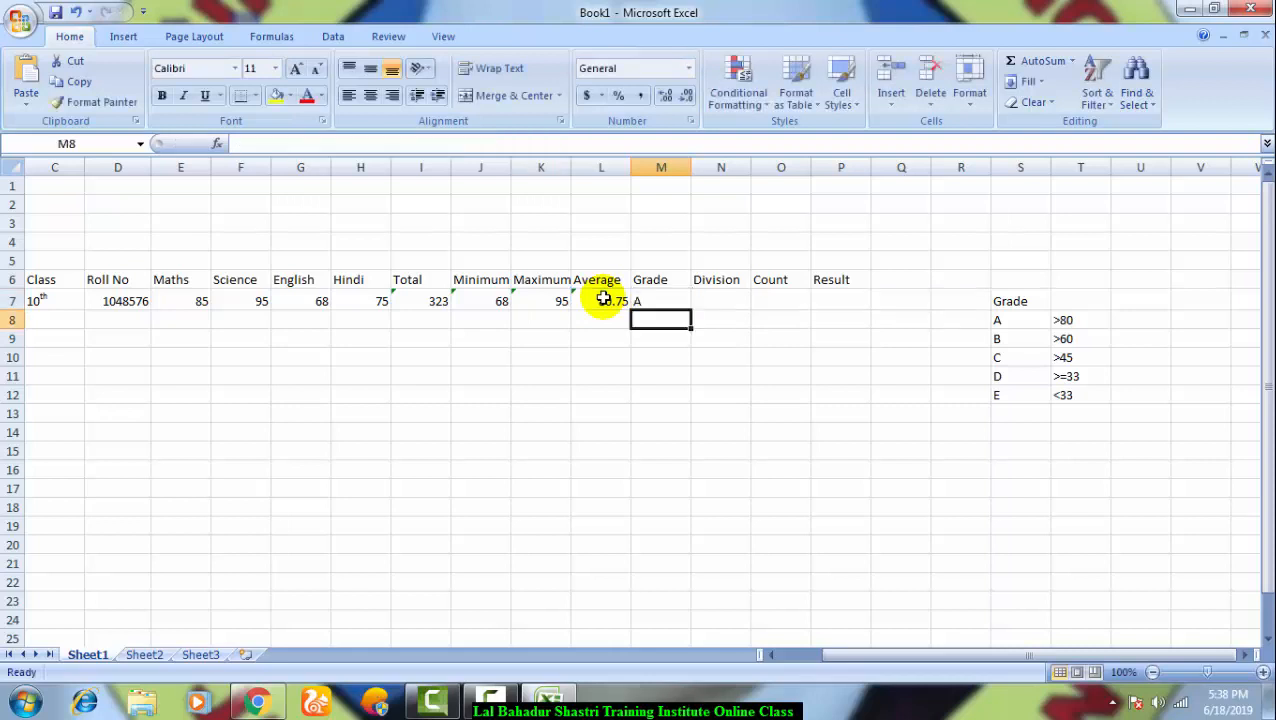
key("Right")
key("Up")
key("Left")
key("Down")
key("Up")
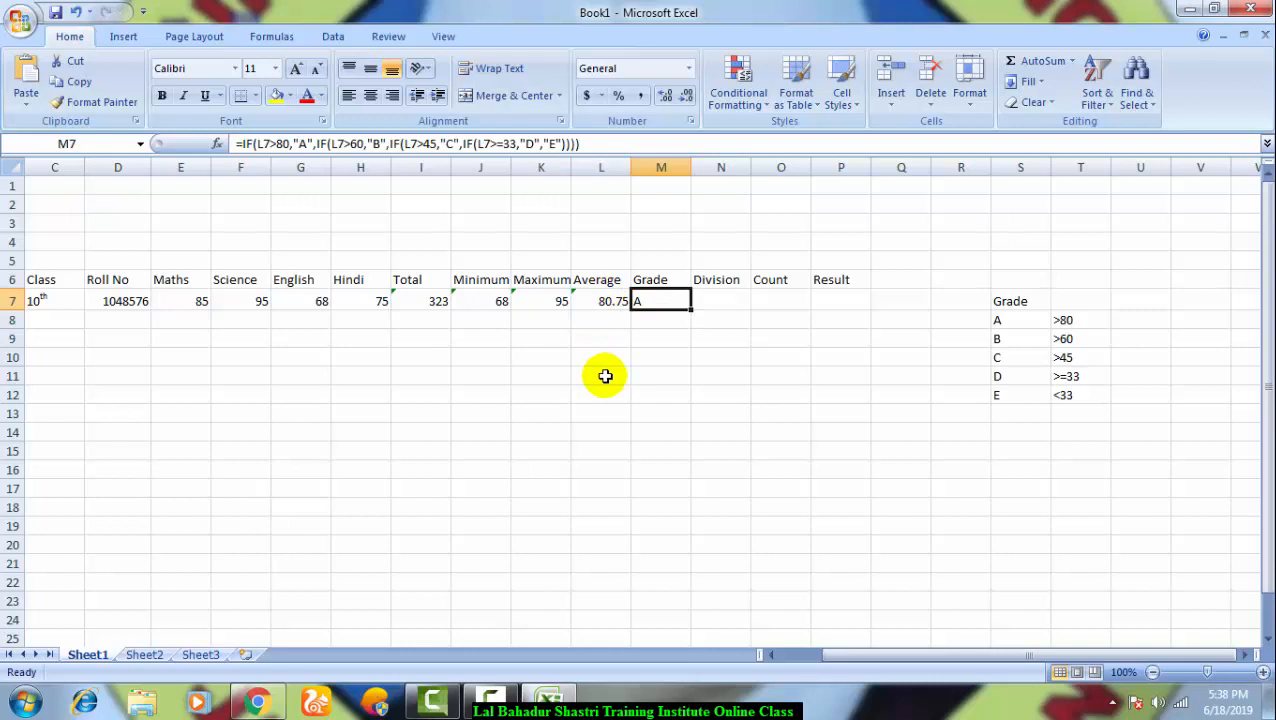
Step: Enter the heading Division in U7
key("Right")
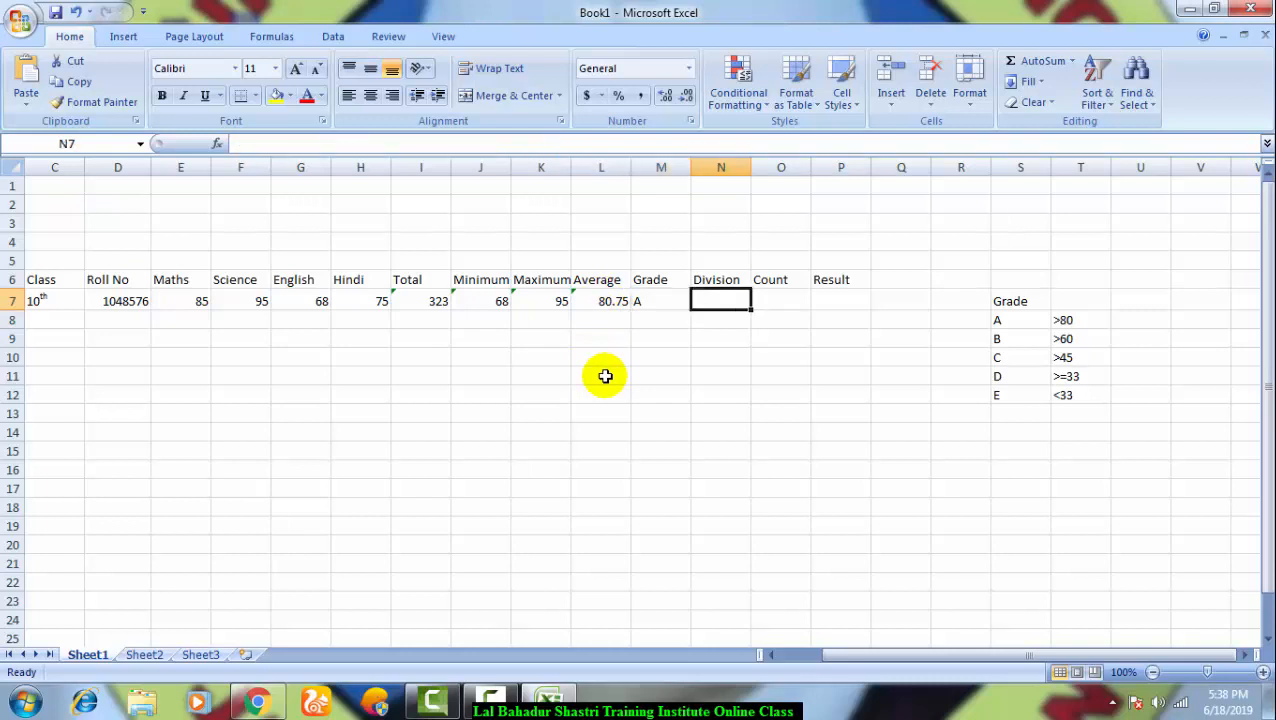
key("Right")
key("Right")
key("Right")
key("Right")
key("Right")
key("Right")
key("Right")
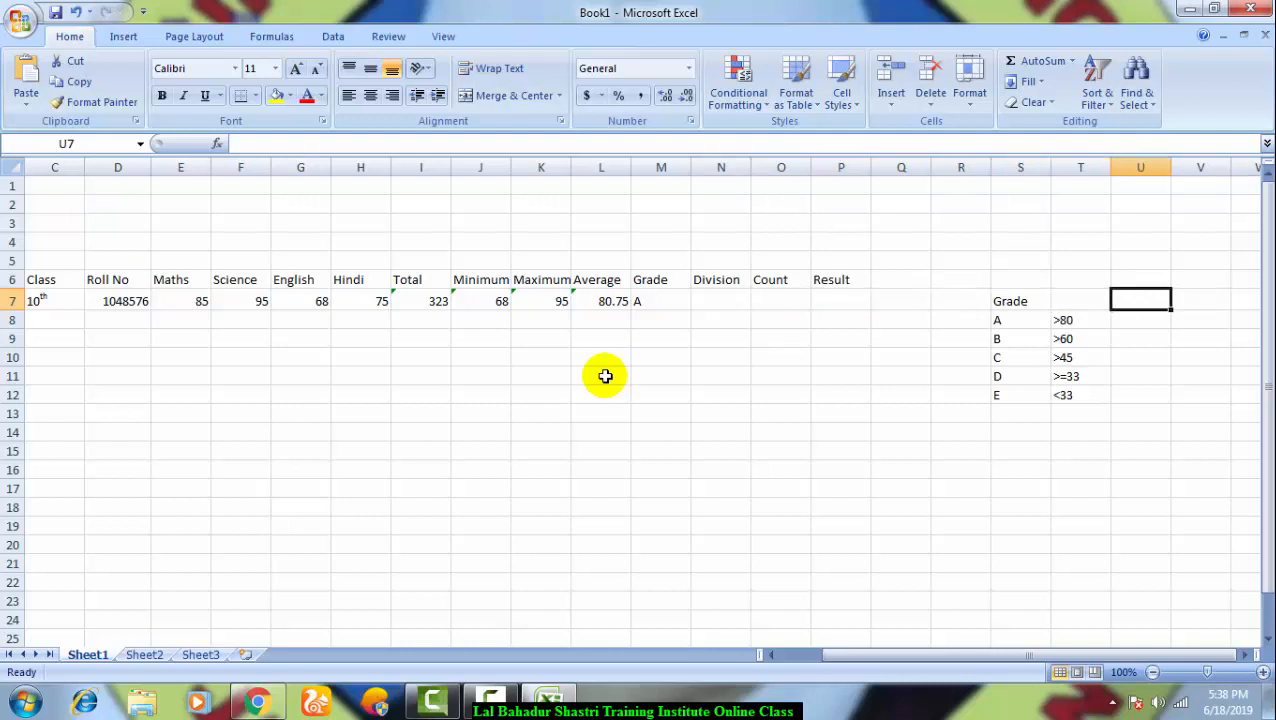
type("IVIS")
key("BackSpace")
key("BackSpace")
key("BackSpace")
key("BackSpace")
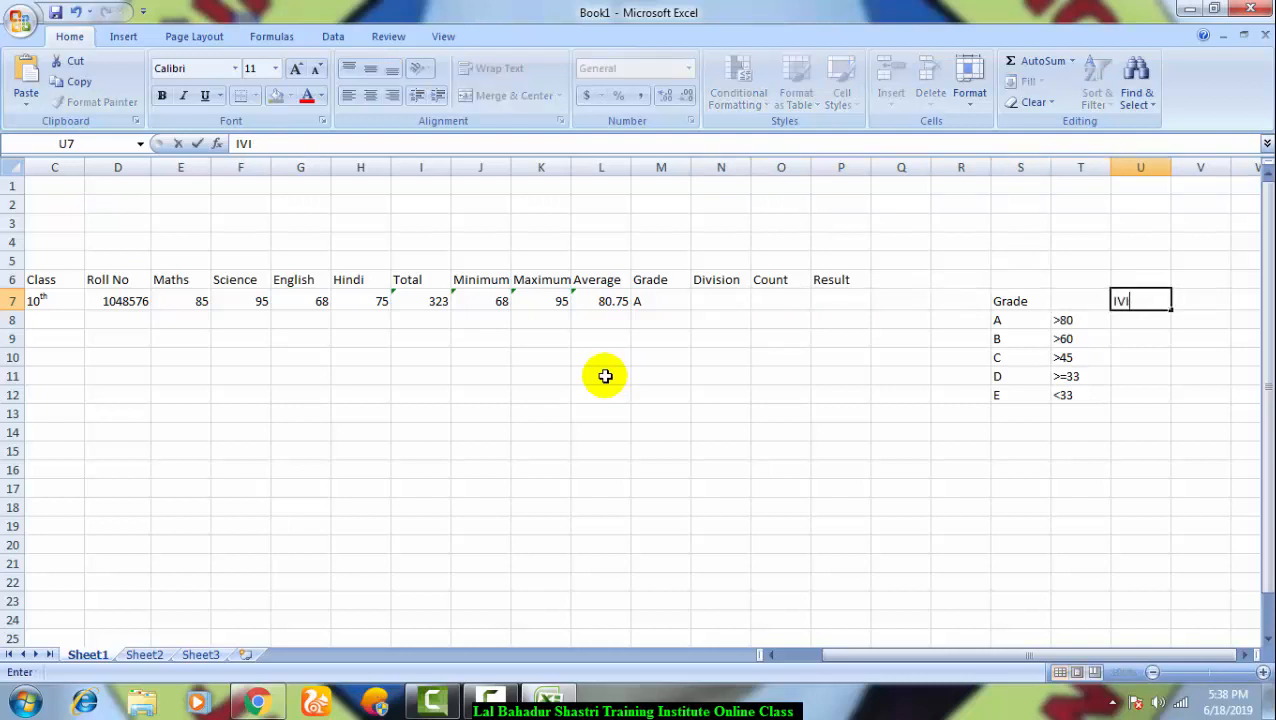
type("d")
key("BackSpace")
type("Division")
key("Return")
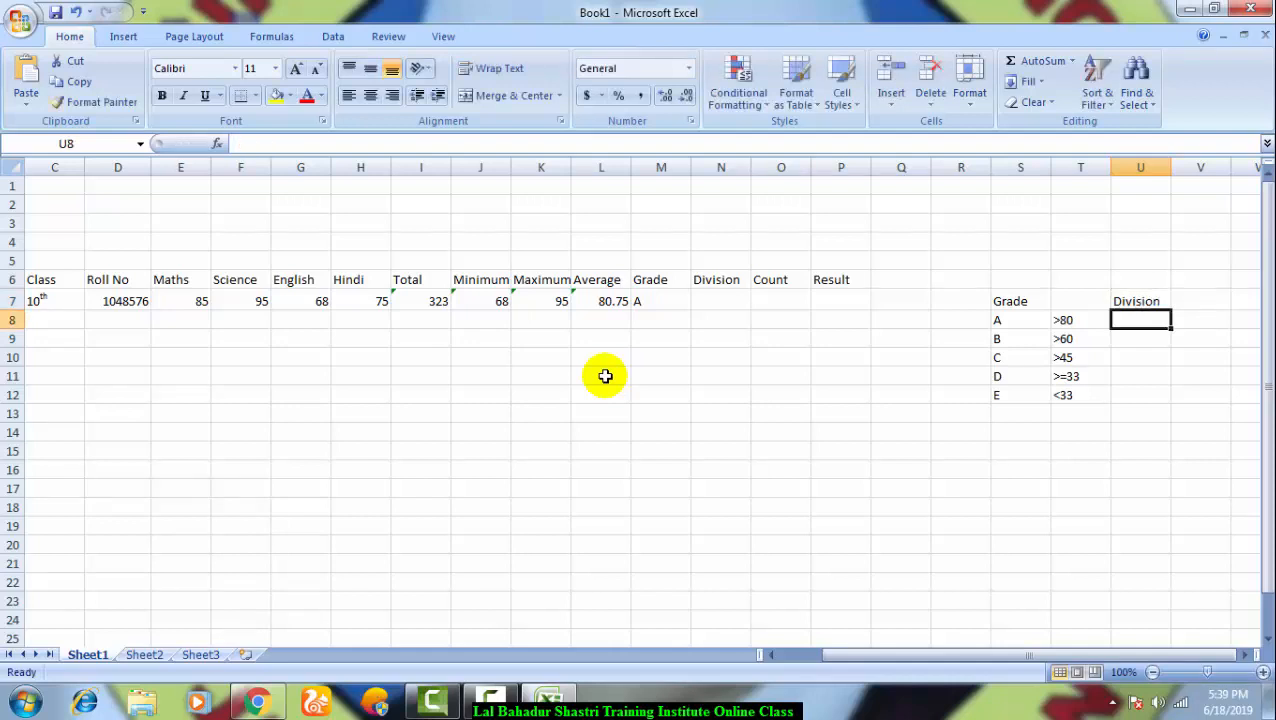
Step: Enter the labels 1st, 2nd and 3rd in U8:U10
type("1st")
key("Tab")
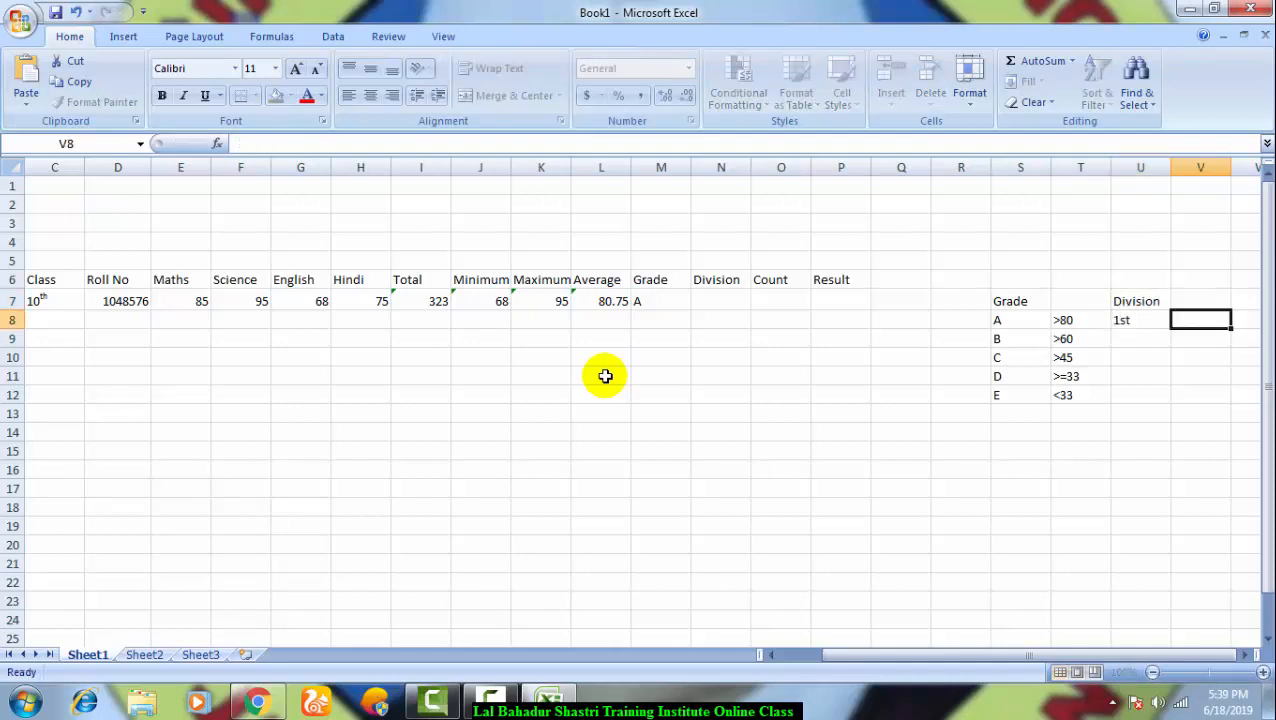
key("Return")
type("2nd")
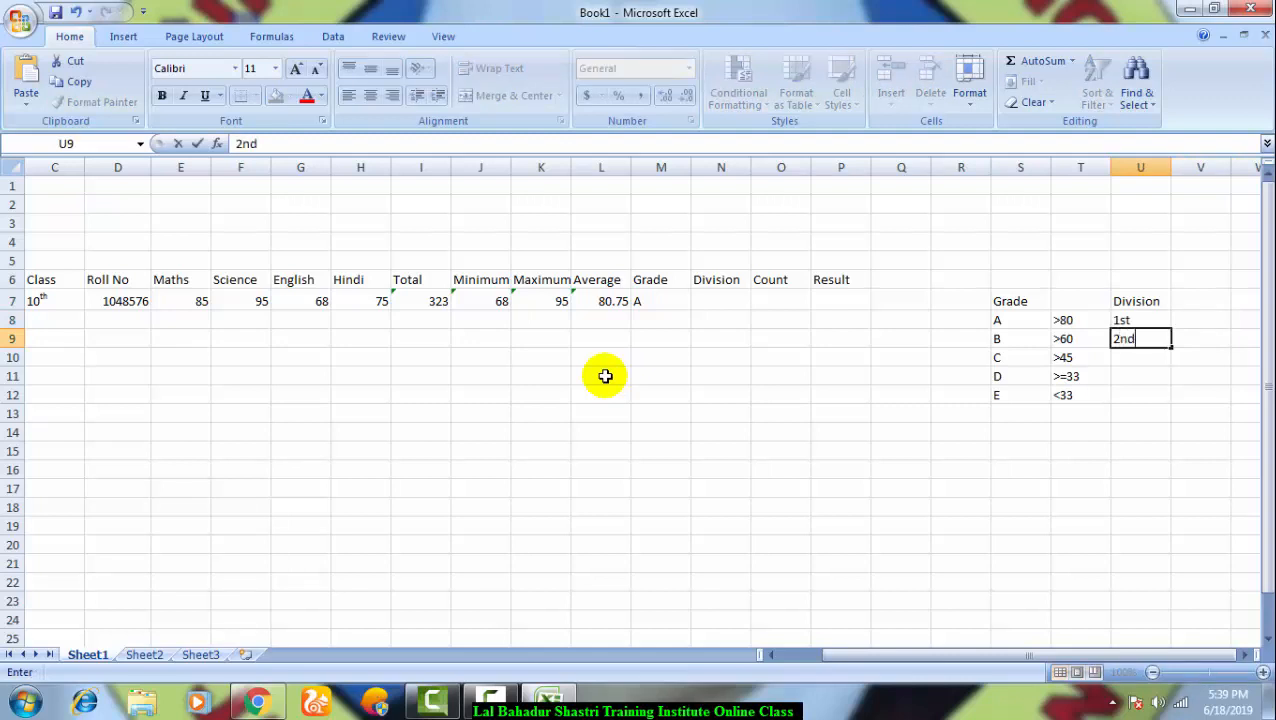
key("Return")
type("3rd")
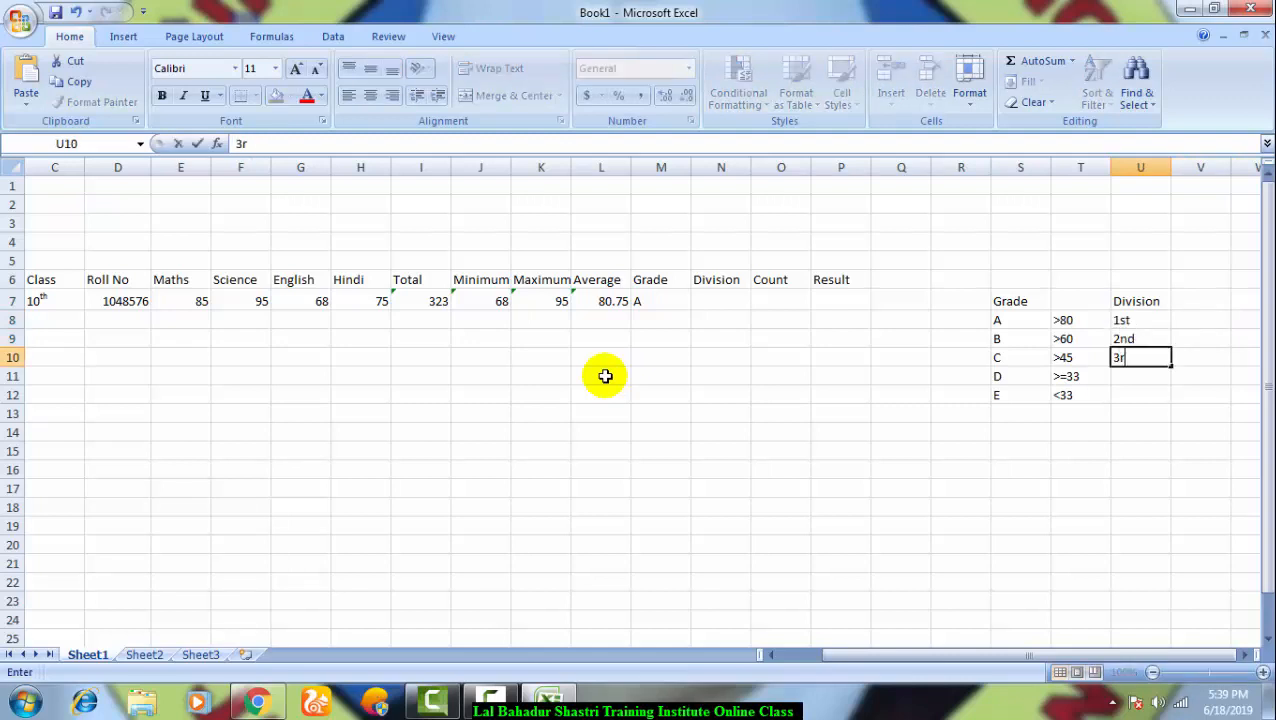
key("Tab")
Step: Enter the cutoffs >60, >45 and >=33 in V8:V10
key("Left")
key("Up")
key("Up")
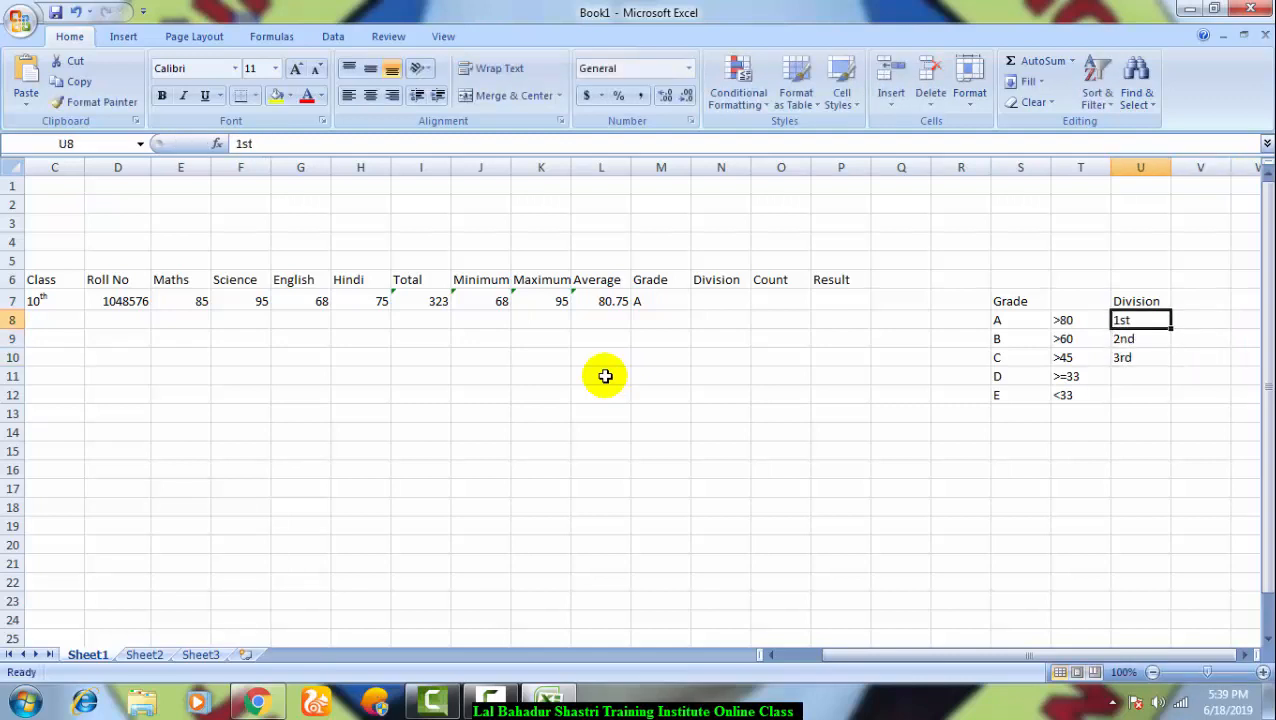
key("Right")
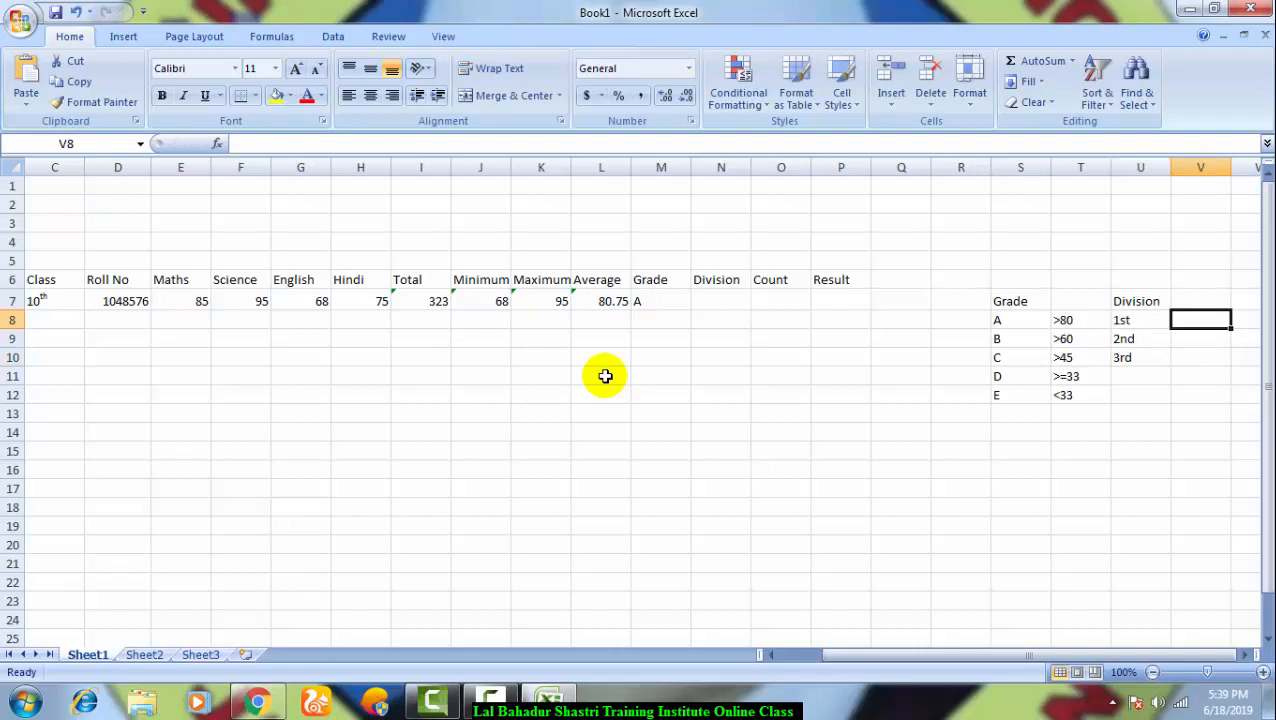
type("60")
key("Return")
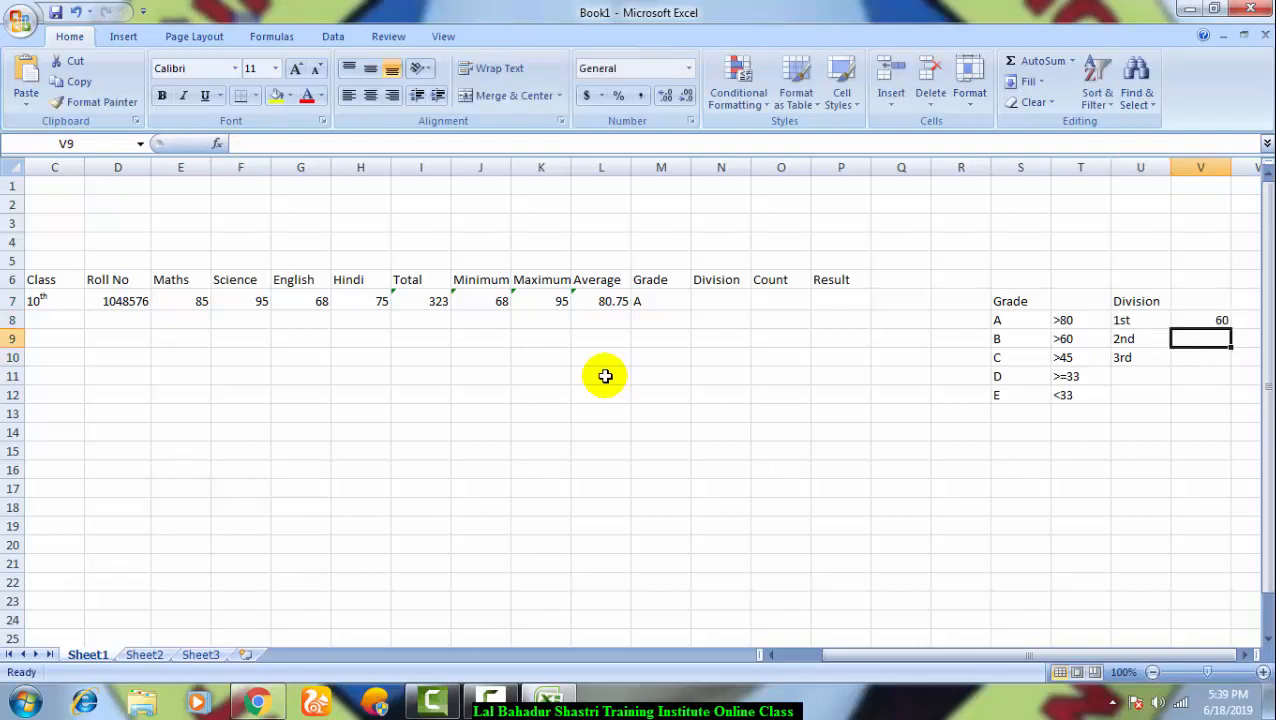
key("Up")
key("Delete")
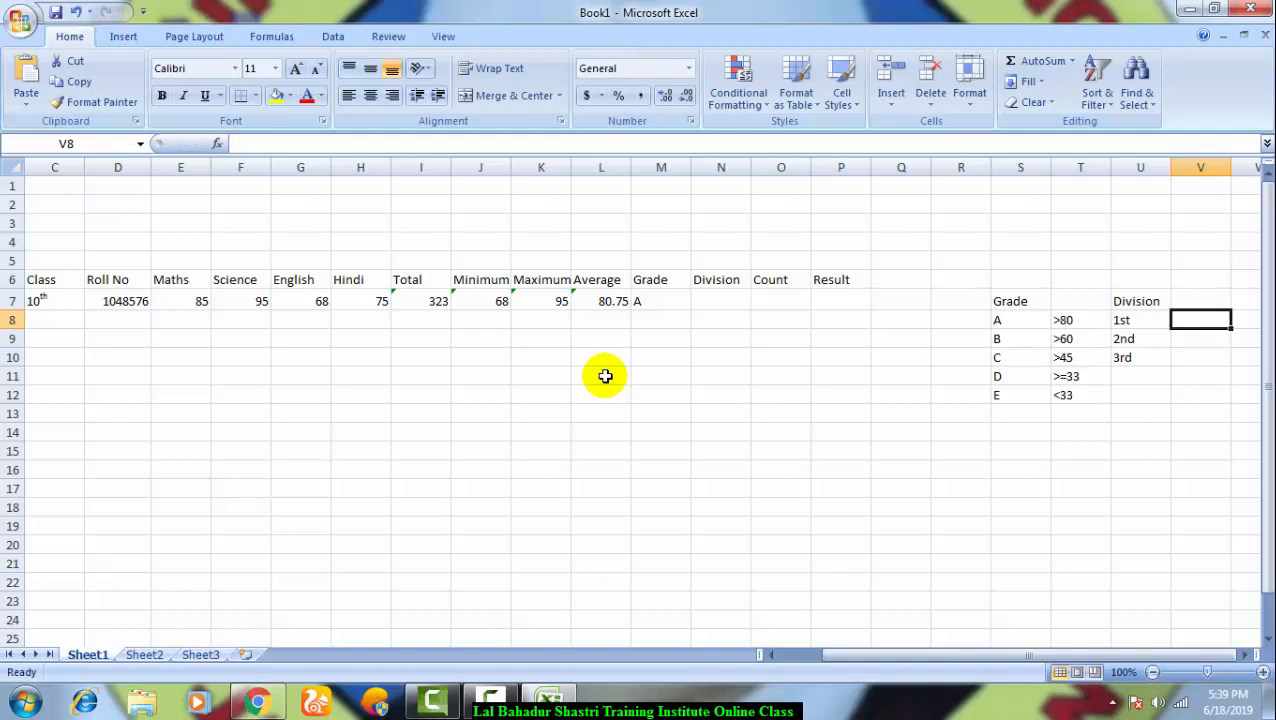
type(">60")
key("Return")
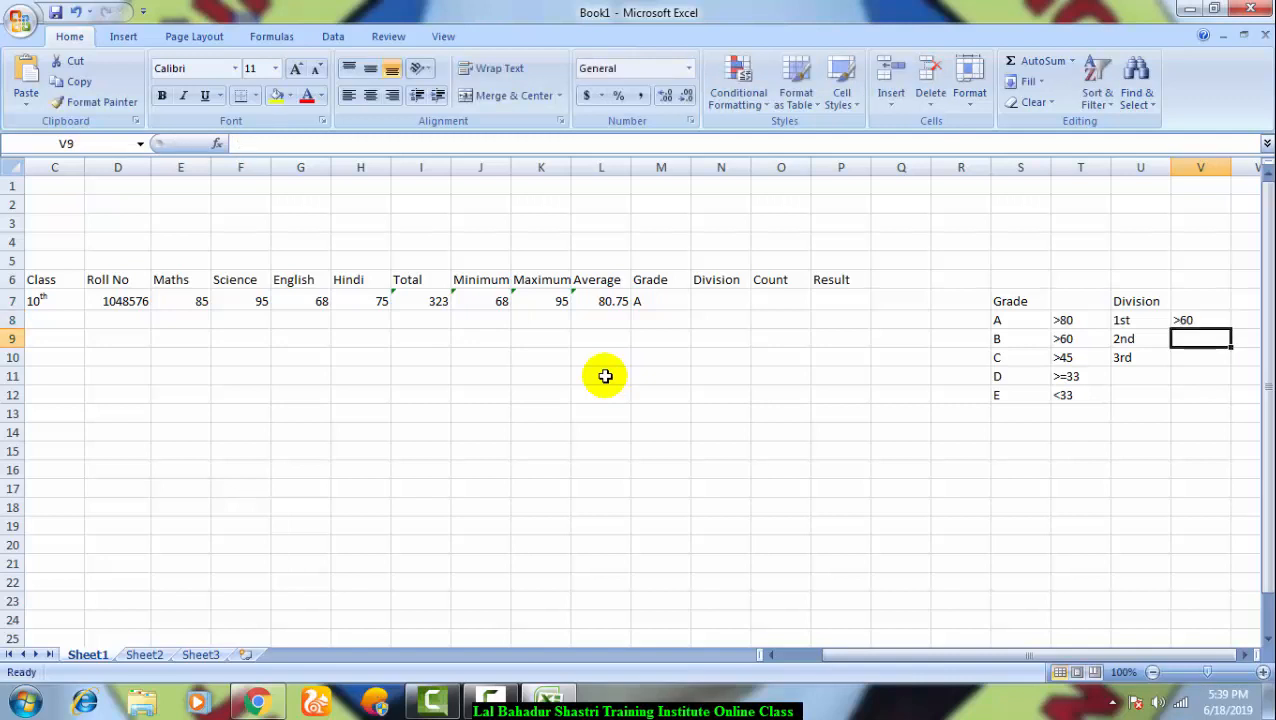
type(">")
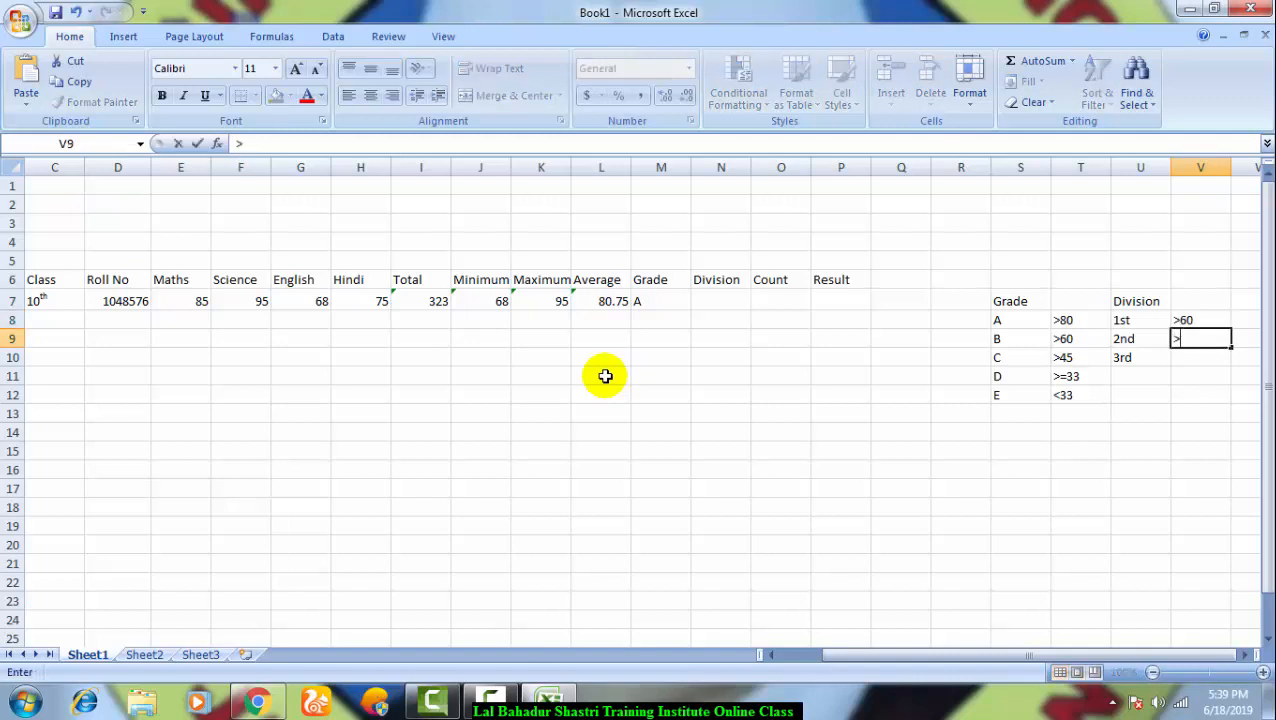
type("45")
key("Return")
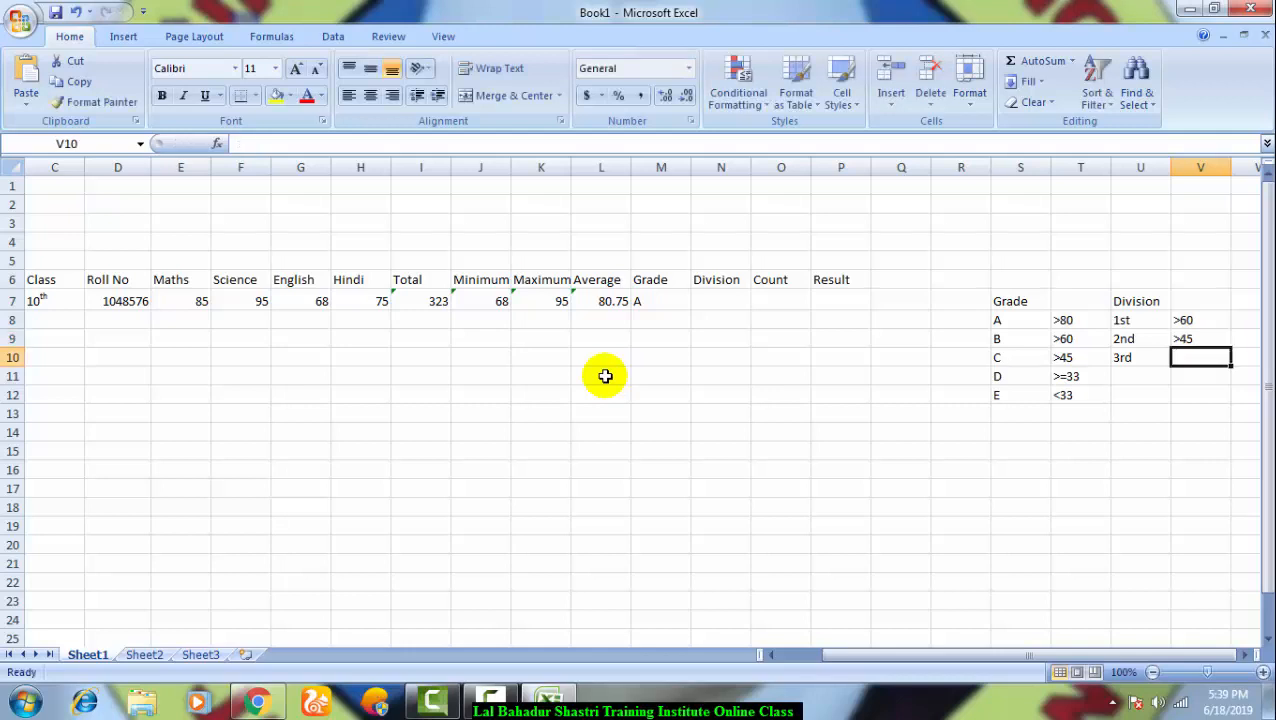
type(">=33")
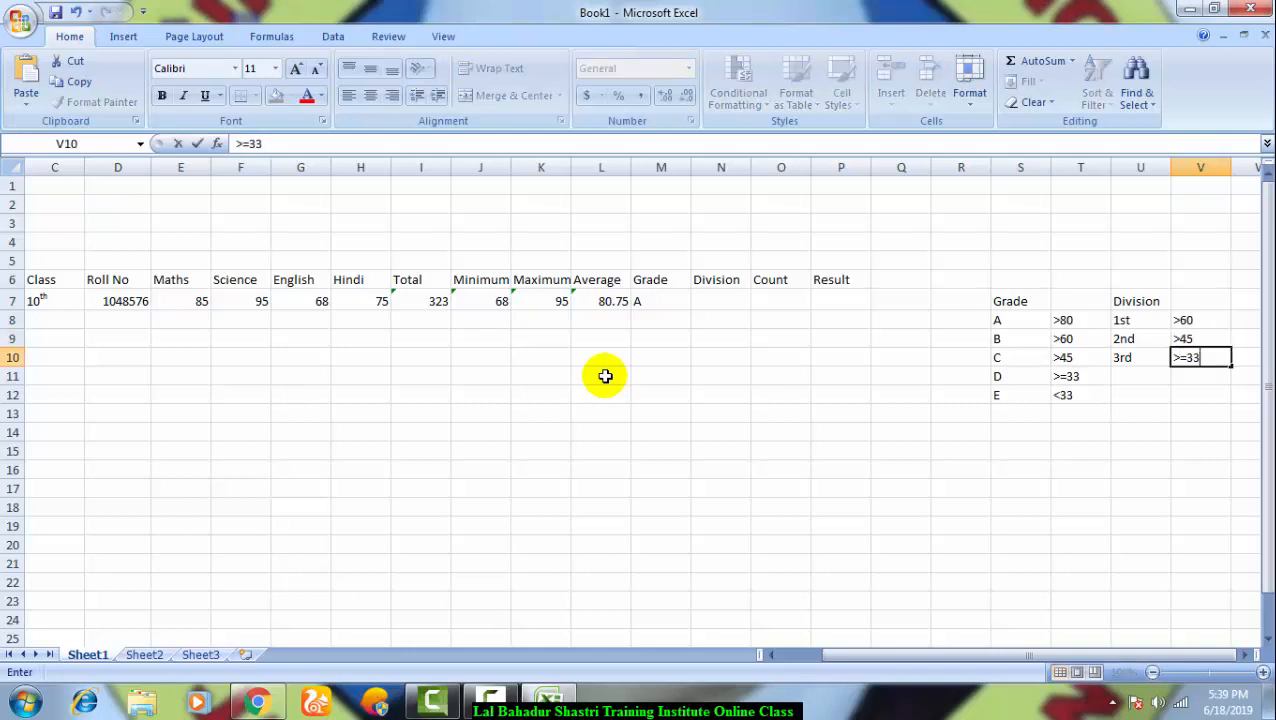
key("Return")
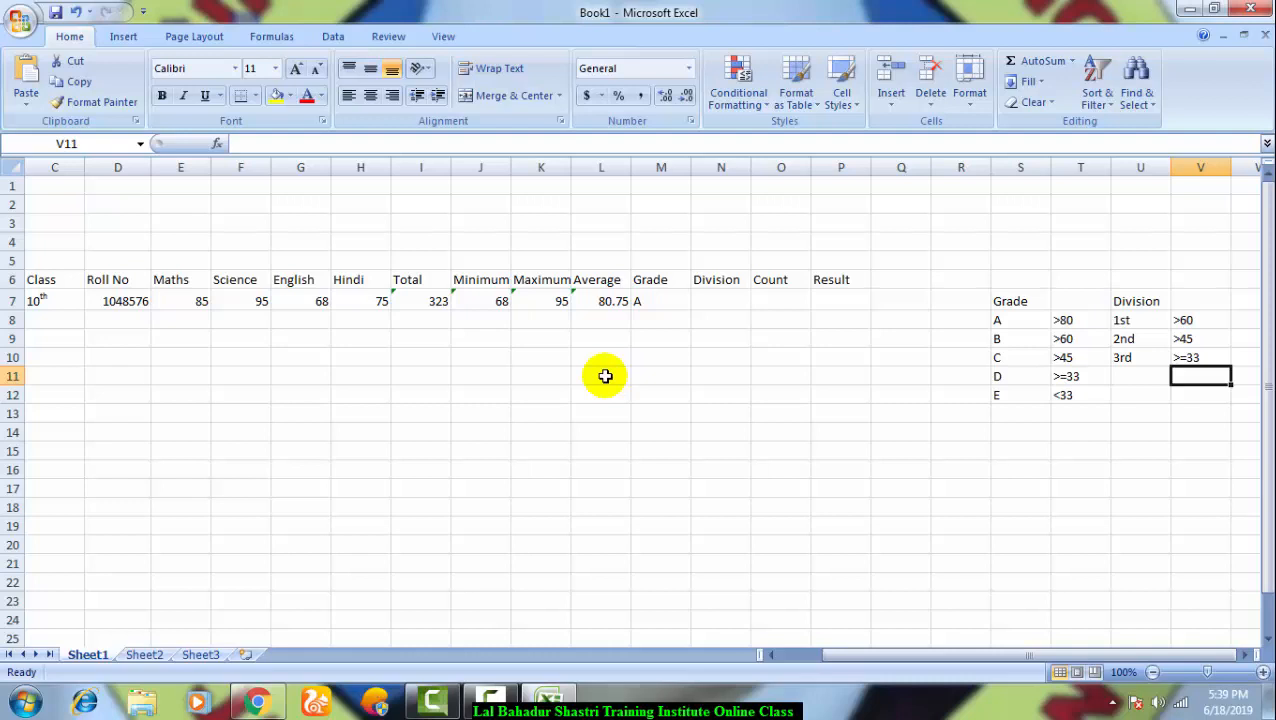
Step: Enter Space as the last division label in U11
key("Left")
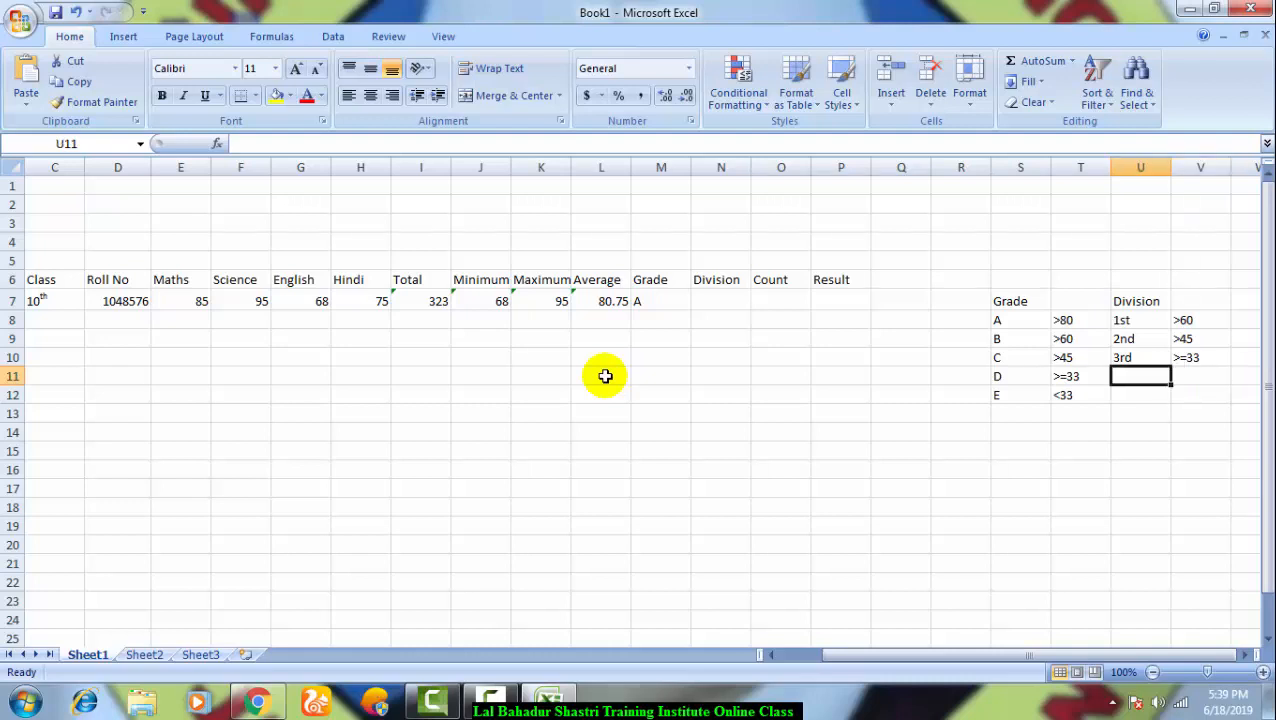
type("Null")
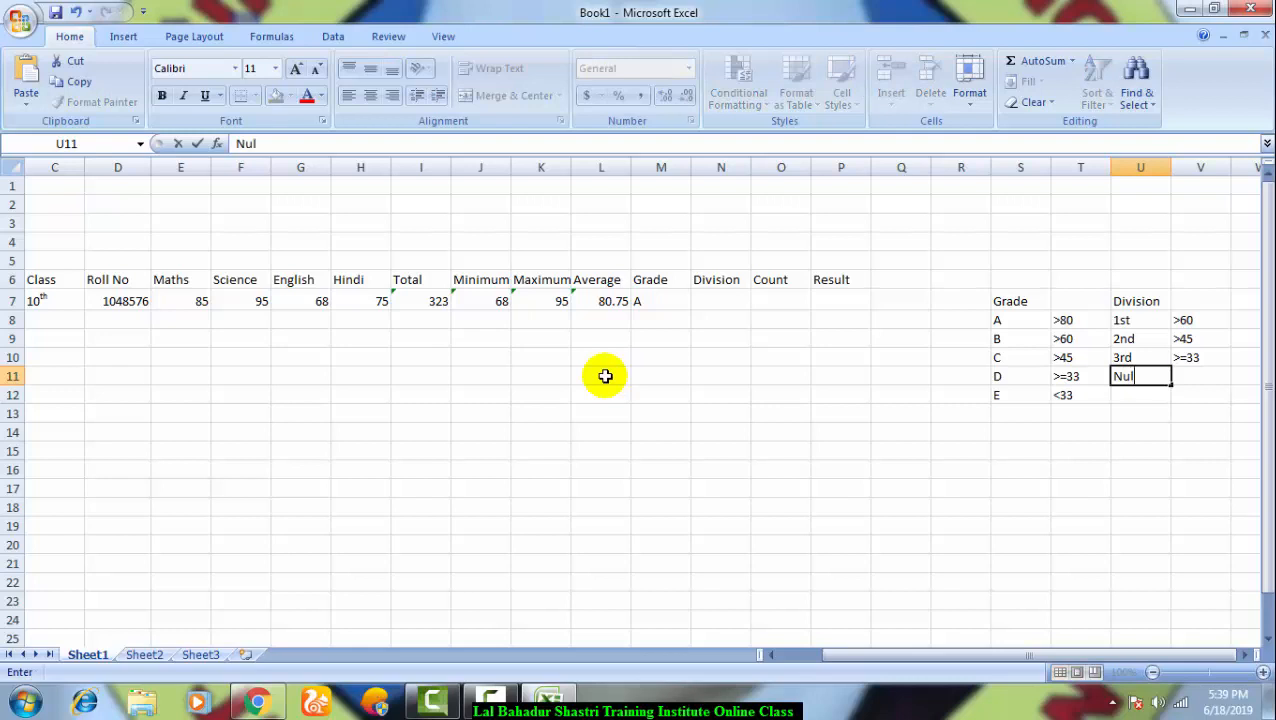
key("BackSpace")
key("BackSpace")
type("\\\\\\")
key("BackSpace")
key("BackSpace")
key("BackSpace")
key("BackSpace")
key("BackSpace")
type("Space")
key("Return")
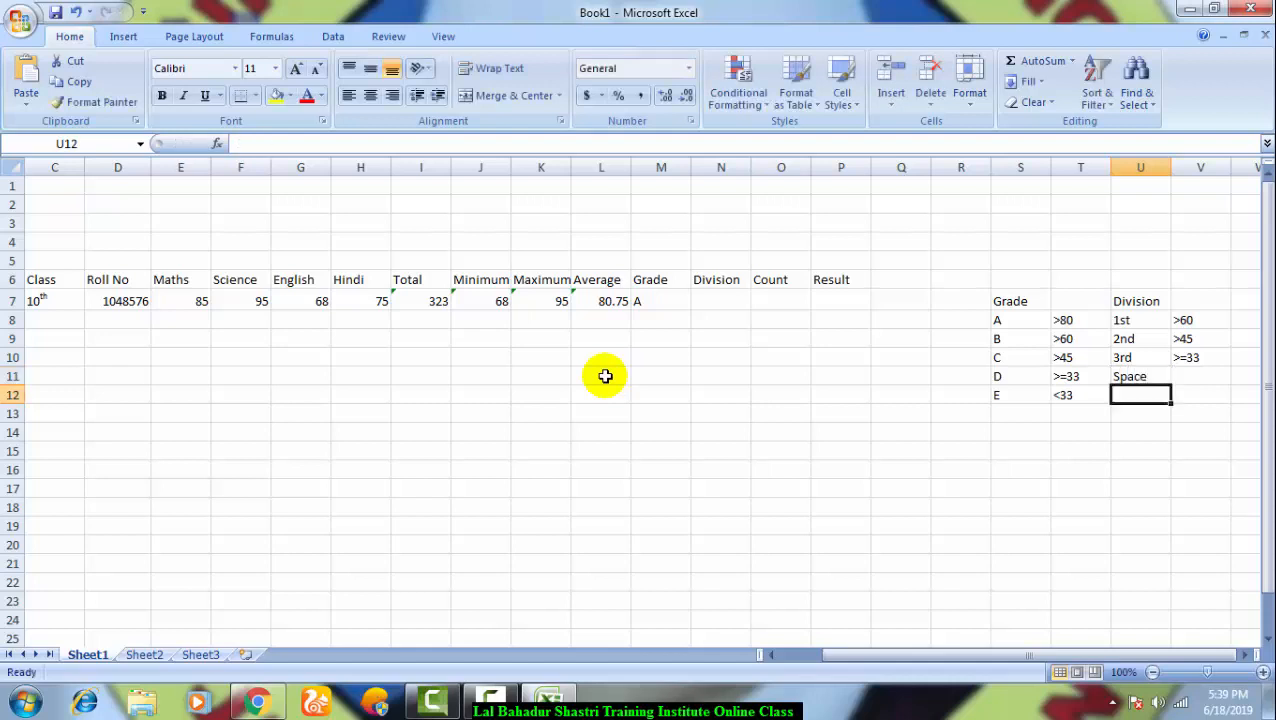
key("Left")
key("Left")
key("Left")
key("Left")
key("Up")
key("Up")
key("Left")
key("Left")
key("Left")
key("Up")
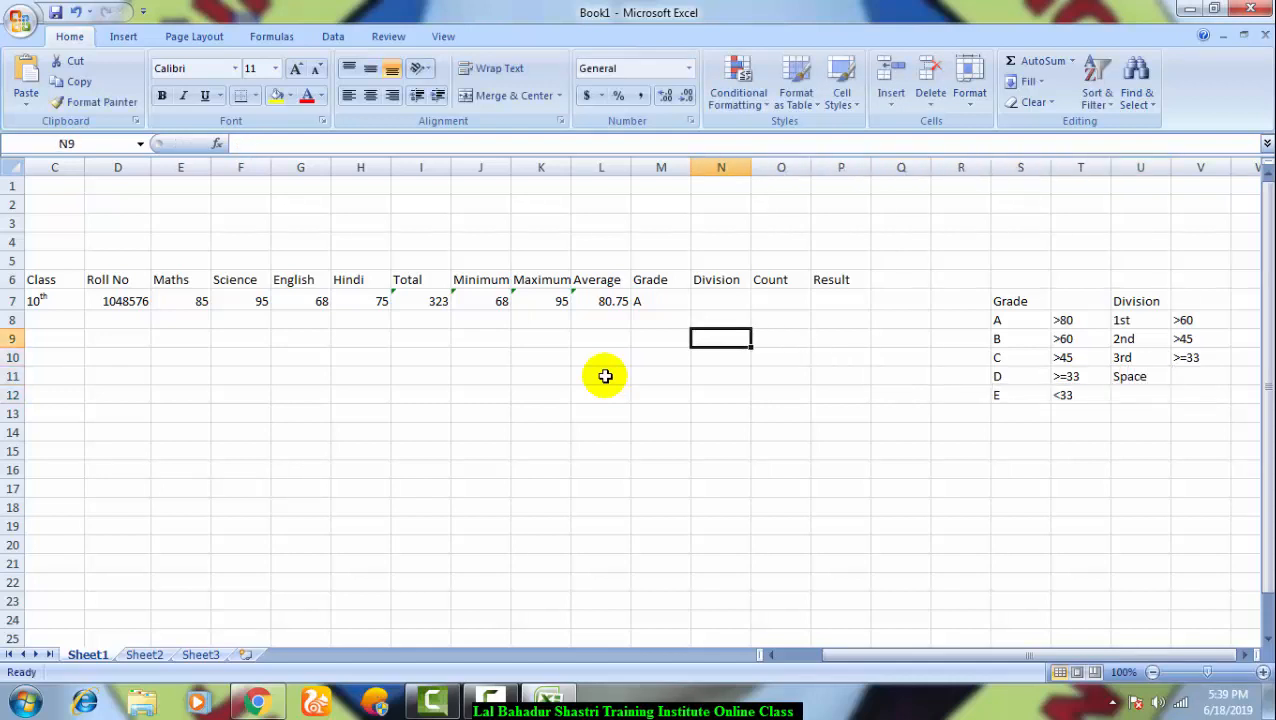
Step: Start N7's division formula: 1st when the L7 average exceeds 60
key("Up")
key("Up")
type("=")
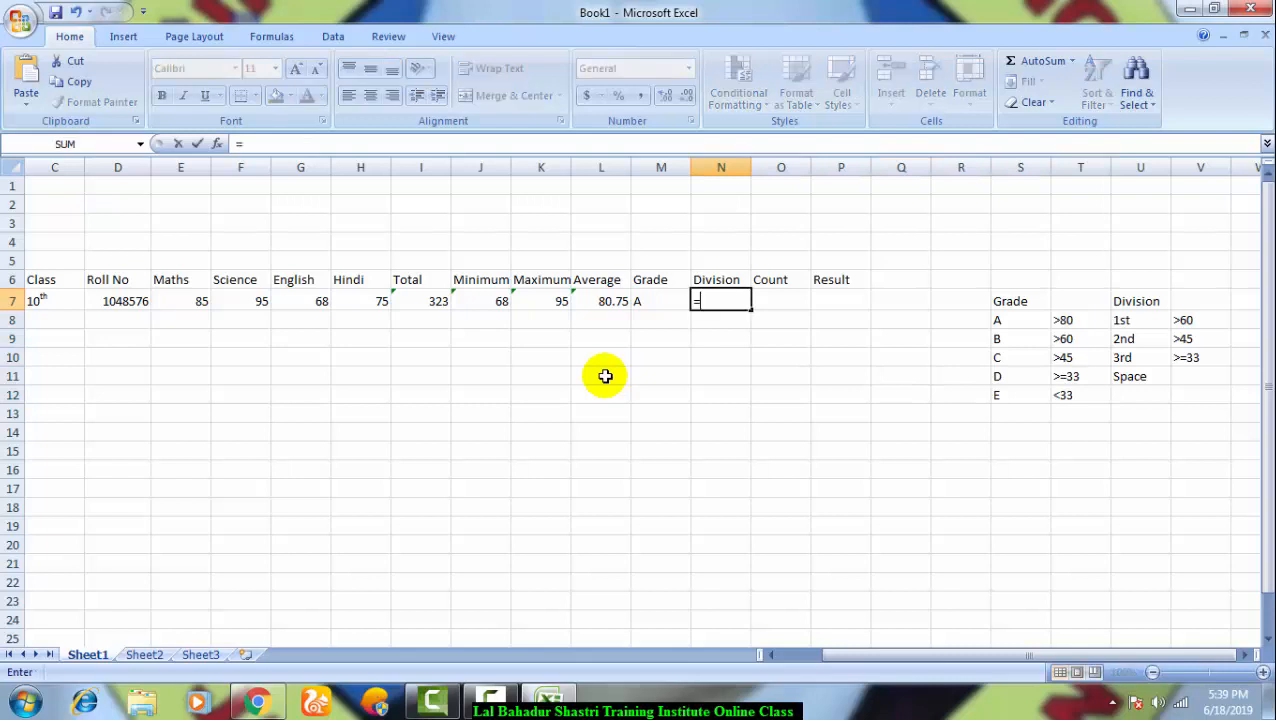
type("if(")
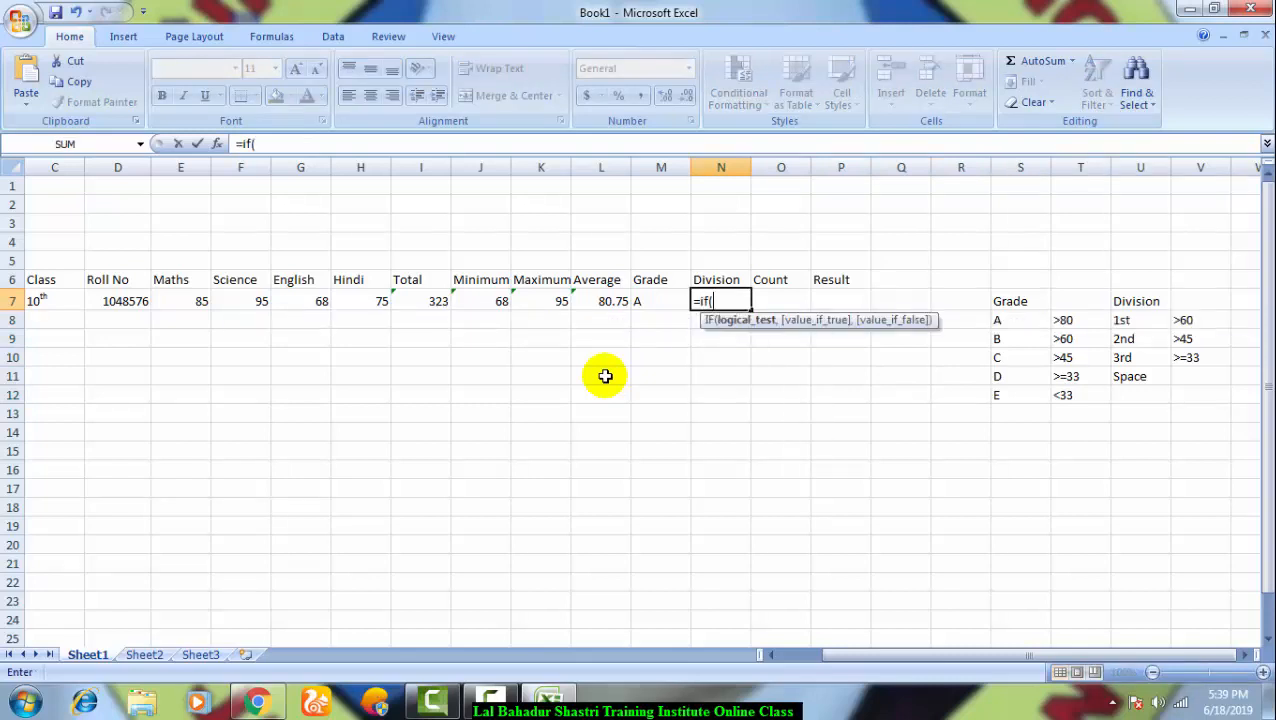
left_click(603, 301)
type(">")
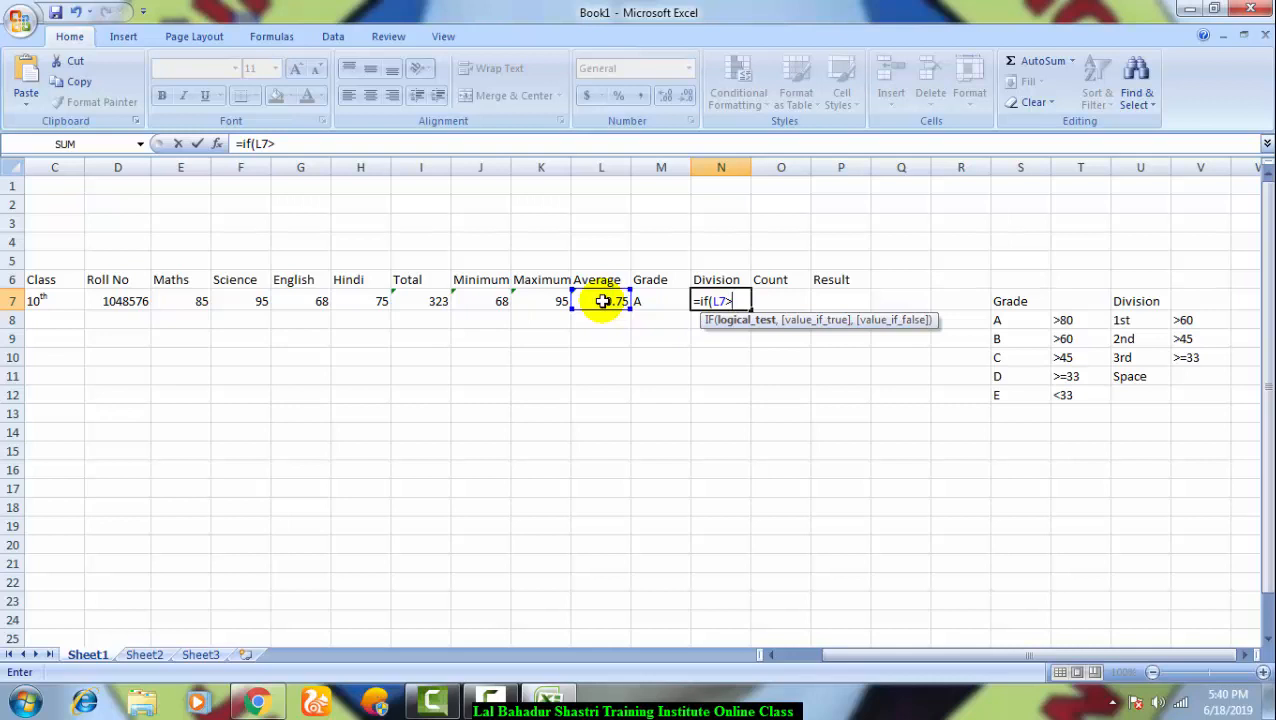
type("60\"")
key("BackSpace")
type(",\"")
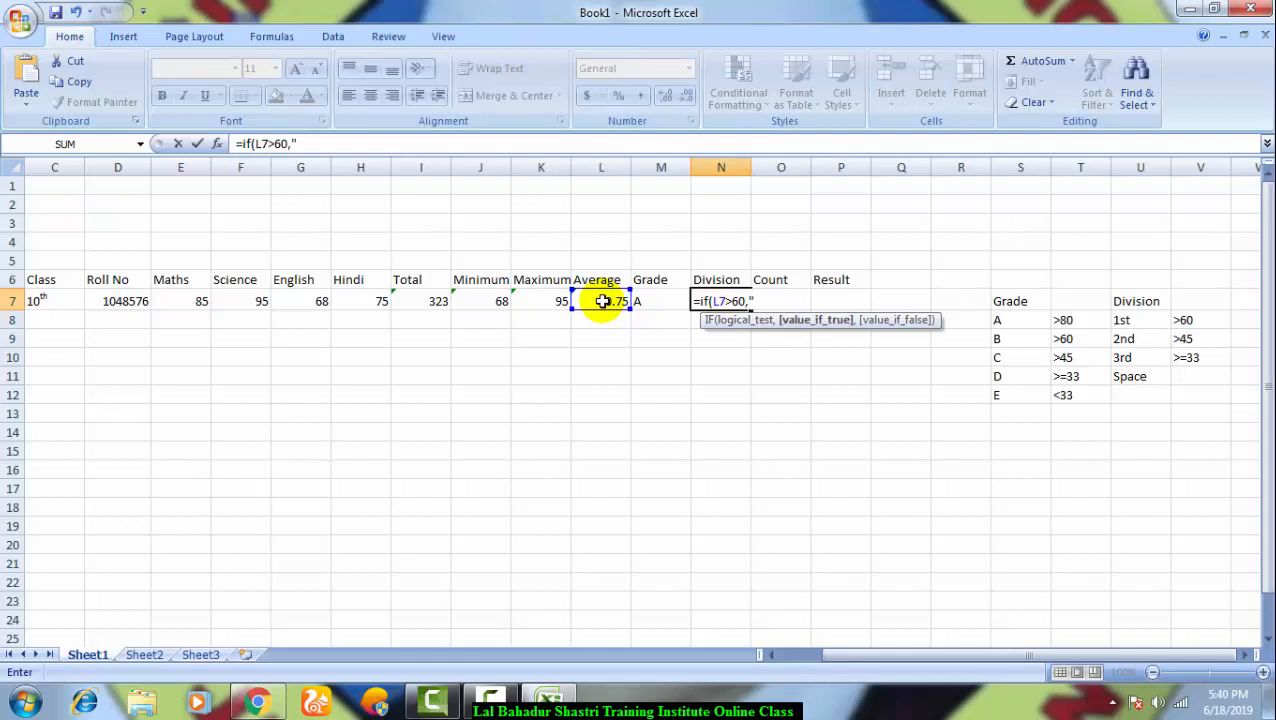
type("A\",")
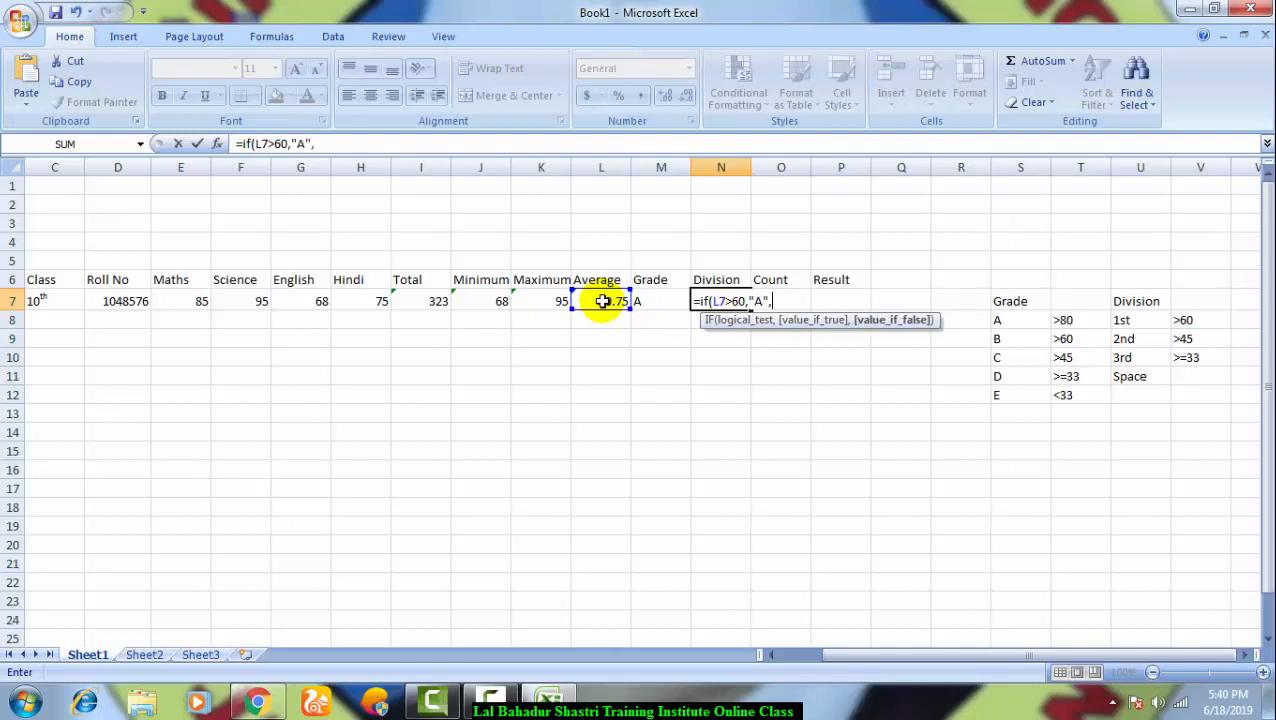
key("BackSpace")
key("BackSpace")
key("BackSpace")
type("1s")
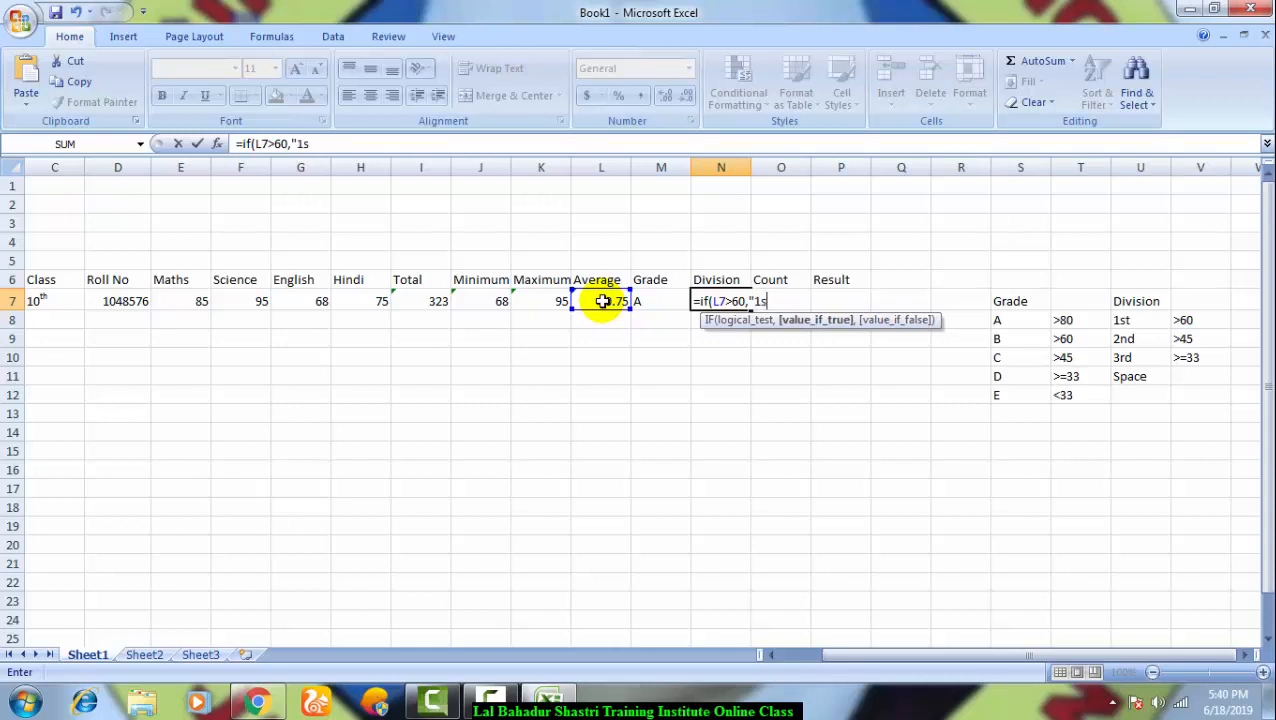
type("t\",if(")
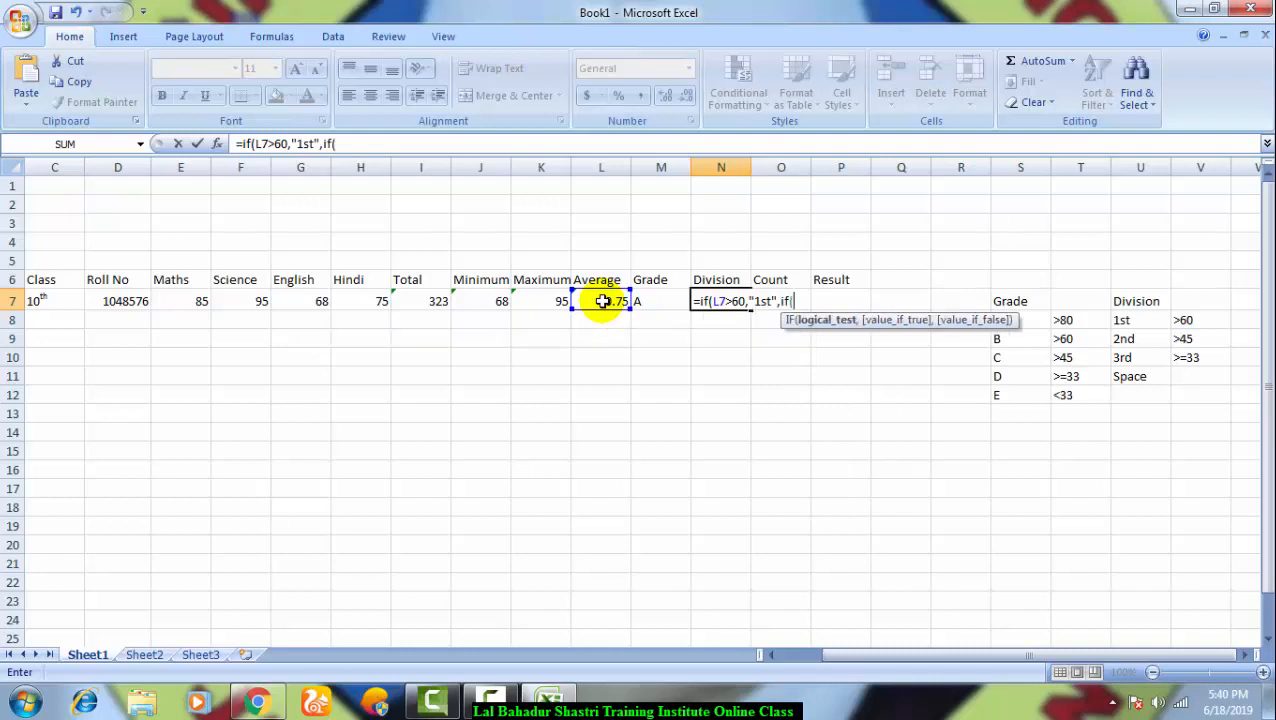
Step: Add 2nd above 45, 3rd at >=33, else a blank, giving 1st
left_click(603, 301)
type(">45,\"")
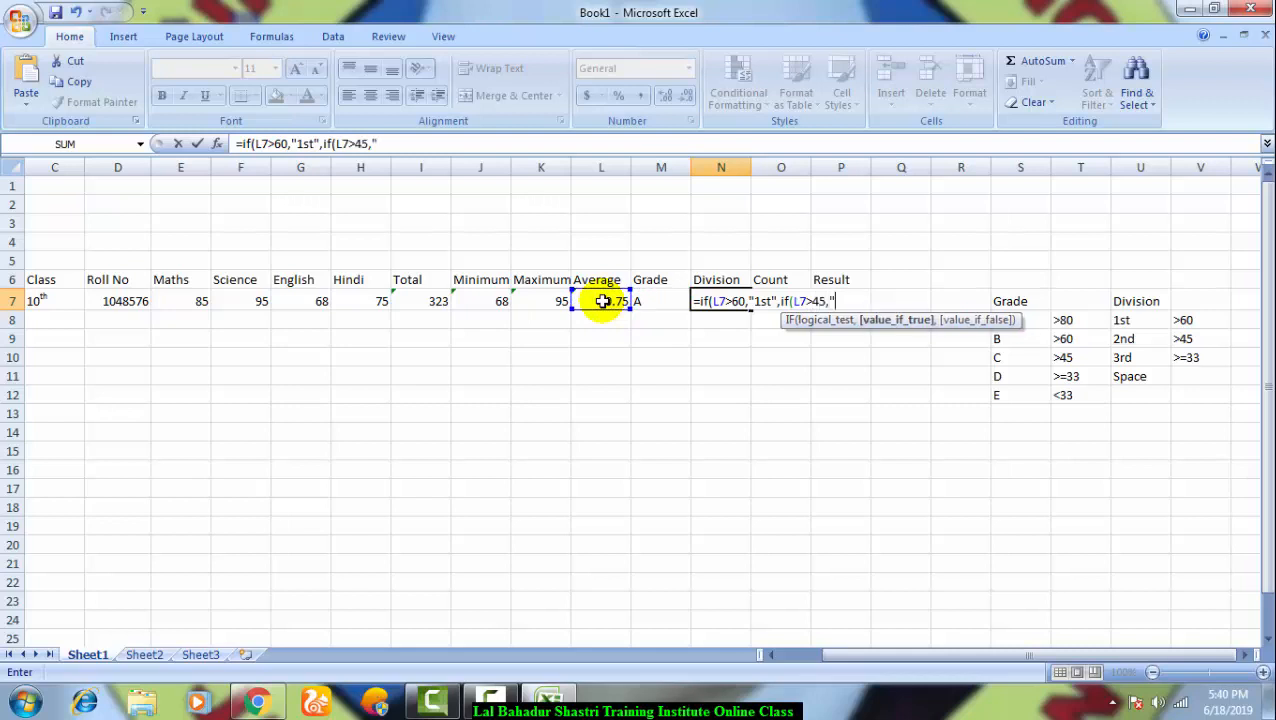
type("2")
type("nd\"")
type(",")
type("if(")
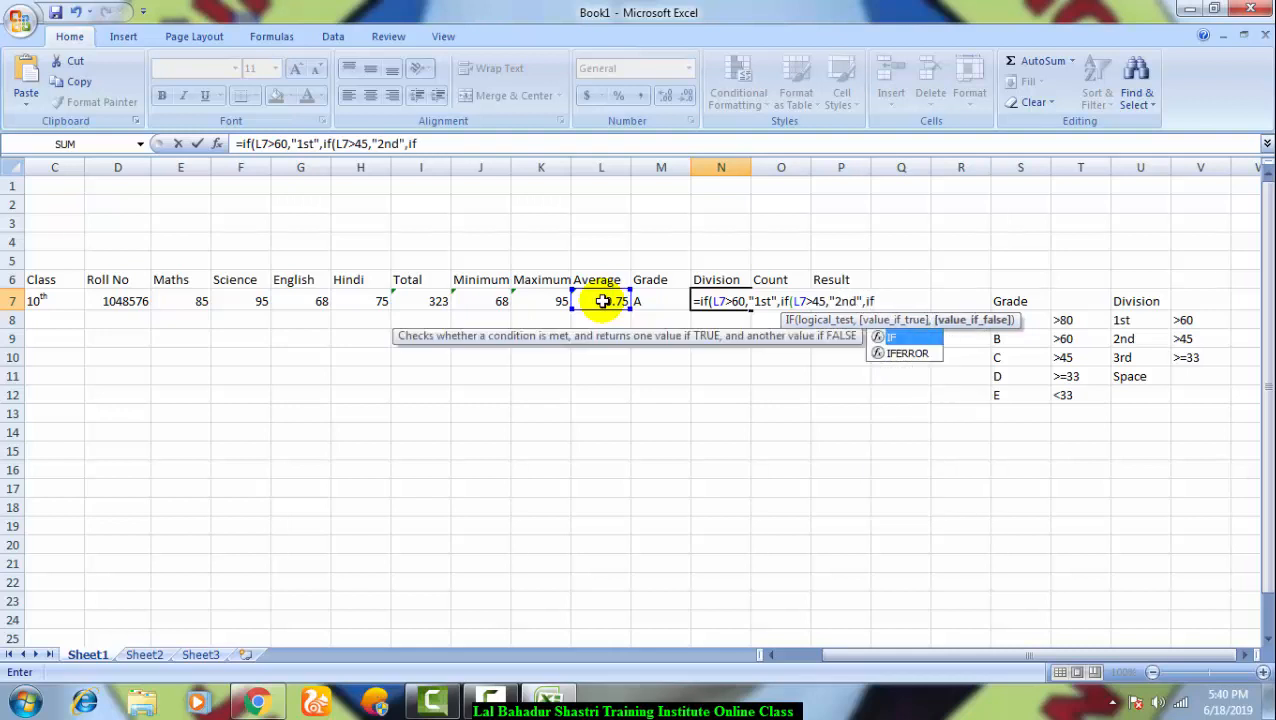
left_click(603, 301)
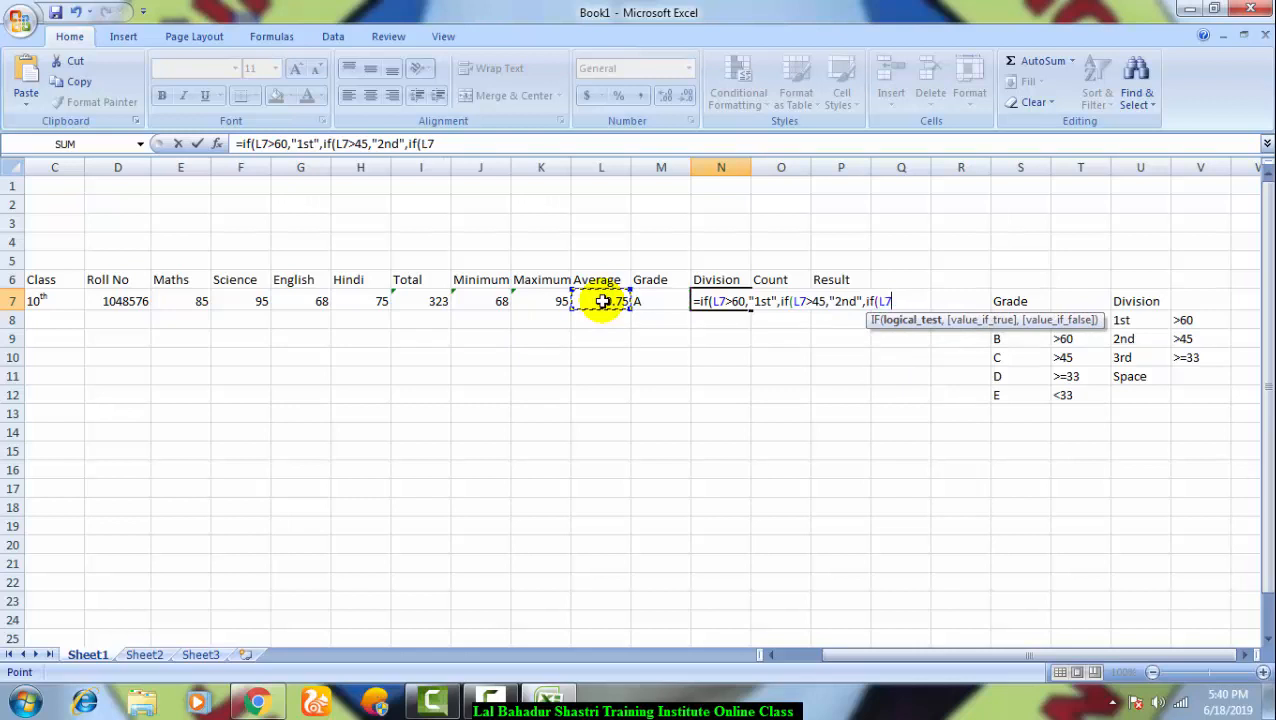
type(">33,\"")
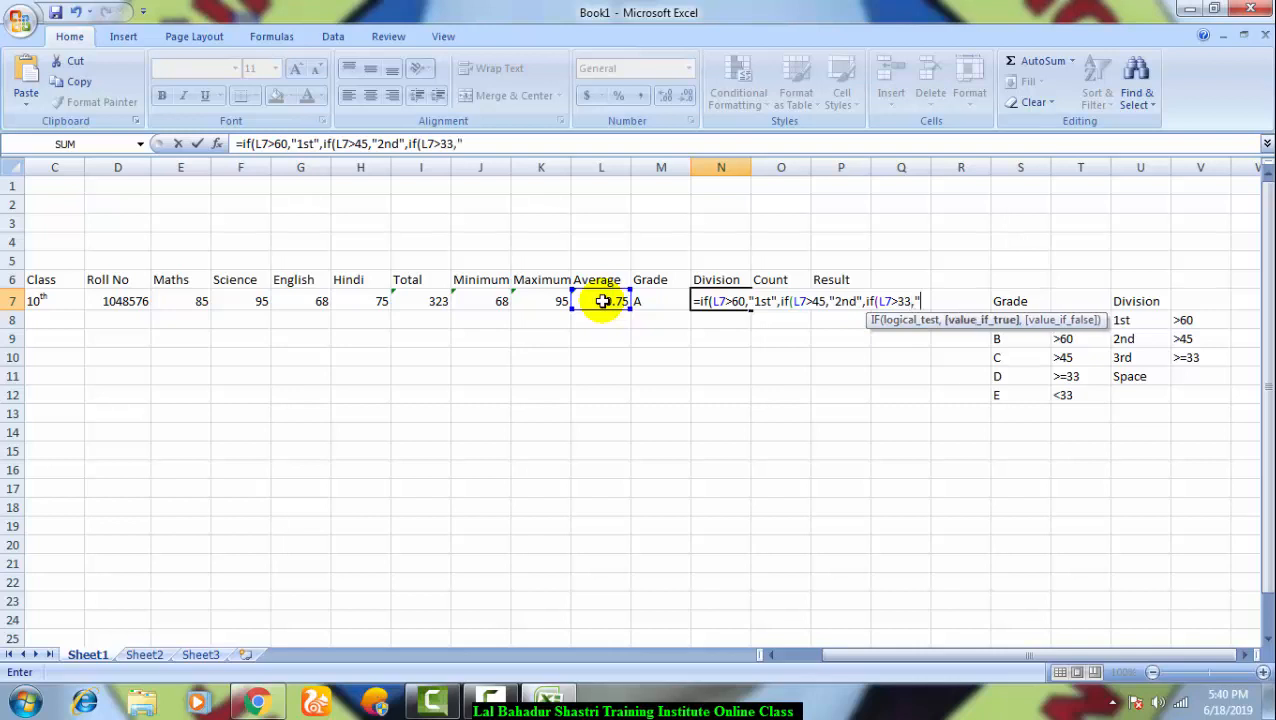
type("3rd\",")
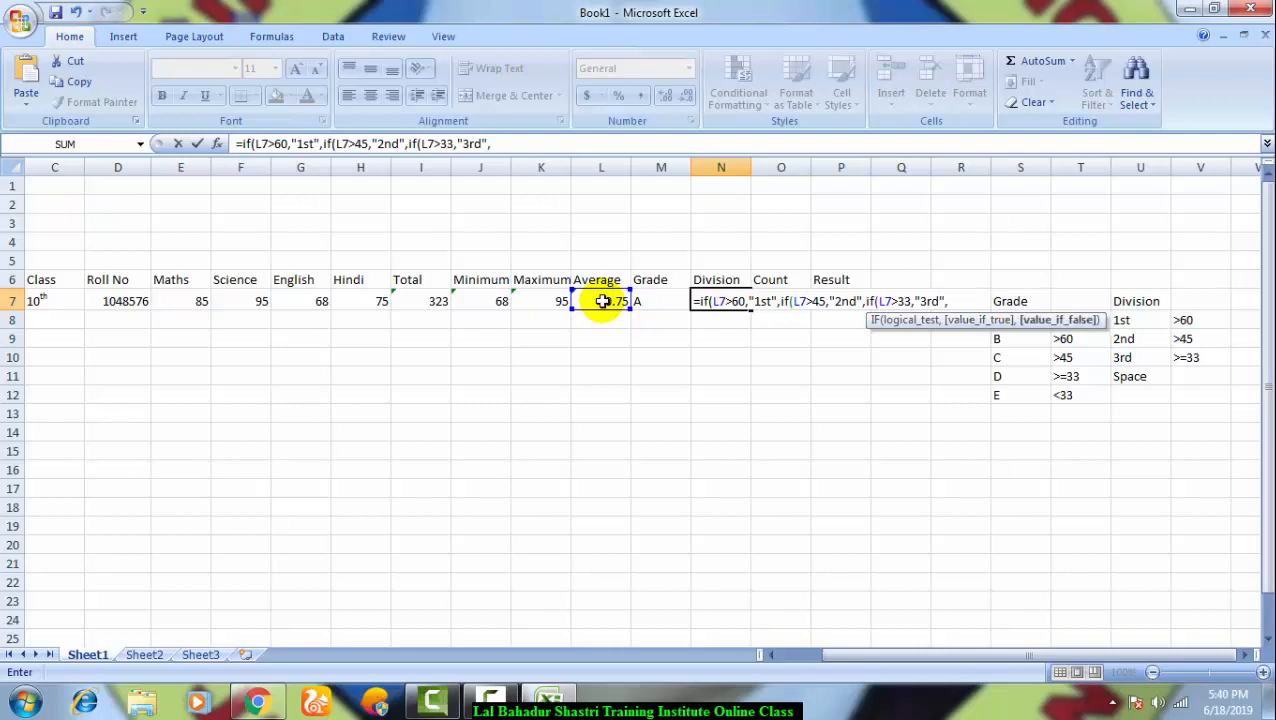
type("\" \")))")
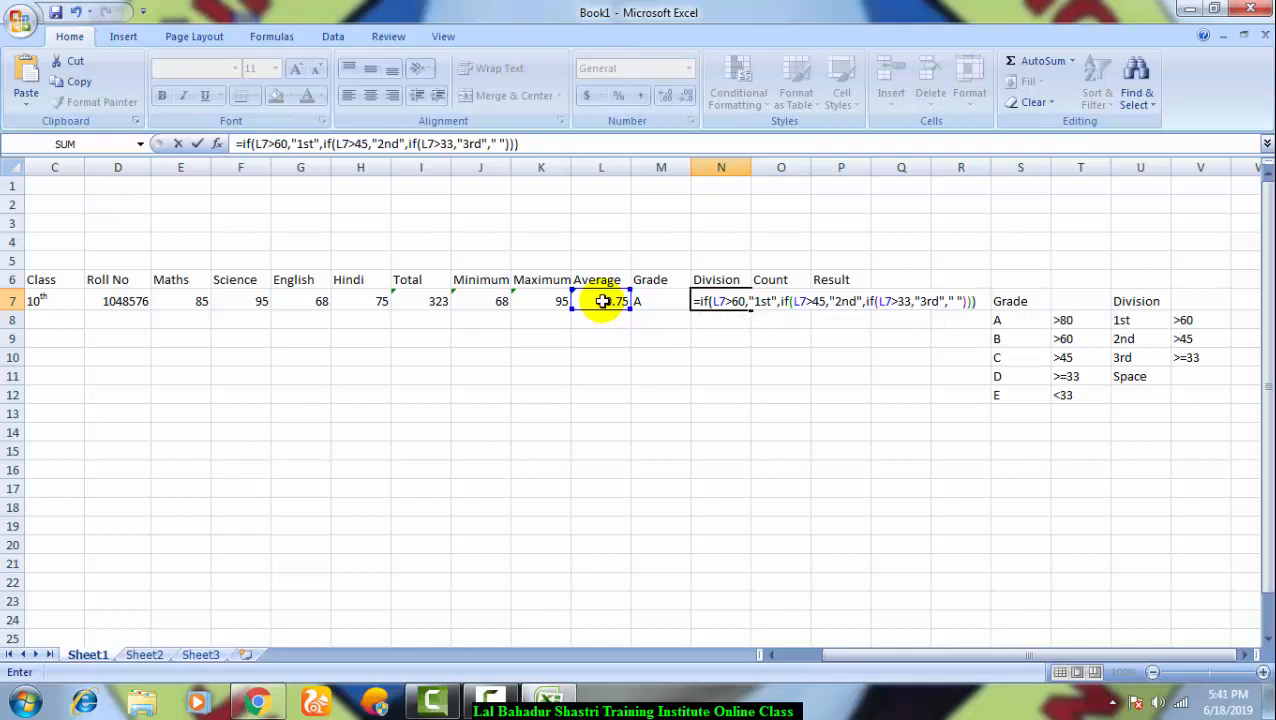
left_click(443, 145)
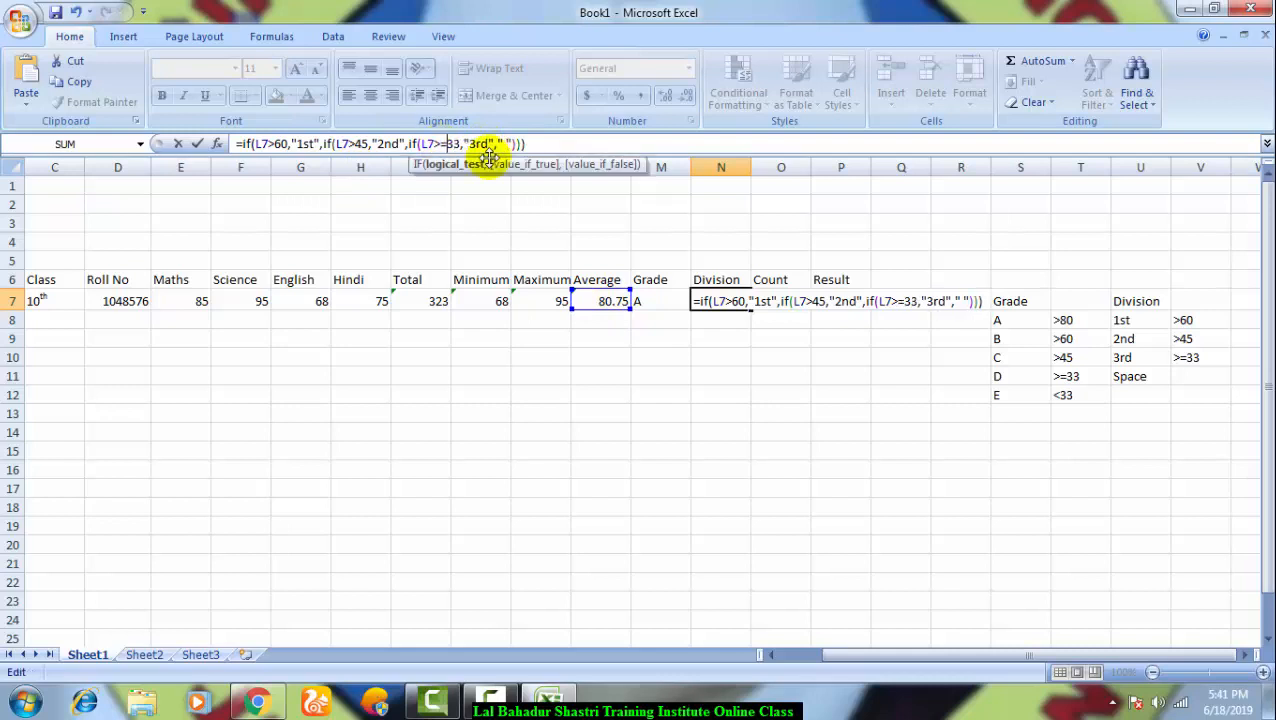
key("Return")
key("Up")
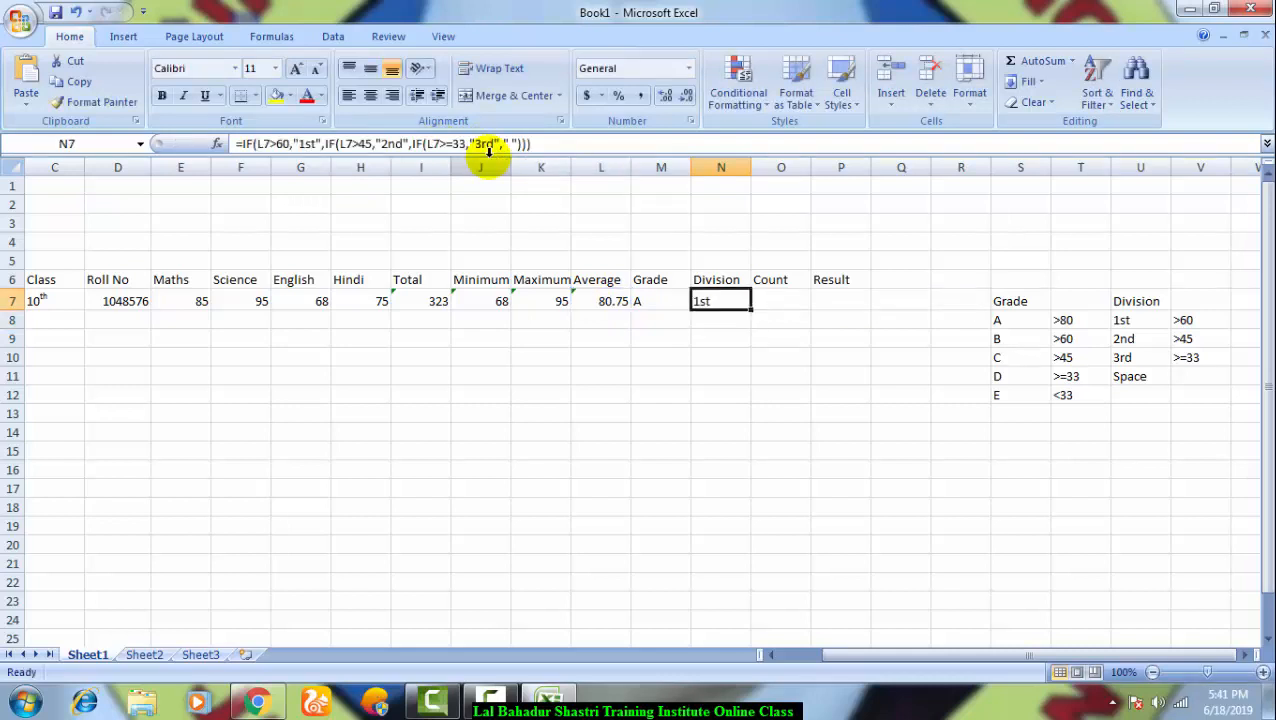
key("Right")
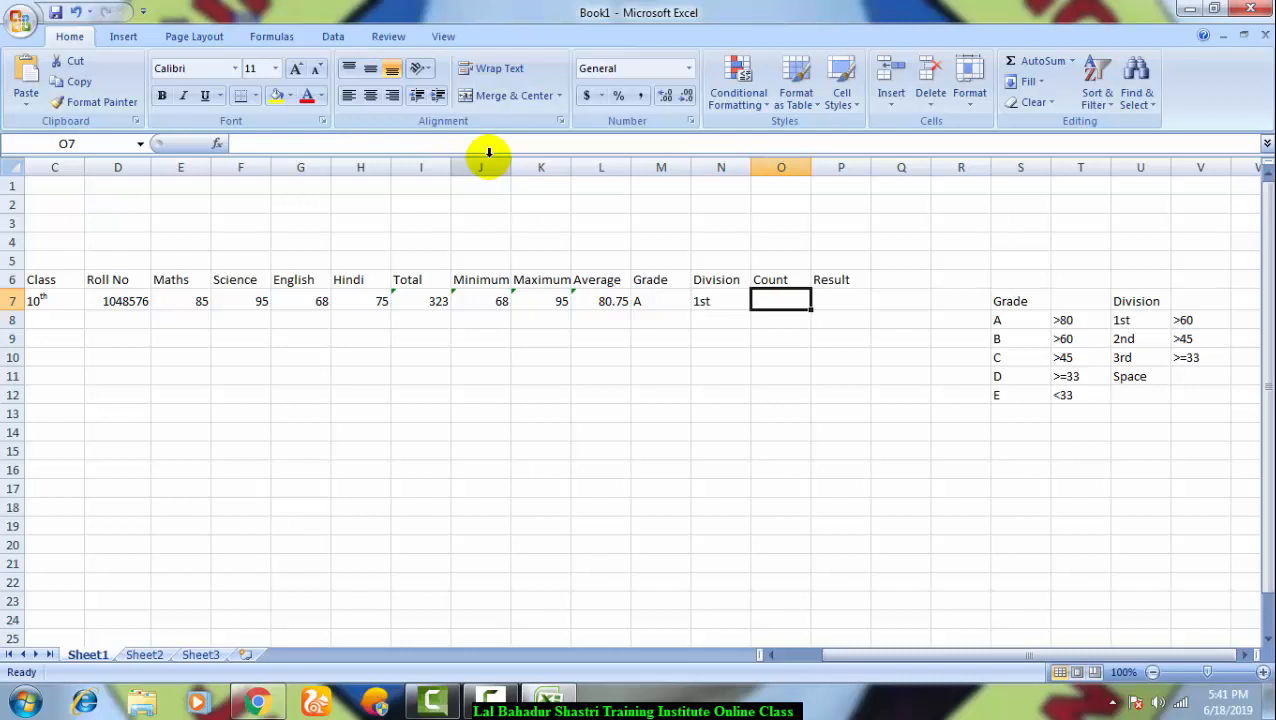
Step: Enter =COUNTIF(E7:H7,"<33") in O7, which returns 0
type("=")
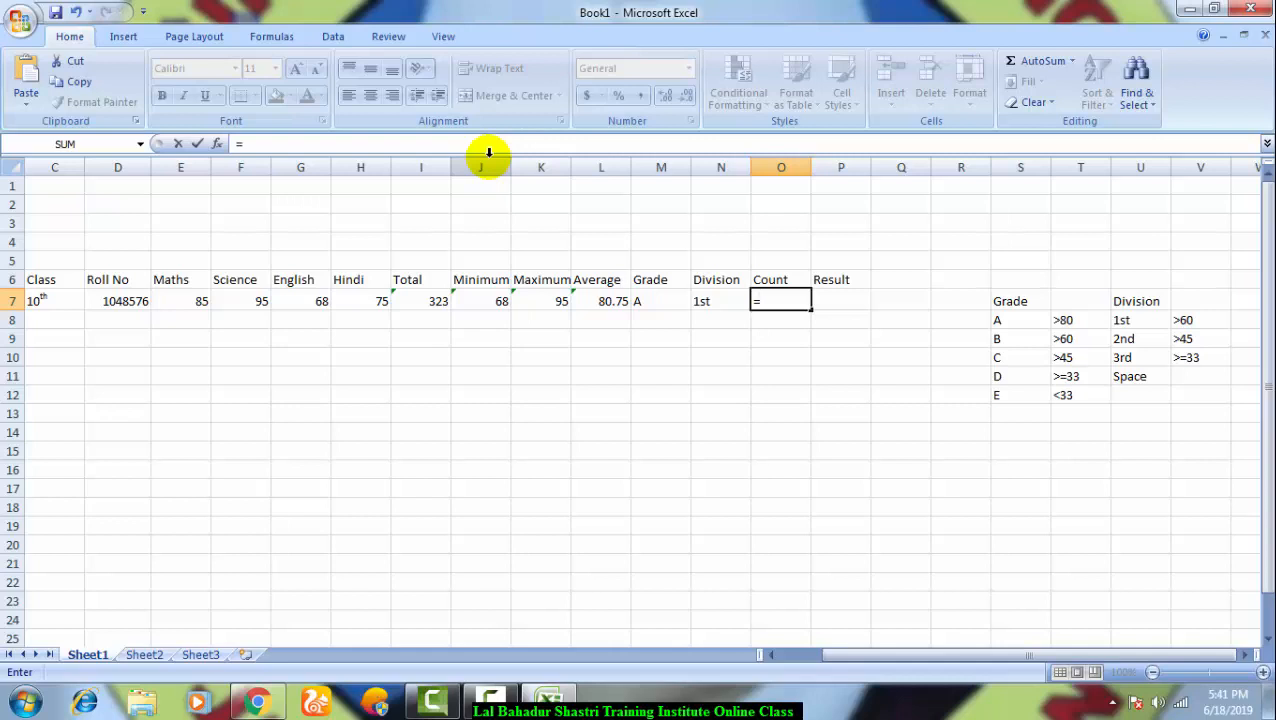
type("cunt")
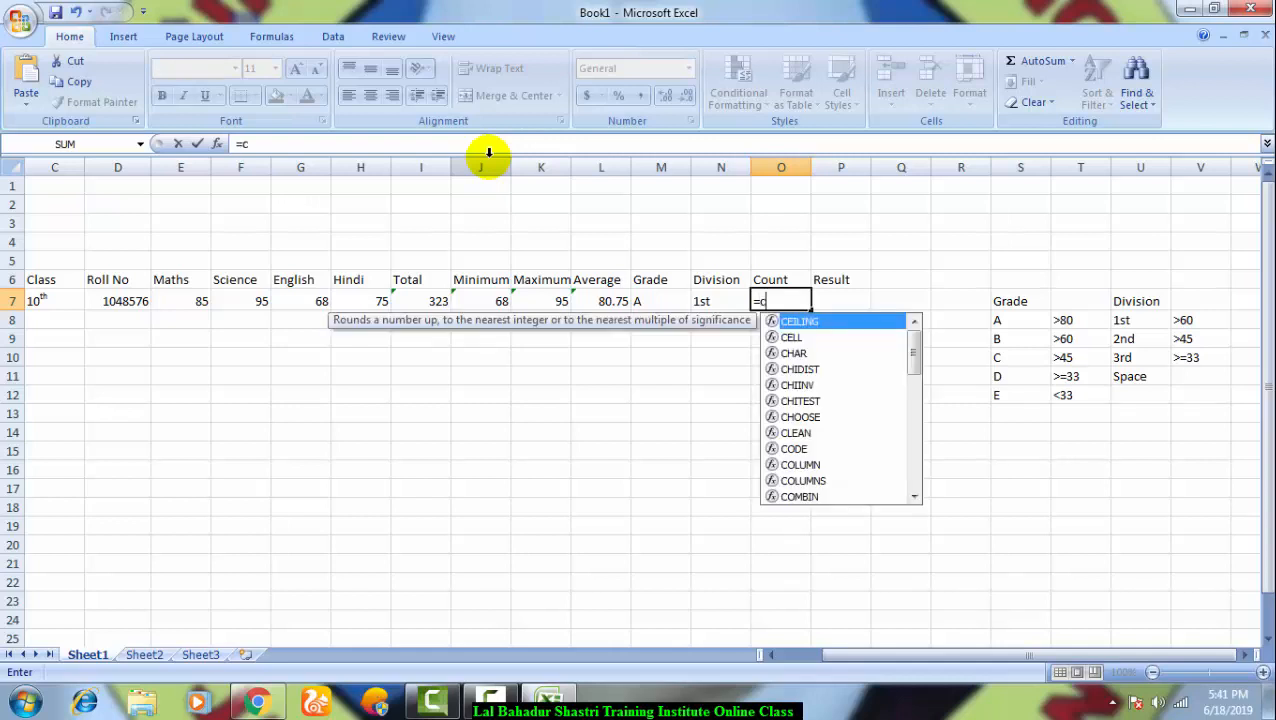
key("BackSpace")
key("BackSpace")
key("BackSpace")
type("ount")
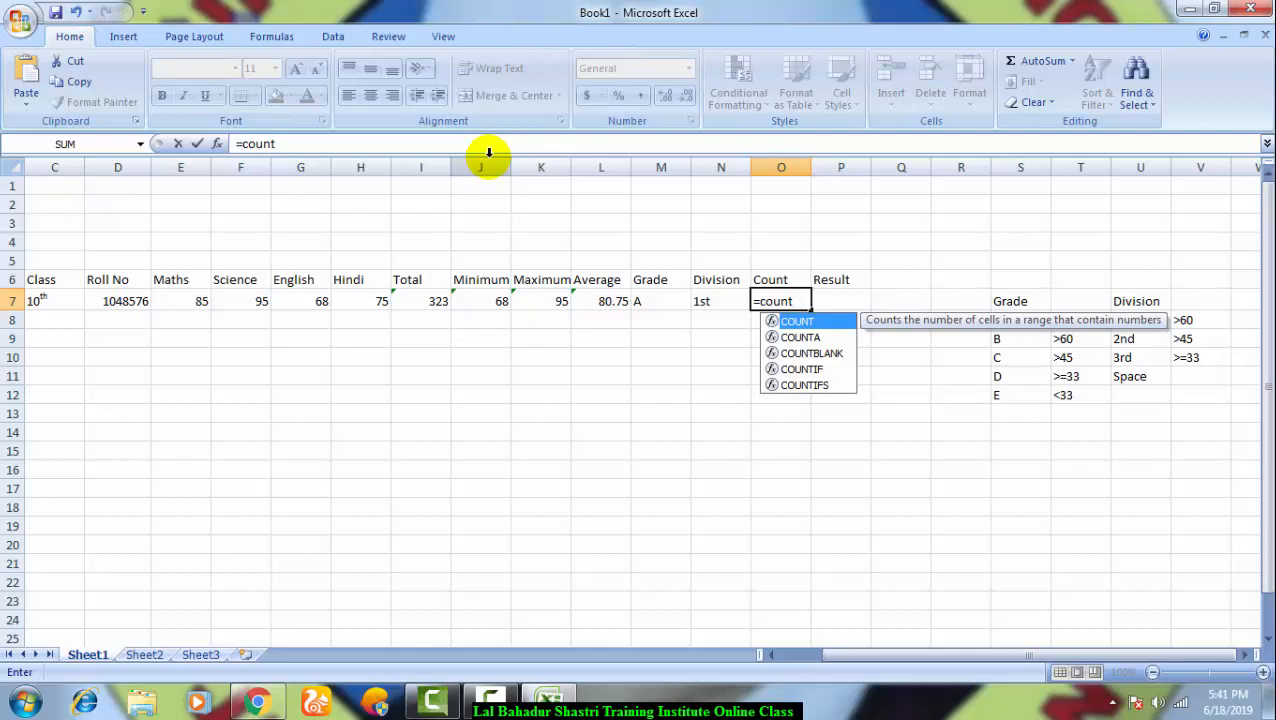
type("if(")
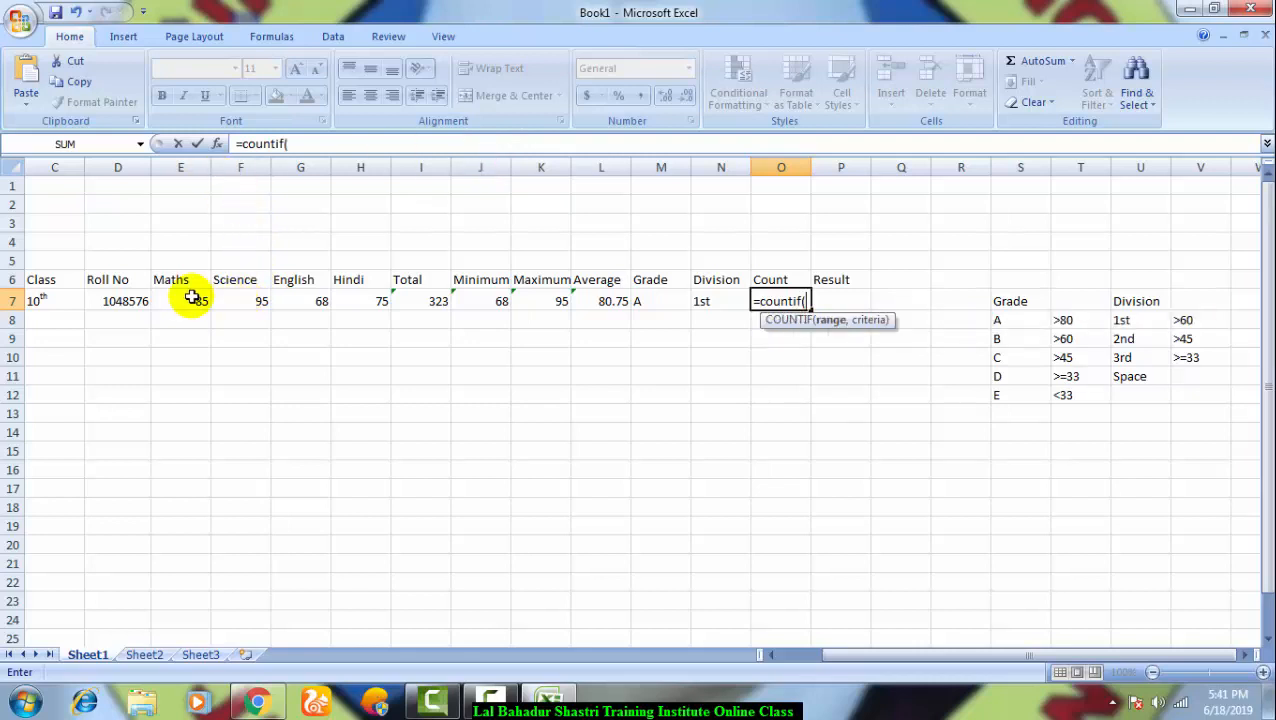
left_click_drag(183, 300, 362, 297)
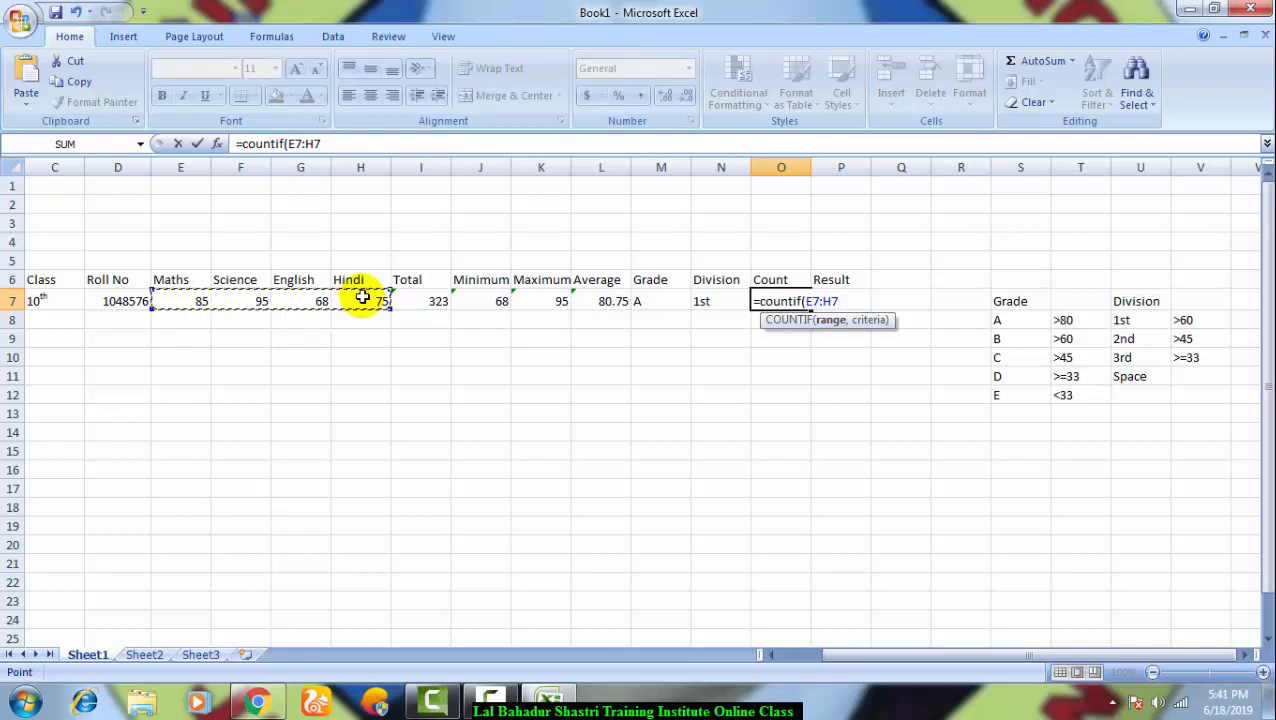
type(",\"")
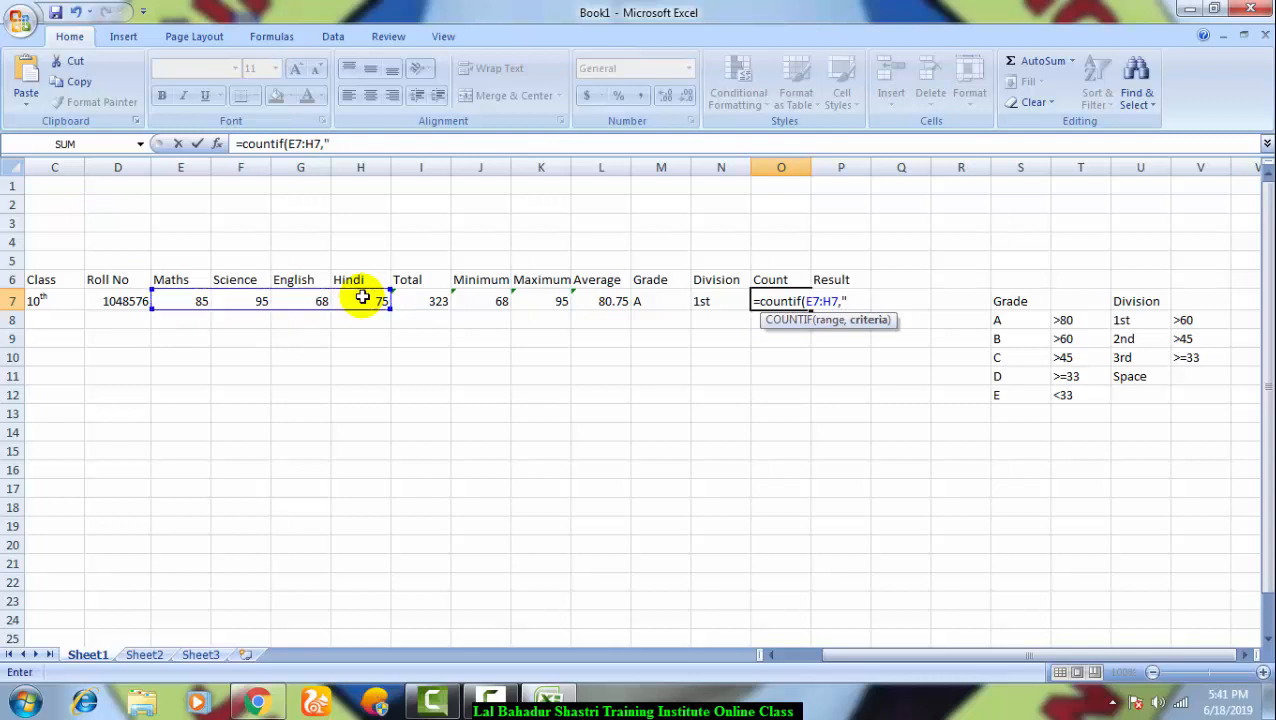
type("<33\")")
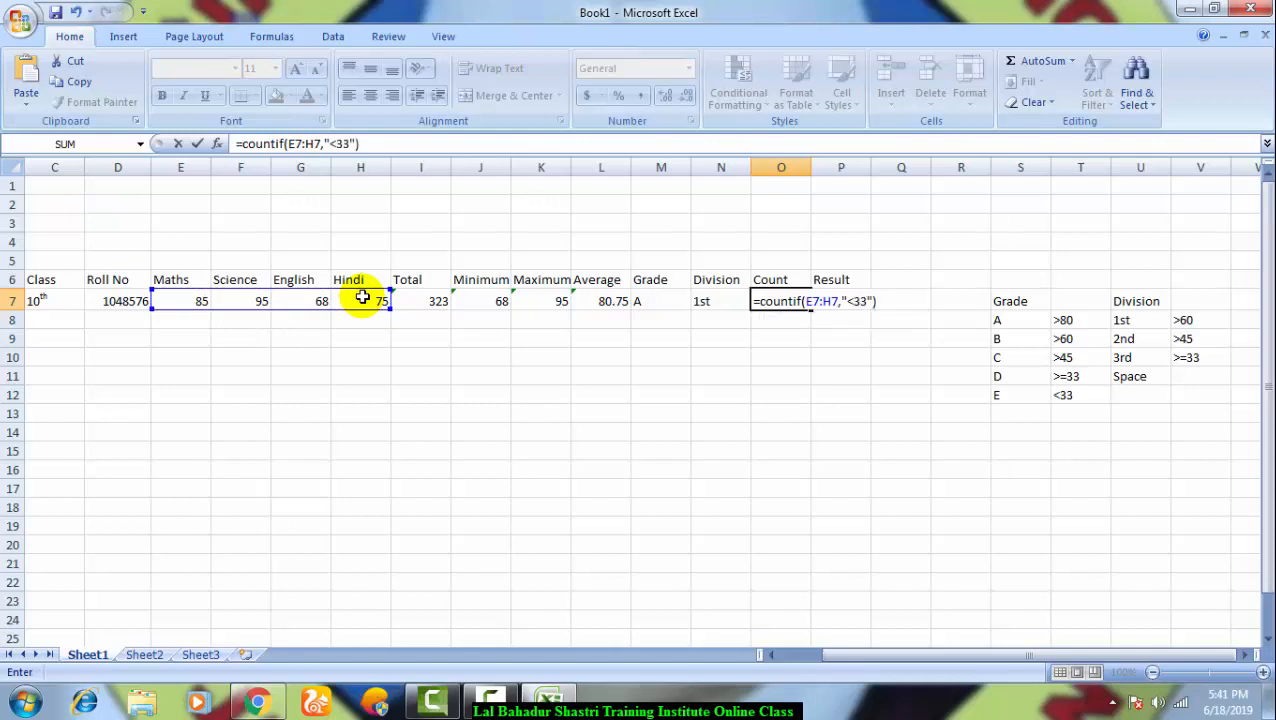
key("Return")
key("Up")
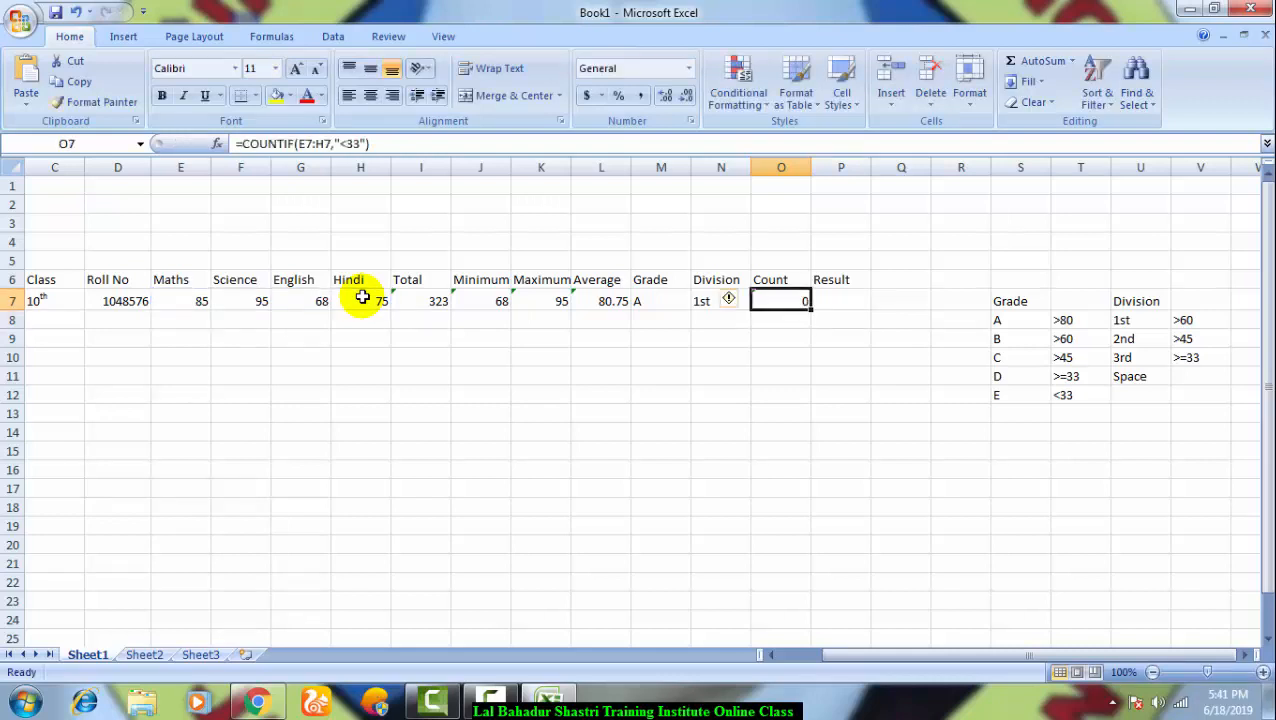
key("Right")
Step: Start P7's result formula: Pass when the count in O7 equals 0
type("=")
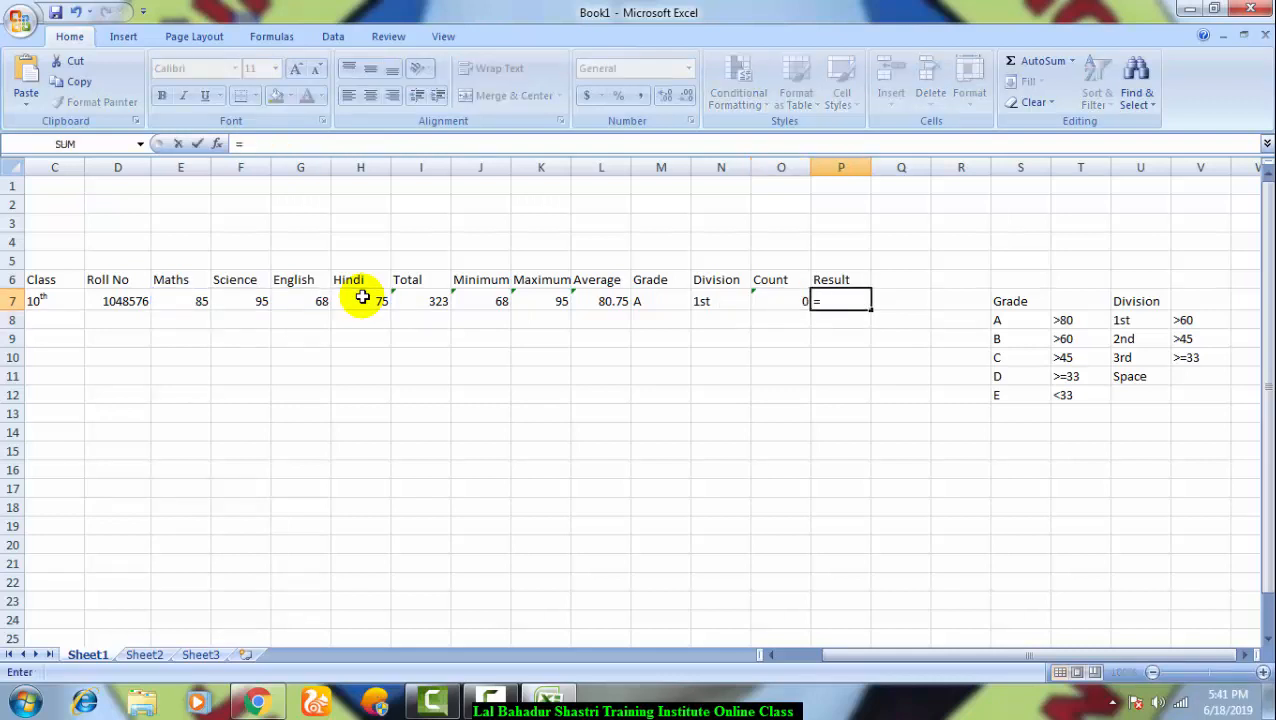
type("if(")
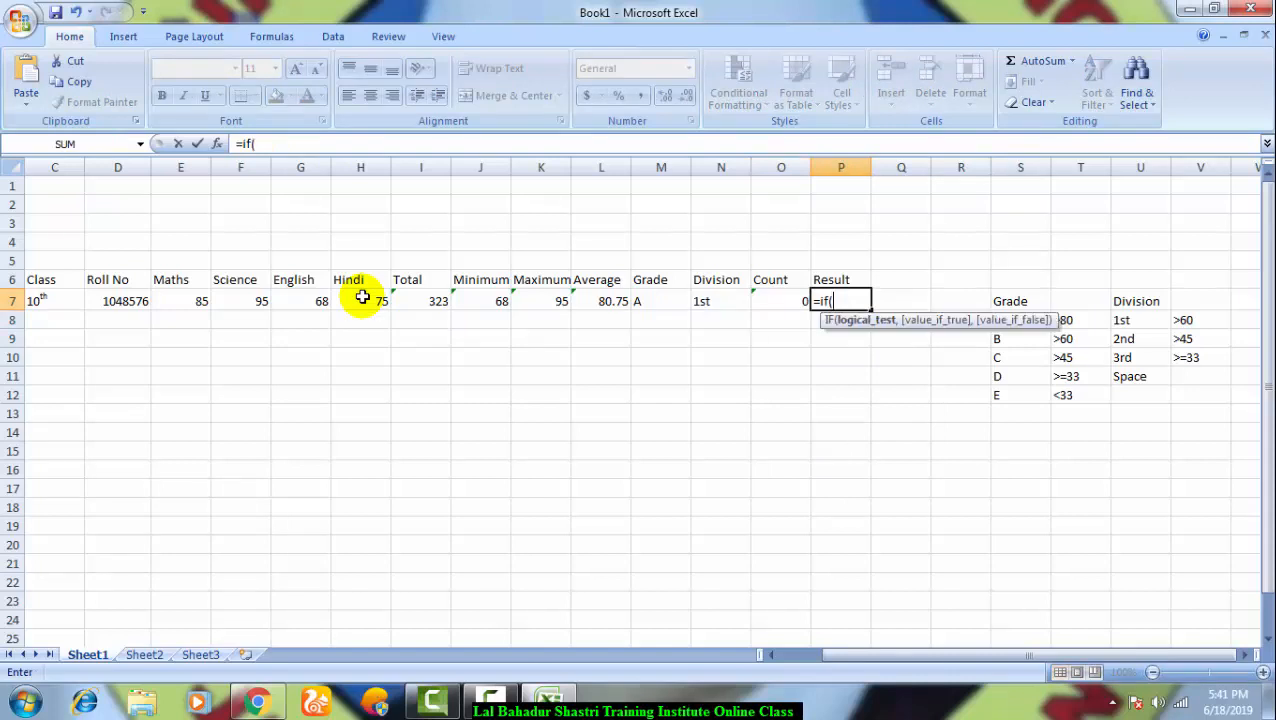
key("Left")
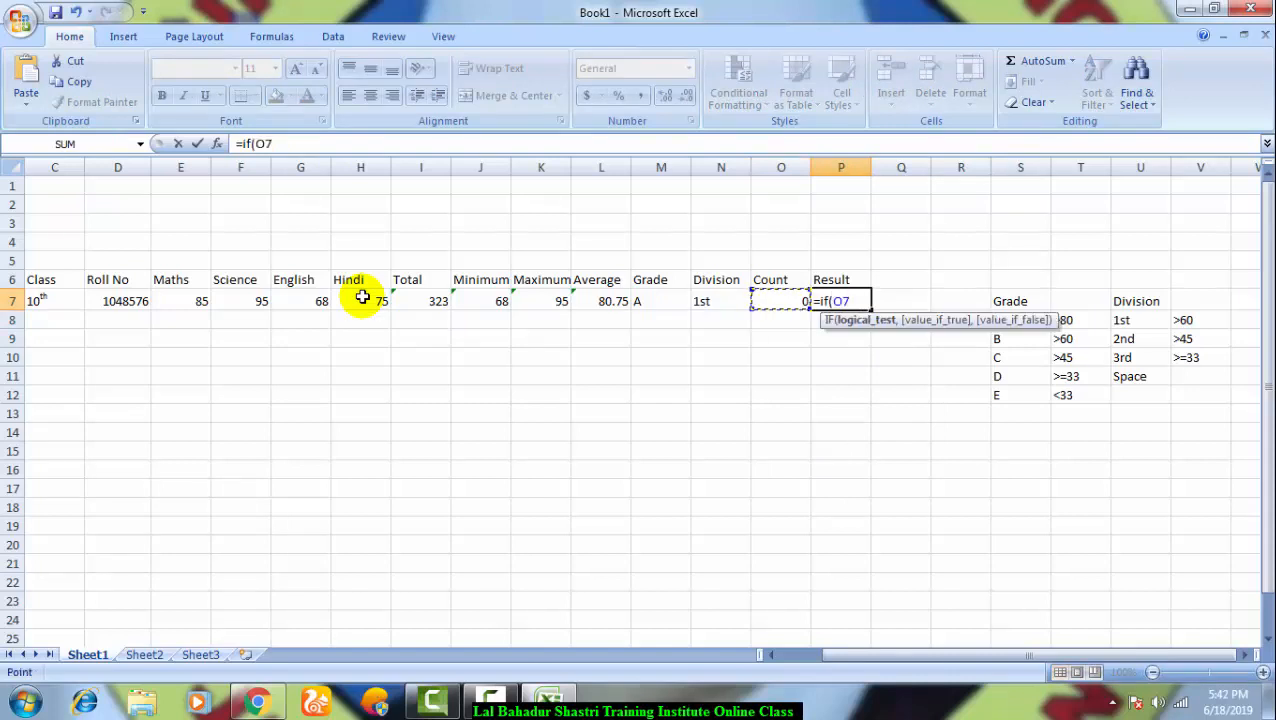
type("=o")
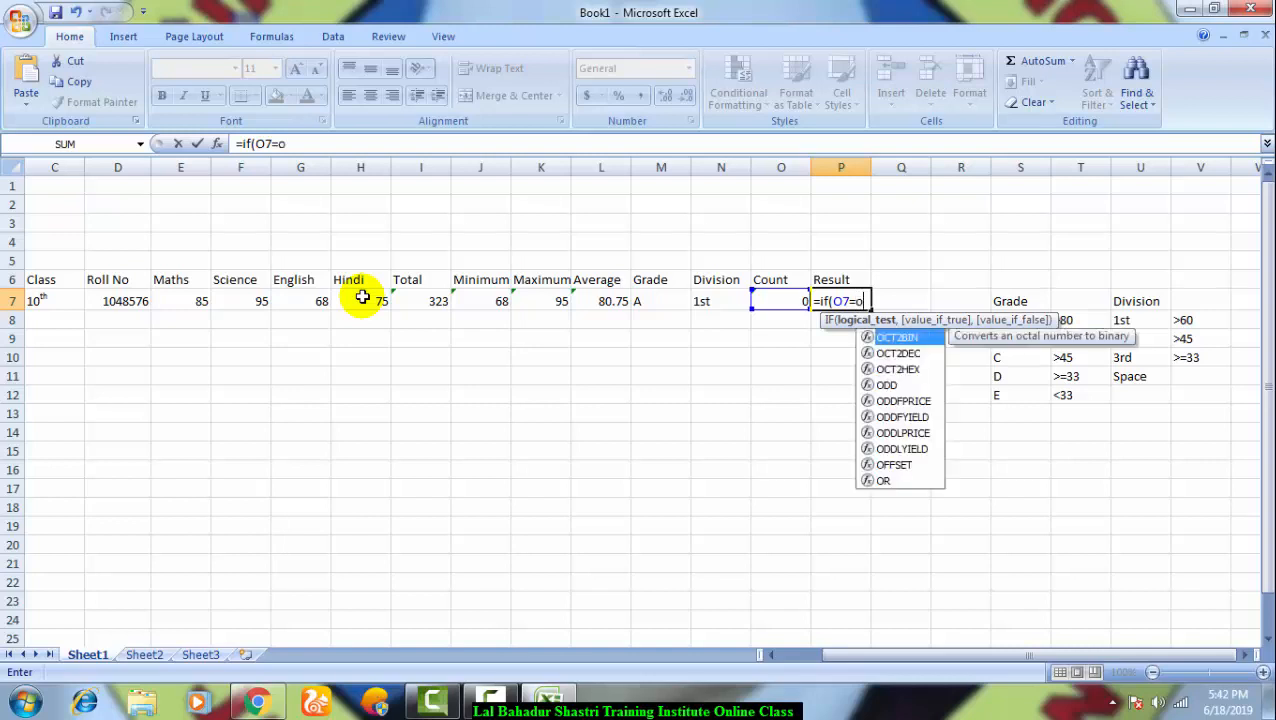
key("BackSpace")
type("0")
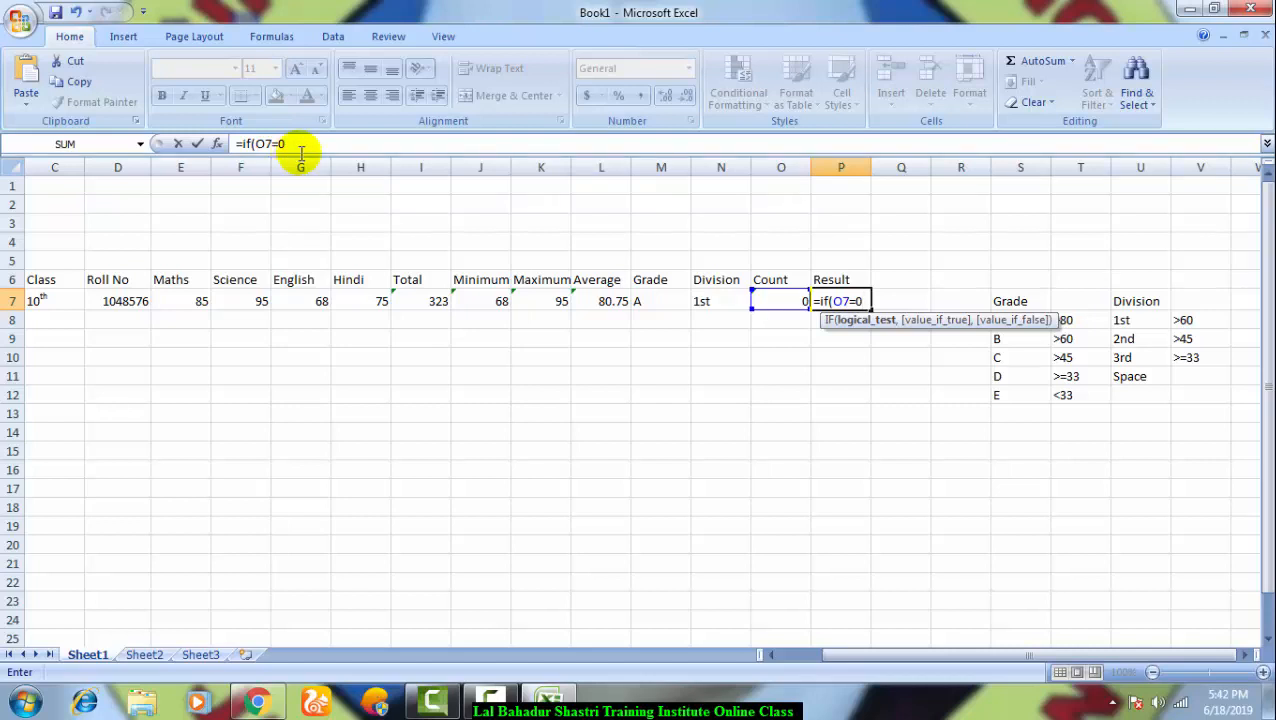
type(",\"")
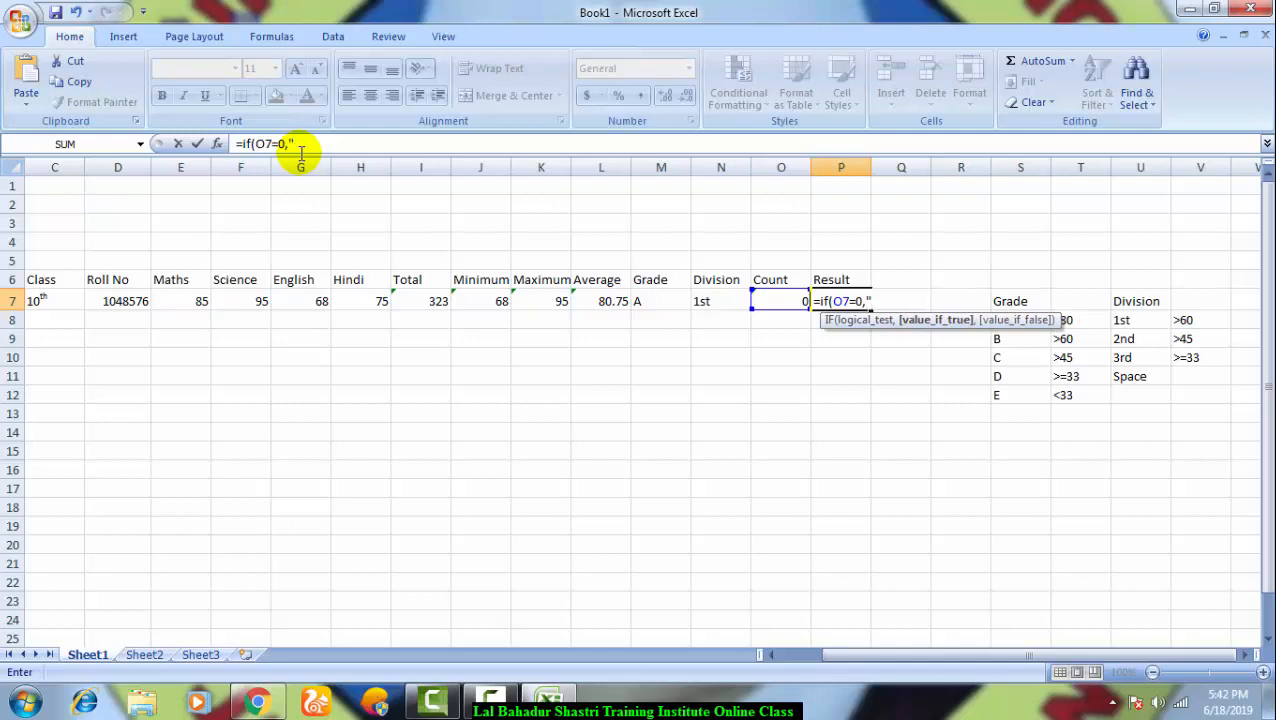
type("Pass\",")
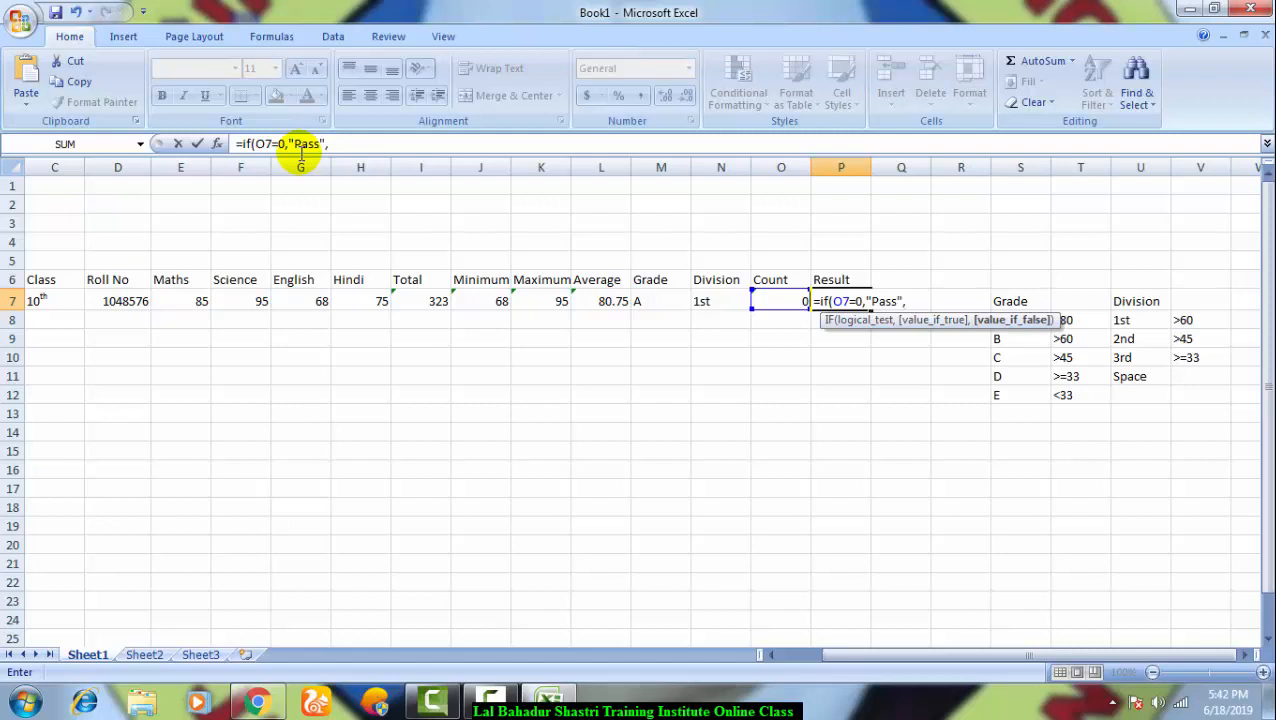
type("if")
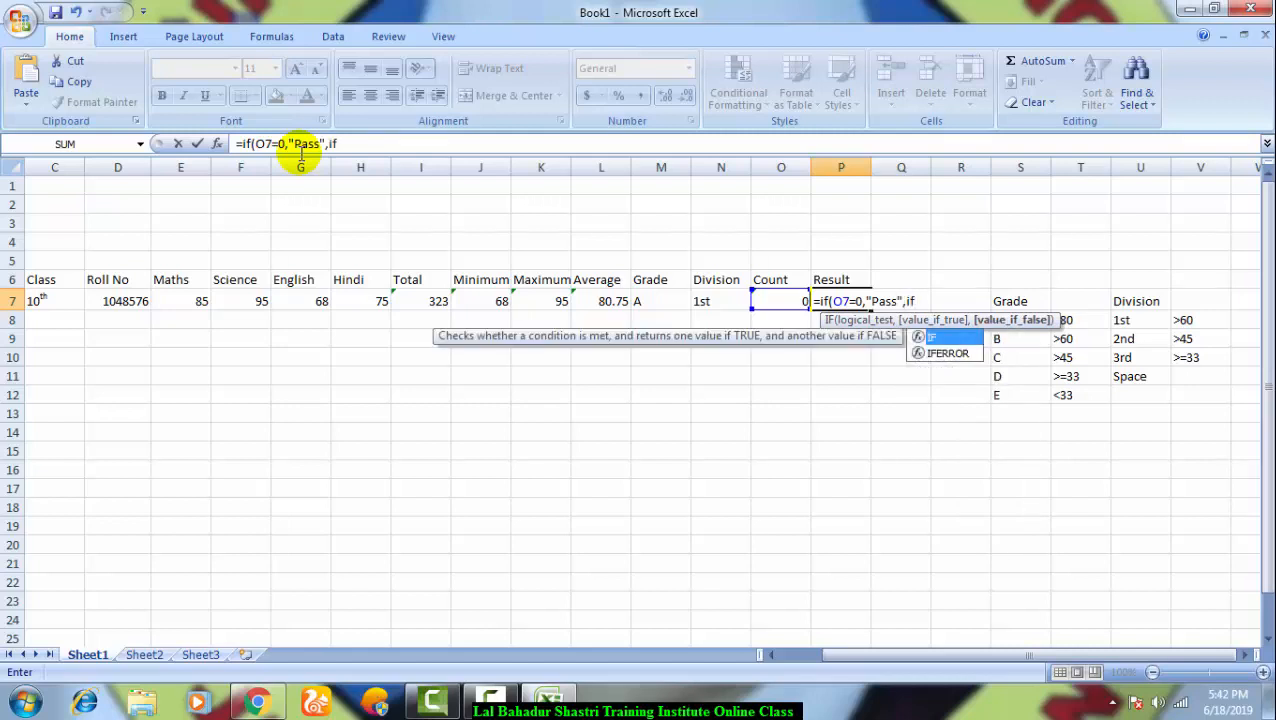
type("(")
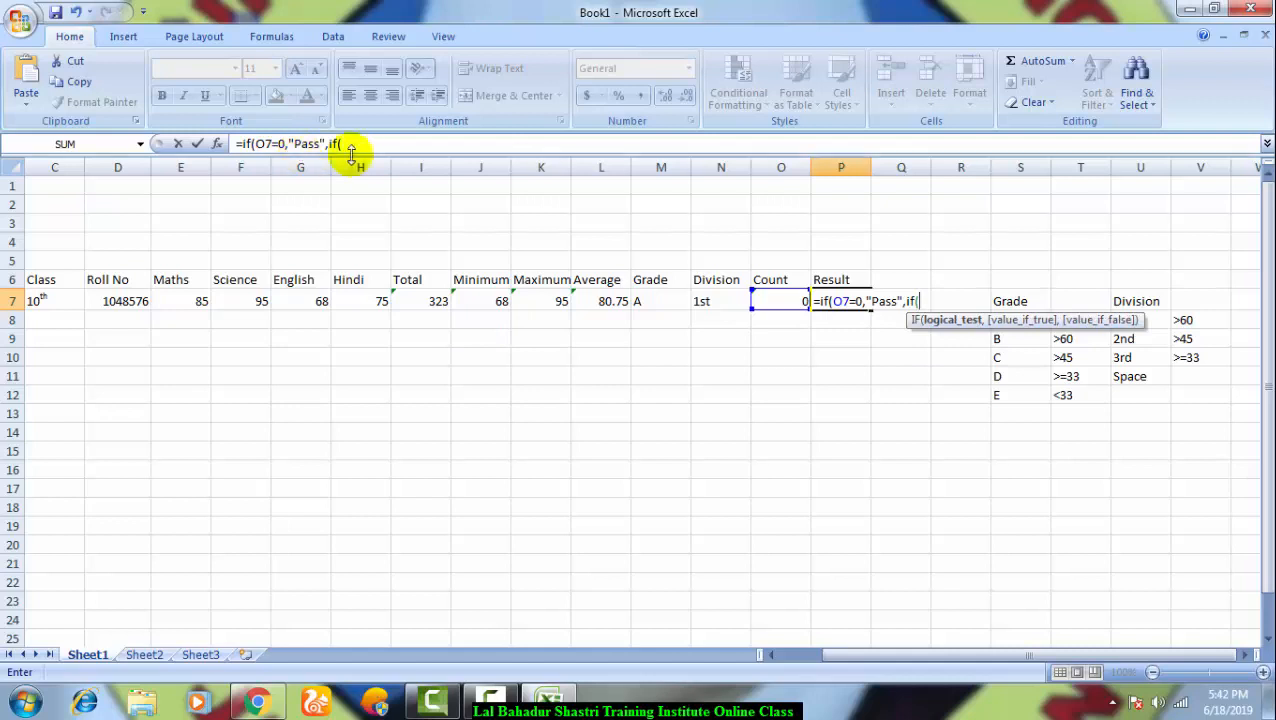
Step: Add Compartment when O7 equals 1, otherwise Fail, and commit the formula
left_click(753, 301)
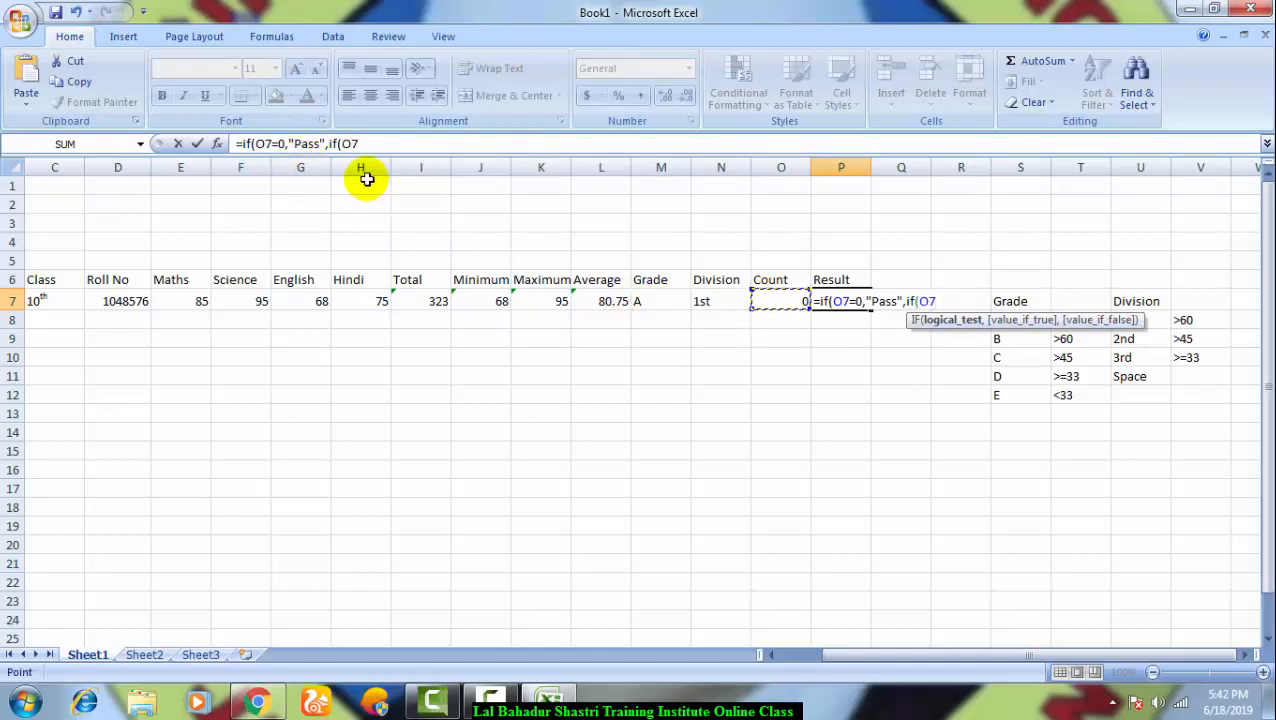
type("=1\"")
key("BackSpace")
type(",\"")
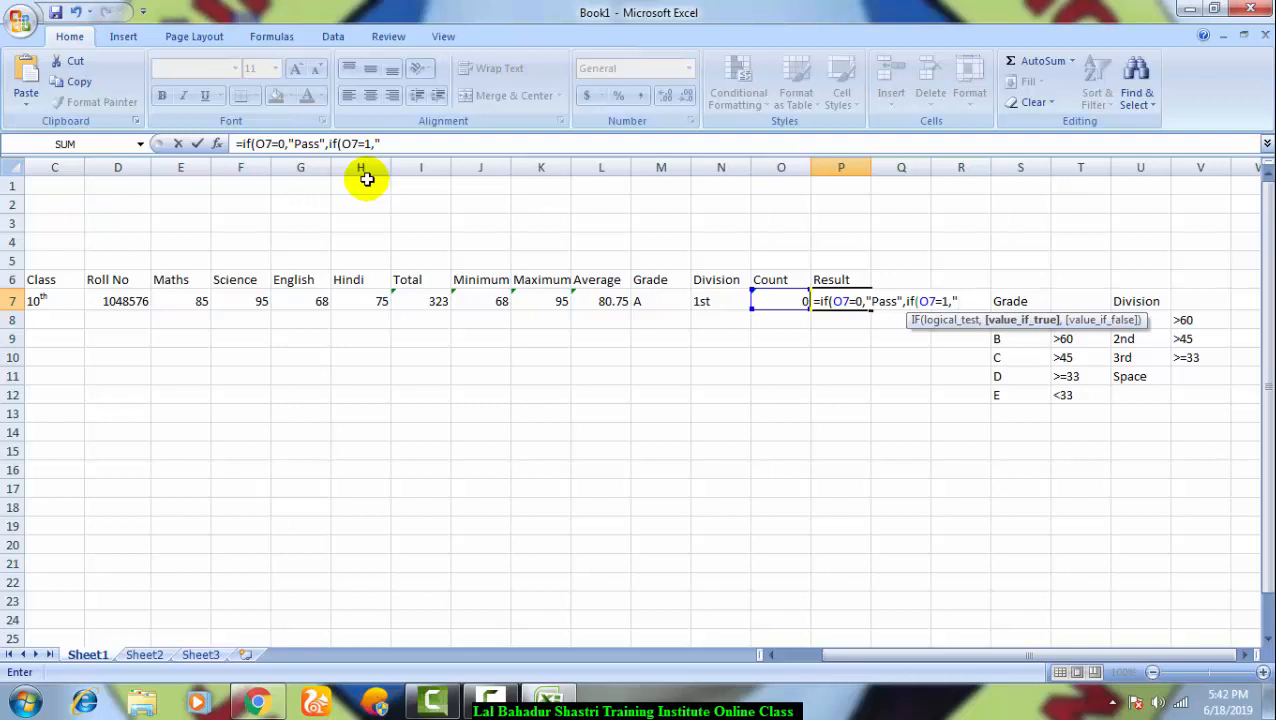
type("Compartment")
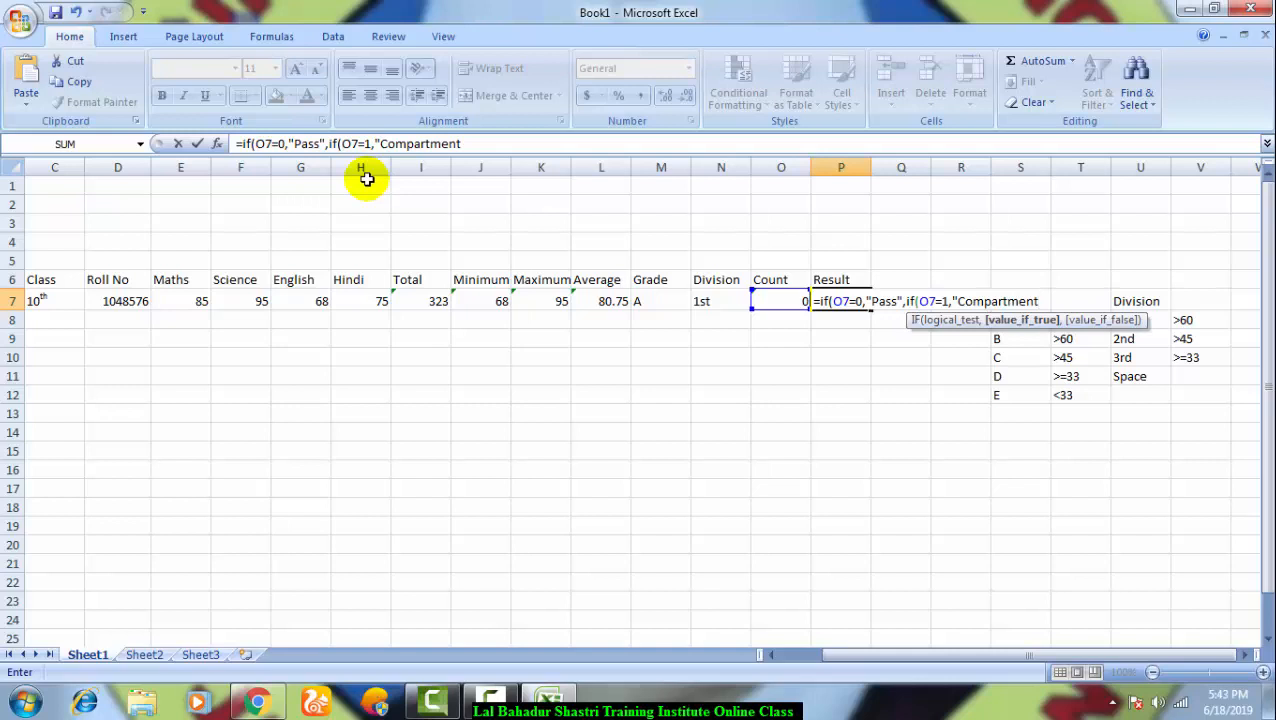
type(",\"Fail")
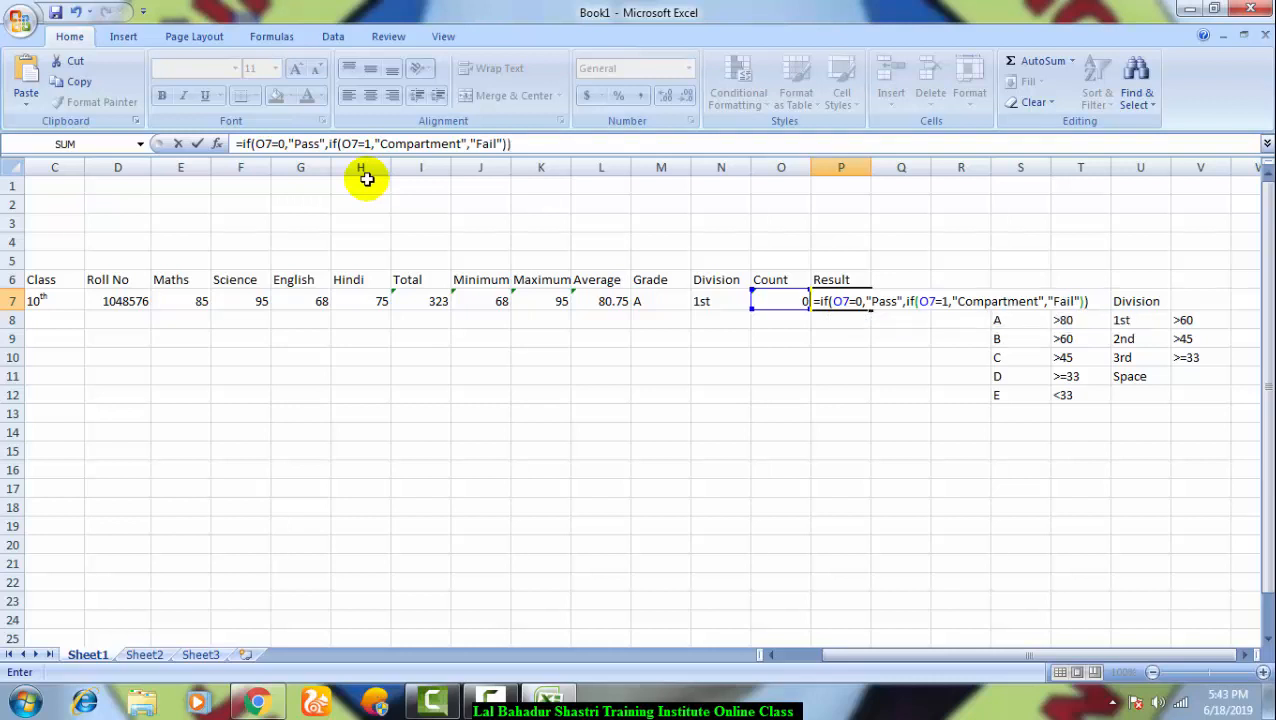
key("Return")
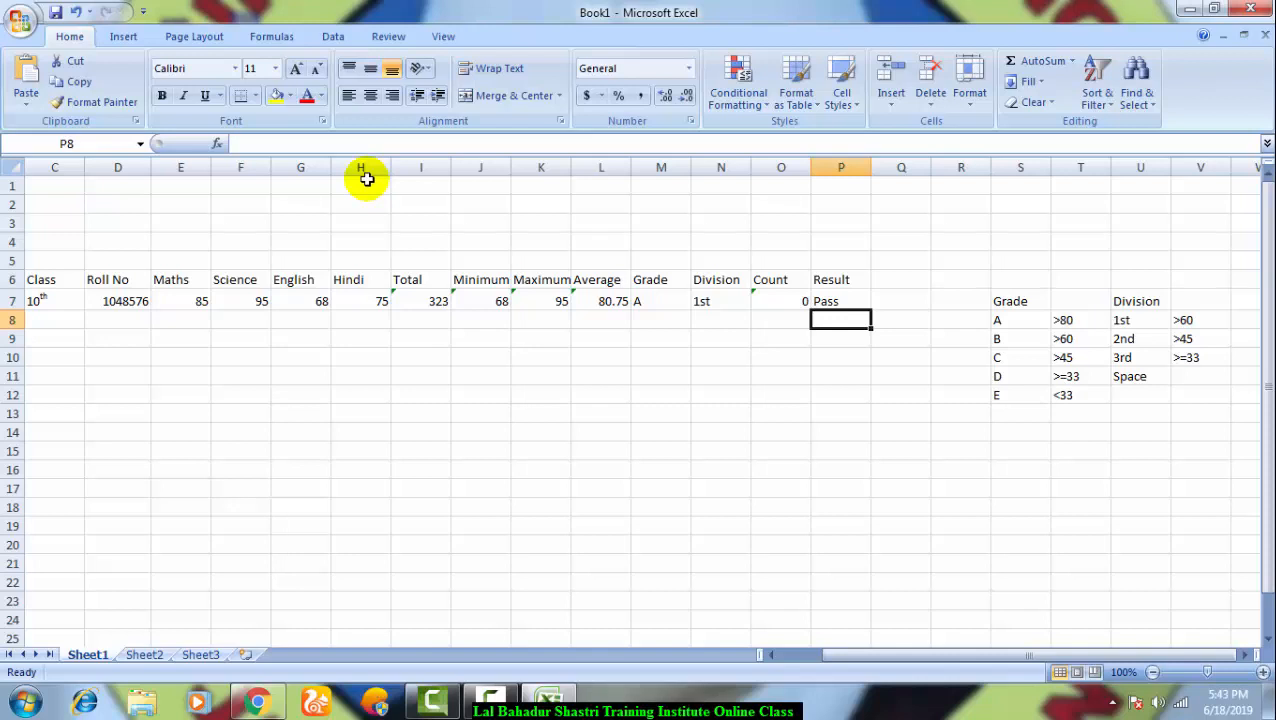
Step: Merge and centre A1:P5 into one cell and type the title MarkSheet
left_click_drag(885, 655, 746, 638)
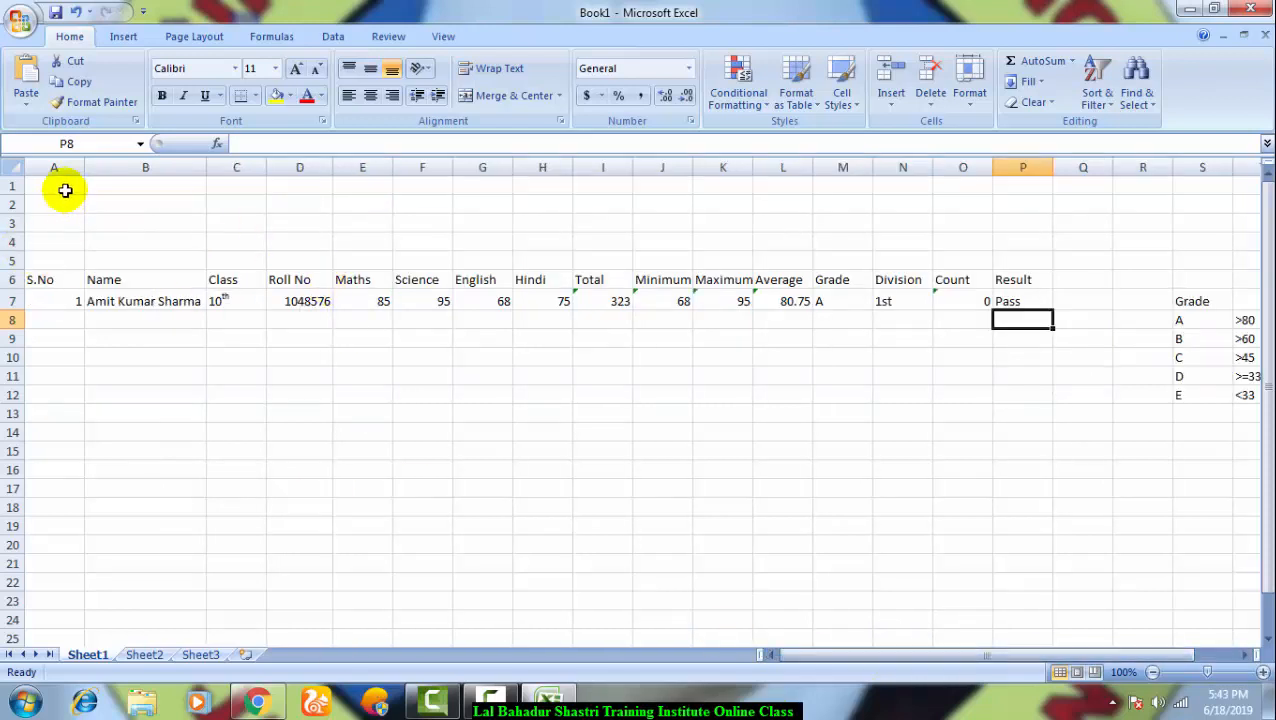
left_click_drag(61, 185, 994, 259)
left_click(516, 95)
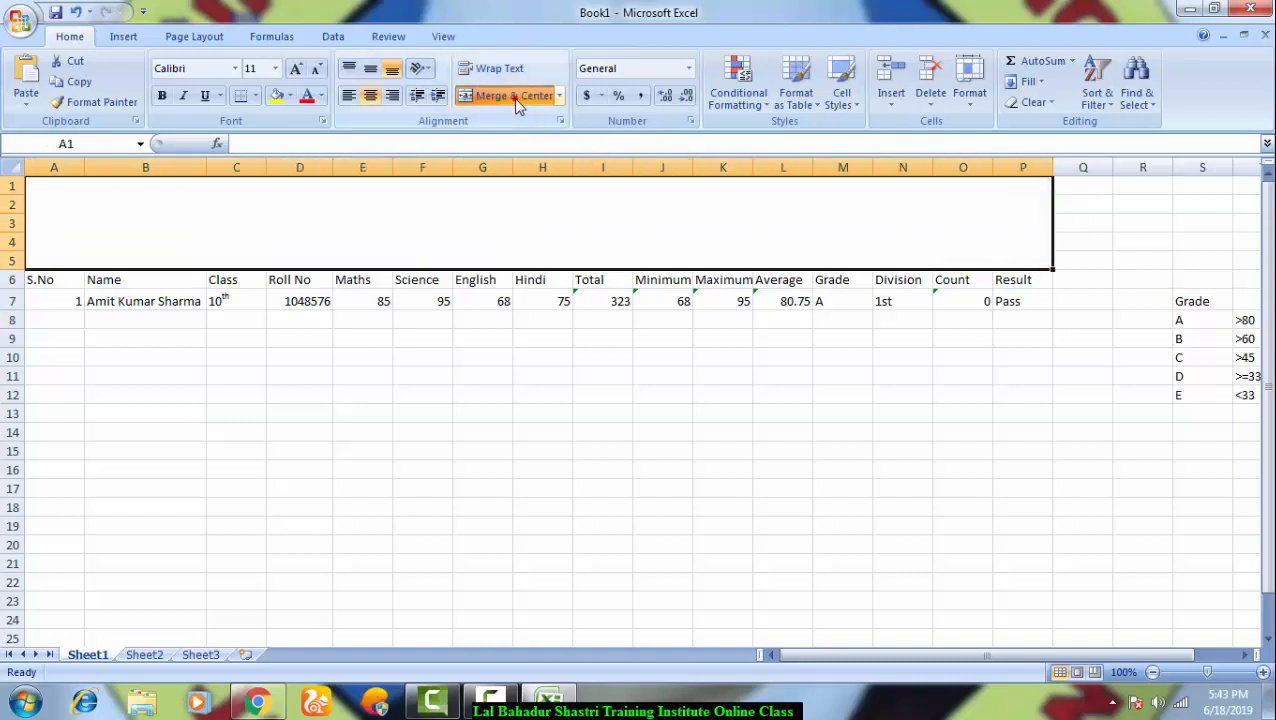
left_click(488, 375)
left_click(478, 255)
type("M")
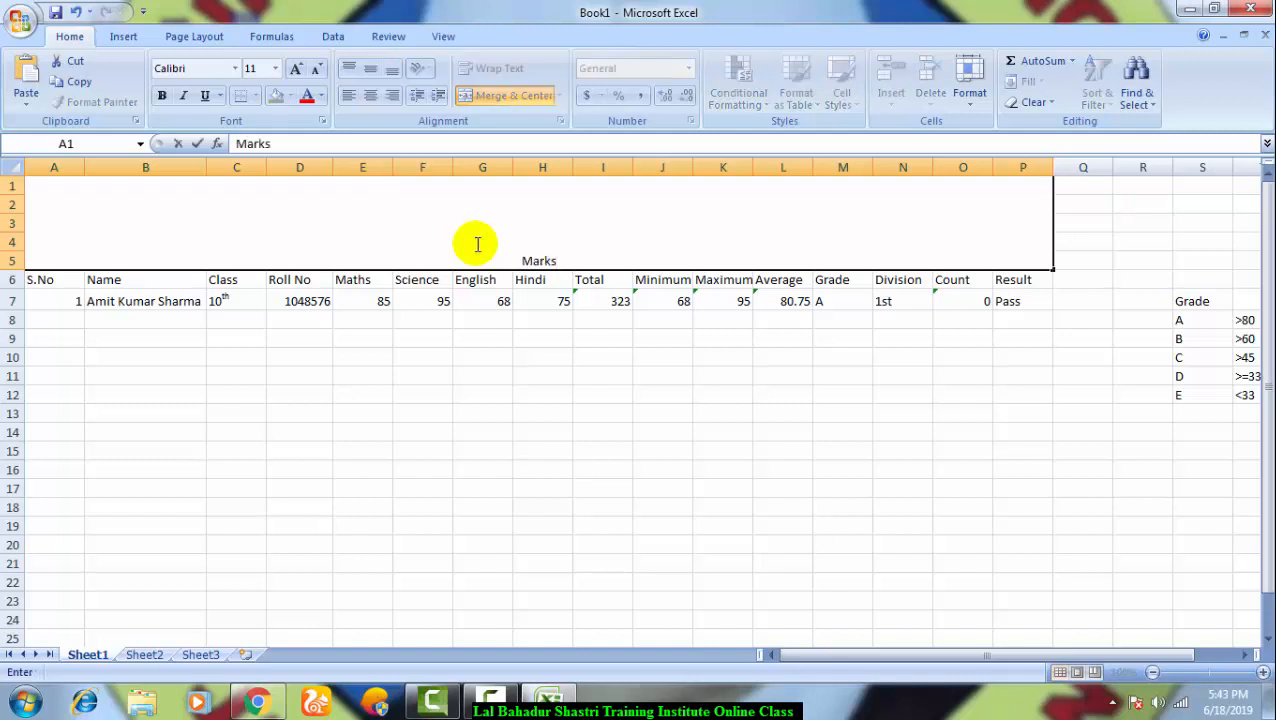
type("arkSheet")
key("Return")
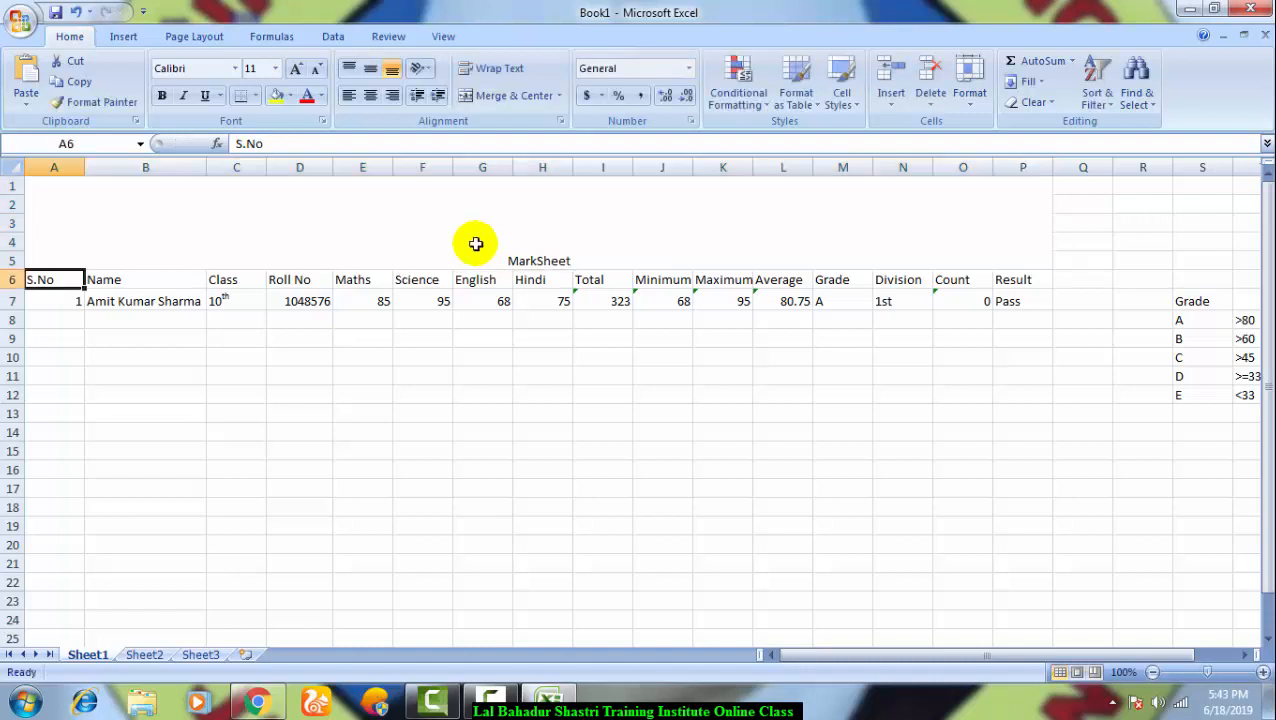
Step: Enlarge the MarkSheet title to 72 point and make it bold
left_click(476, 244)
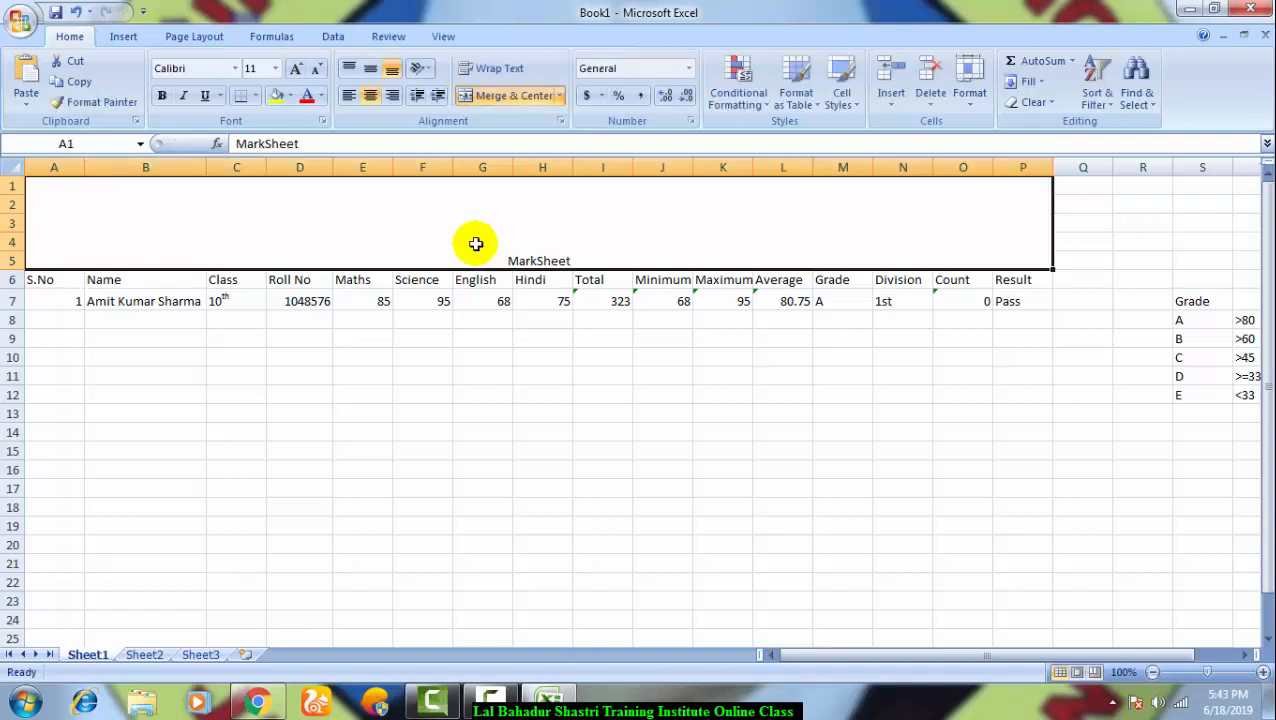
left_click(297, 70)
left_click(297, 70)
left_click(297, 70)
left_click(297, 70)
left_click(297, 70)
left_click(297, 70)
left_click(297, 70)
left_click(297, 70)
left_click(297, 70)
left_click(297, 70)
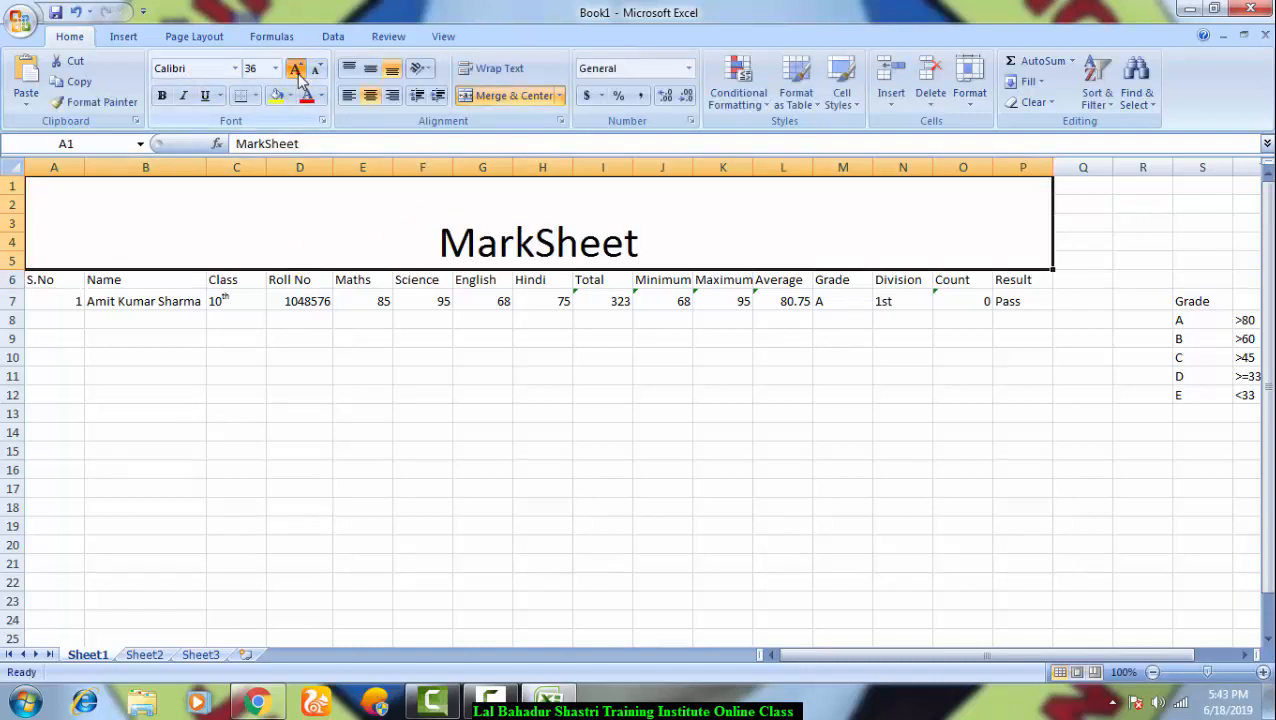
left_click(297, 70)
left_click(297, 70)
left_click(163, 95)
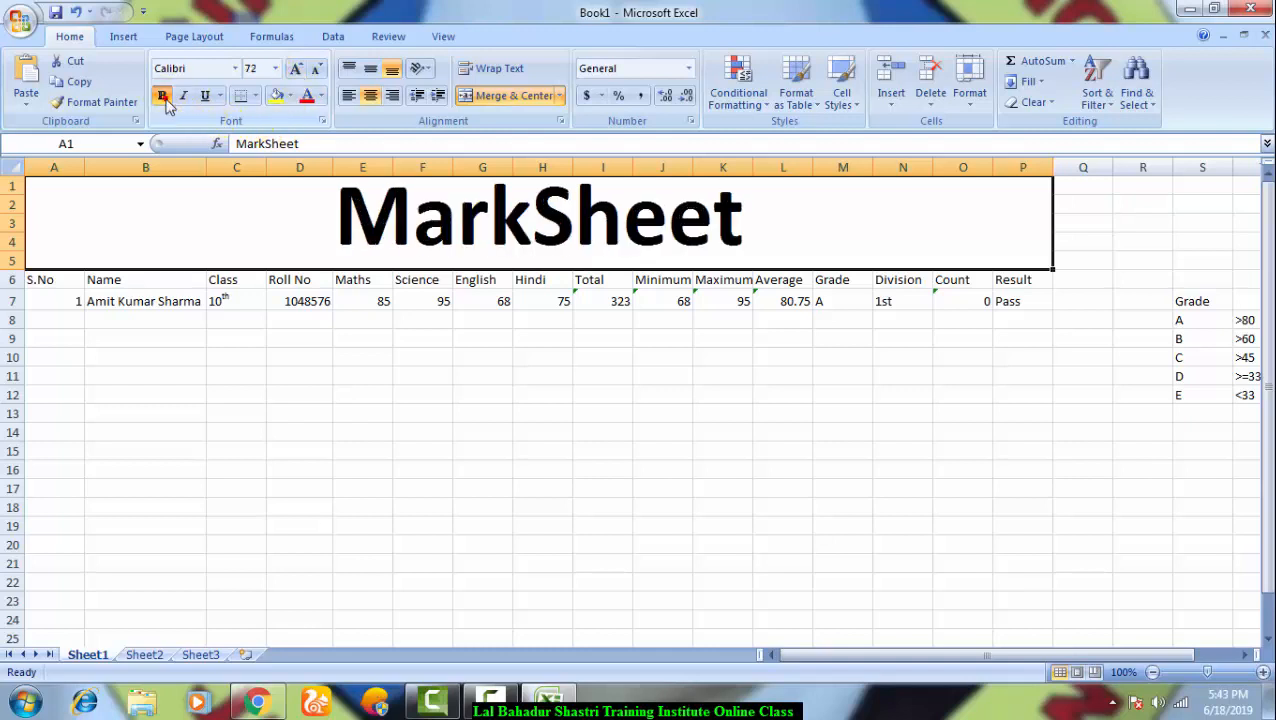
left_click(187, 354)
Step: Increase the font size of the header row A6:P6 two steps
left_click_drag(56, 279, 1017, 279)
left_click(295, 72)
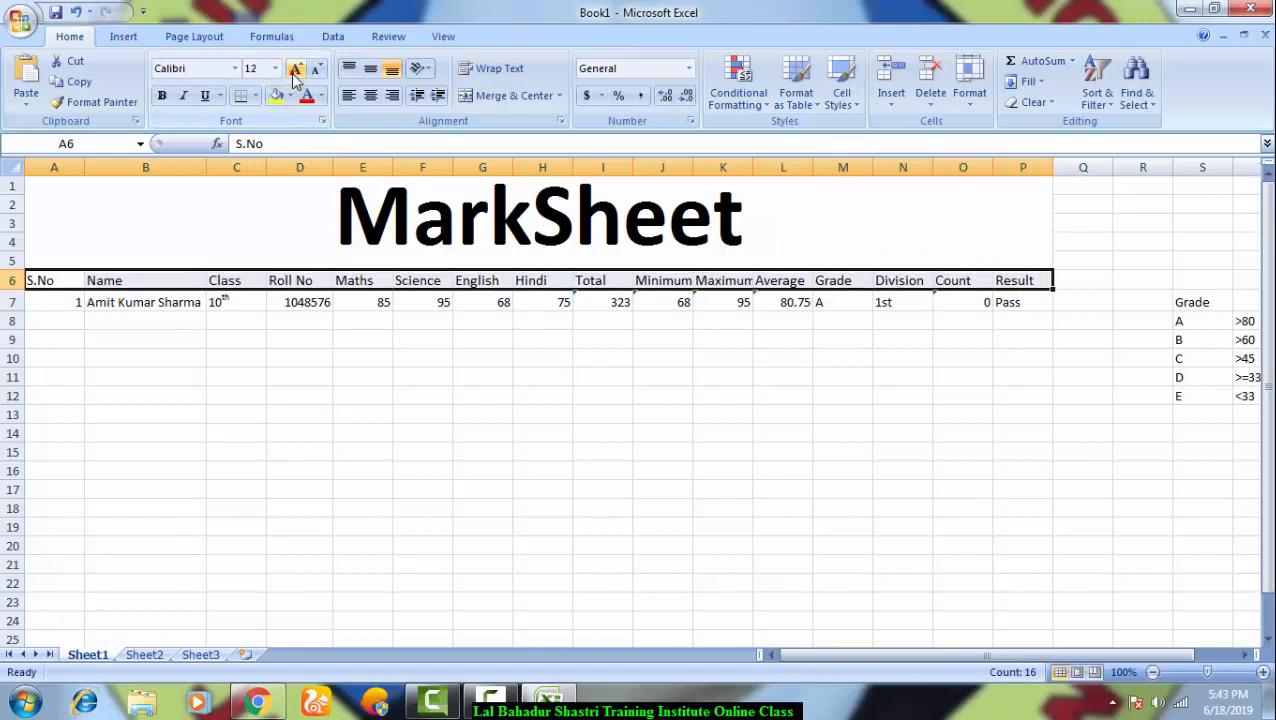
left_click(295, 72)
left_click(165, 326)
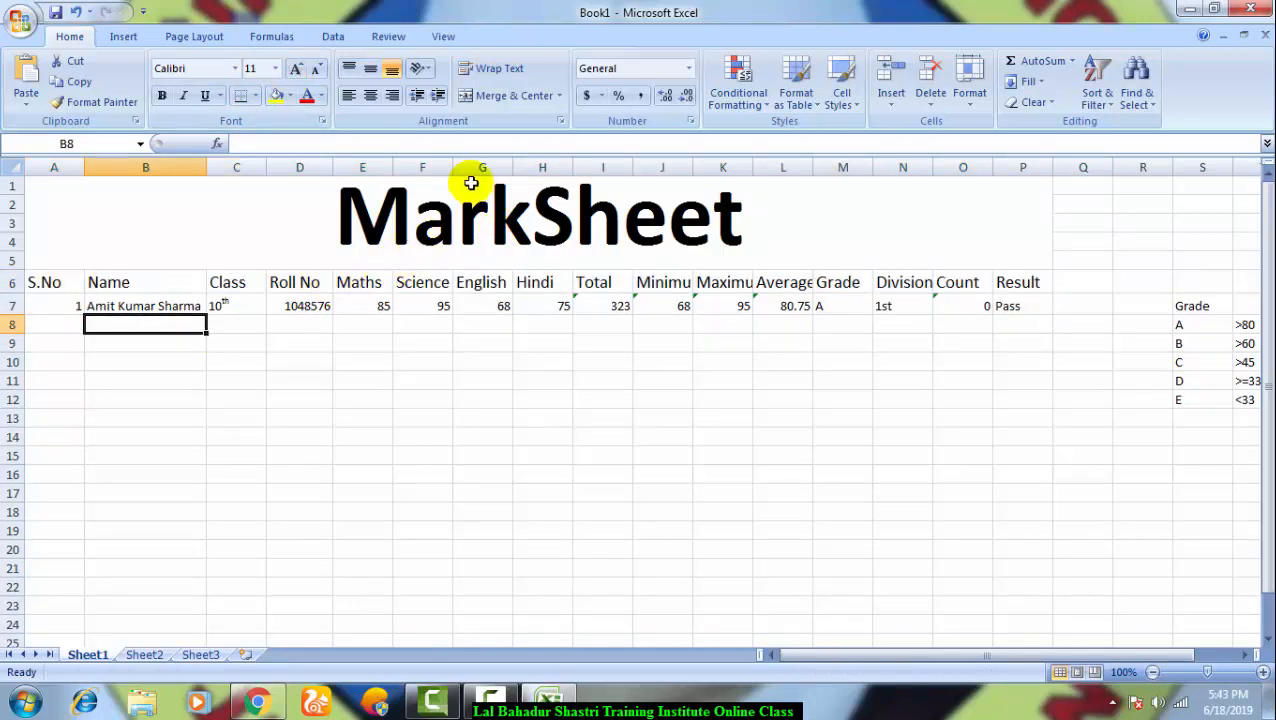
Step: Widen columns F, J and N so their headings fit
left_click_drag(450, 165, 522, 158)
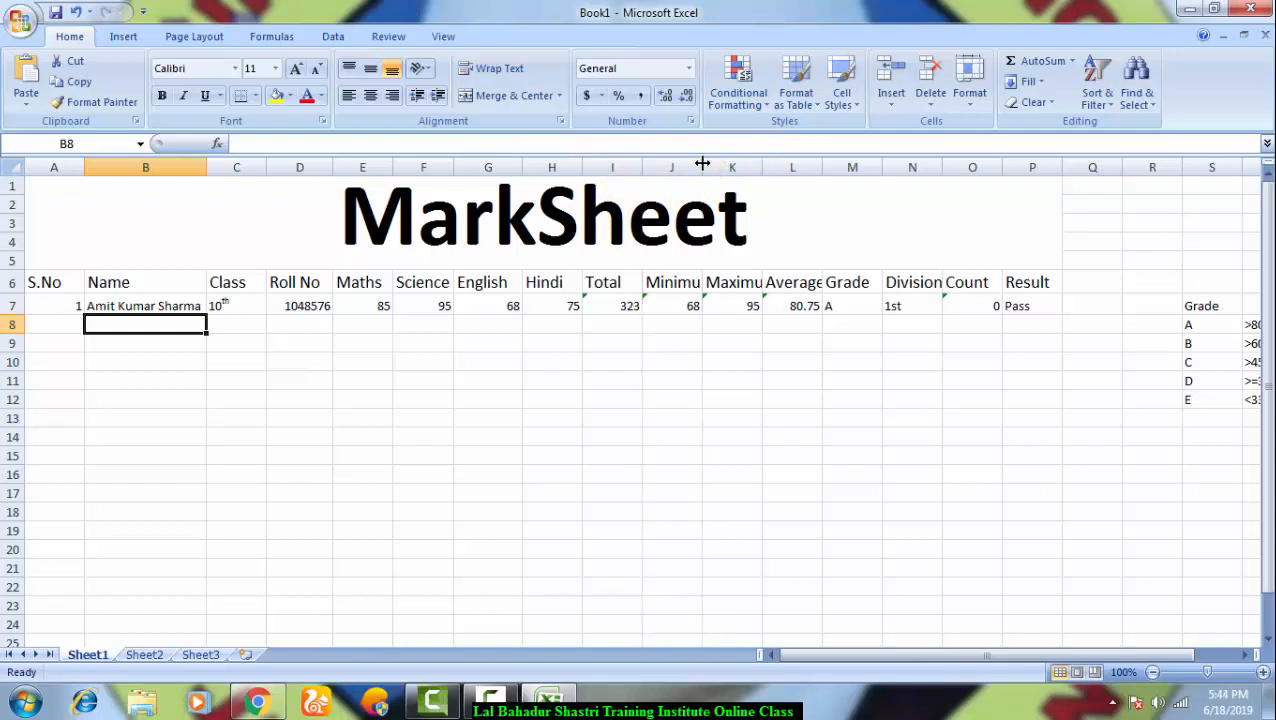
left_click_drag(703, 160, 868, 162)
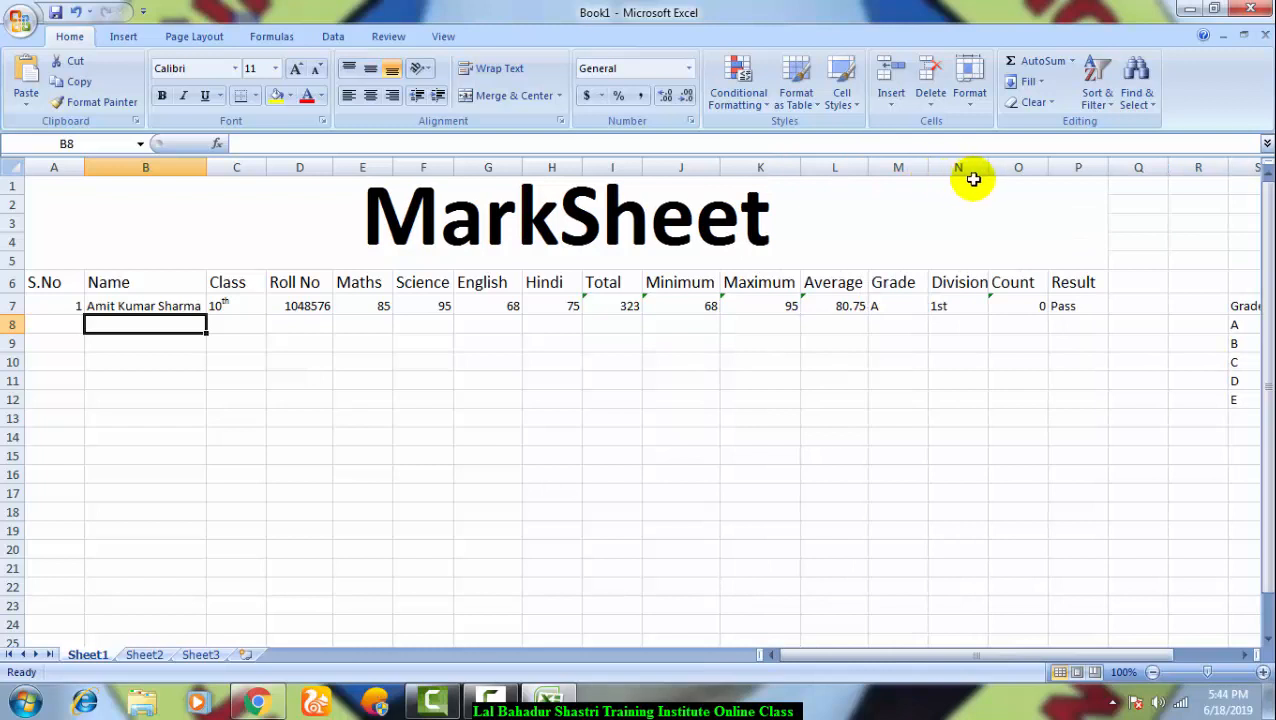
left_click_drag(989, 167, 995, 167)
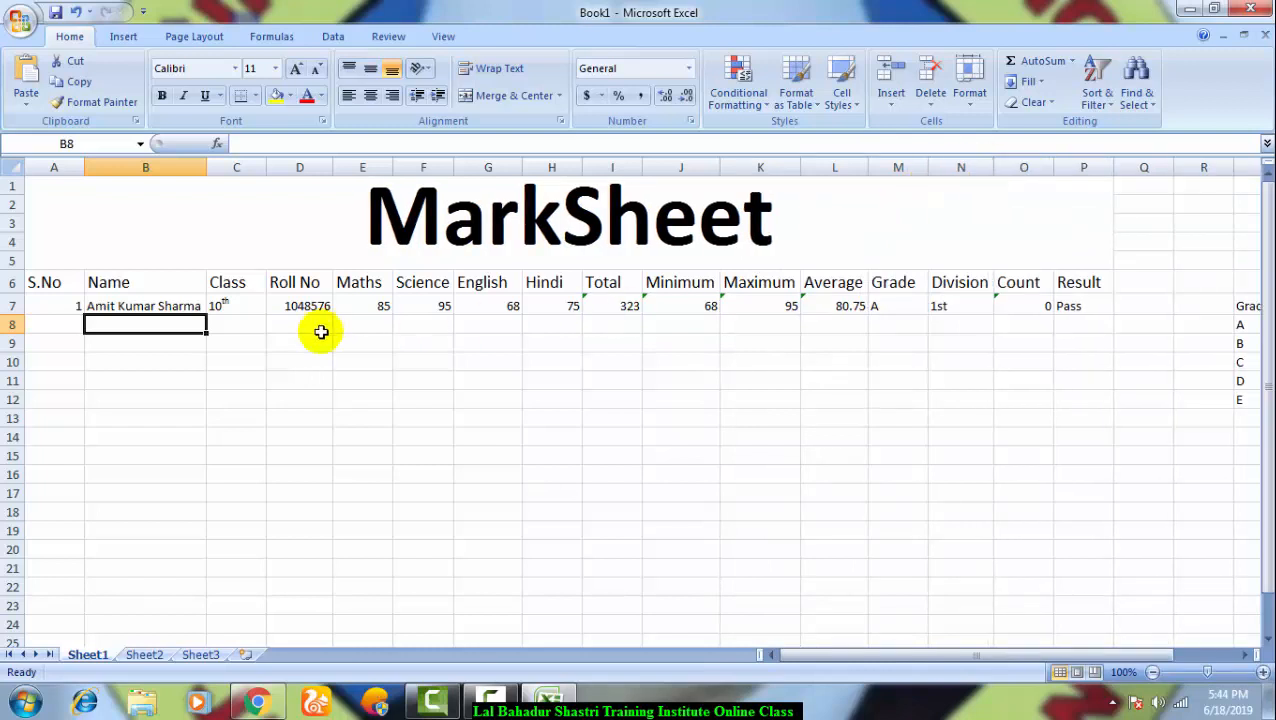
Step: Start row 8 with serial 2, the second student's name and class 10th
left_click(56, 324)
type("2")
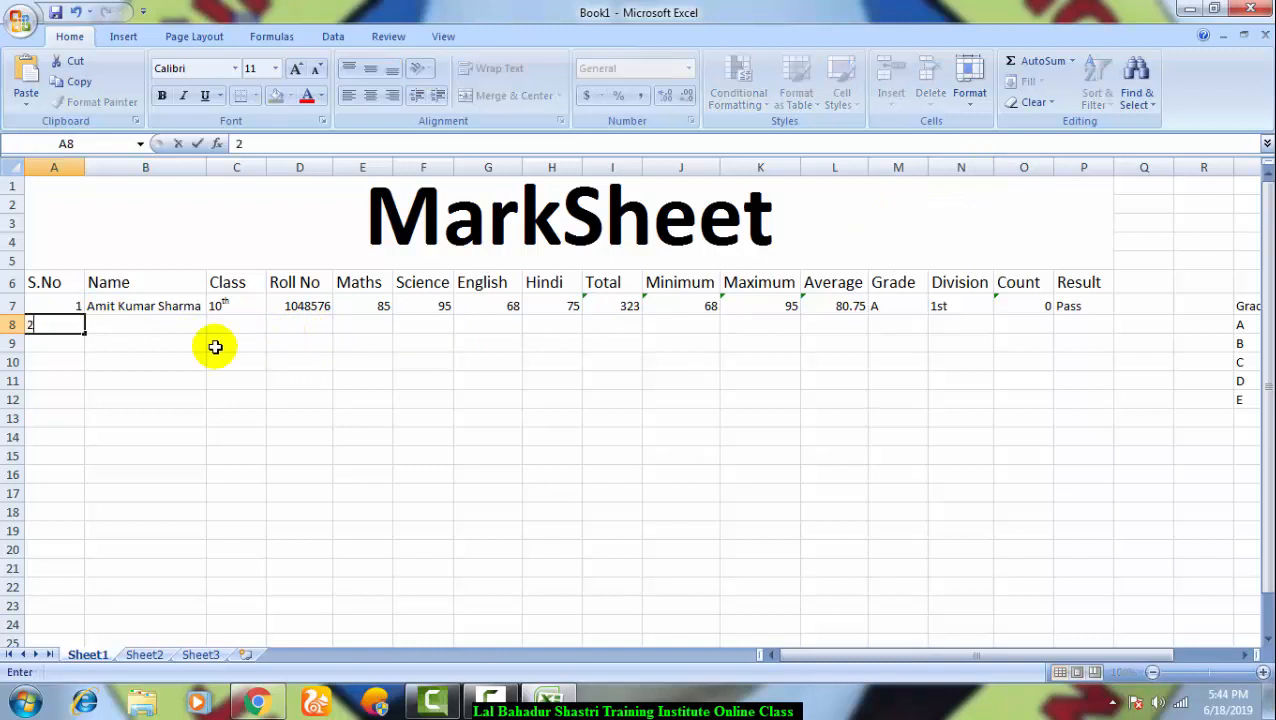
key("Tab")
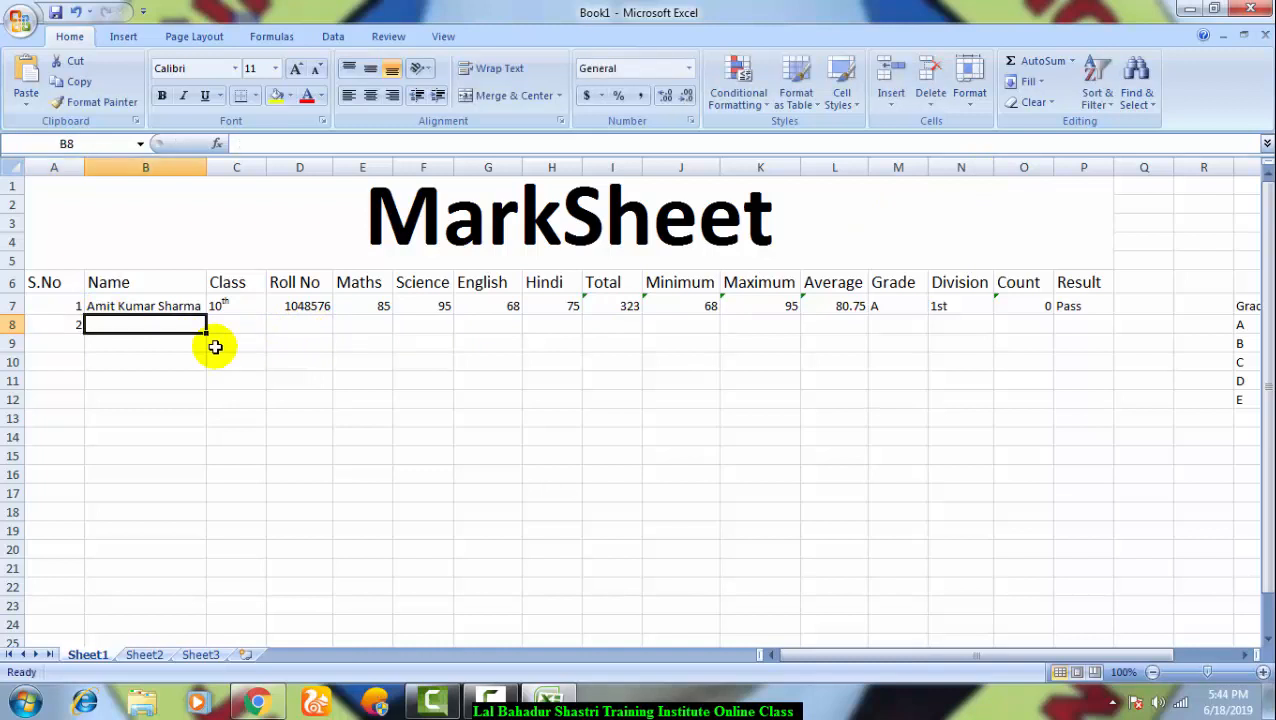
type("u")
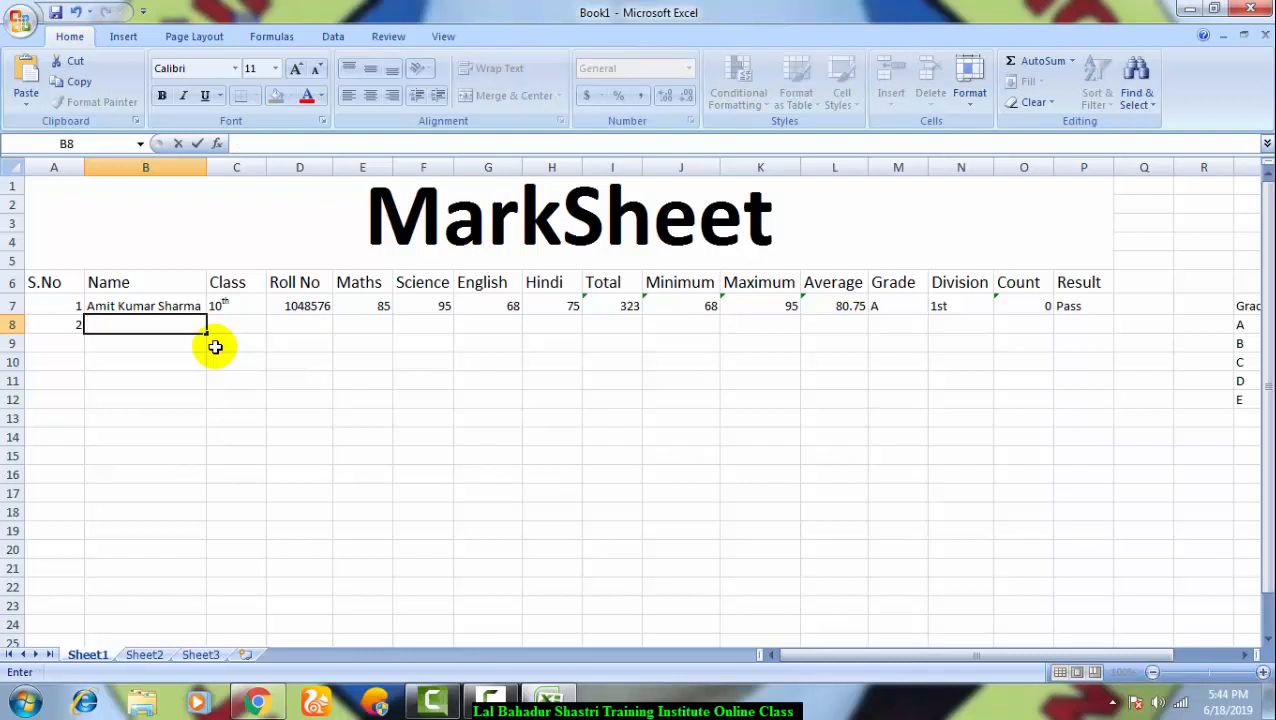
type("Ajay Nayak")
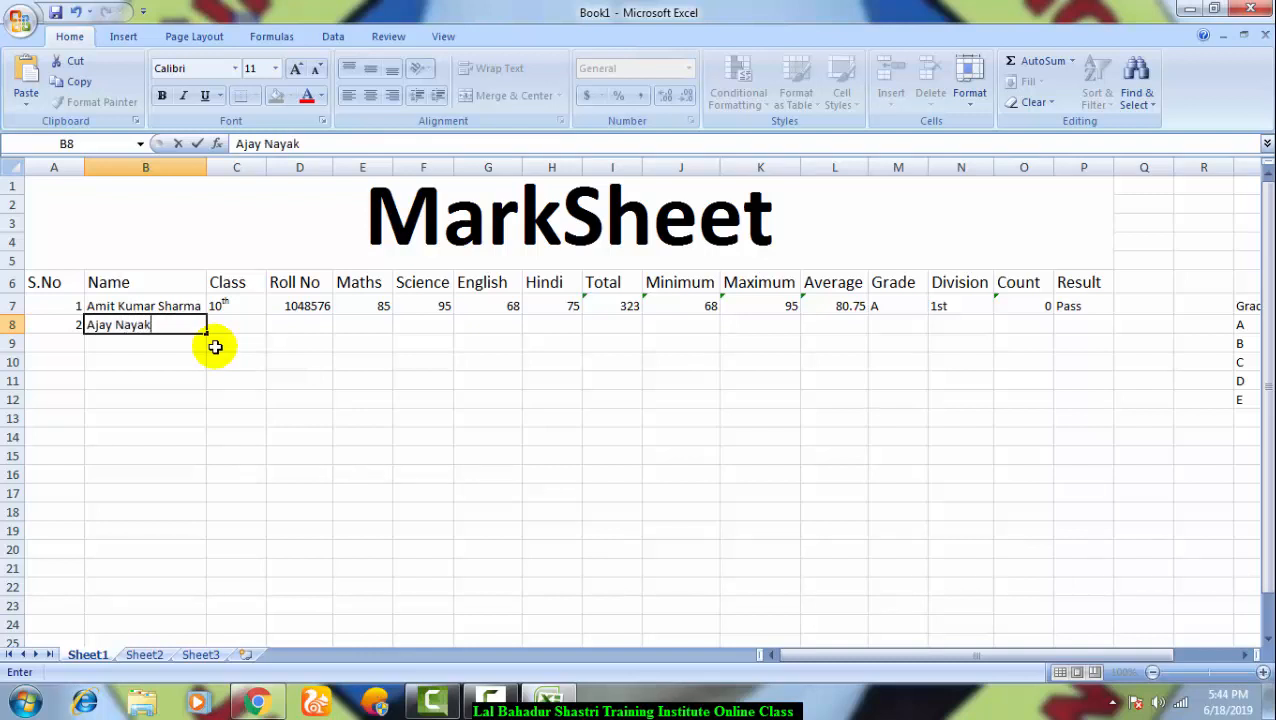
key("Tab")
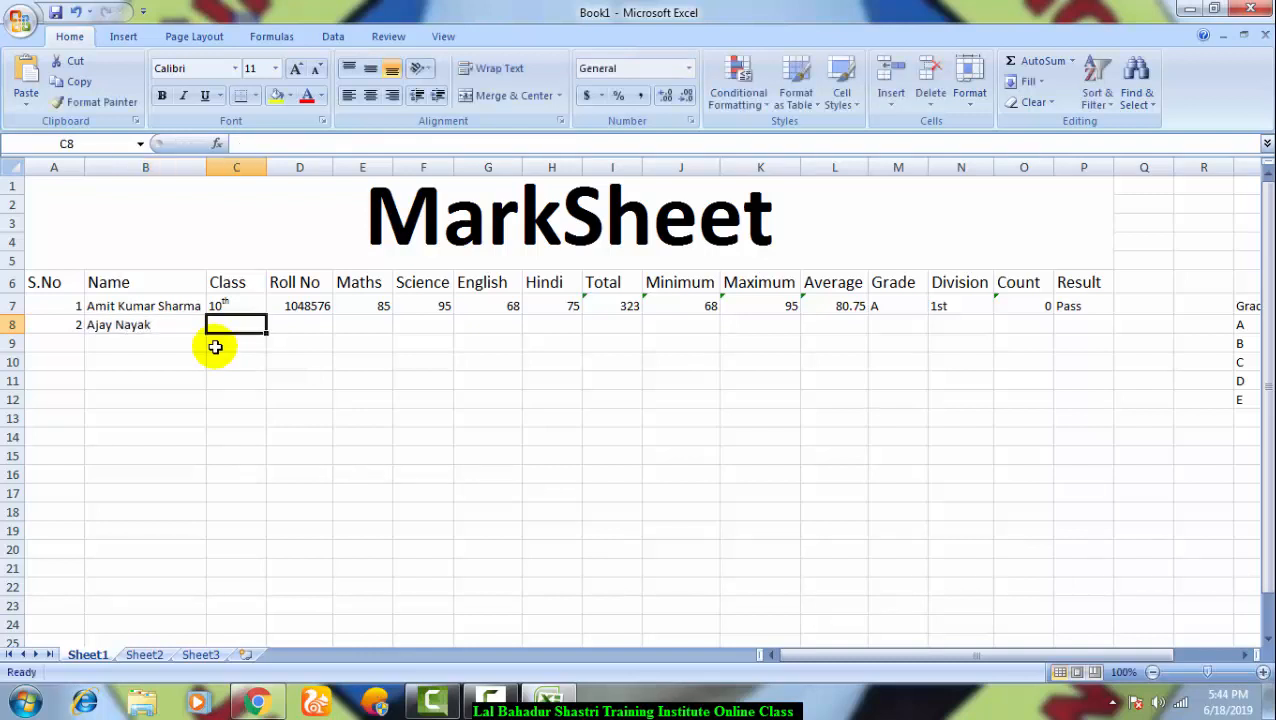
type("10th")
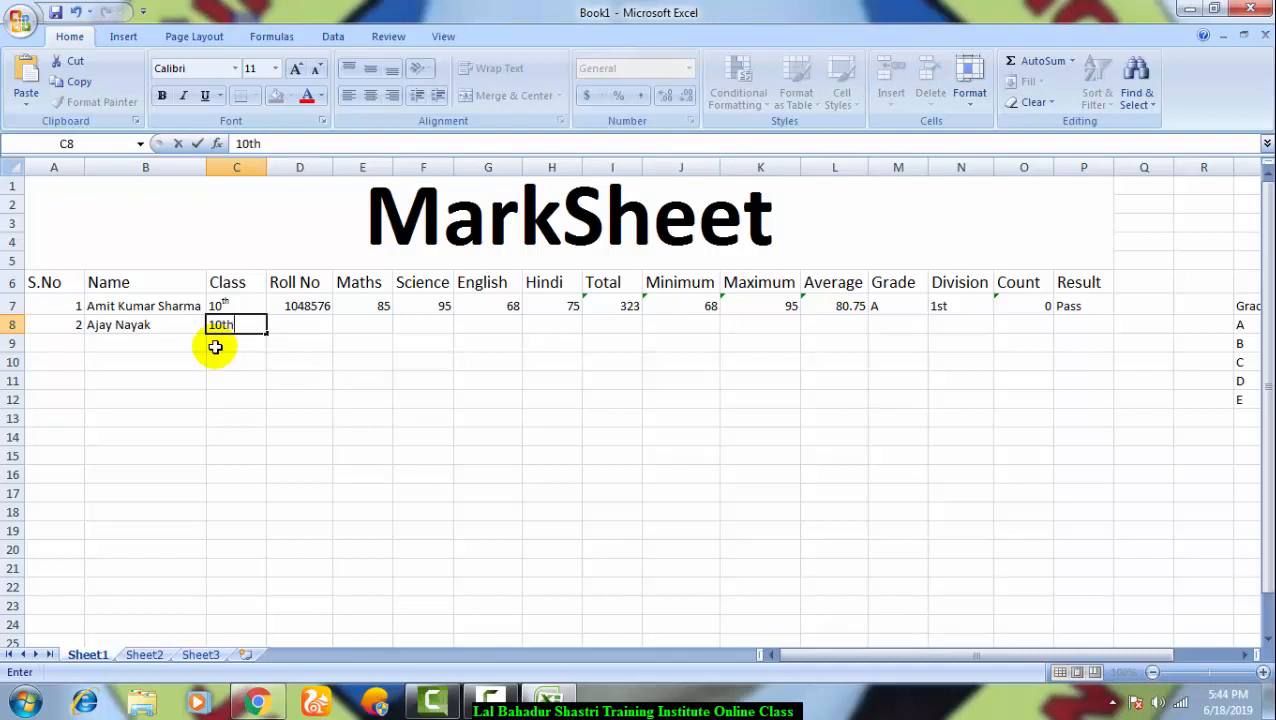
key("shift+Left")
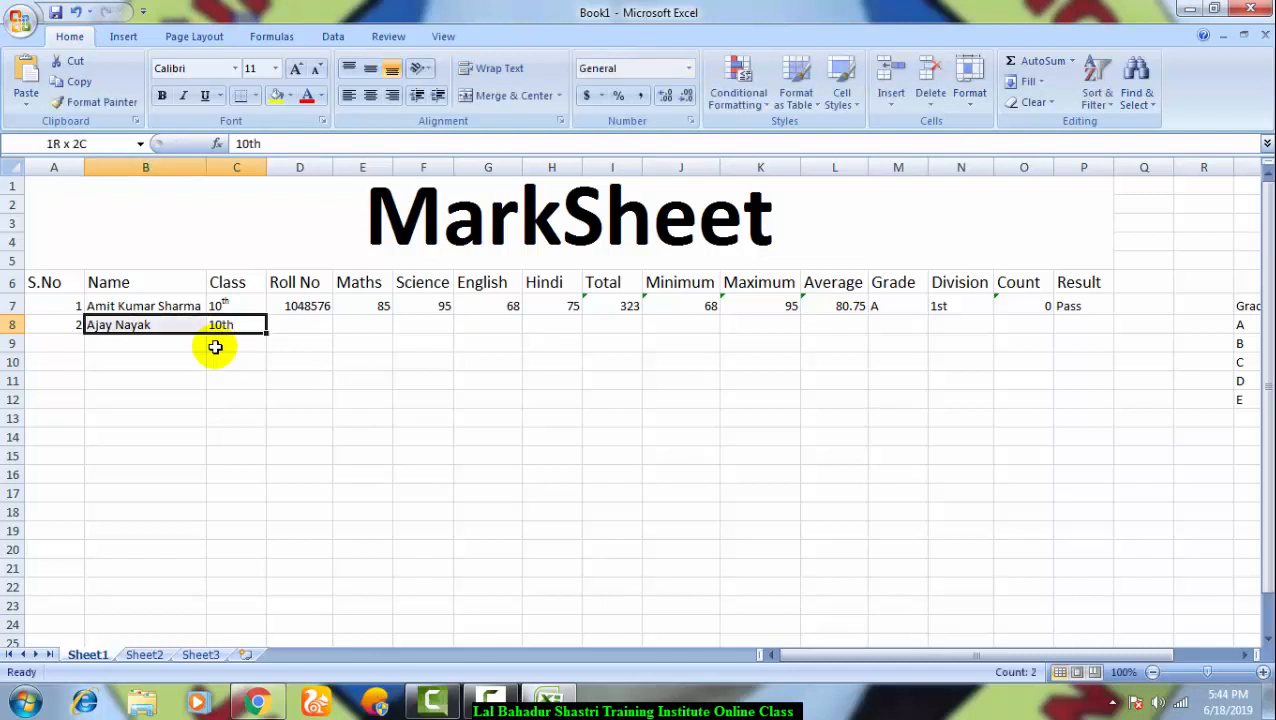
key("Right")
key("Left")
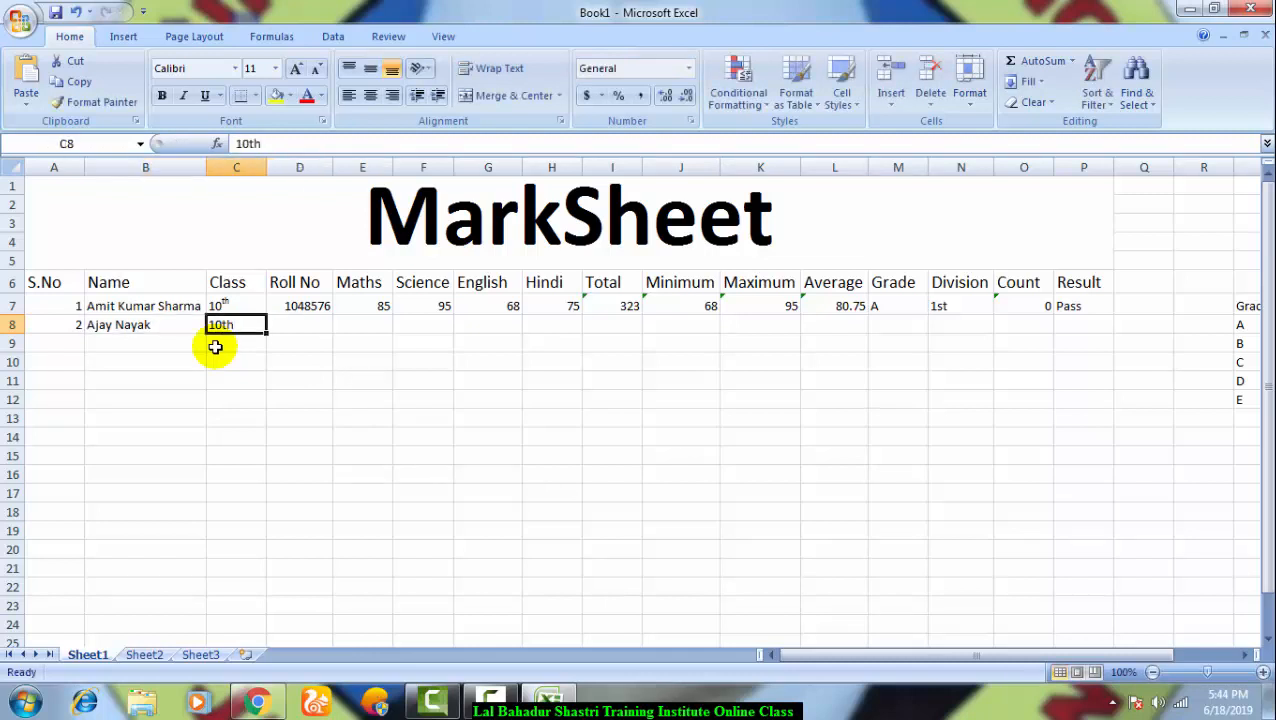
left_click_drag(283, 143, 252, 143)
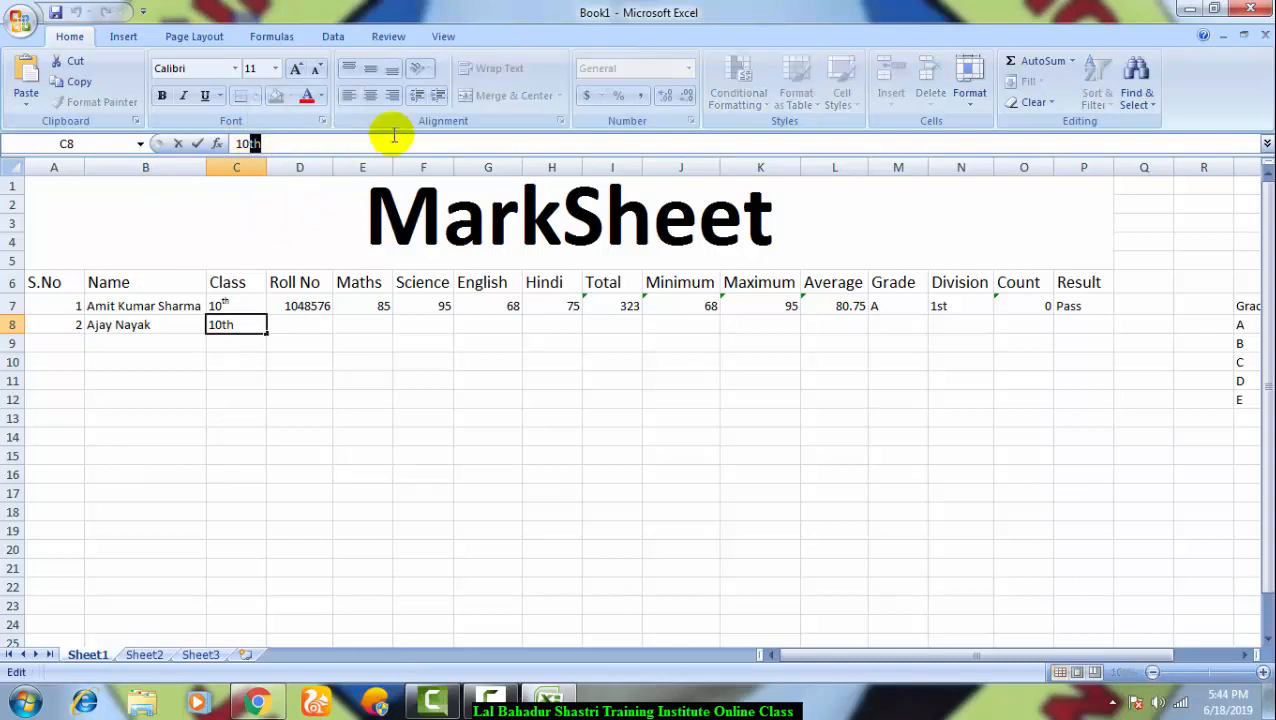
left_click(322, 120)
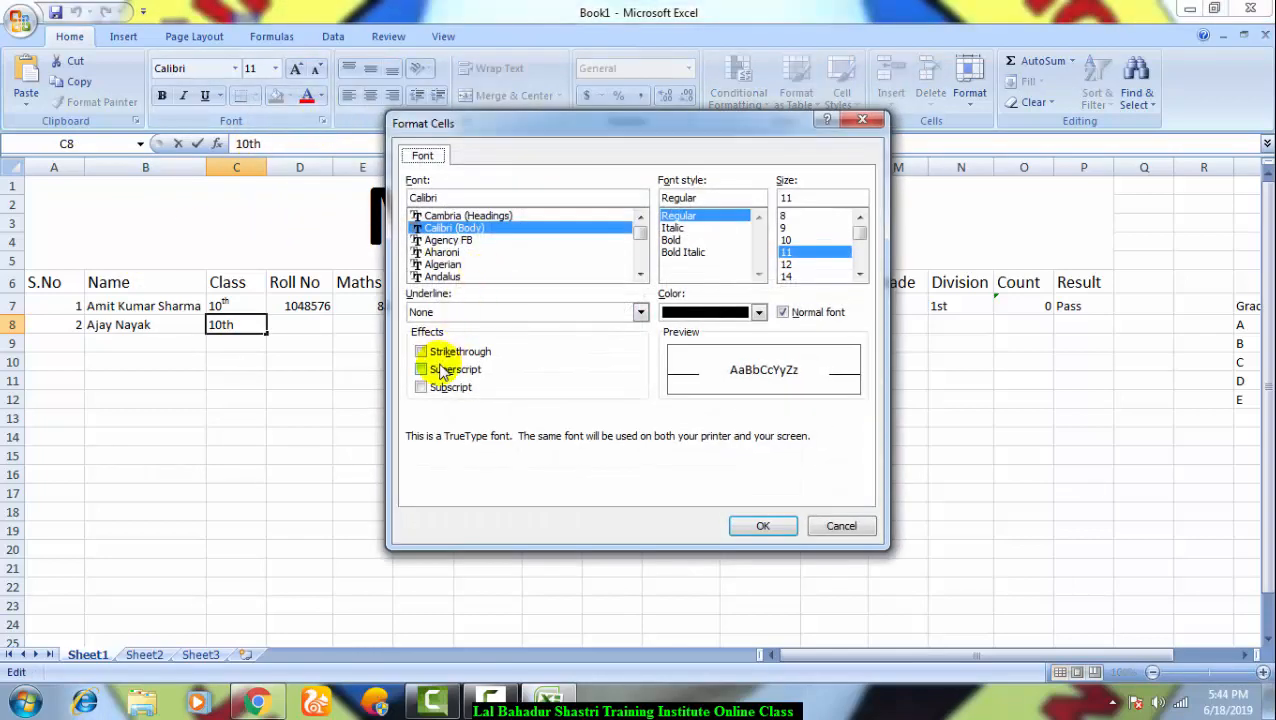
left_click(432, 370)
left_click(760, 525)
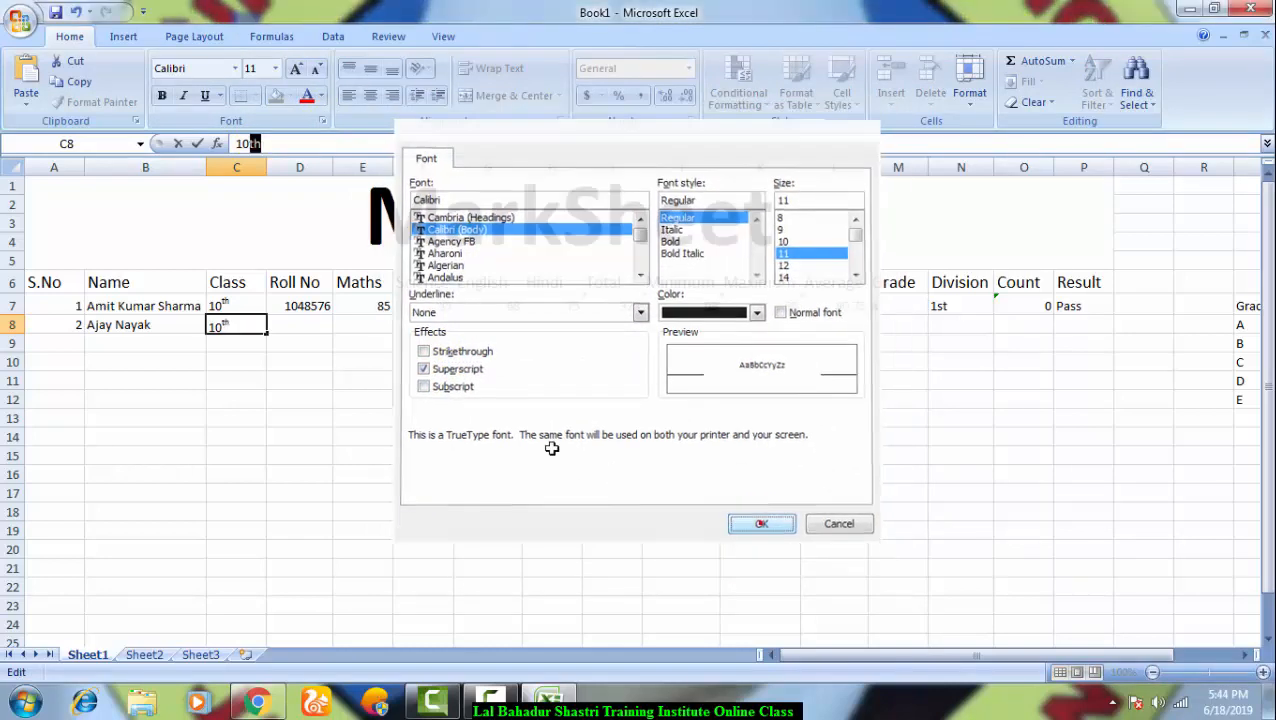
left_click(299, 327)
type("1048577")
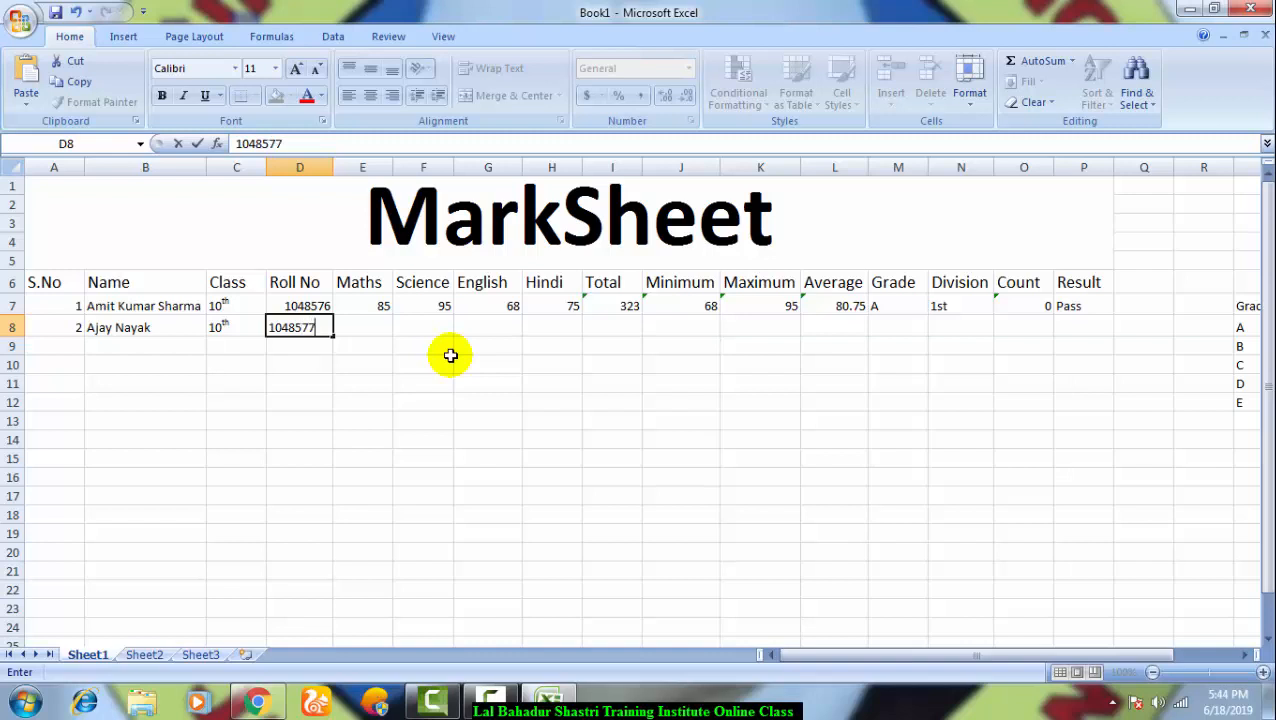
key("Tab")
type("9")
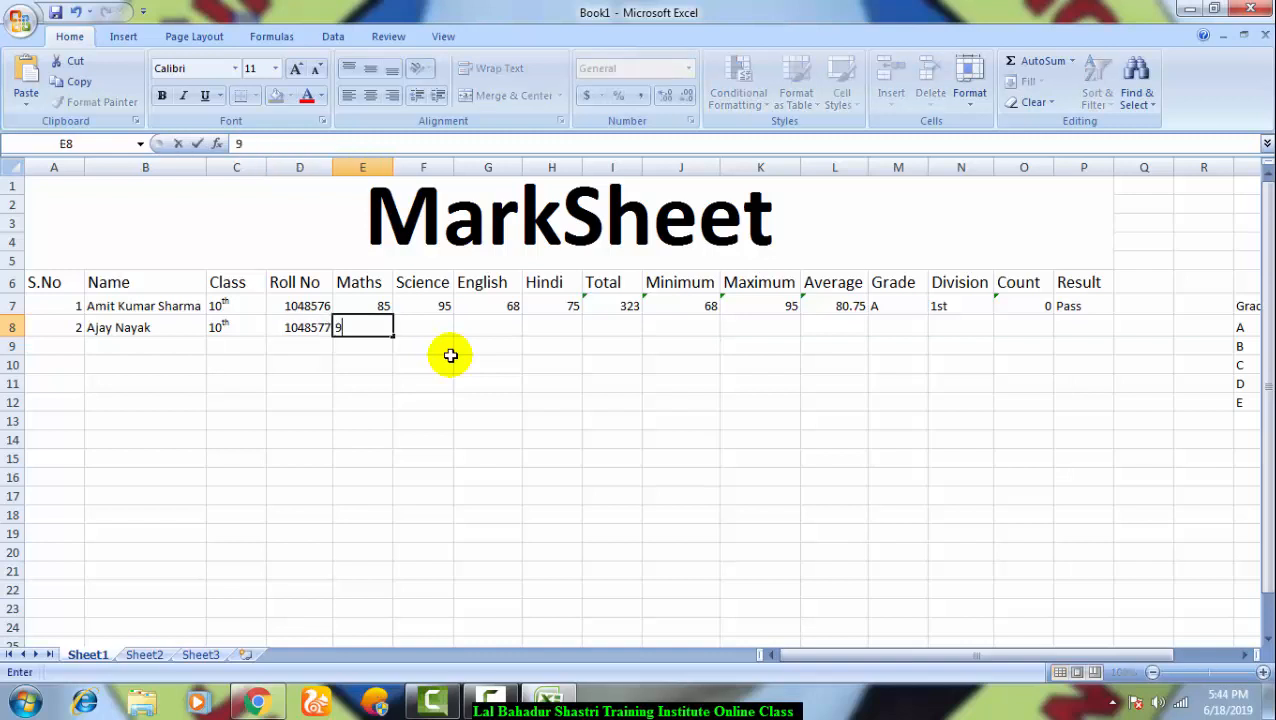
key("Tab")
type("7")
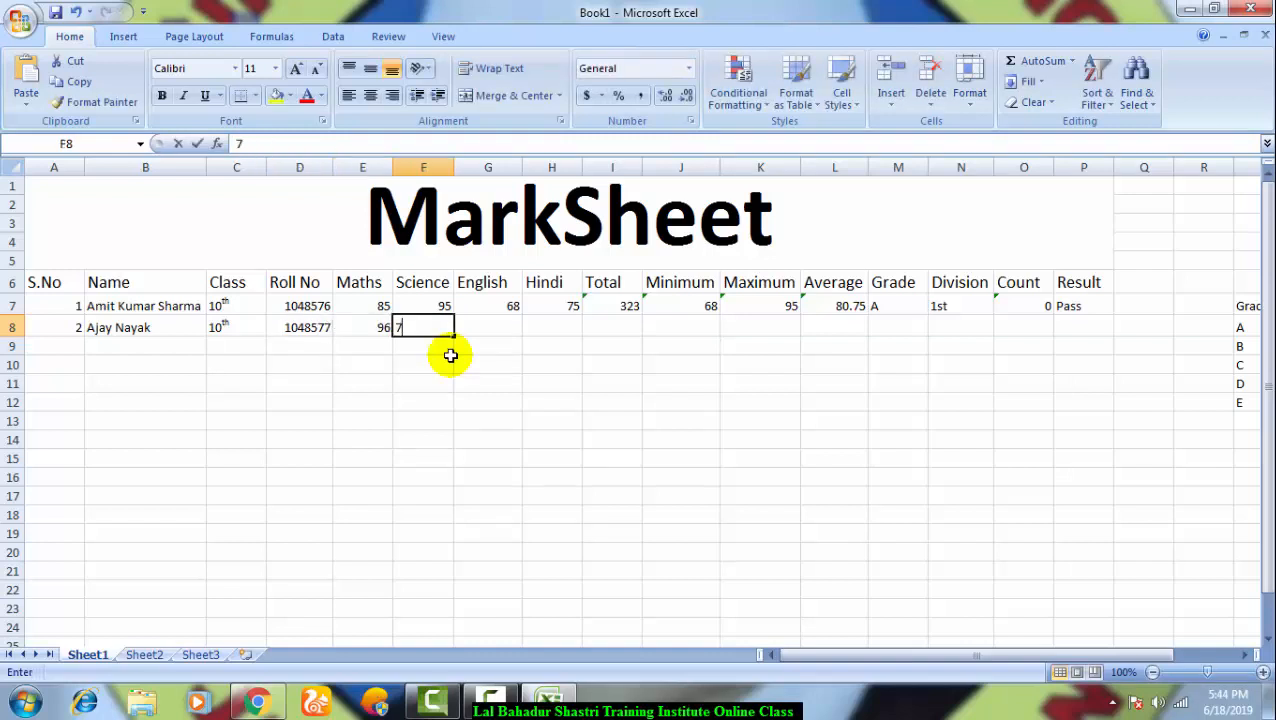
type("5")
key("Tab")
type("99")
key("Tab")
type("3")
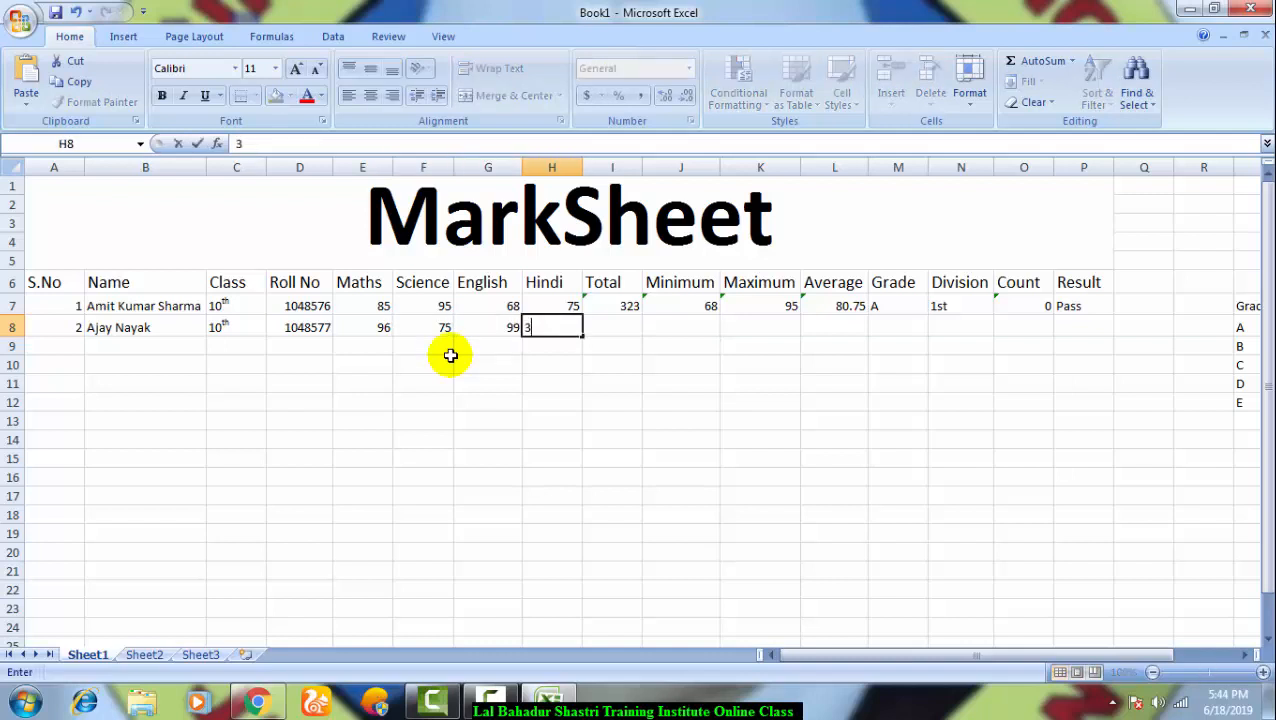
key("Tab")
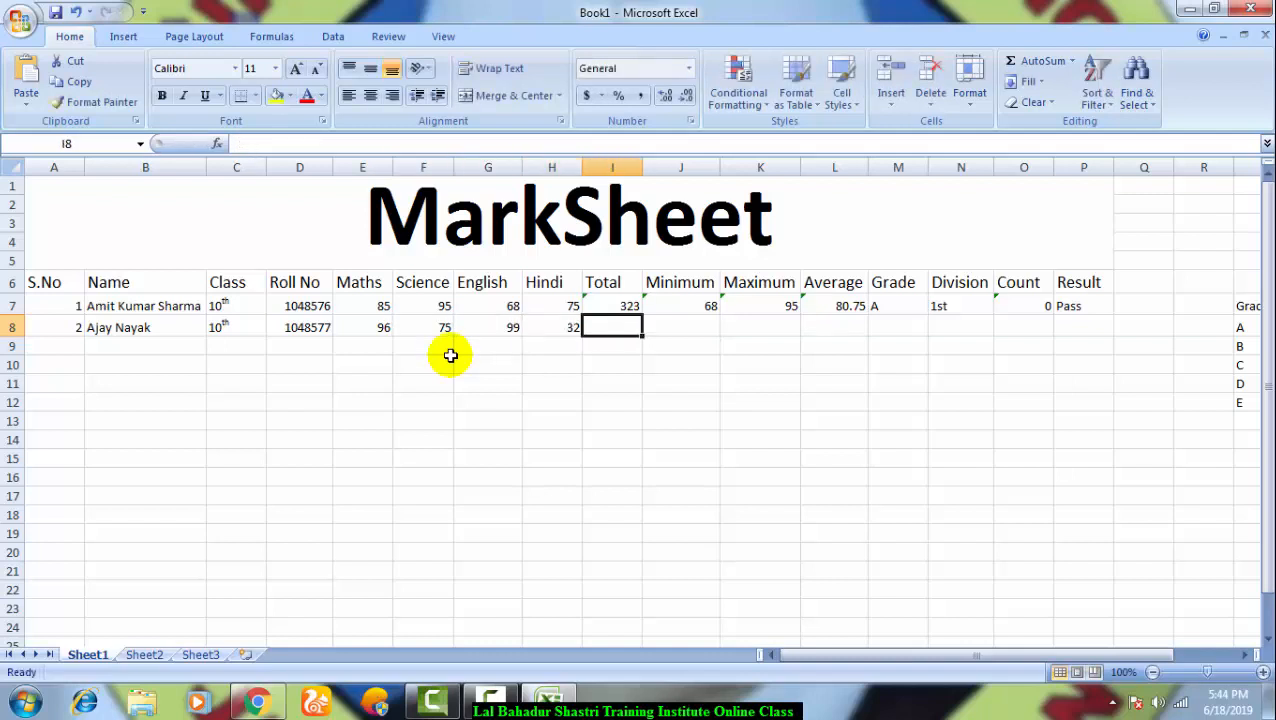
type("=")
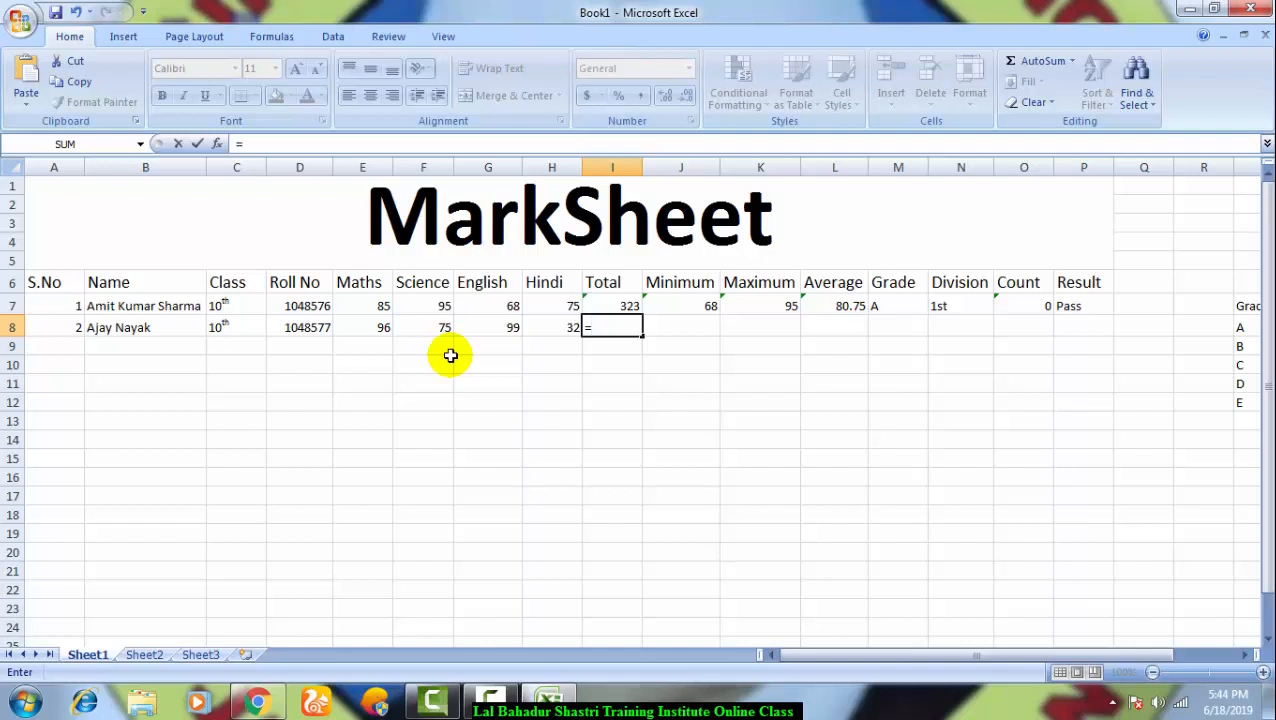
type("sum")
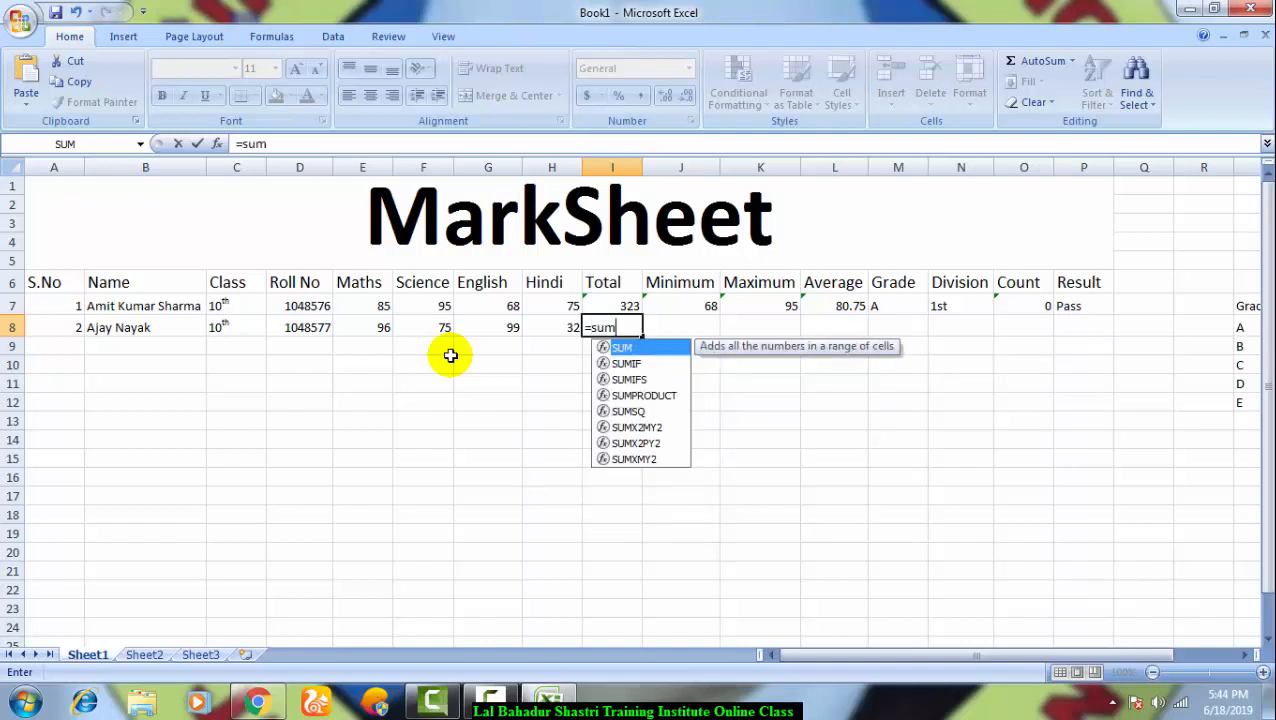
key("BackSpace")
key("BackSpace")
key("BackSpace")
key("BackSpace")
key("Return")
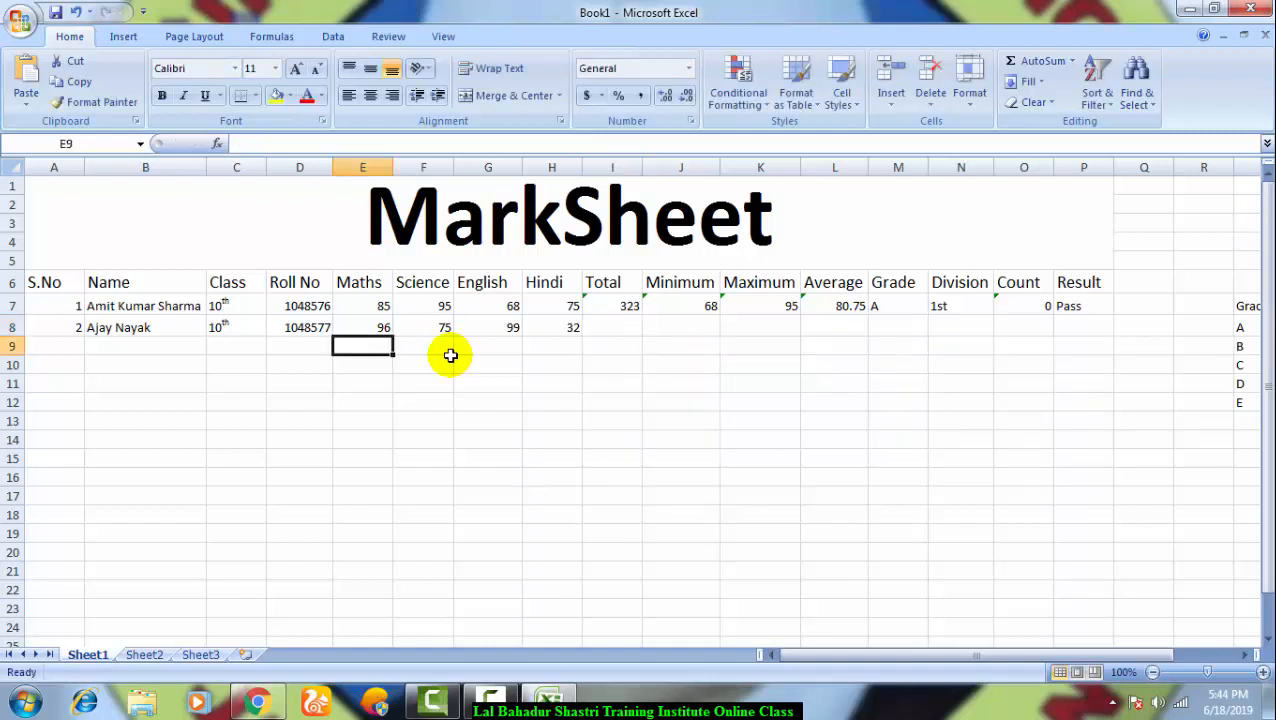
Step: Fill the Total, Minimum, Maximum and Average formulas from row 7 down to row 8, then clear the stray #DIV/0! in L9
left_click(628, 306)
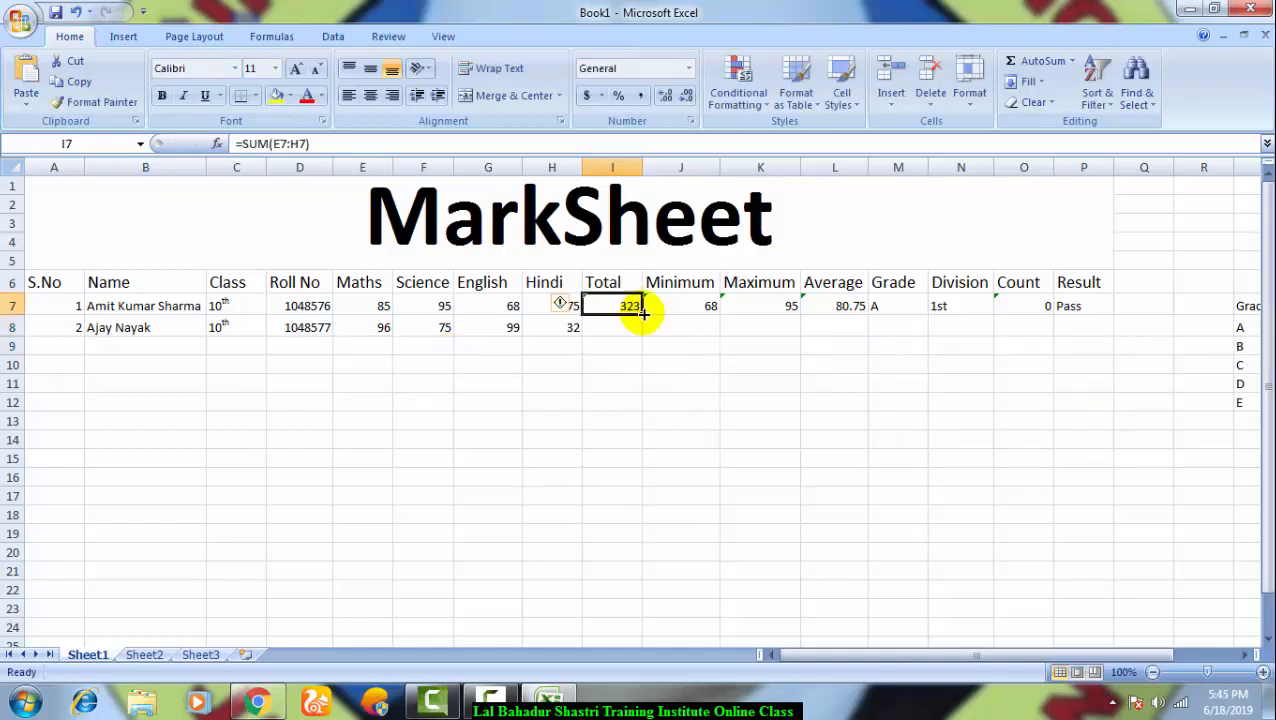
left_click_drag(645, 313, 644, 328)
left_click(700, 305)
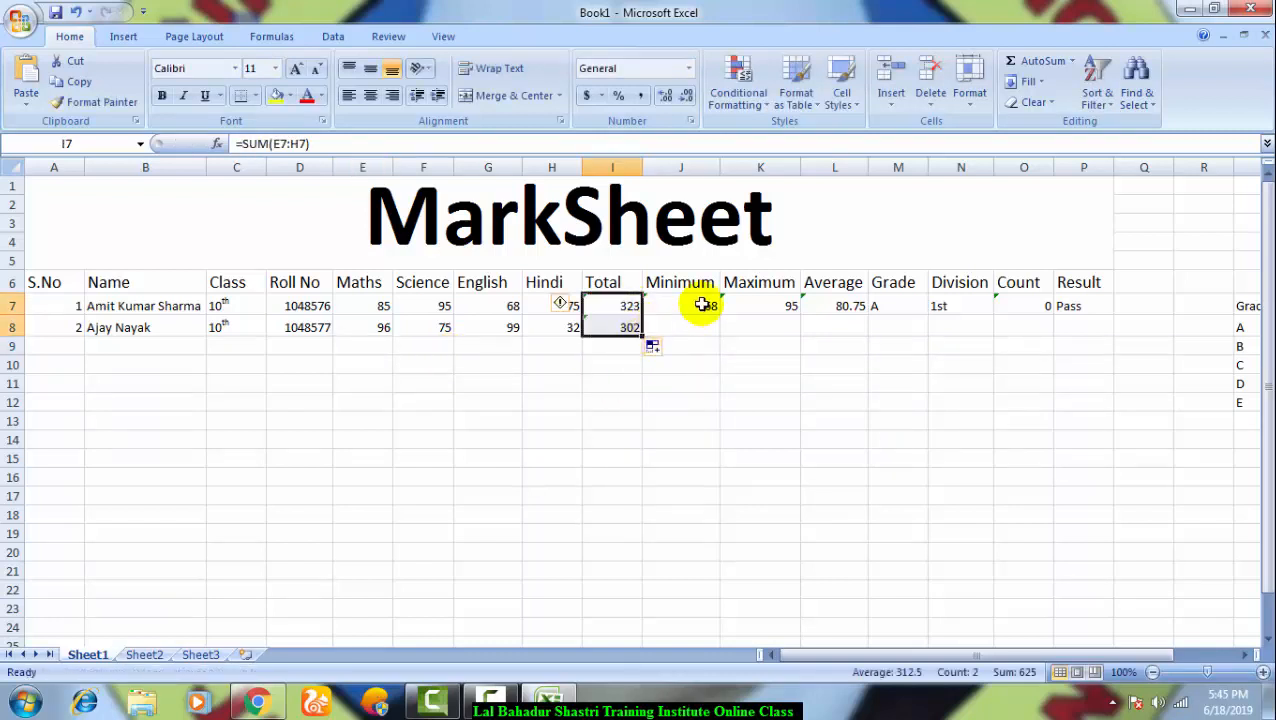
left_click_drag(720, 314, 722, 330)
left_click(763, 307)
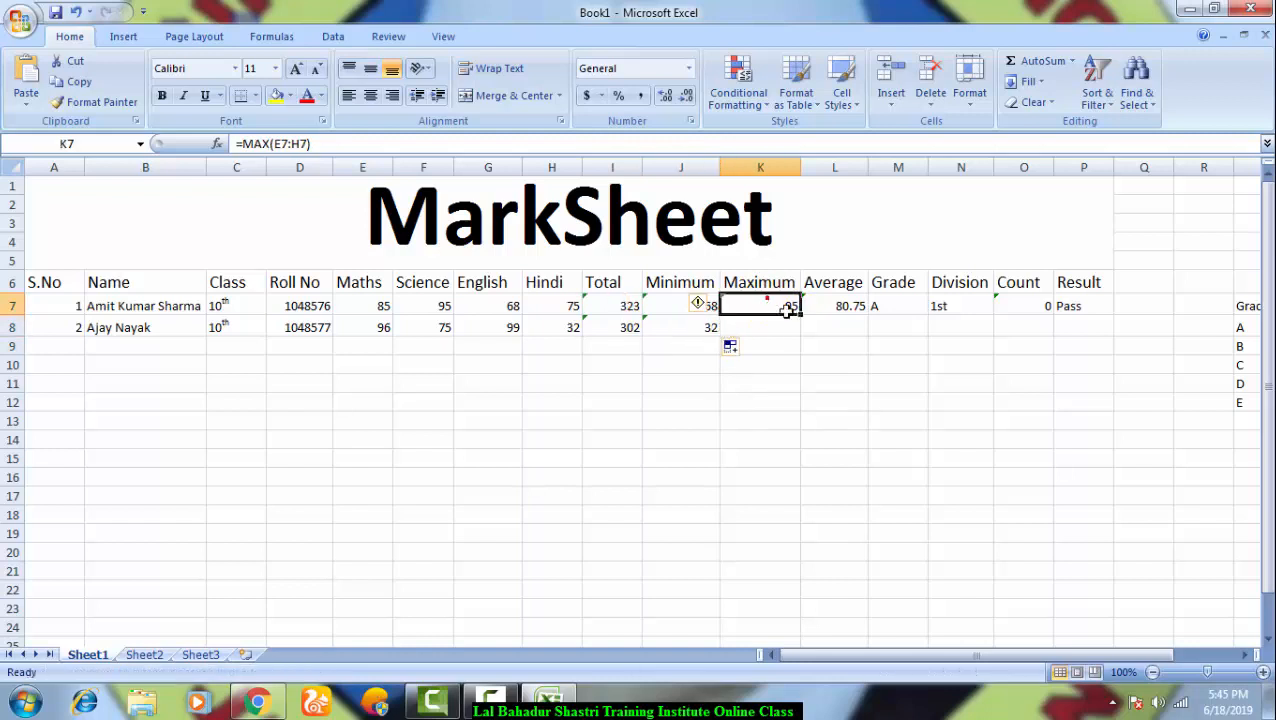
left_click_drag(801, 317, 866, 352)
left_click(829, 307)
left_click(838, 372)
left_click(834, 345)
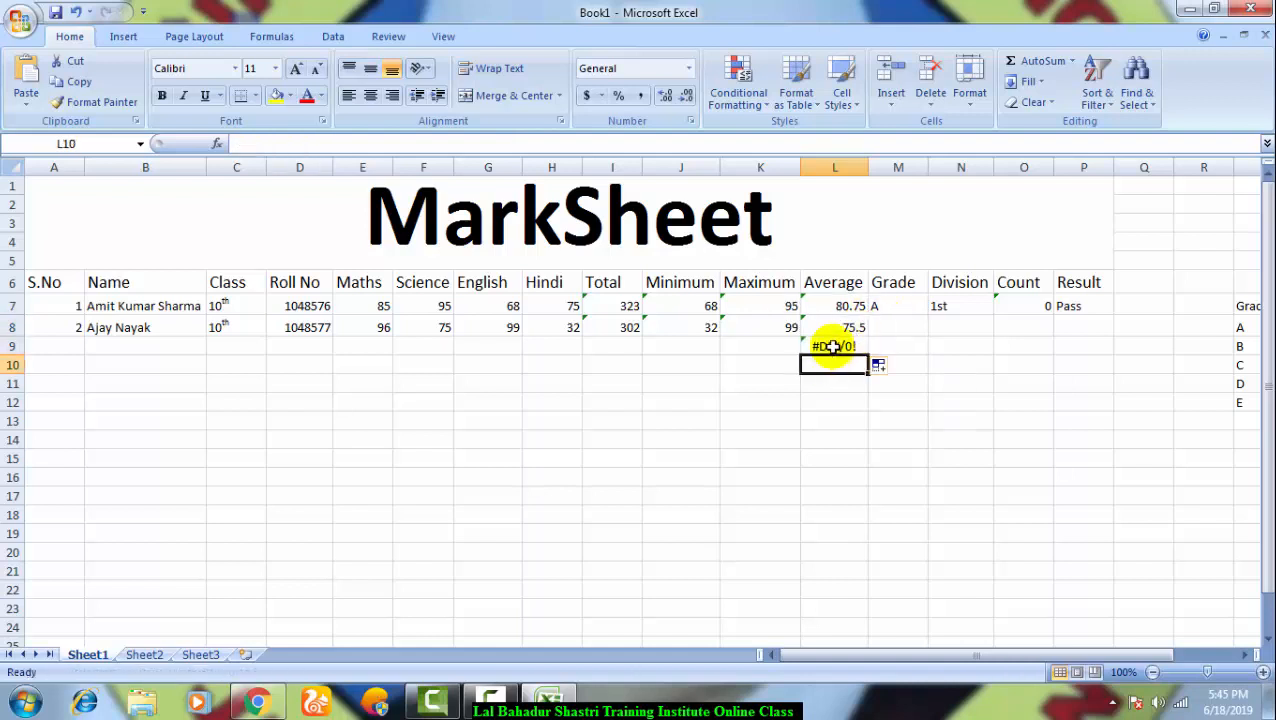
key("Delete")
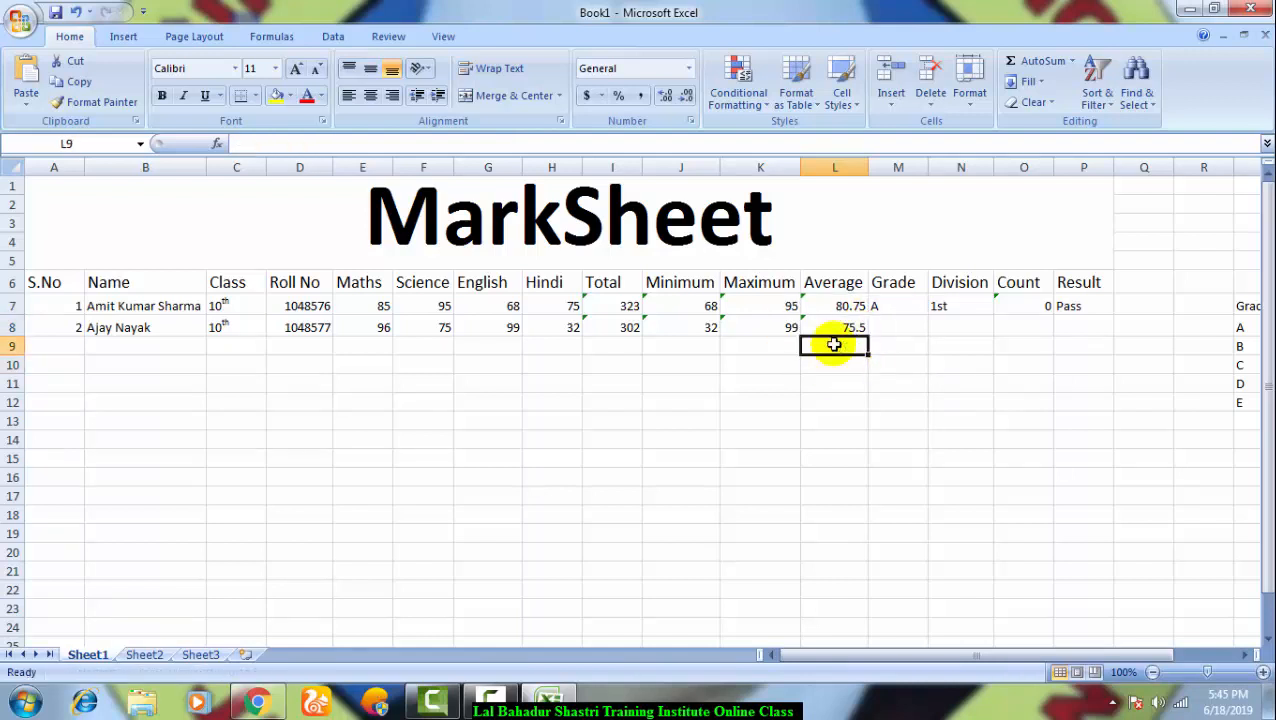
Step: Fill Grade, Division, Count and Result down to row 8 and widen column P to fit 'Compartment'
left_click(912, 310)
left_click_drag(928, 317, 1103, 338)
left_click(963, 305)
left_click(1040, 305)
left_click(1084, 306)
left_click(1100, 327)
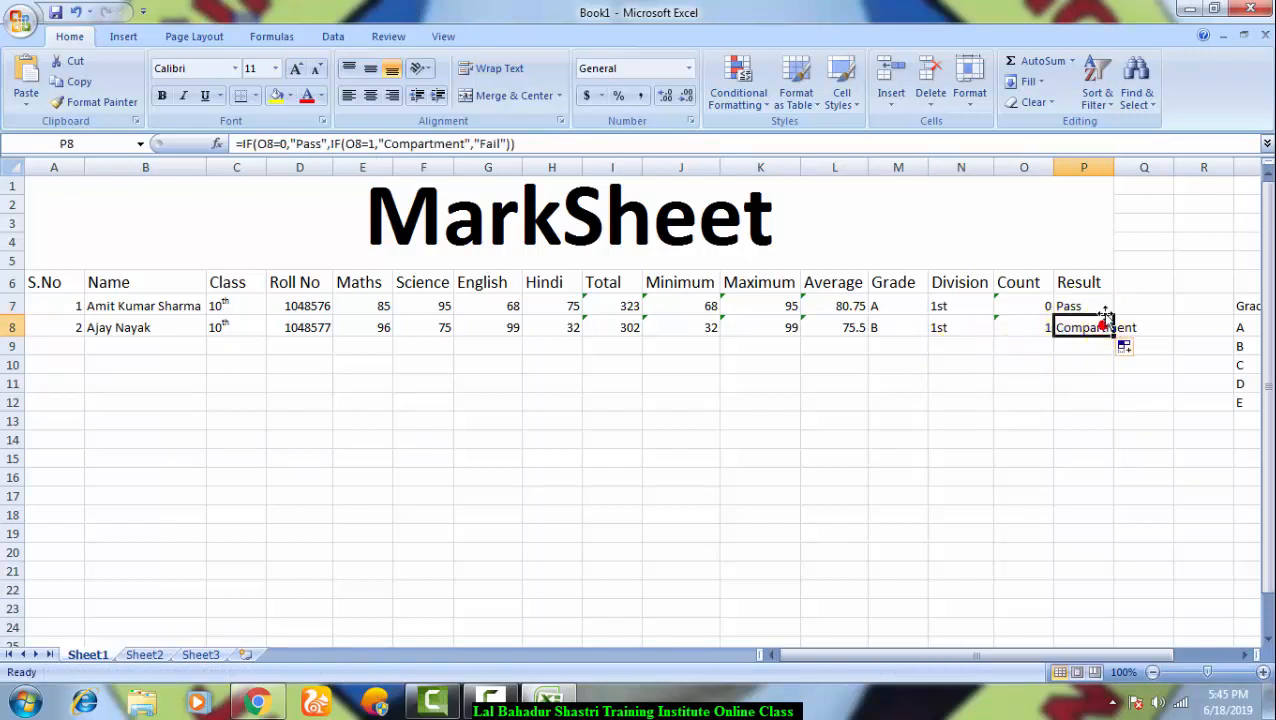
left_click_drag(1116, 170, 1147, 179)
left_click(898, 327)
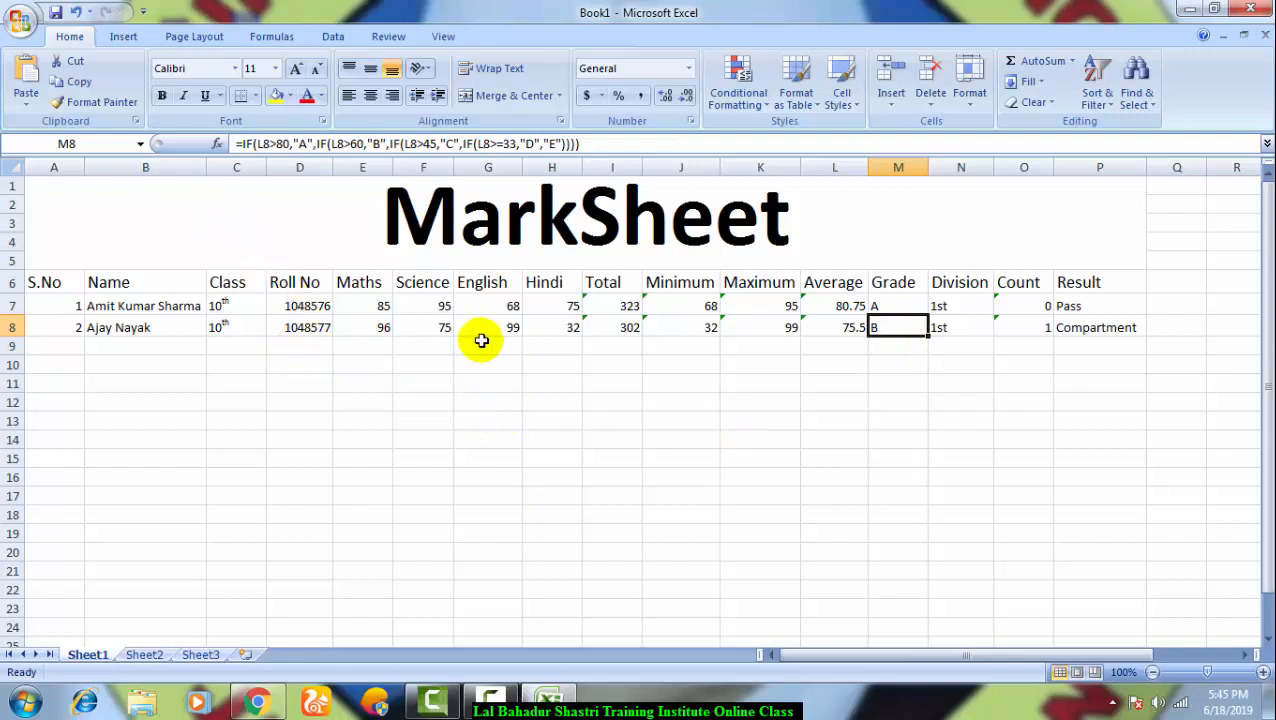
left_click_drag(60, 282, 1059, 276)
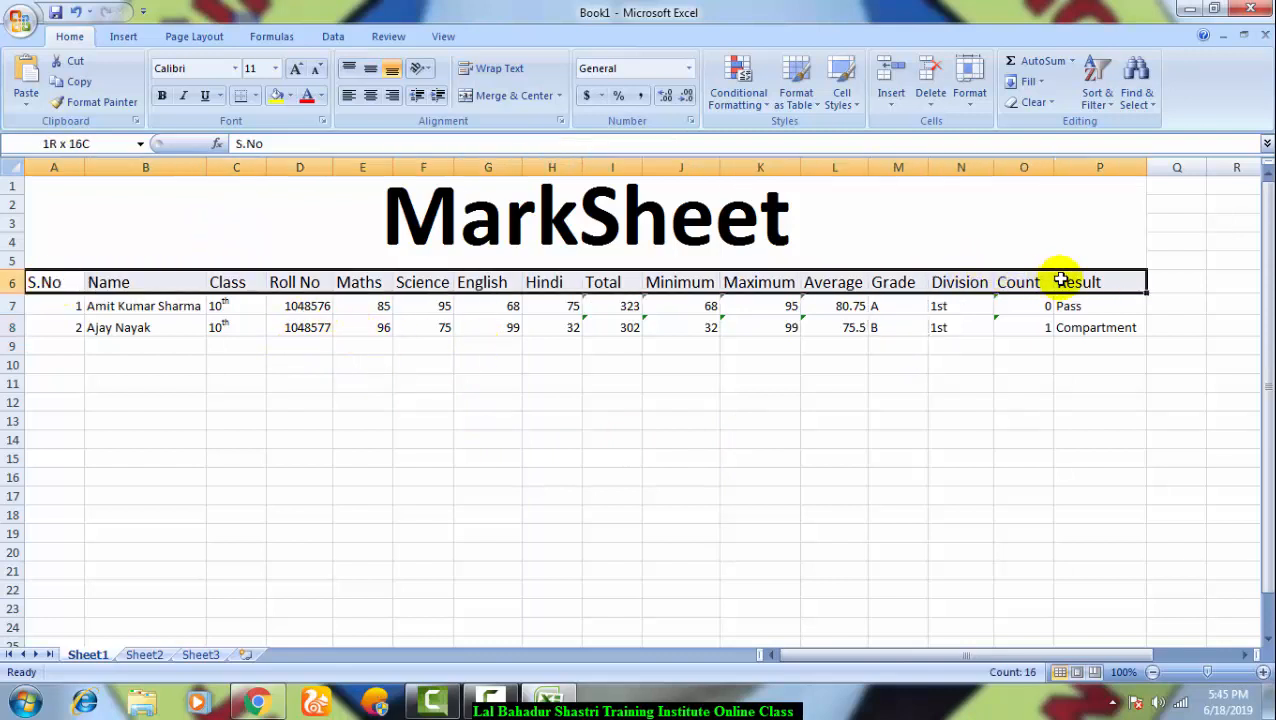
Step: Give the header row A6:P6 a yellow fill
left_click(292, 96)
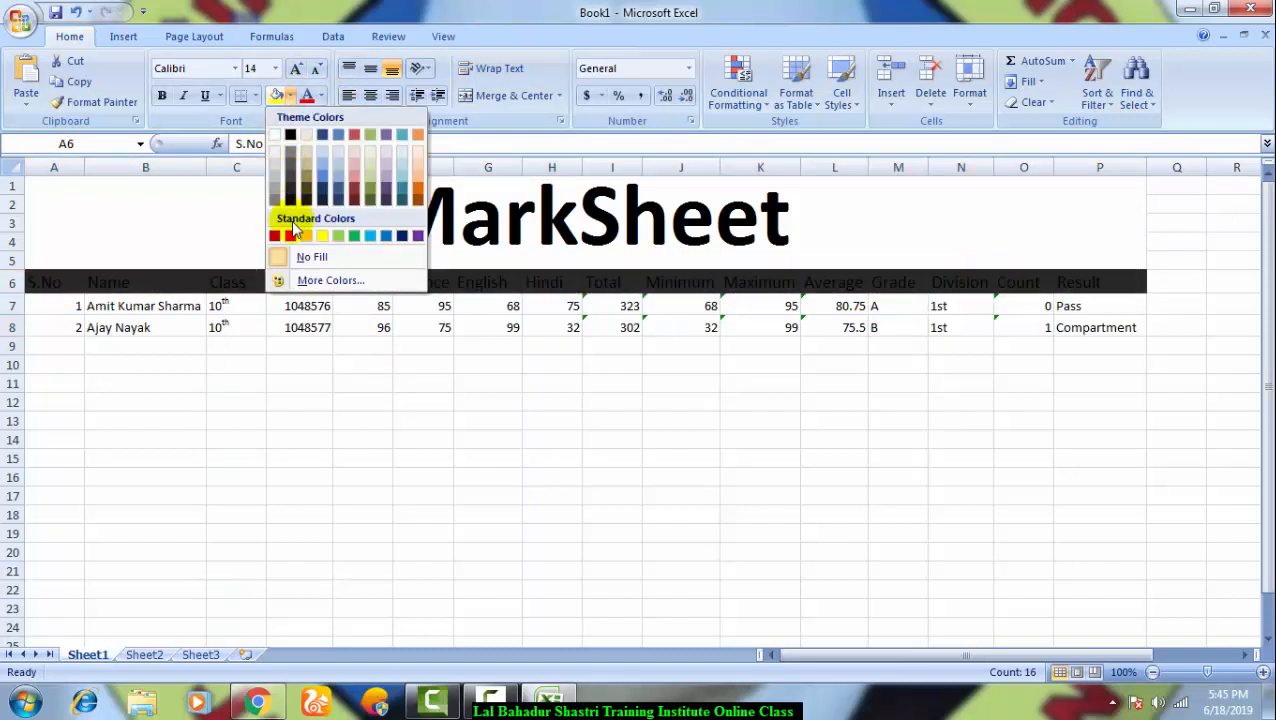
left_click(322, 240)
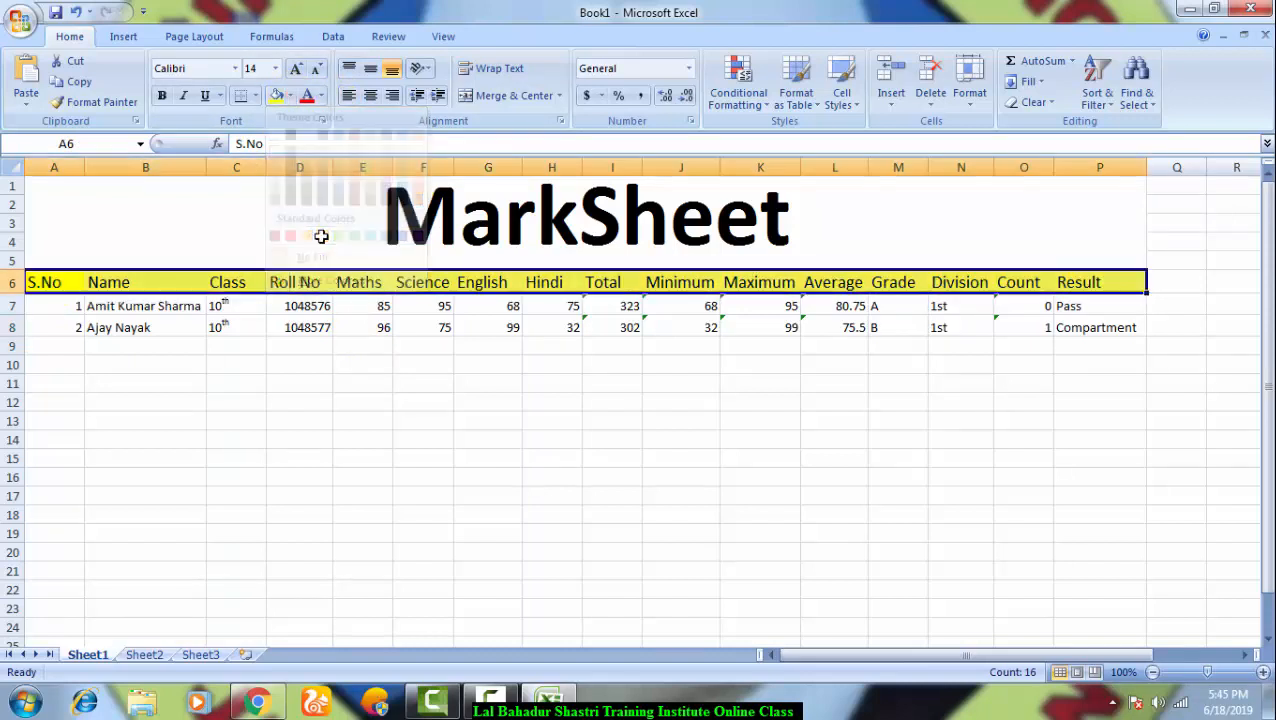
left_click(270, 347)
left_click(235, 197)
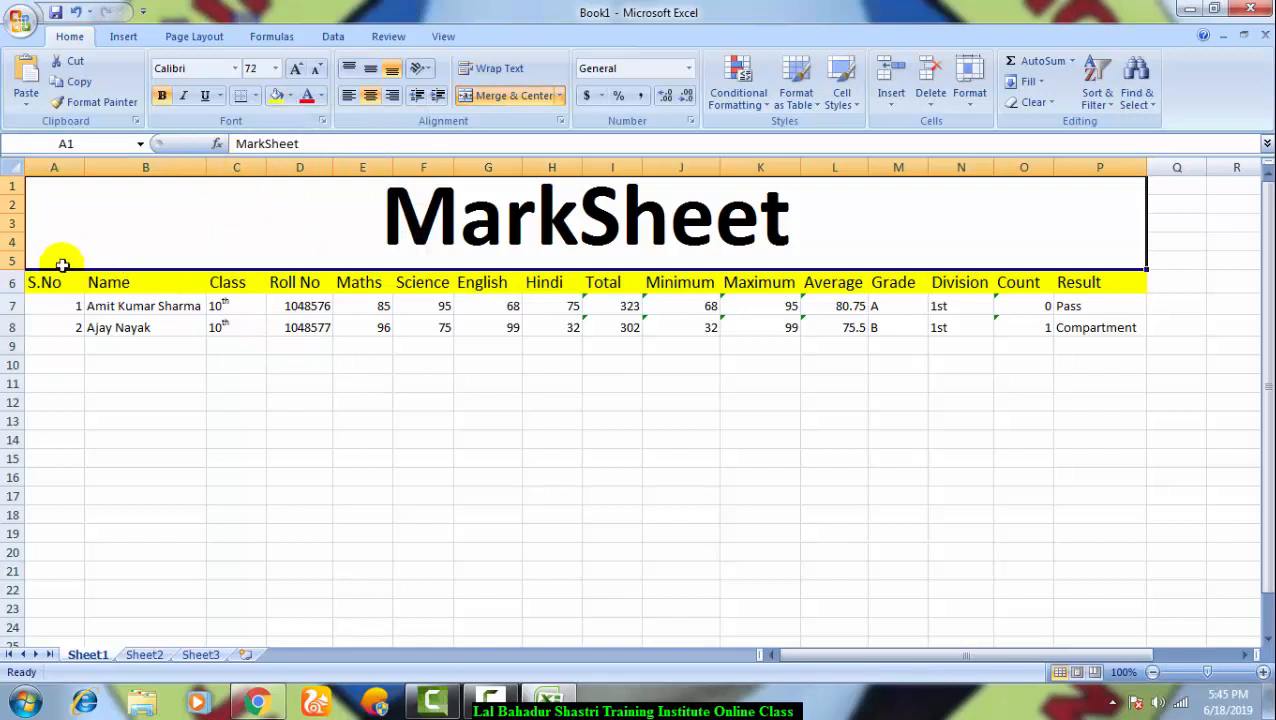
Step: Apply All Borders to the table A6:P8 and a Thick Box Border around A6:P6
left_click_drag(50, 284, 1082, 326)
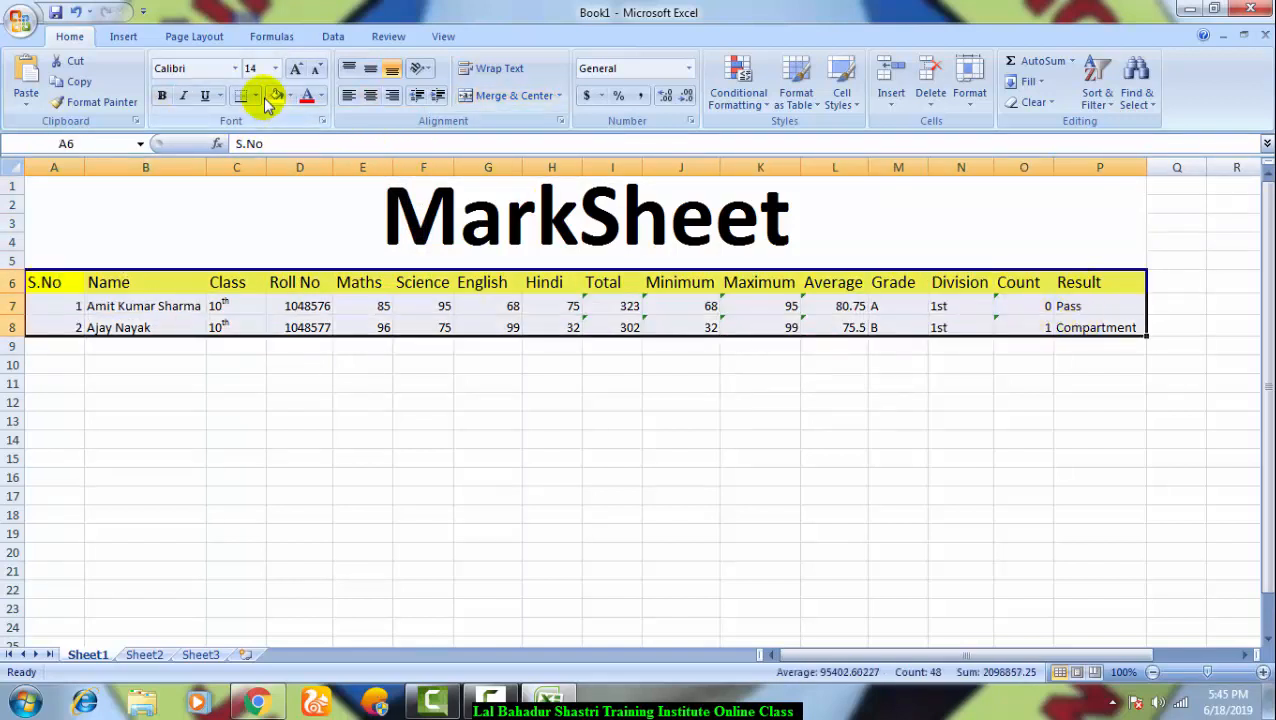
left_click(256, 96)
left_click(260, 246)
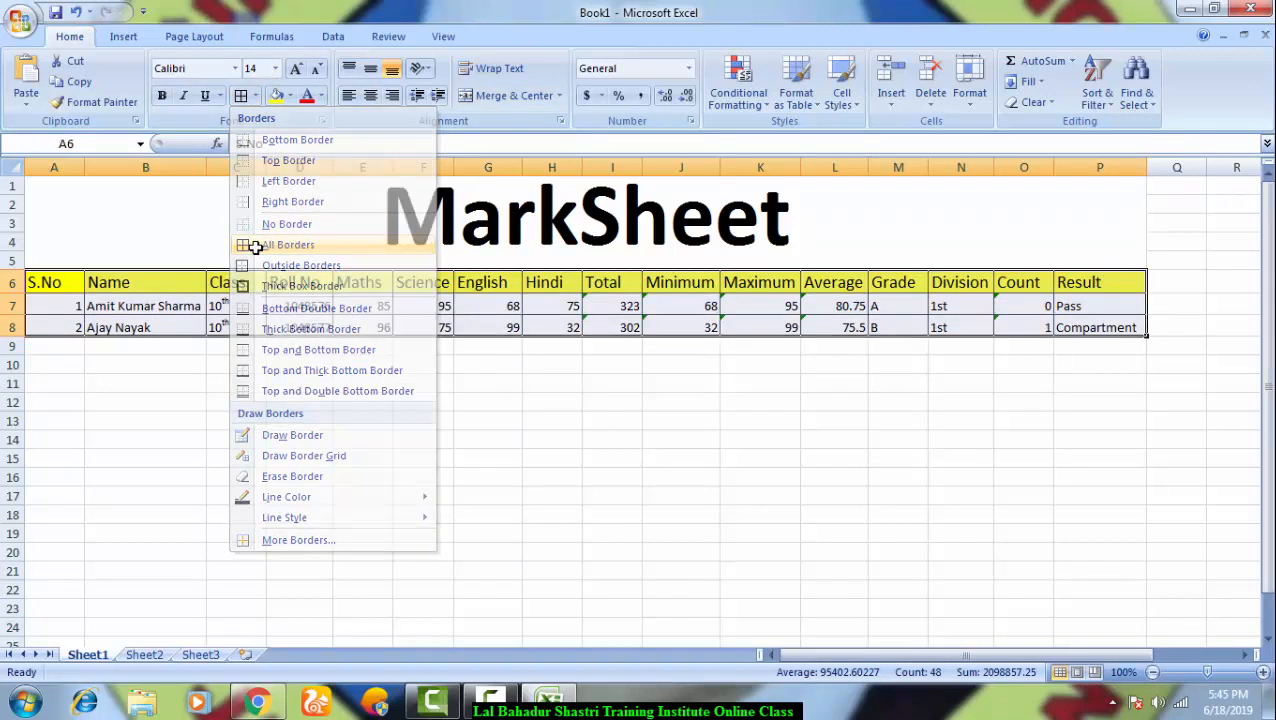
left_click(157, 380)
left_click_drag(52, 282, 1077, 278)
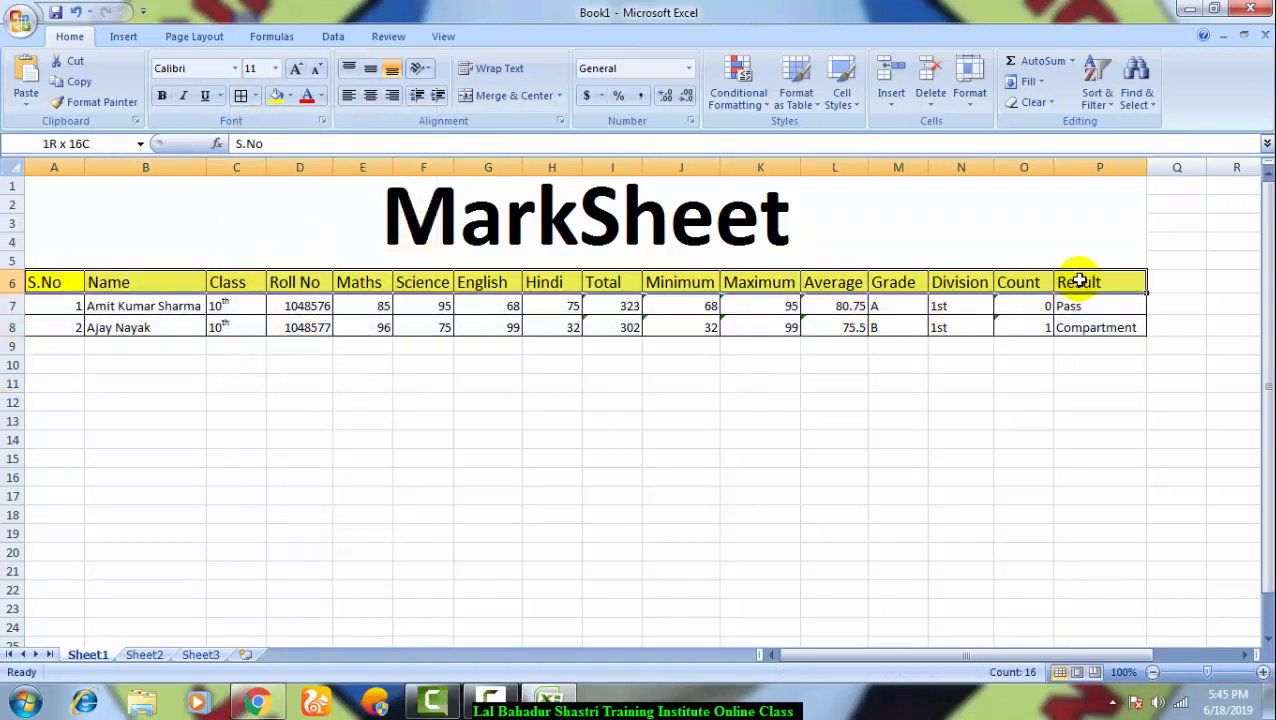
left_click(256, 96)
left_click(268, 284)
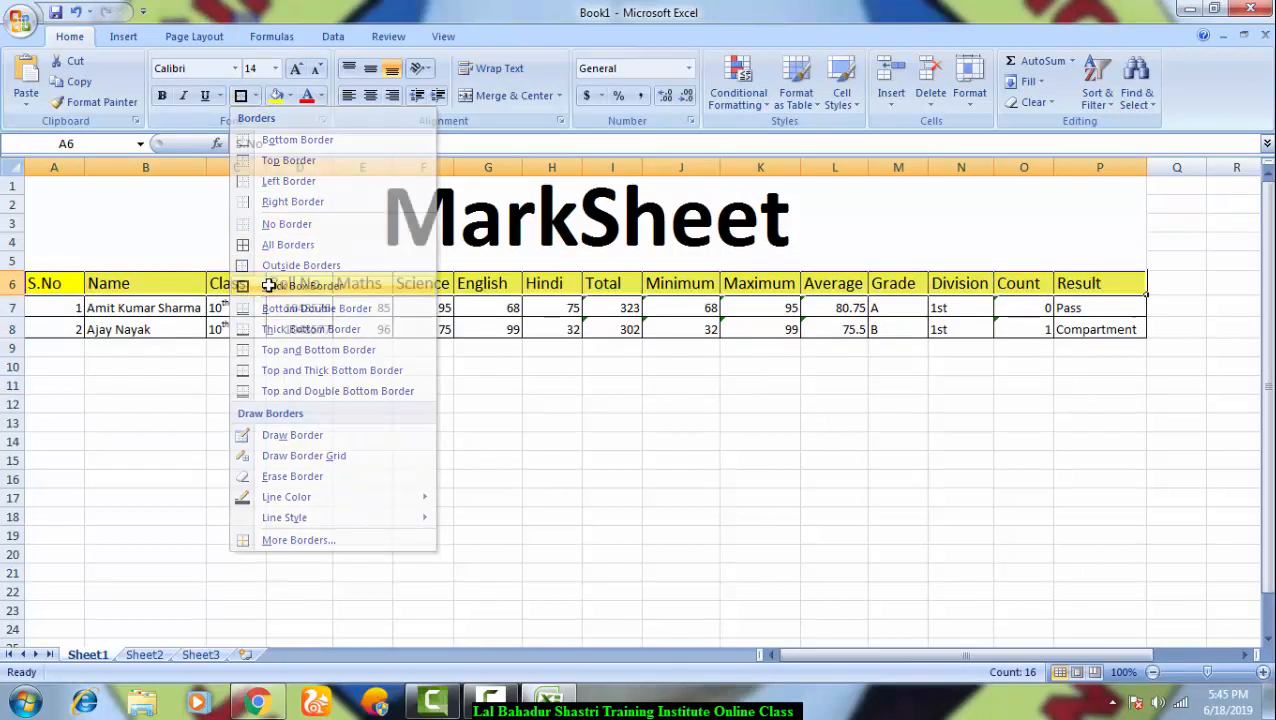
left_click(194, 353)
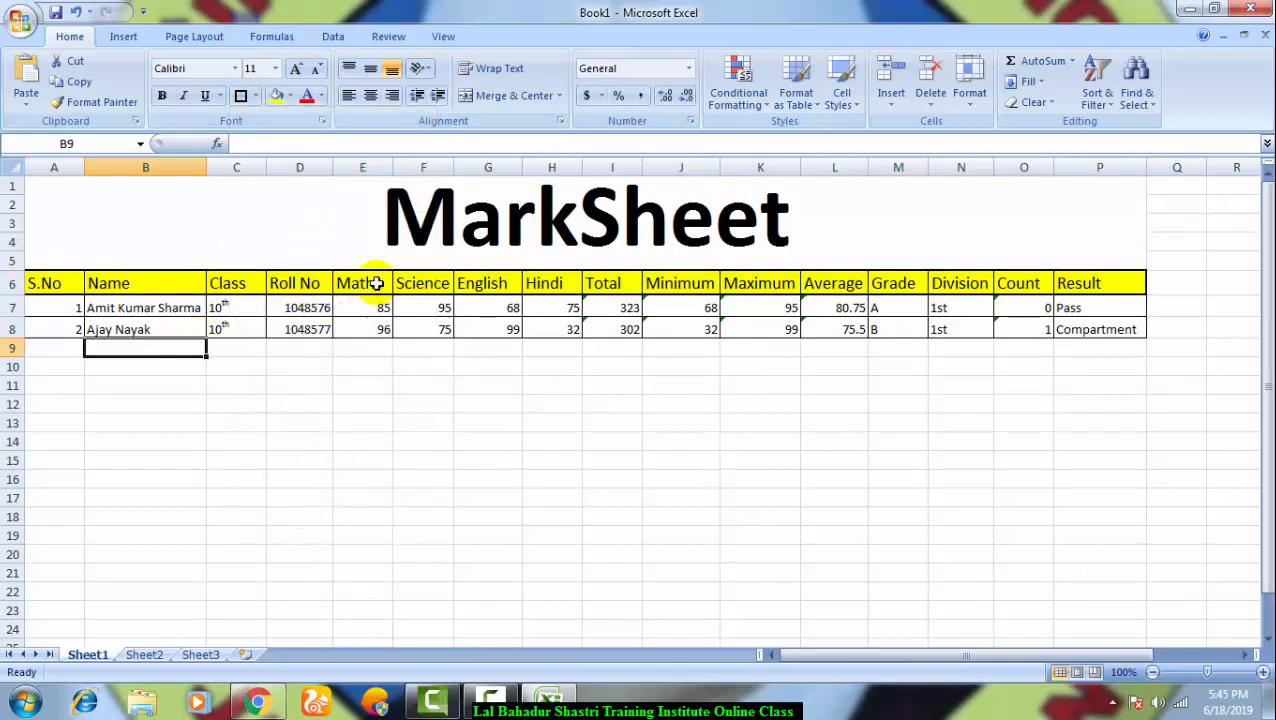
Step: Fill the merged MarkSheet title cell A1 with a peach theme colour
left_click(312, 220)
left_click(241, 96)
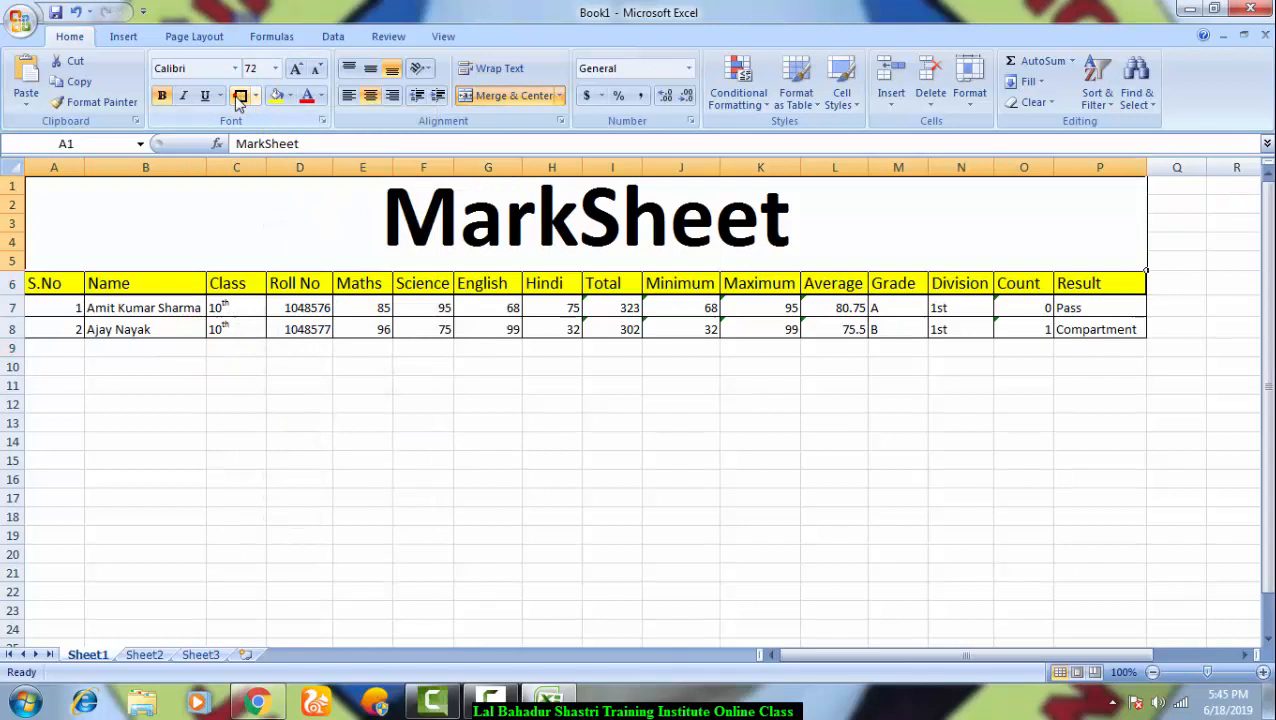
left_click(285, 302)
left_click(342, 280)
left_click(327, 236)
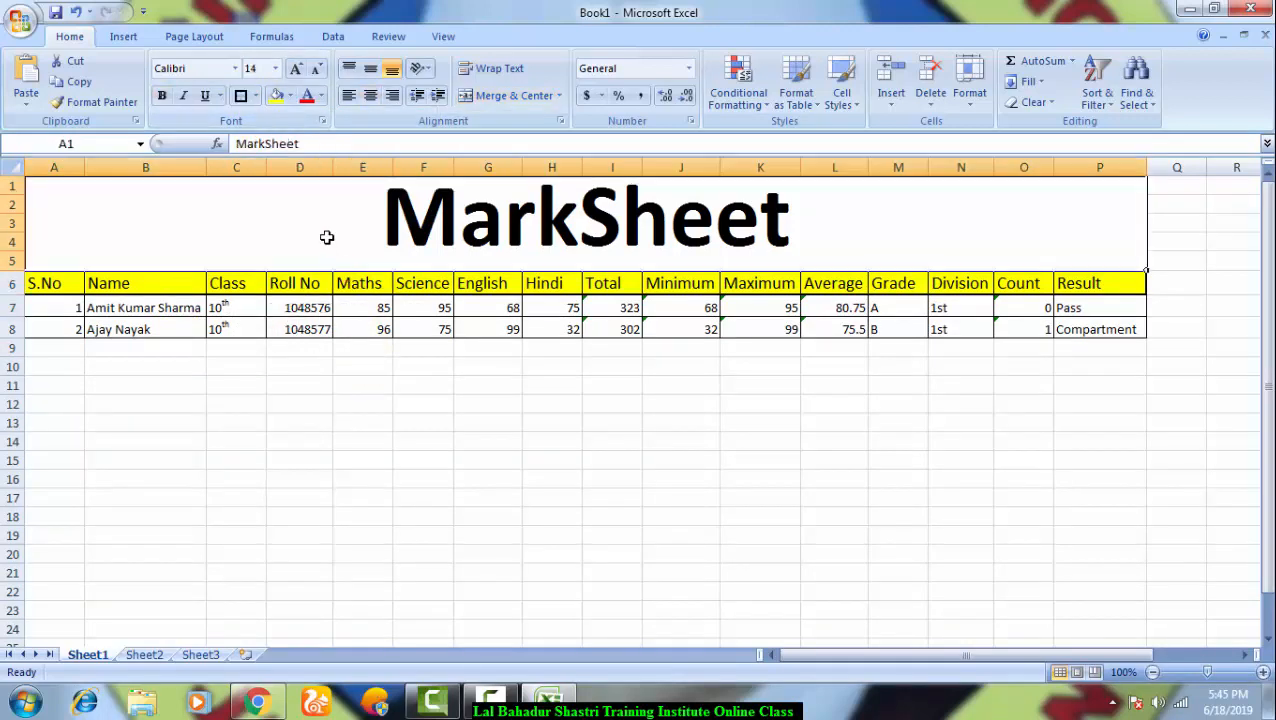
left_click(288, 96)
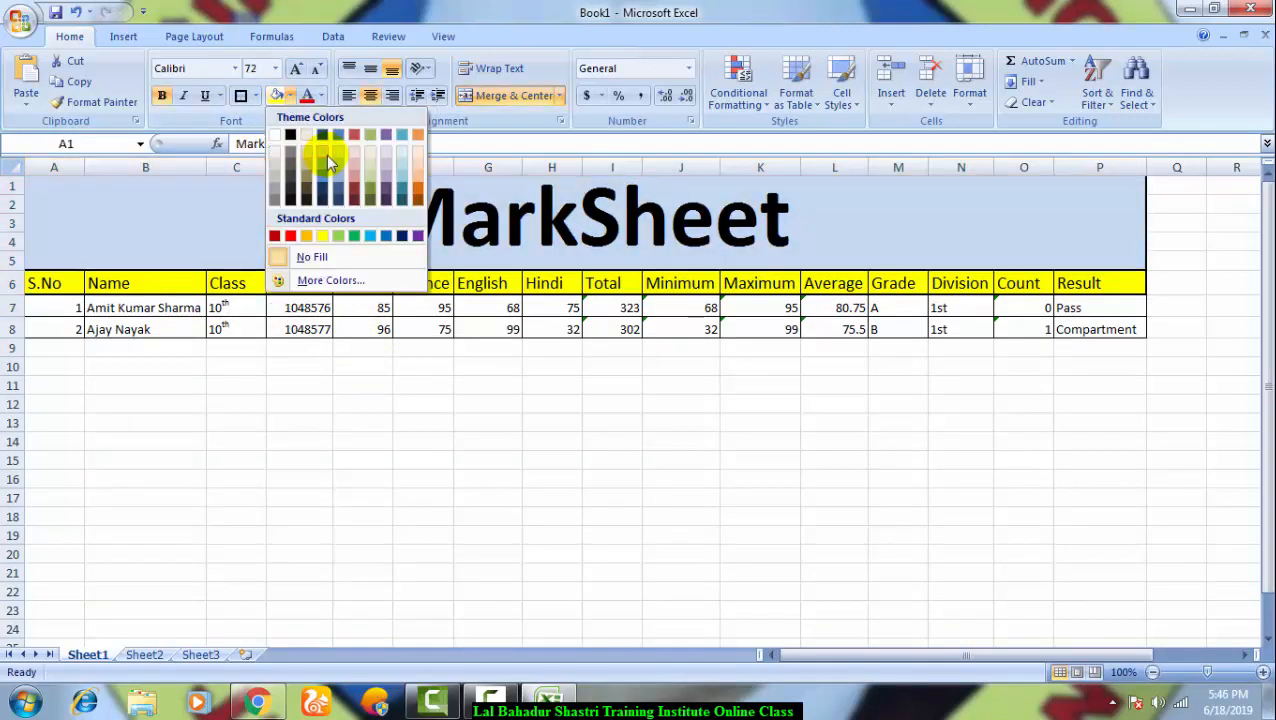
left_click(417, 180)
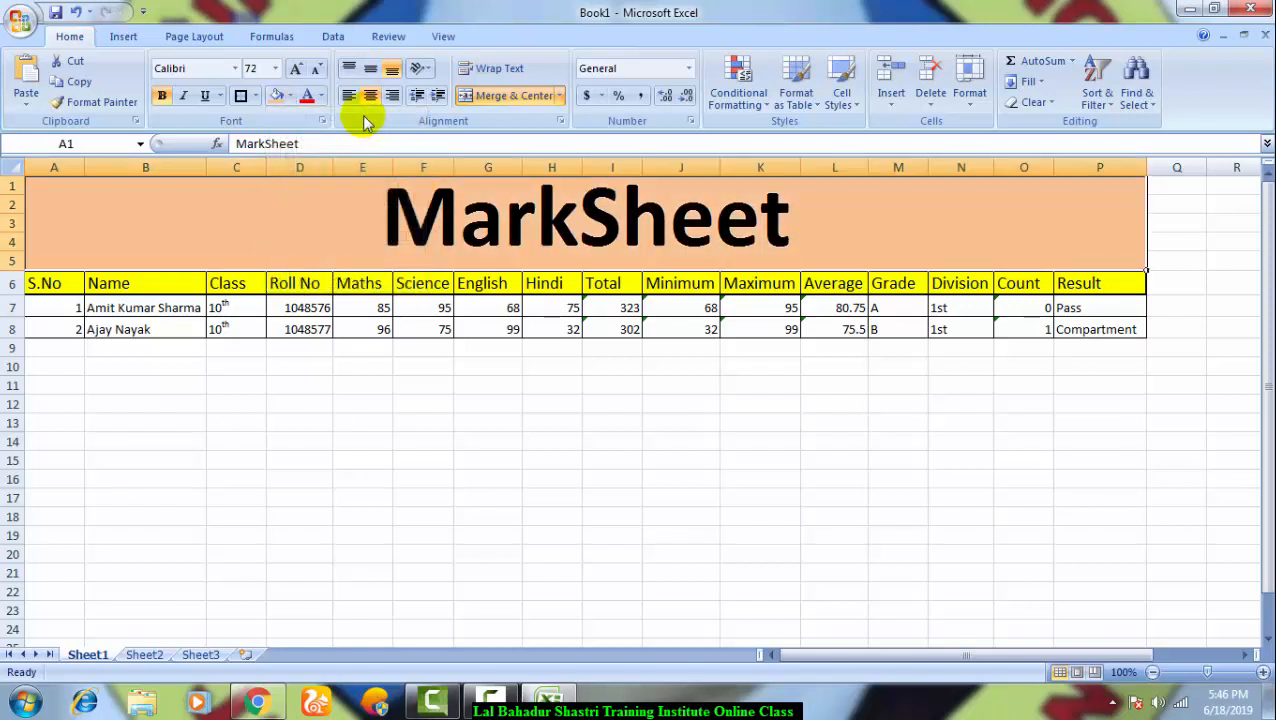
Step: Make the MarkSheet title text purple
left_click(321, 96)
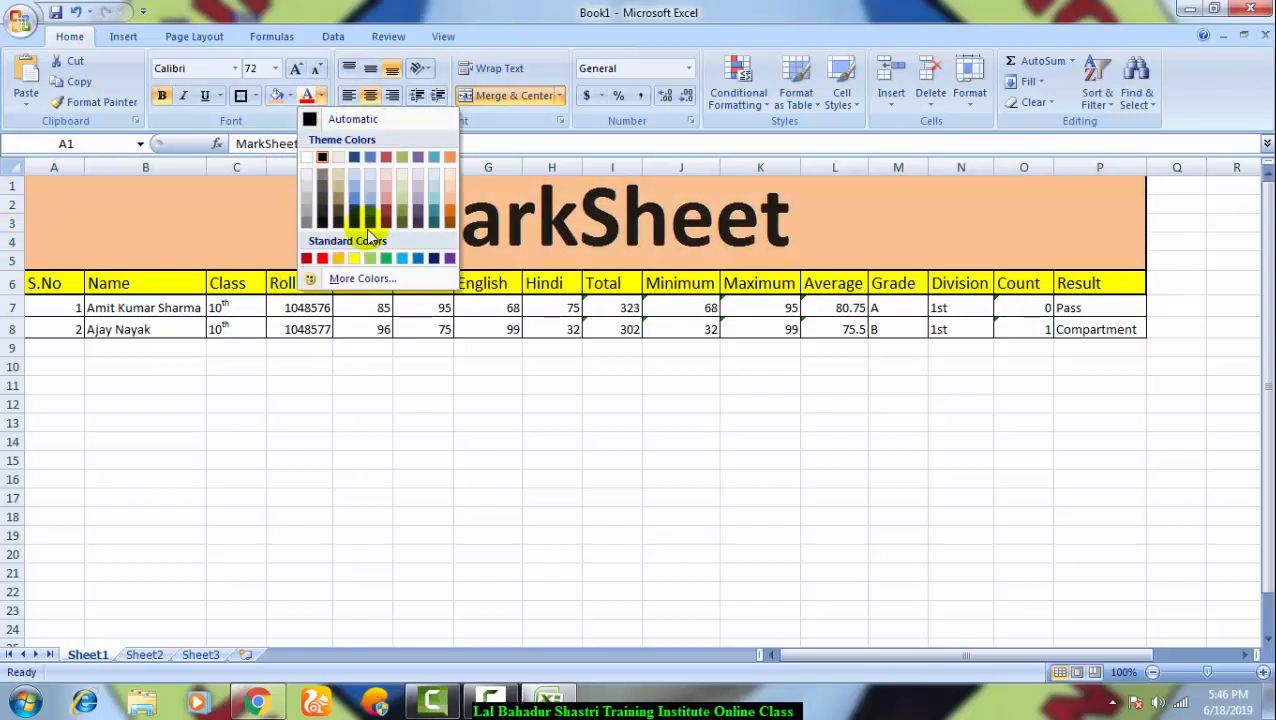
left_click(451, 258)
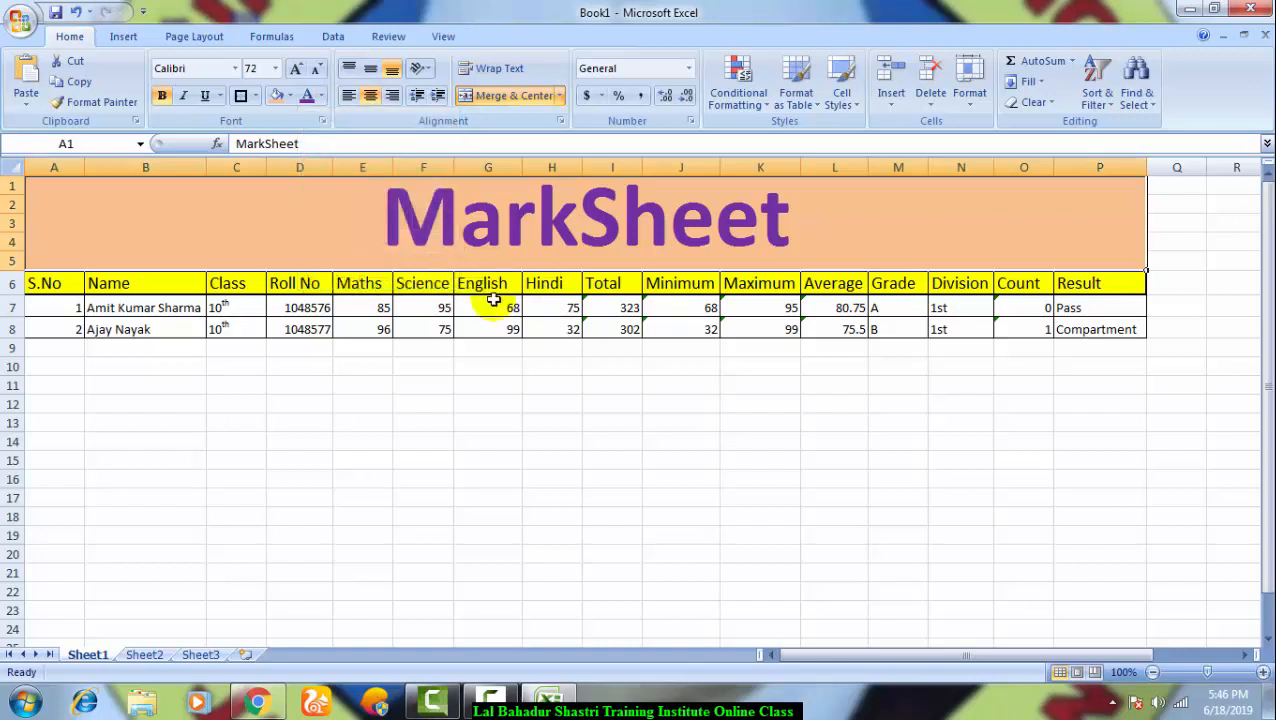
left_click(410, 324)
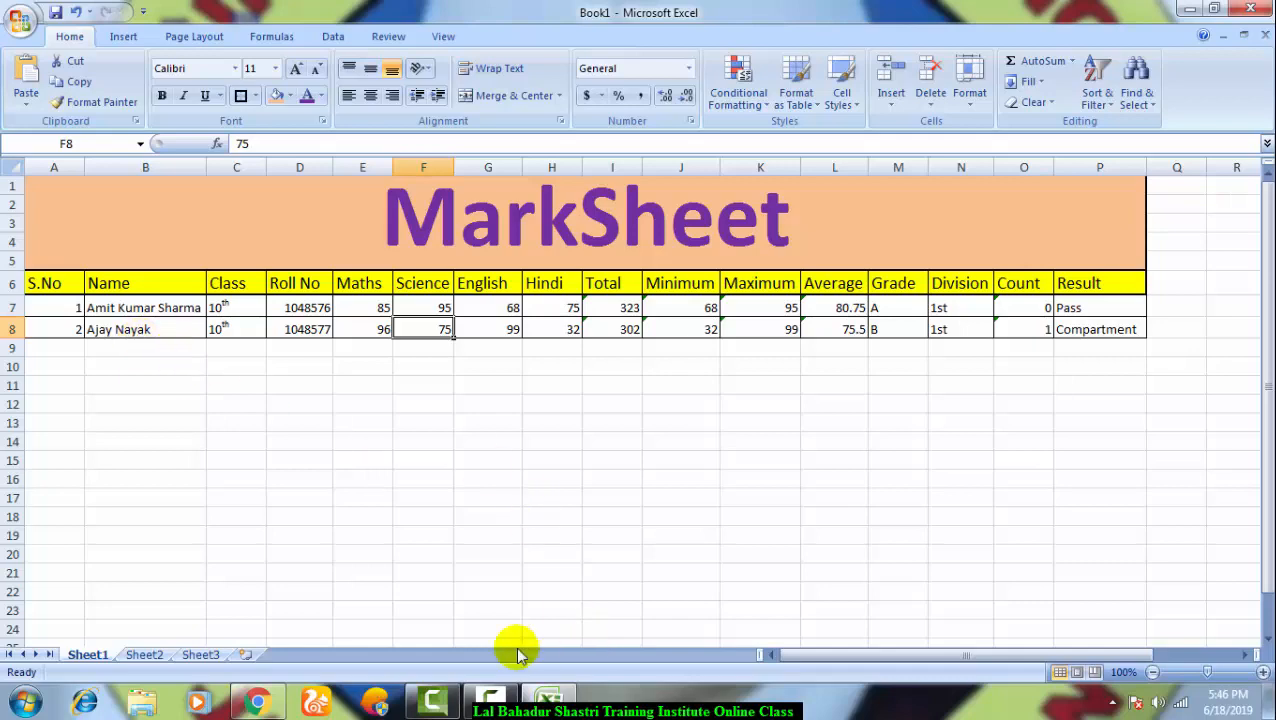
left_click(488, 698)
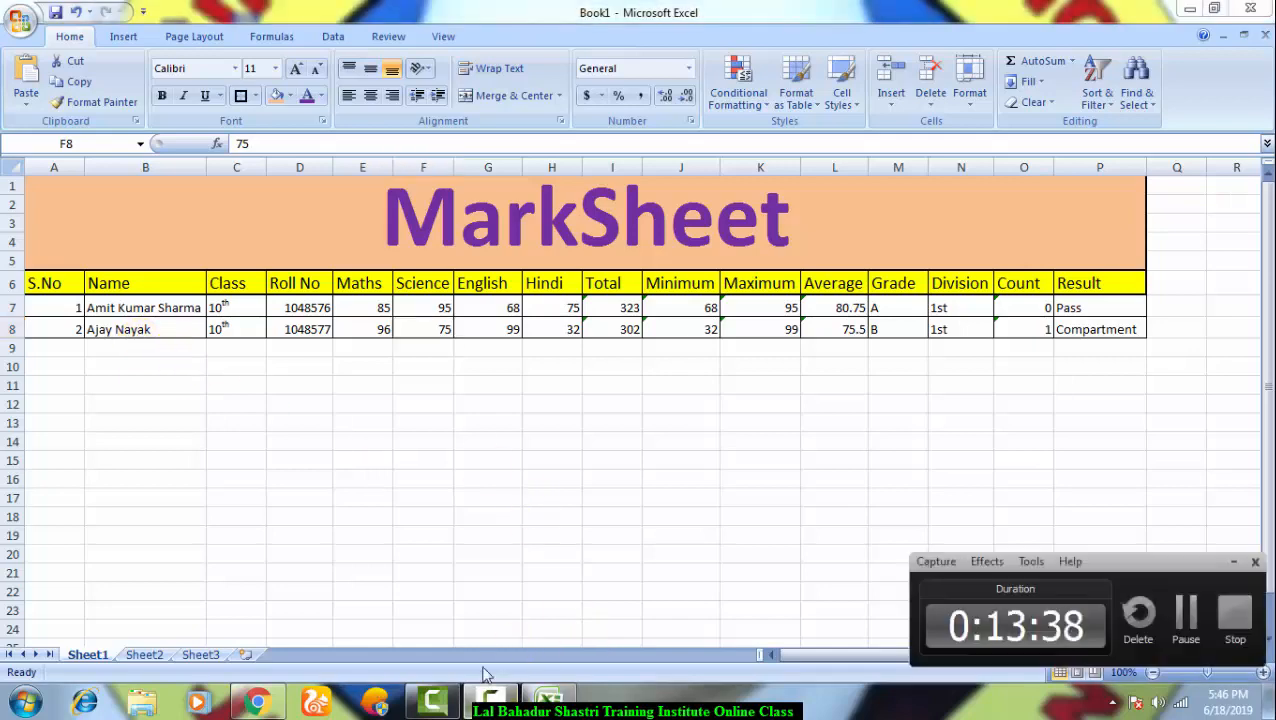
left_click(1236, 612)
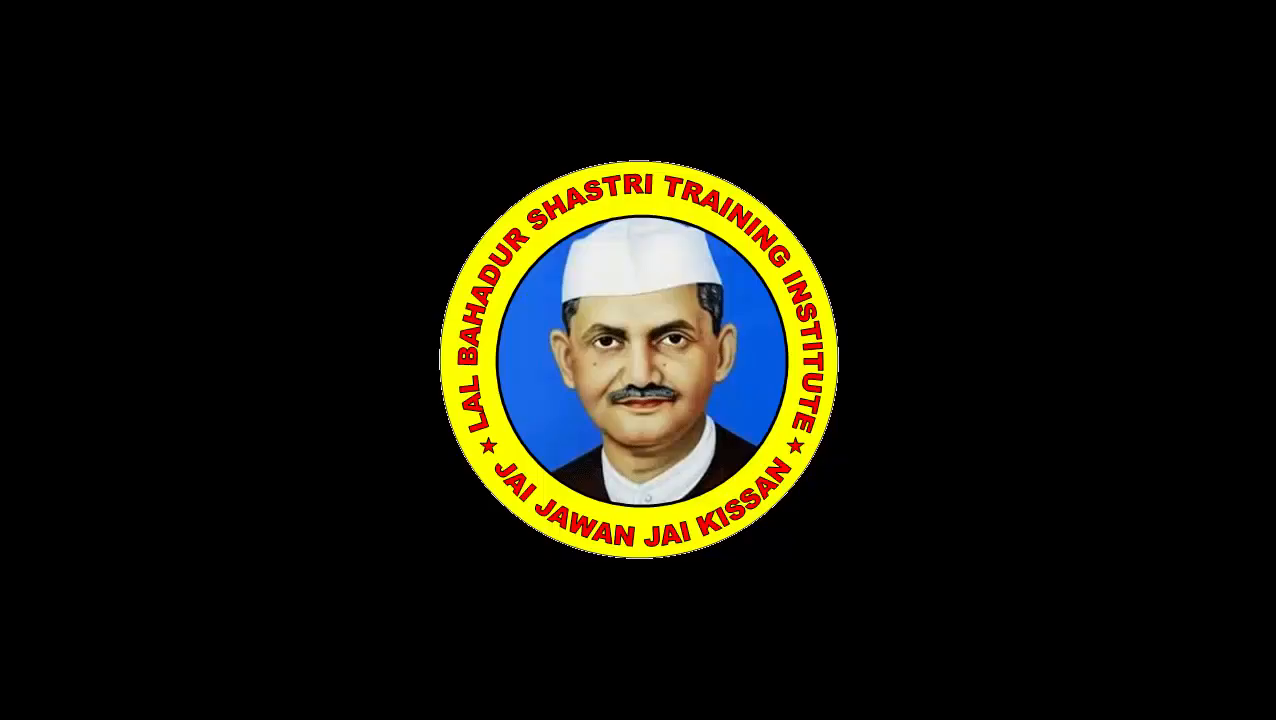